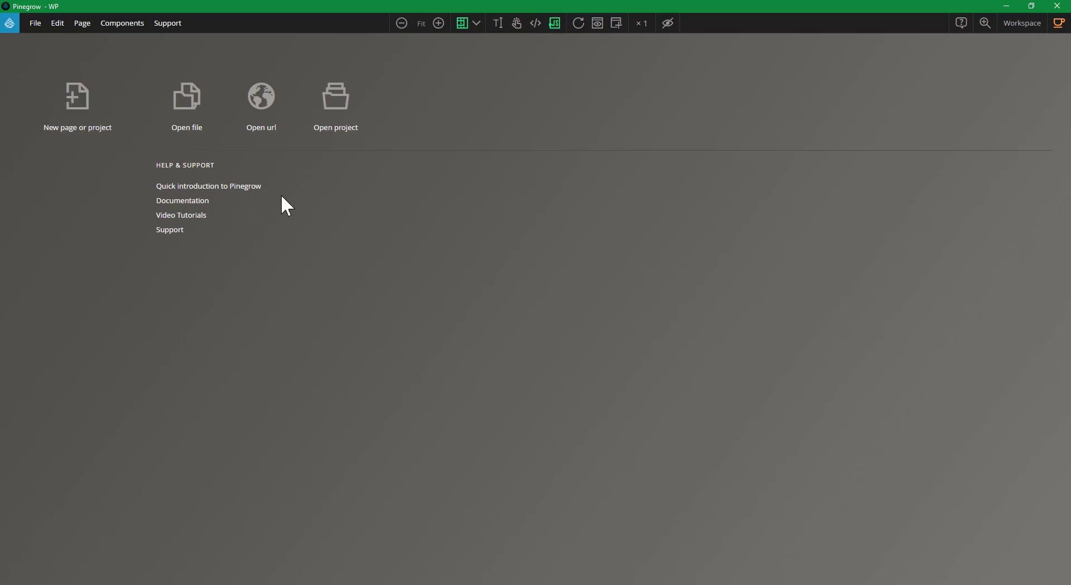
Create a new page from the blank Bootstrap 4 index.html template.
click(73, 140)
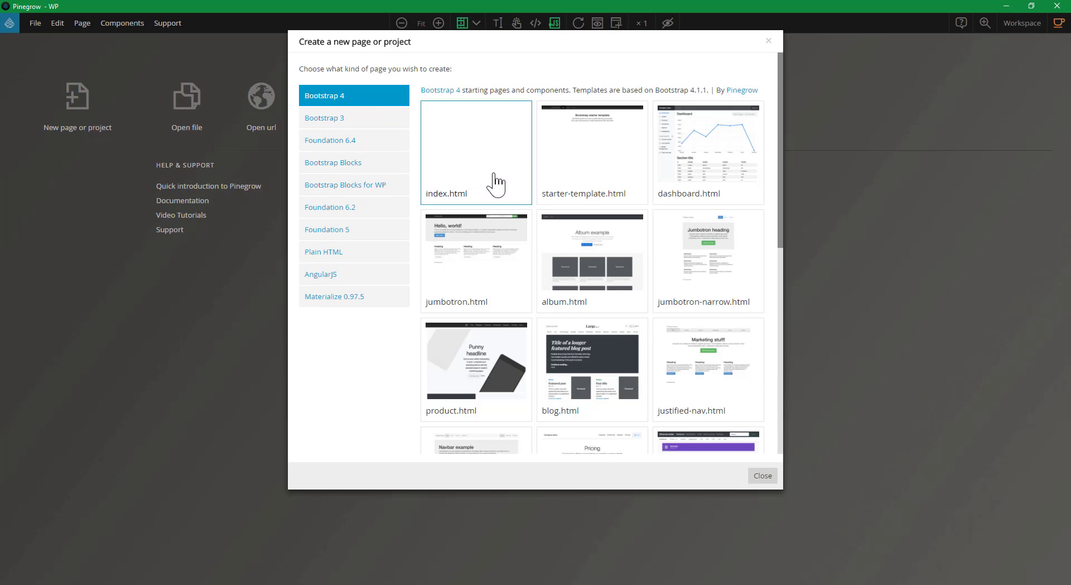
scroll(608, 288, down, 4)
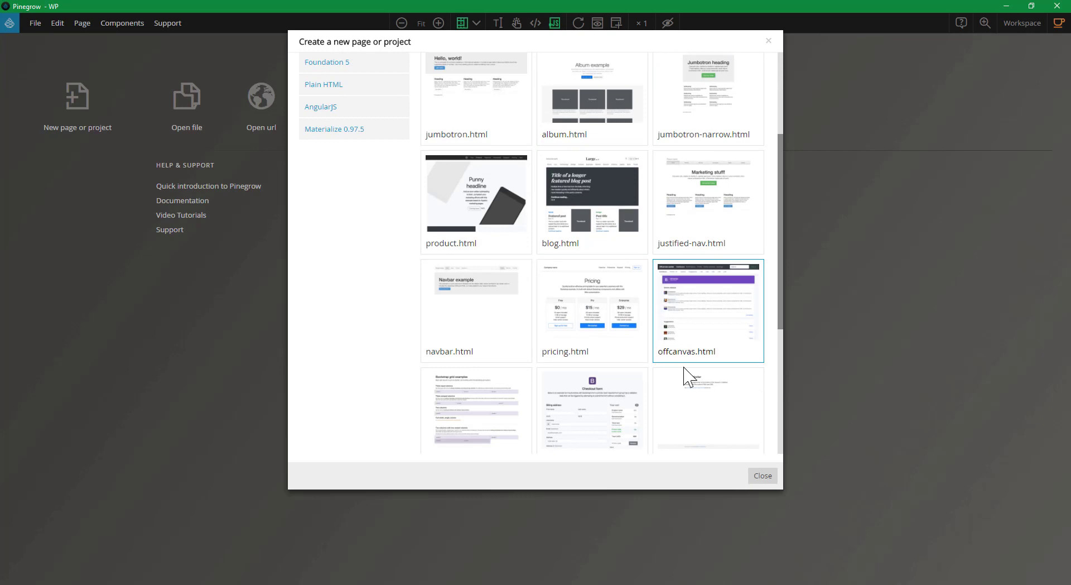
scroll(687, 335, down, 2)
scroll(677, 368, down, 4)
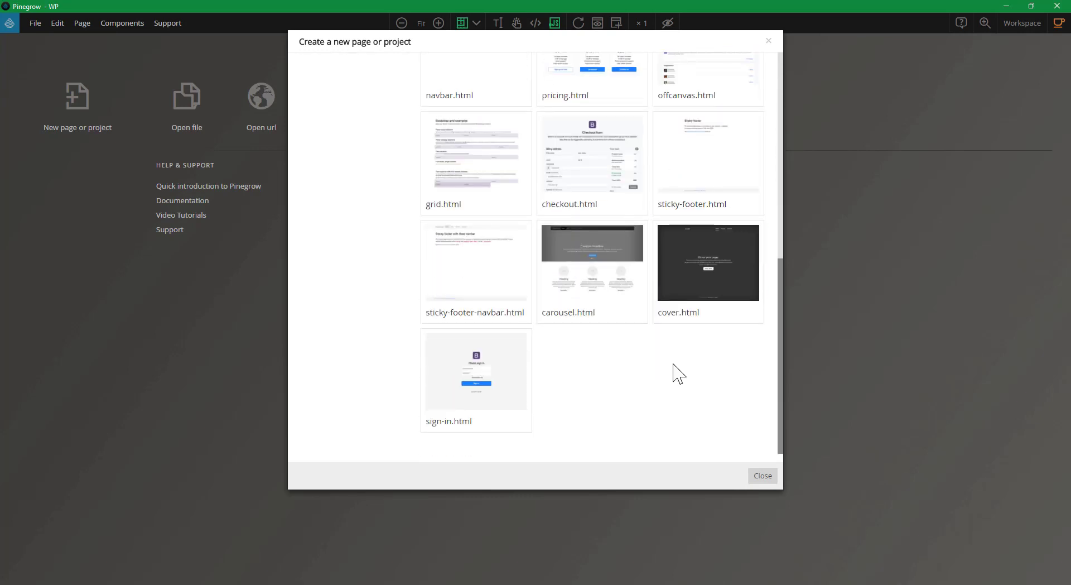
scroll(669, 372, up, 10)
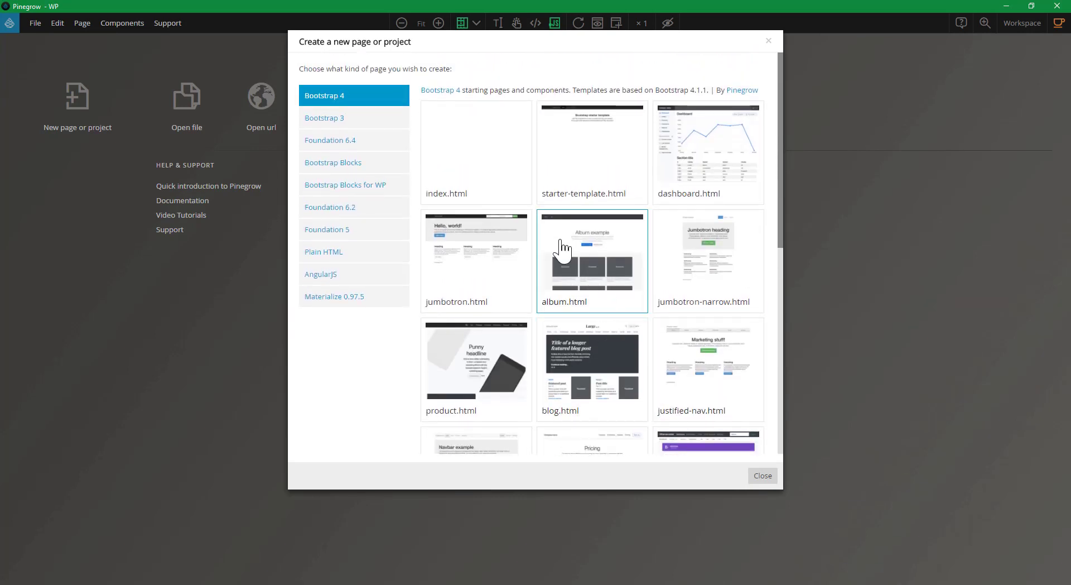
click(481, 161)
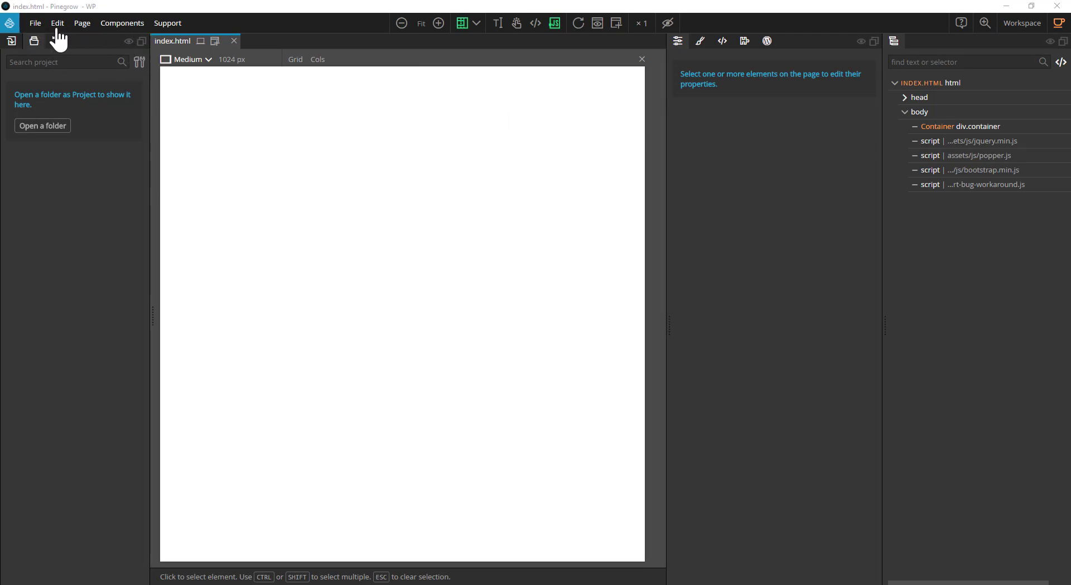
Start saving the page and create a folder named demo-pg in Documents.
click(34, 24)
click(61, 161)
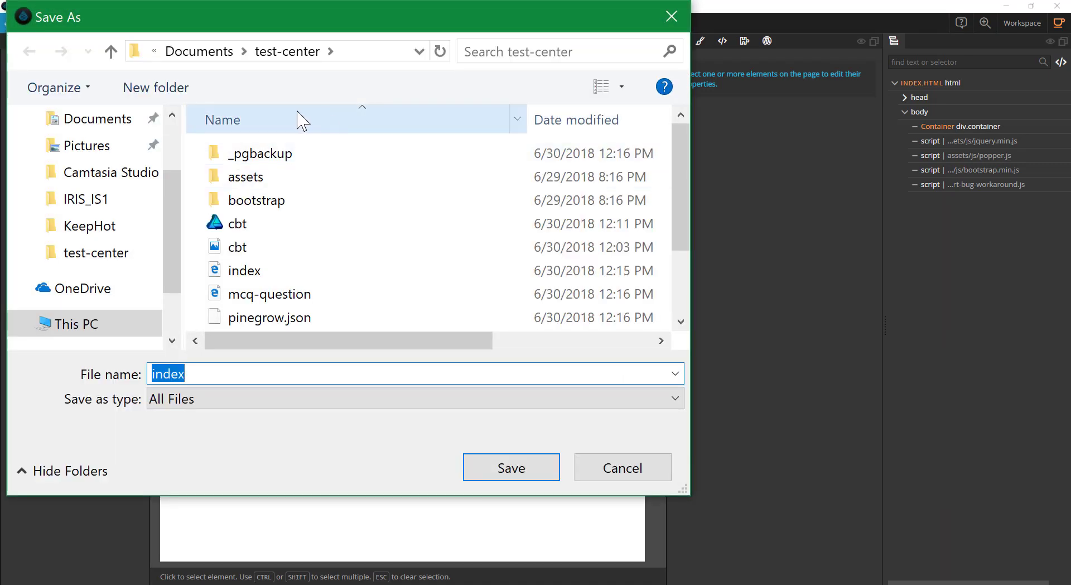
click(204, 59)
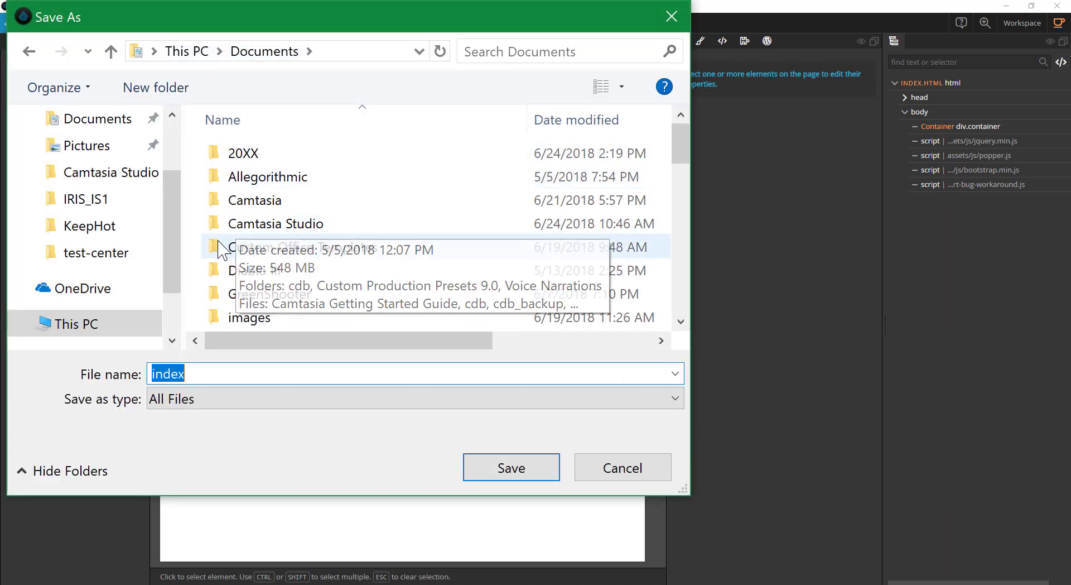
right_click(196, 260)
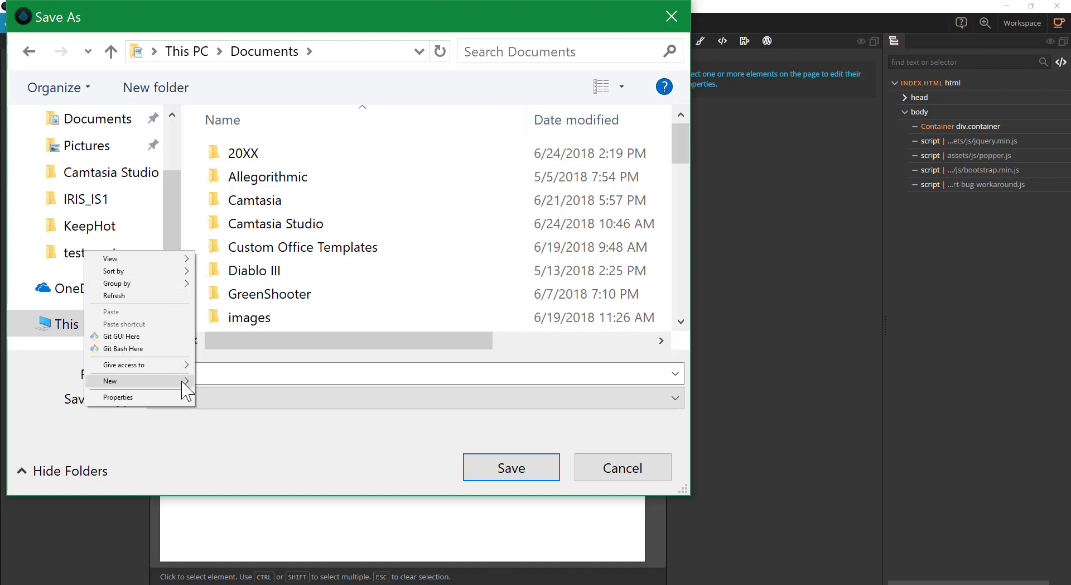
mouse_move(184, 381)
click(237, 382)
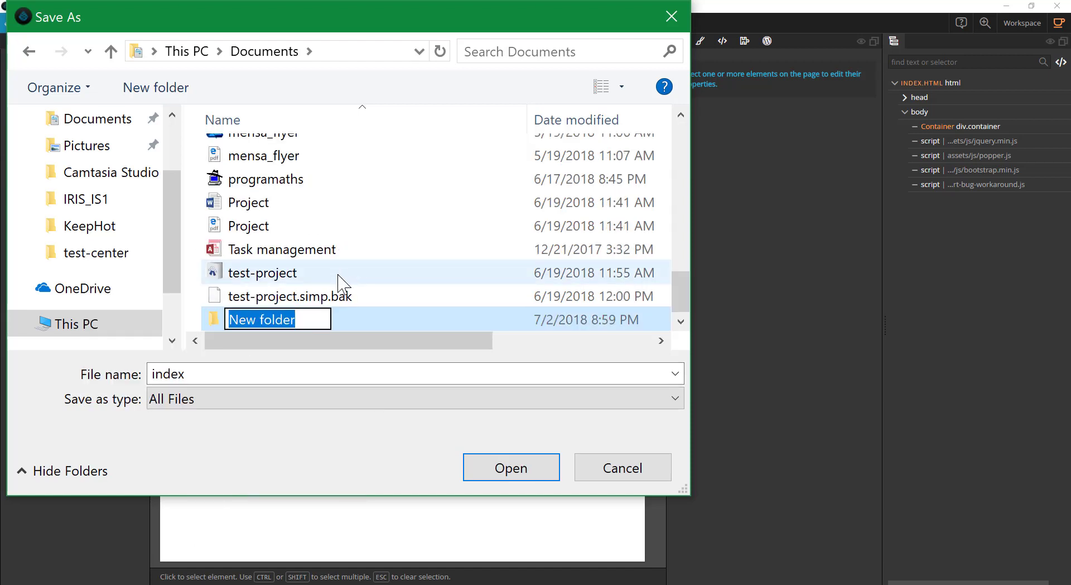
text(demo-pg)
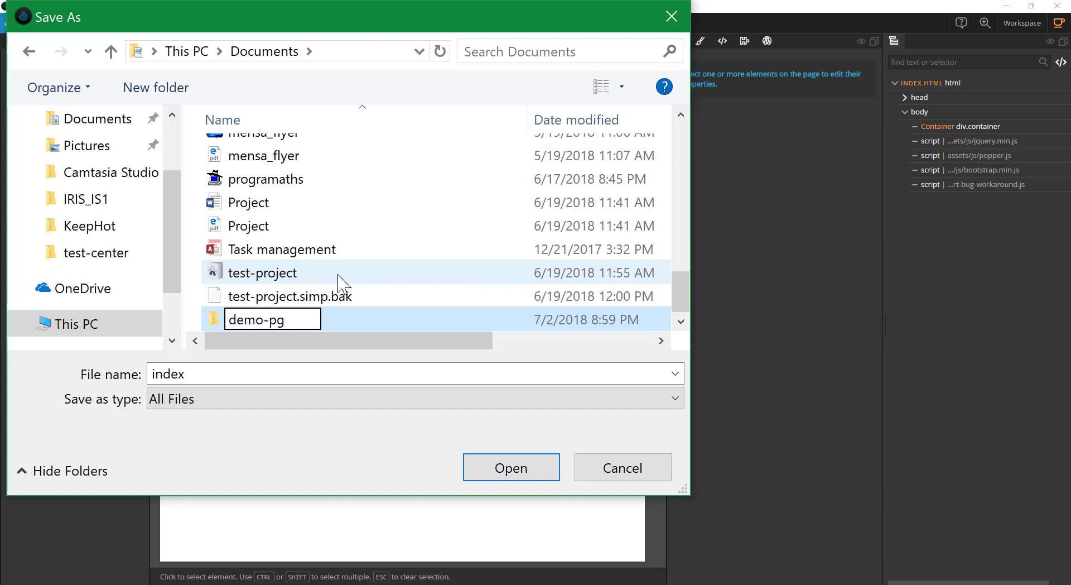
key(Return)
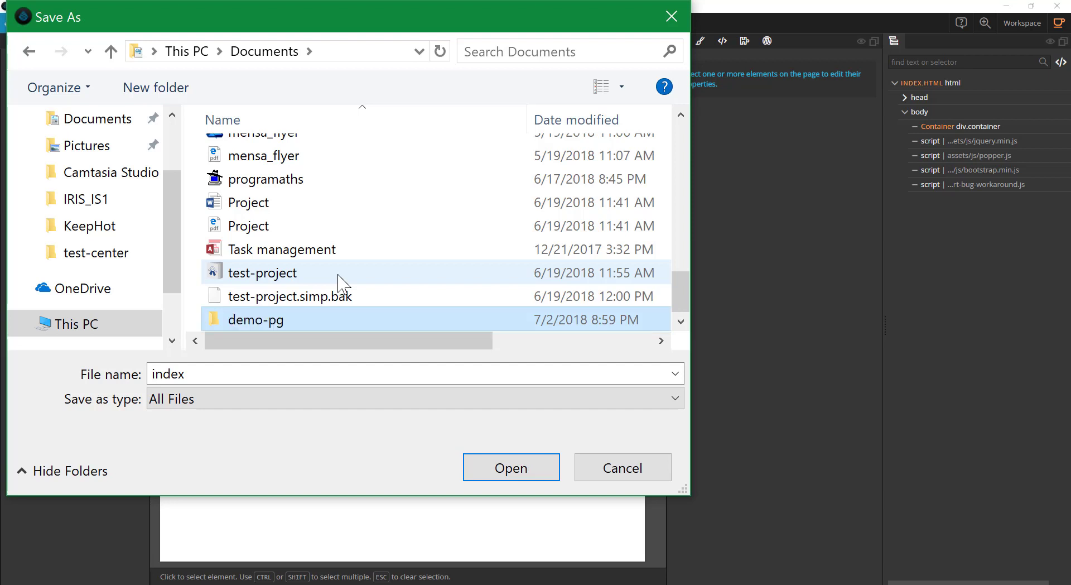
Save the page as index in the demo-pg folder and open that folder as a project.
double_click(270, 320)
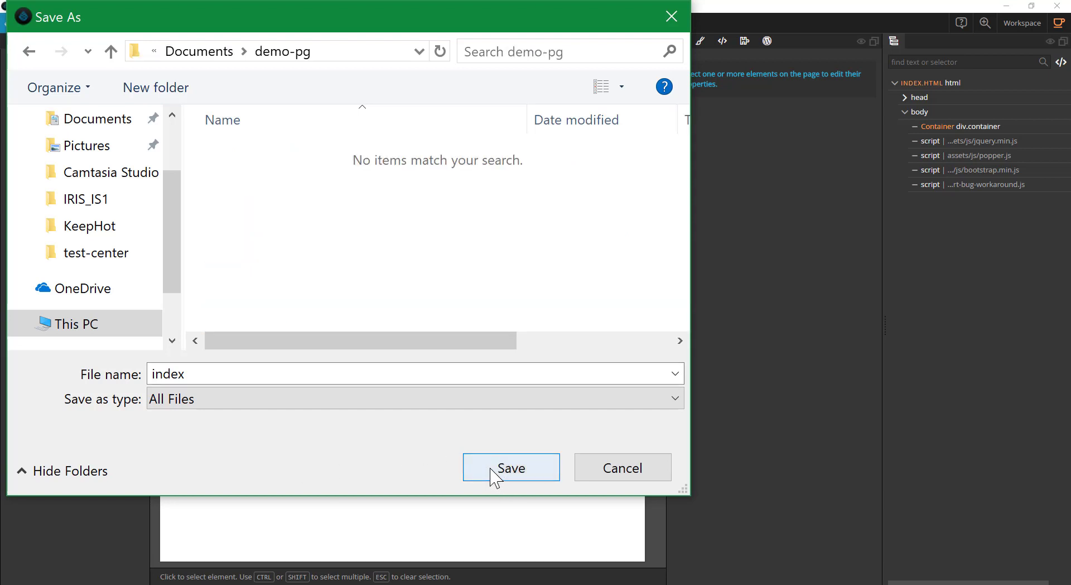
click(505, 472)
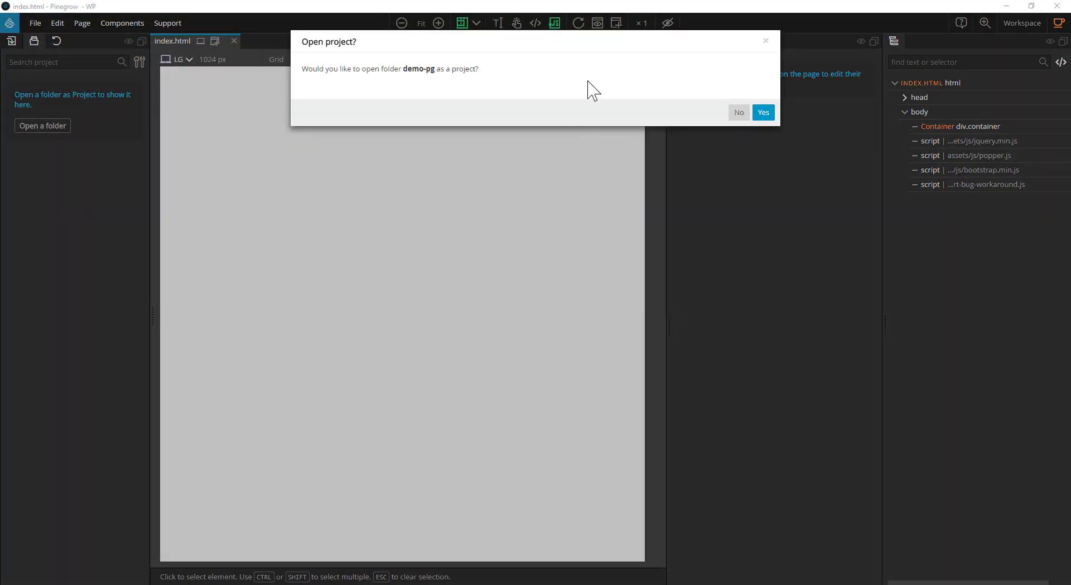
click(764, 112)
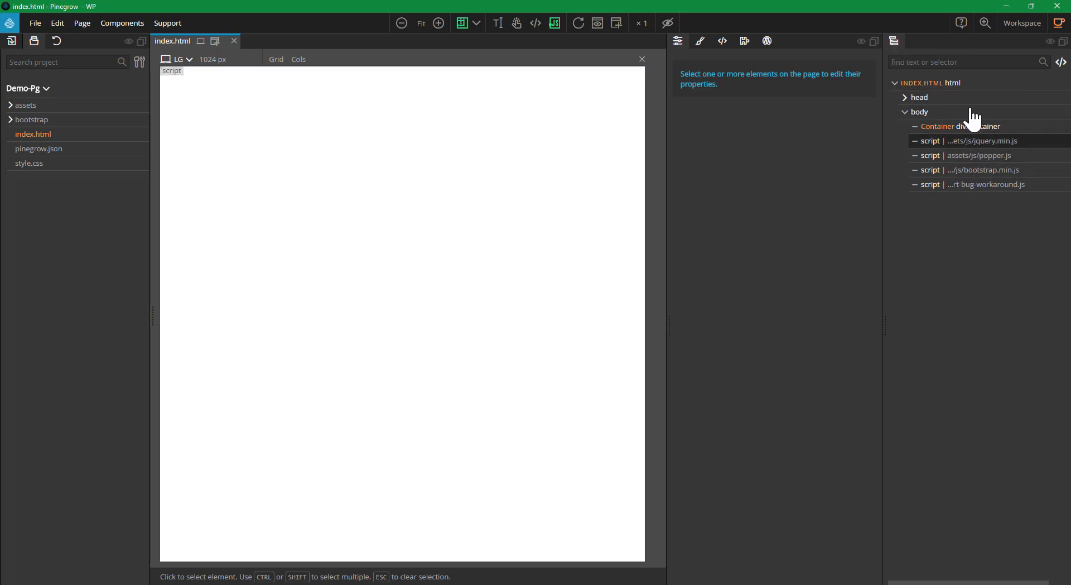
Switch the source code structure display of the page tree off and back on, twice.
click(1059, 62)
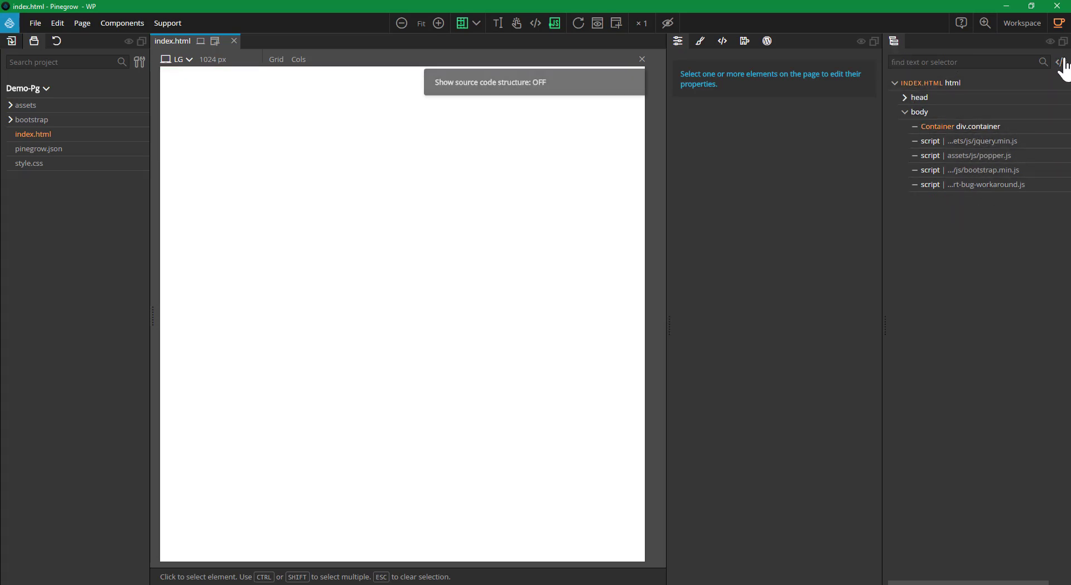
click(1060, 62)
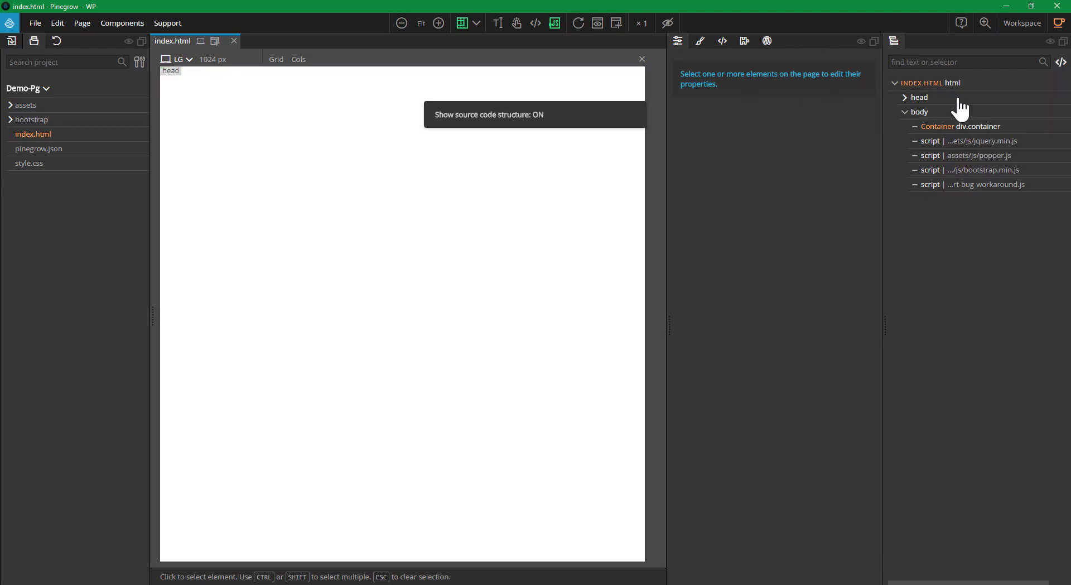
click(1061, 63)
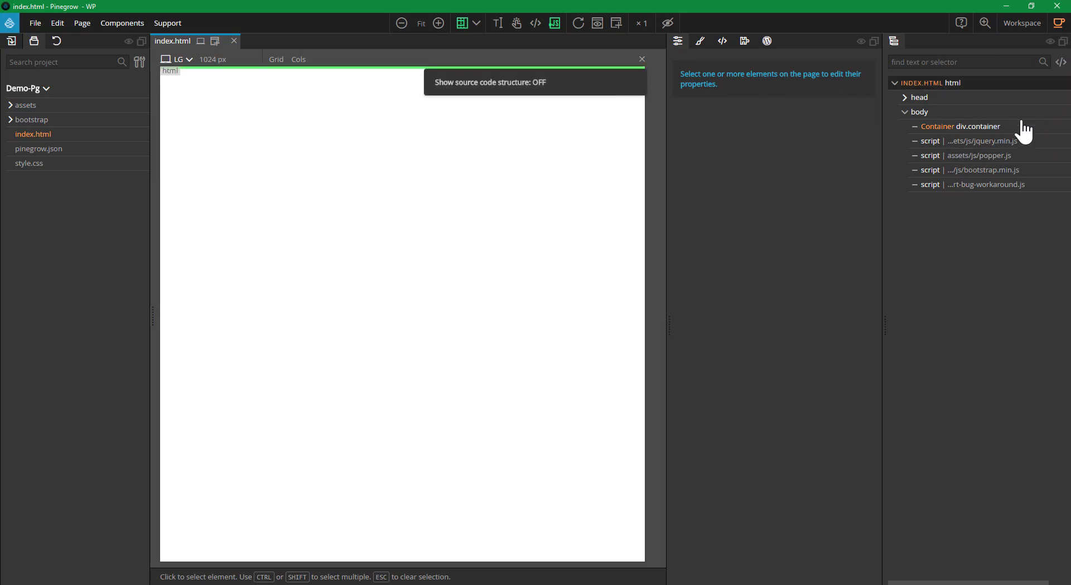
click(1060, 63)
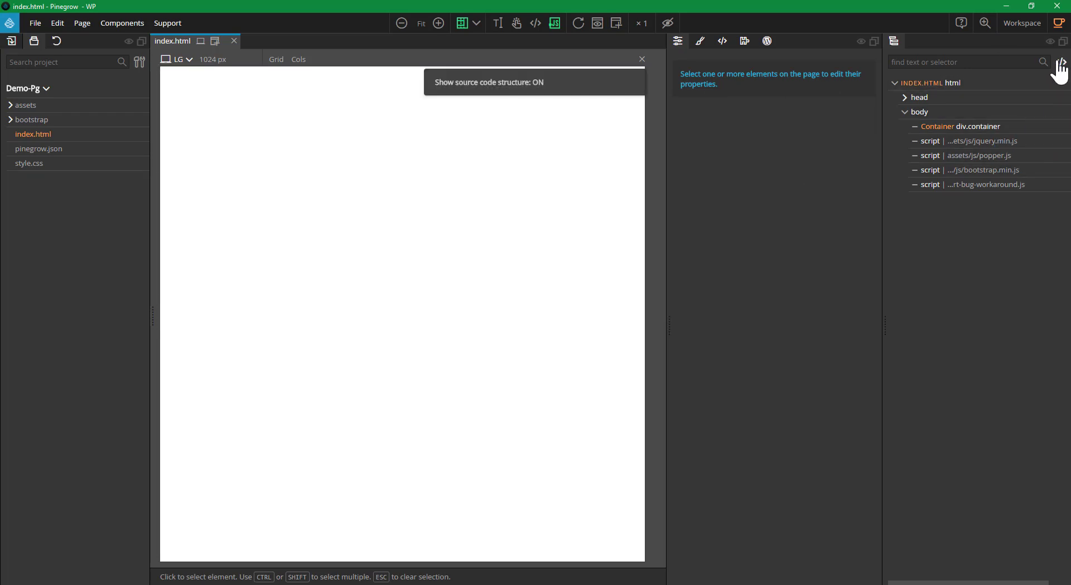
Try to edit the code of the body element from the page tree, closing the code window each time.
click(927, 112)
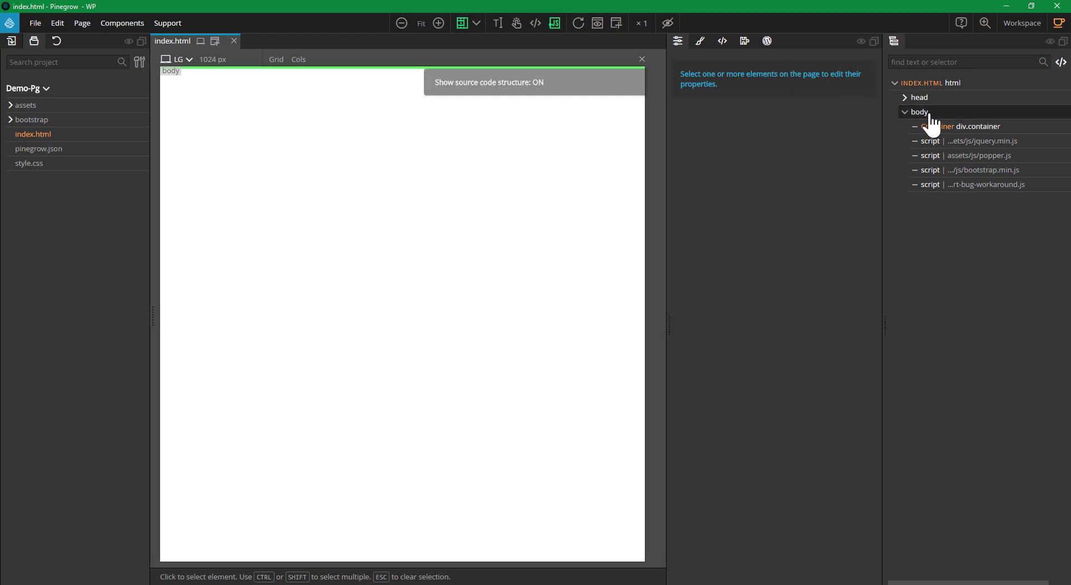
right_click(929, 113)
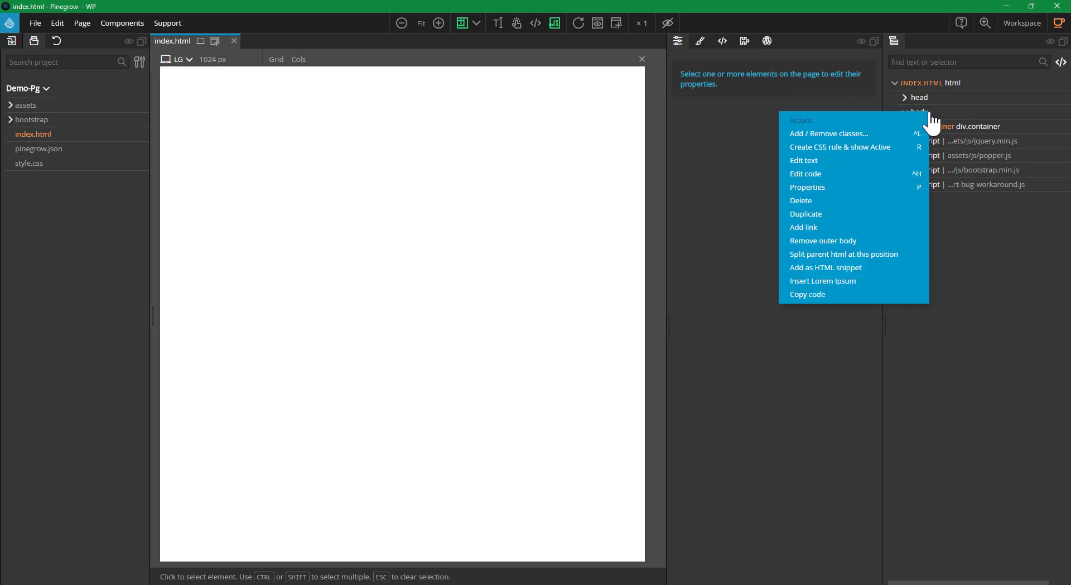
click(814, 175)
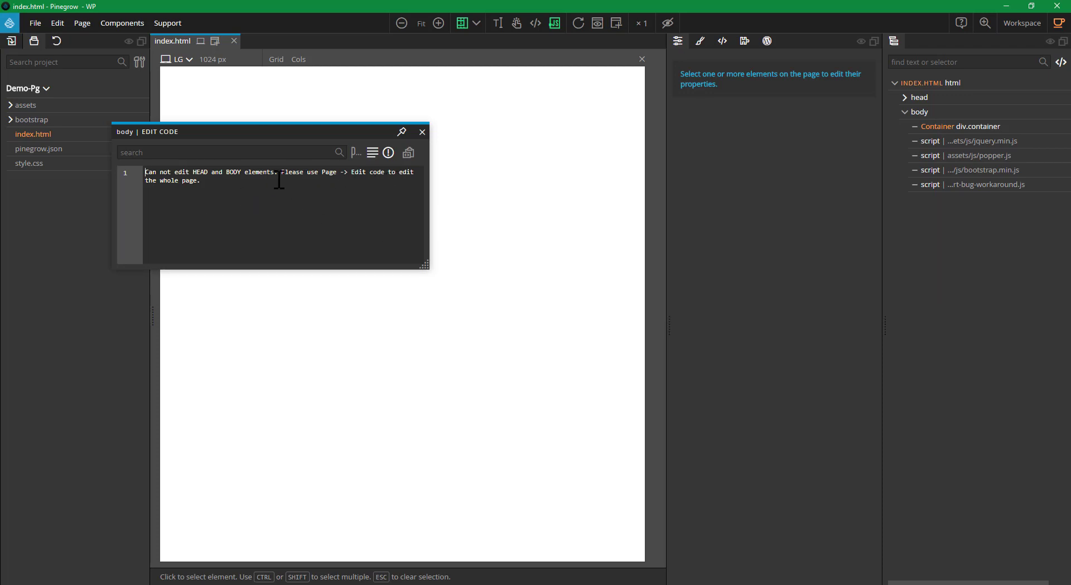
click(422, 132)
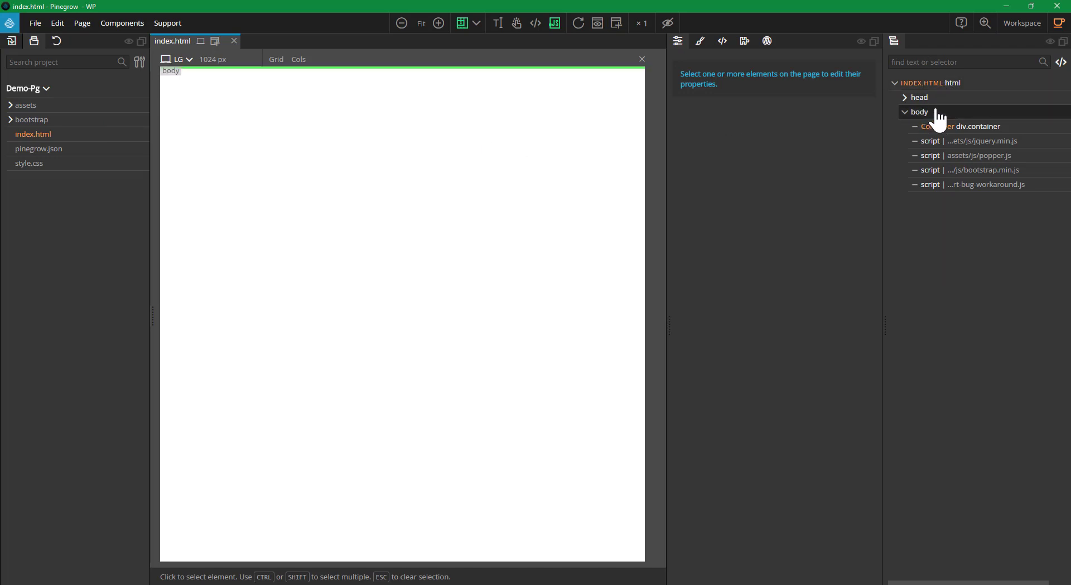
right_click(936, 114)
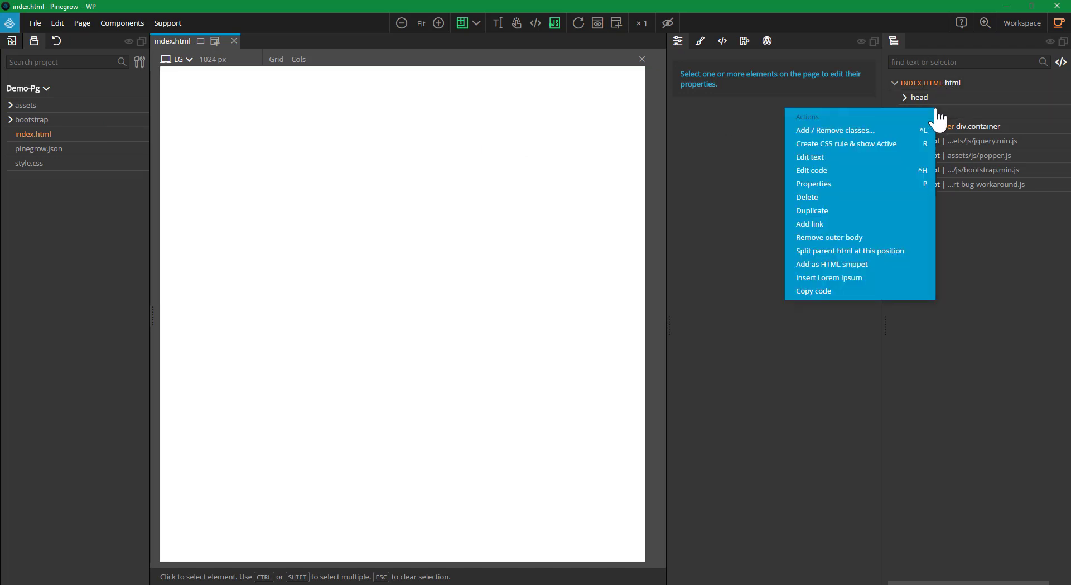
click(897, 172)
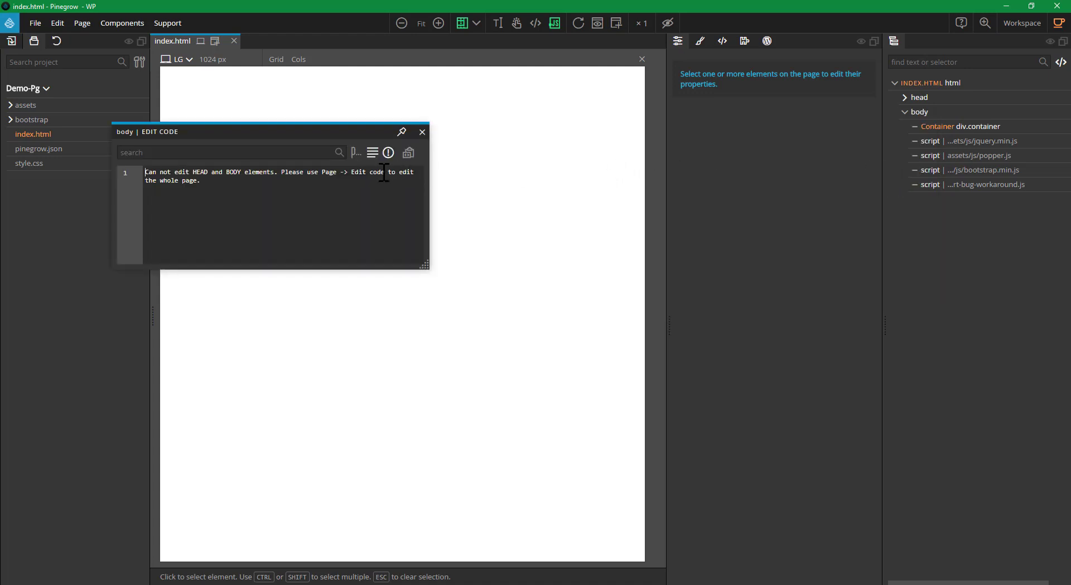
click(421, 132)
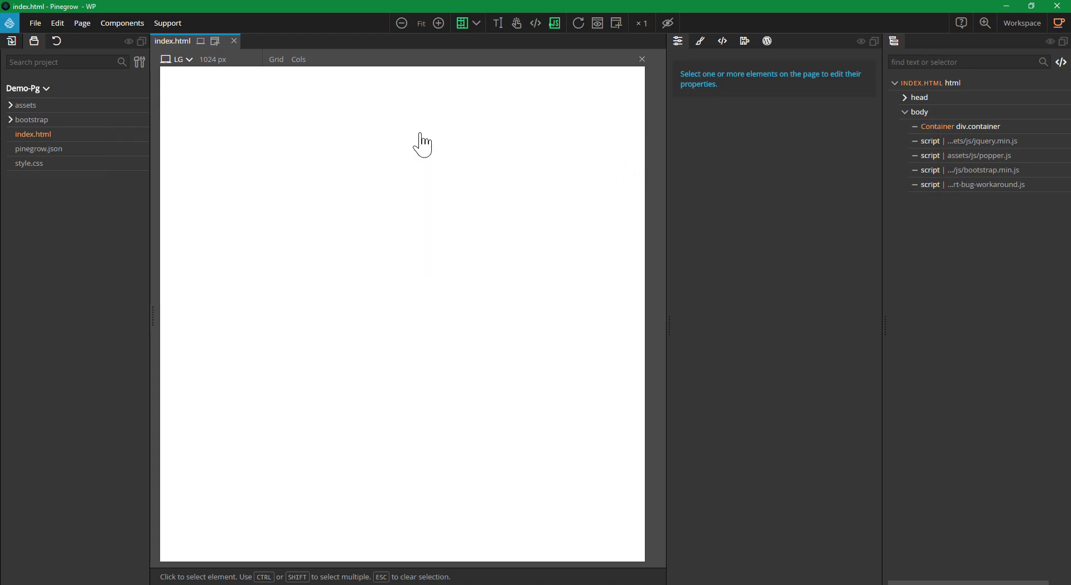
Try to edit the code of the root html element, and close its code window.
right_click(915, 88)
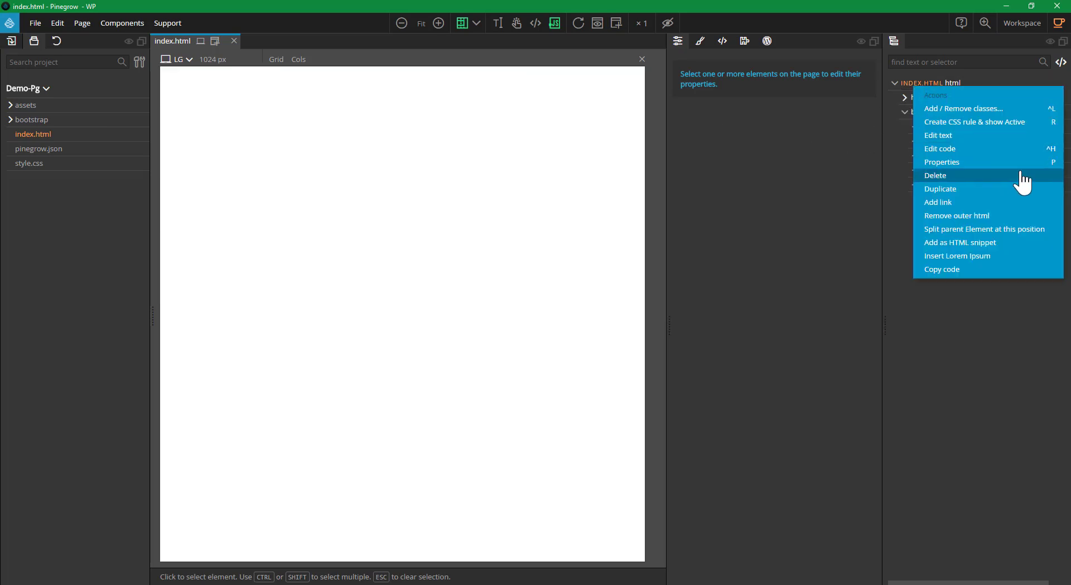
click(1016, 147)
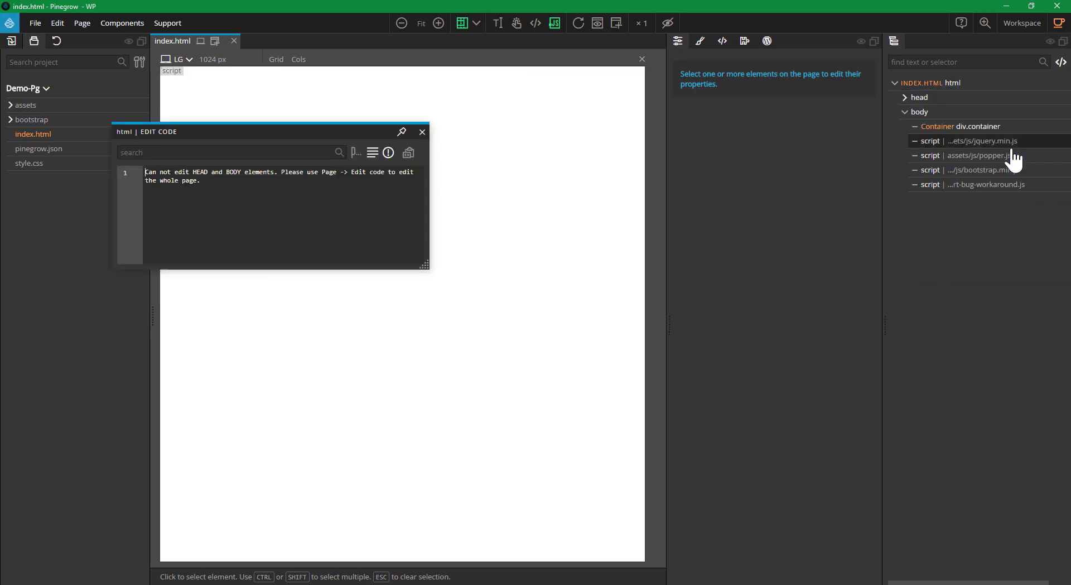
click(423, 132)
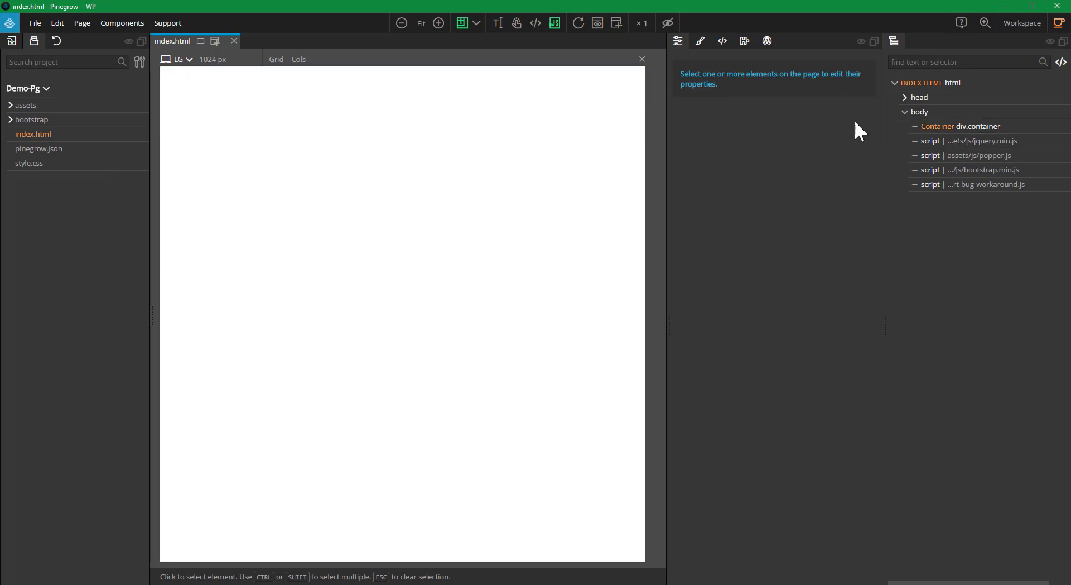
Open the whole page's code for editing, enlarge the code area and review the index.html source.
click(81, 23)
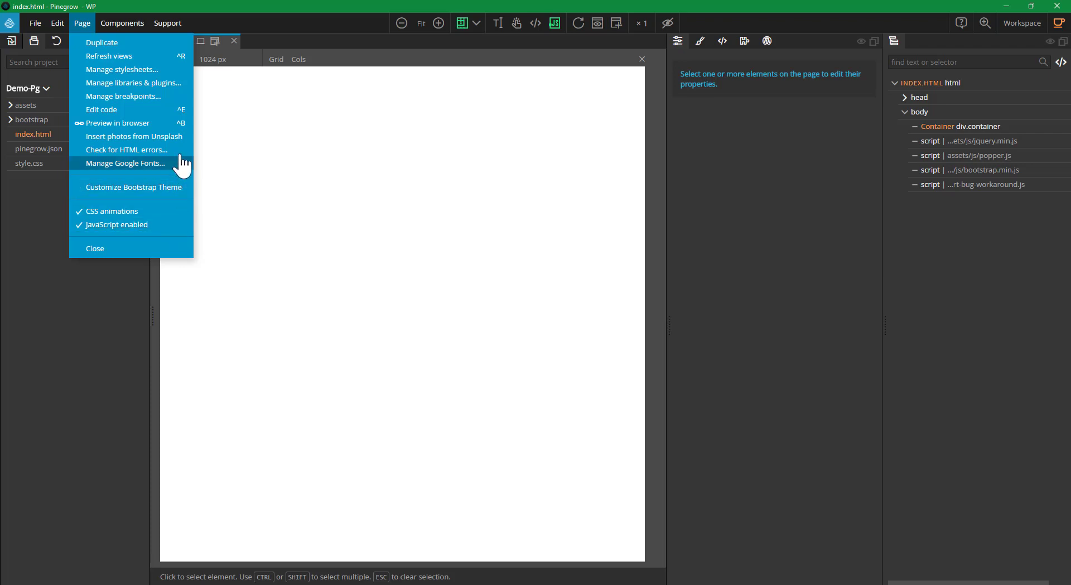
click(167, 110)
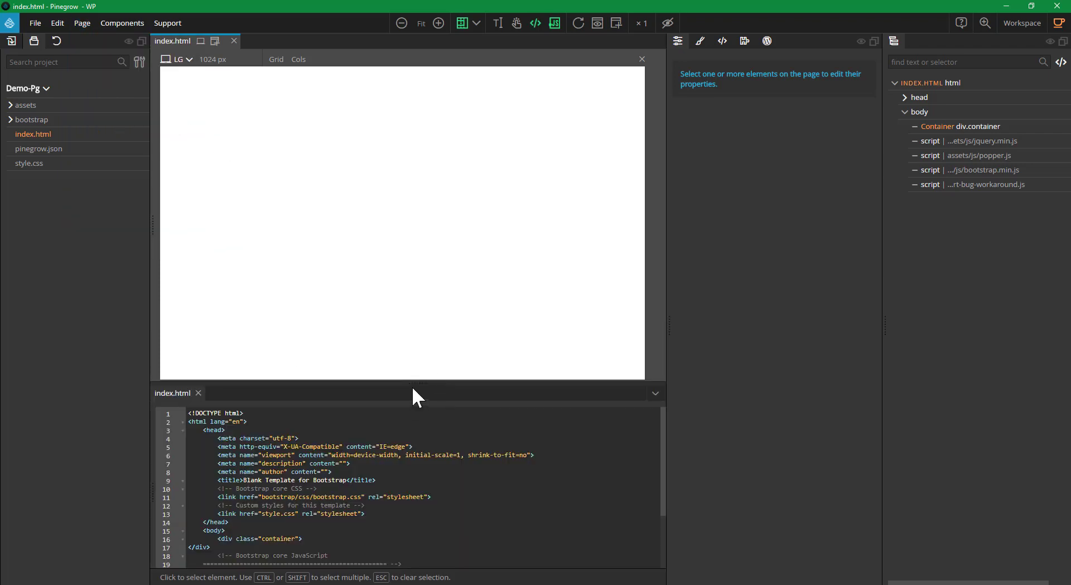
drag(416, 382, 413, 337)
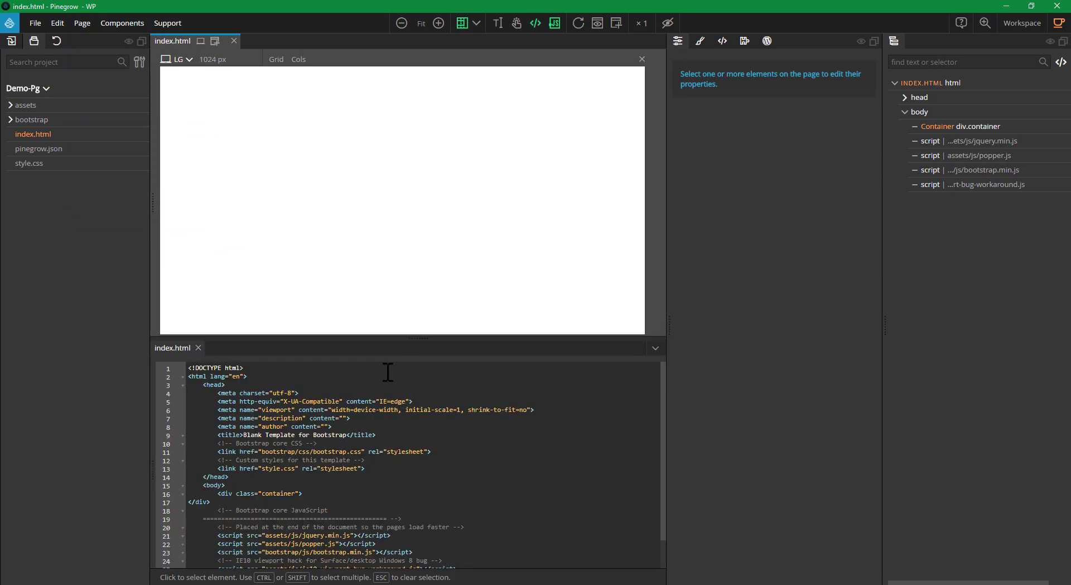
scroll(405, 436, down, 2)
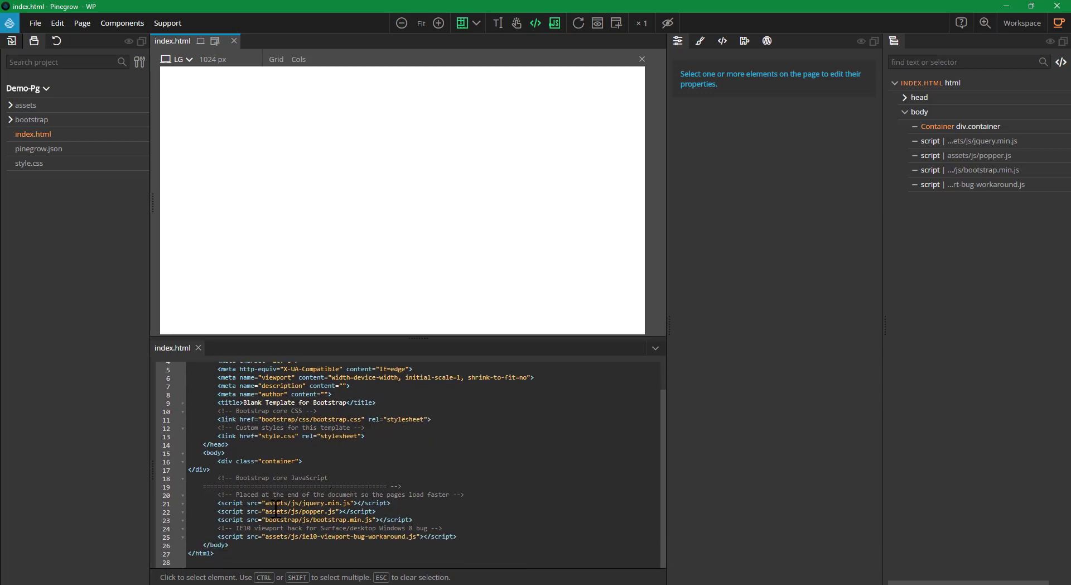
scroll(333, 478, up, 2)
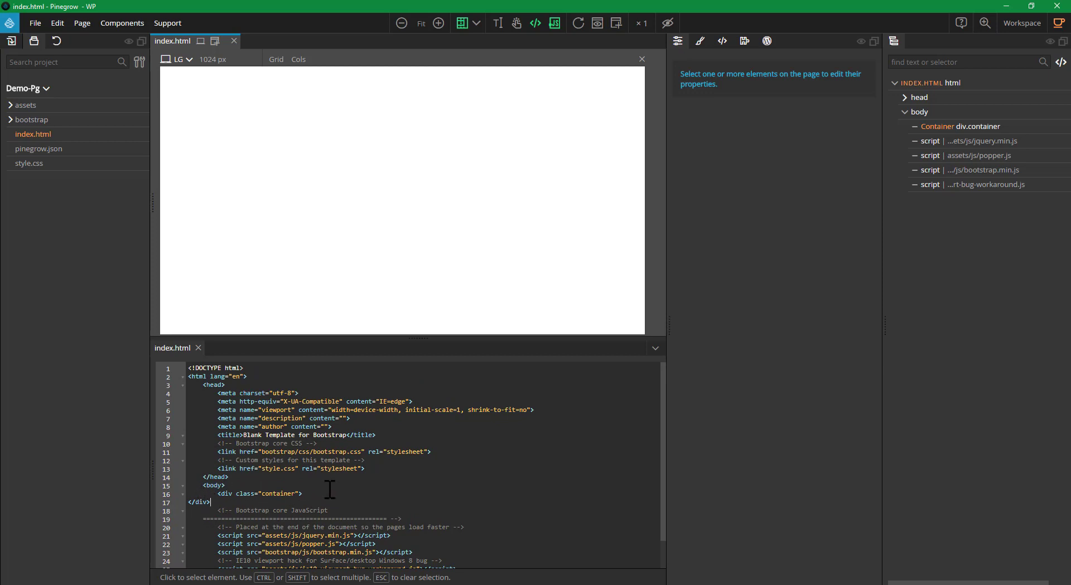
Add a nested div with the class "row" inside the container div in the index.html code.
key(Return)
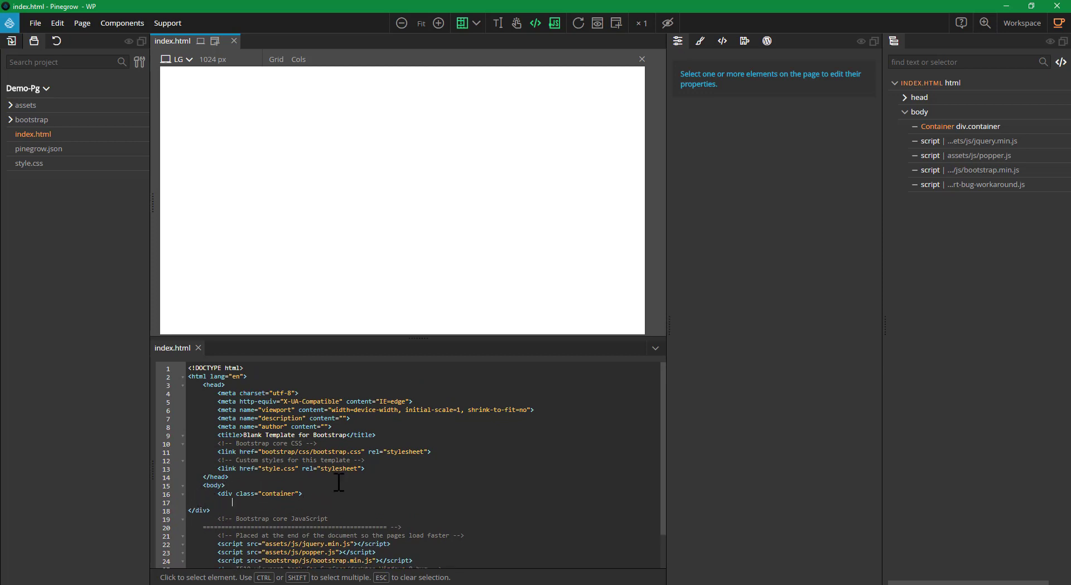
text(<div>)
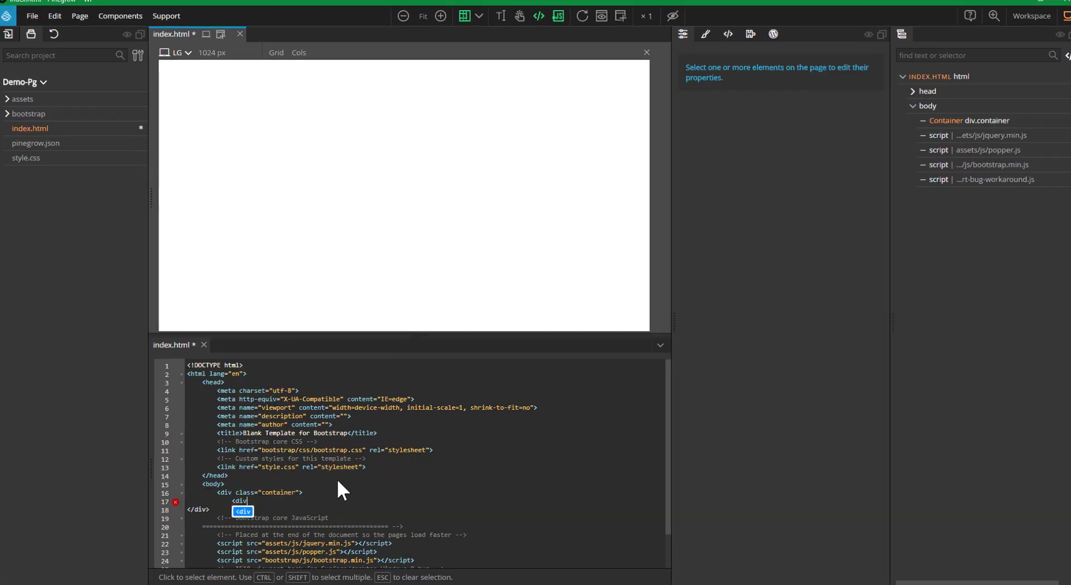
key(Return)
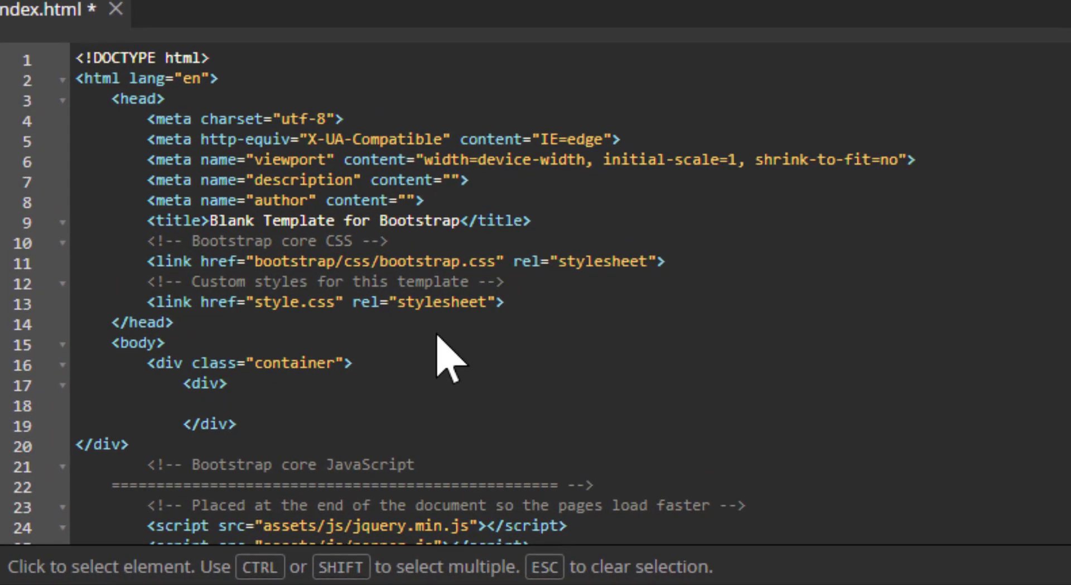
text(ass="row)
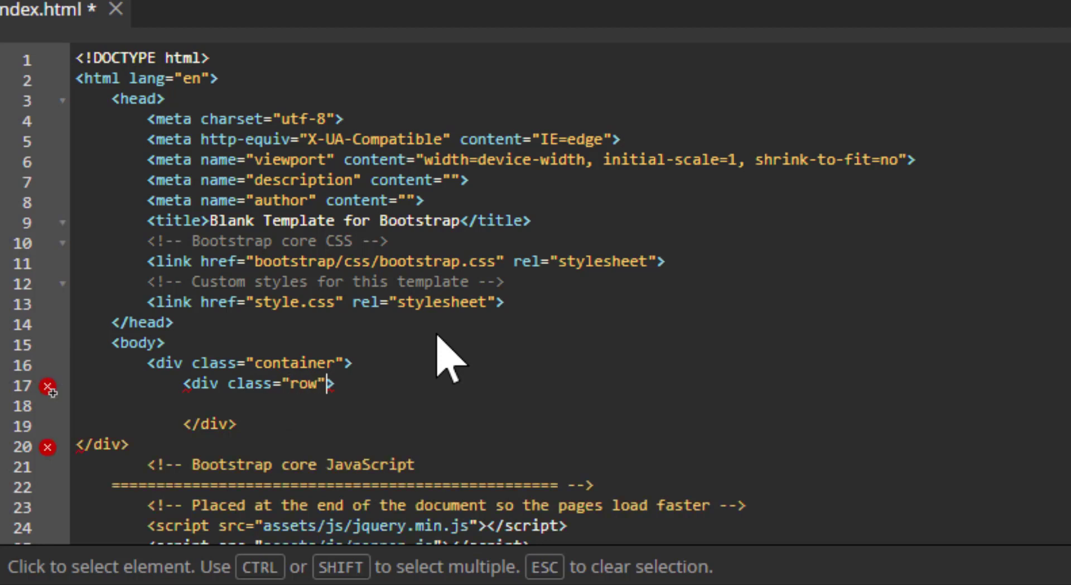
key(Right)
text(</)
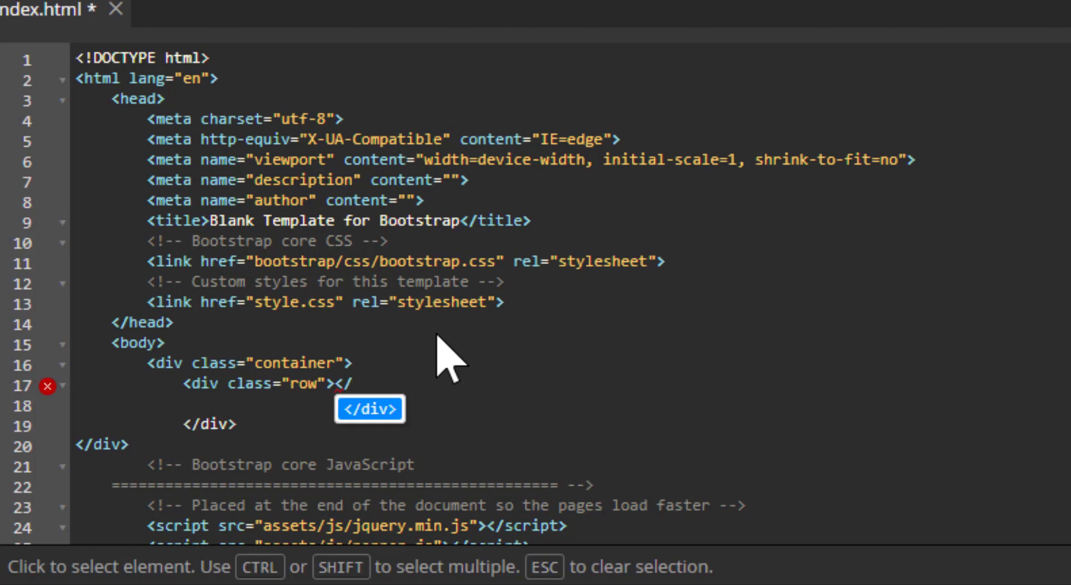
key(Return)
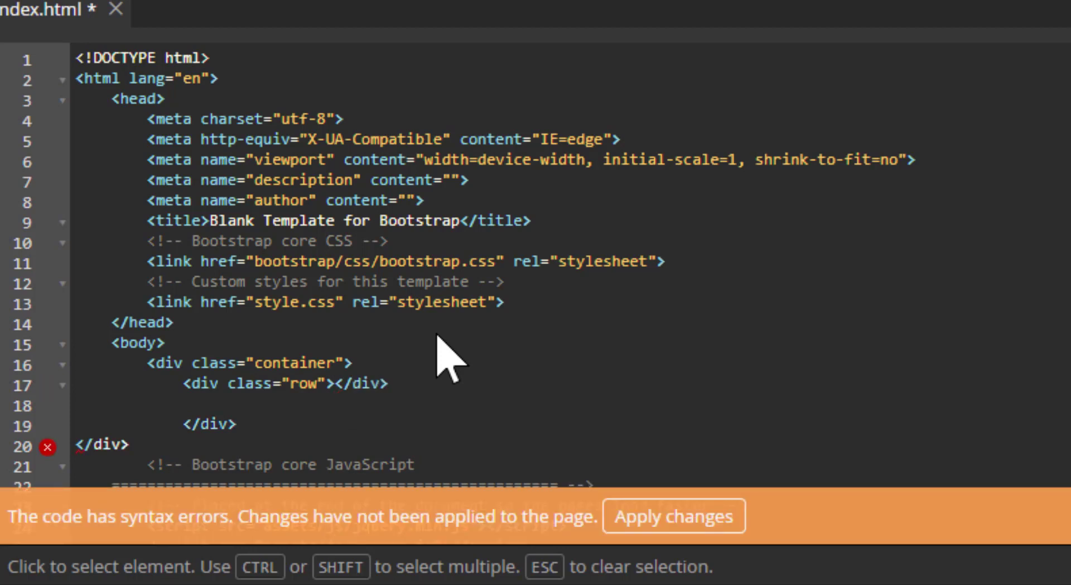
click(337, 384)
key(shift+End)
key(Delete)
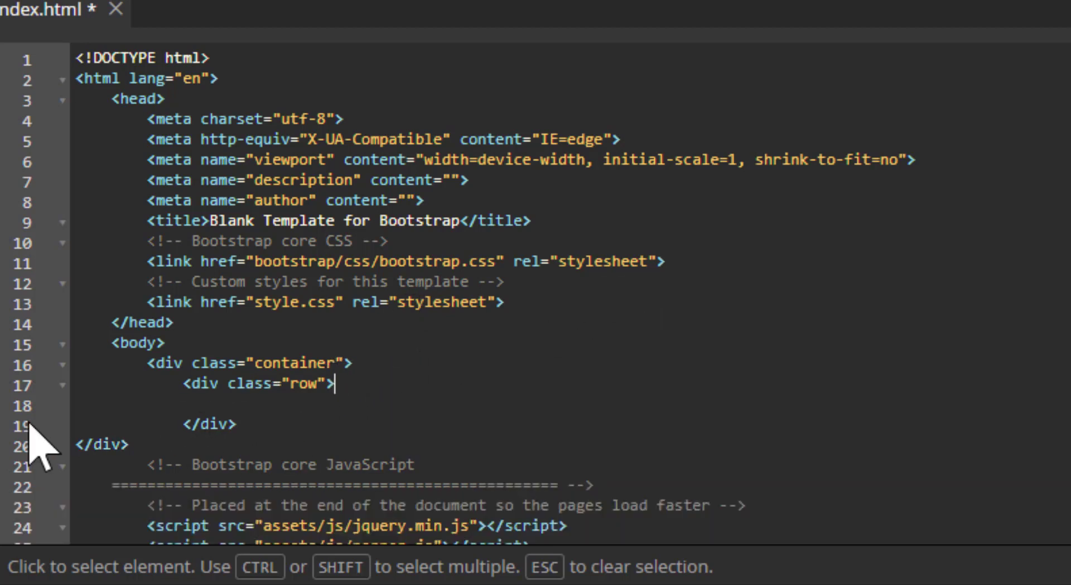
Indent the container's closing div tag two levels to align it with its opening tag.
click(77, 441)
key(Tab)
key(Tab)
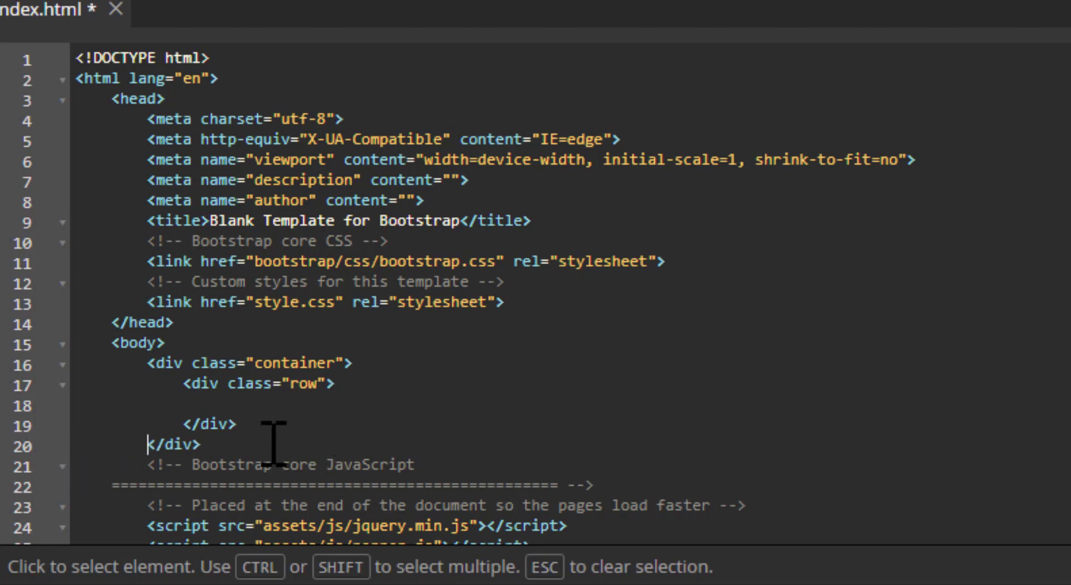
Insert a new div element inside the row div.
click(293, 407)
text(<)
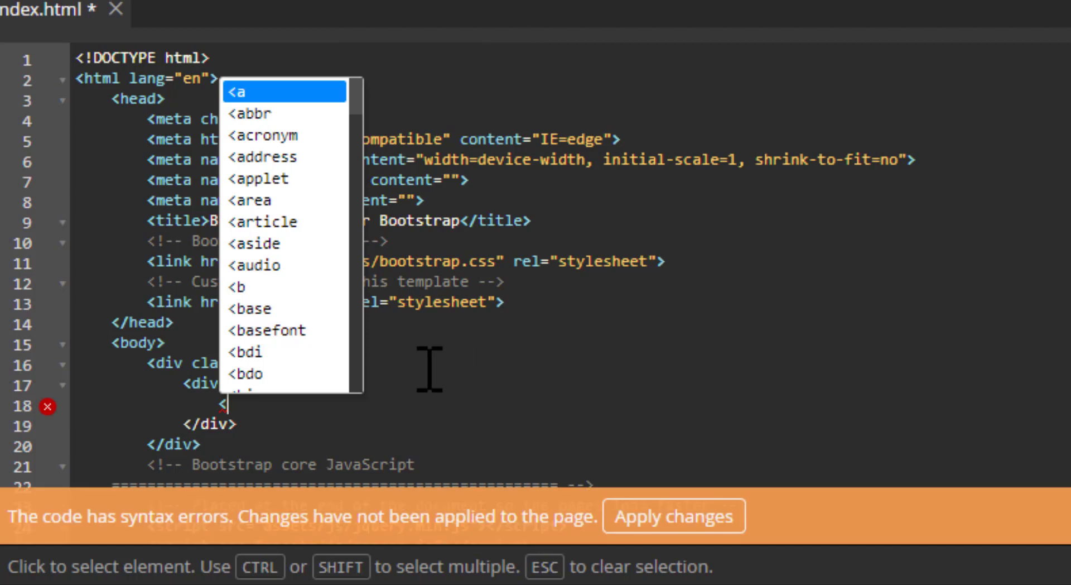
text(di)
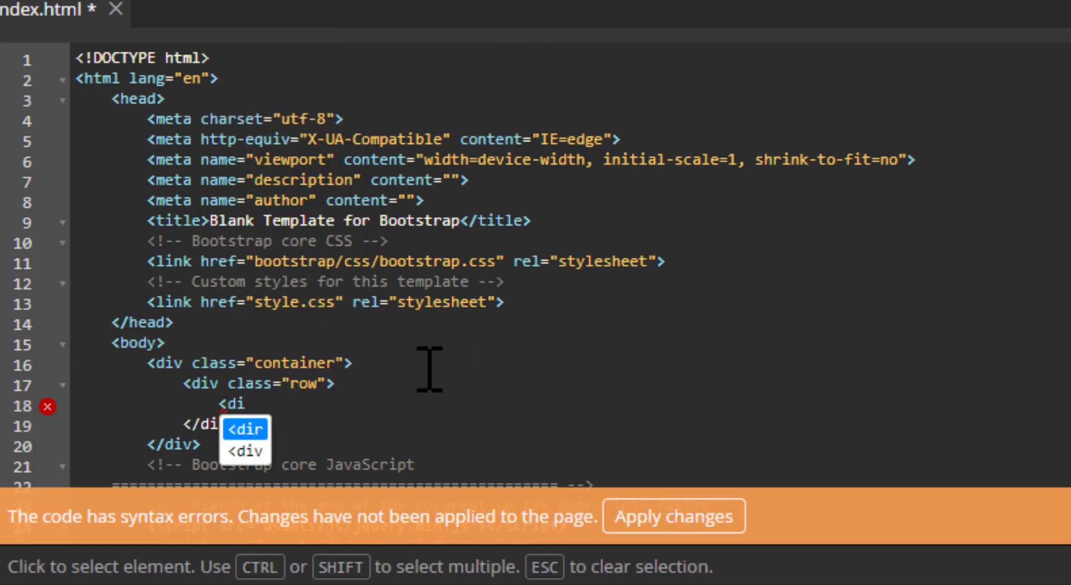
key(Down)
key(Return)
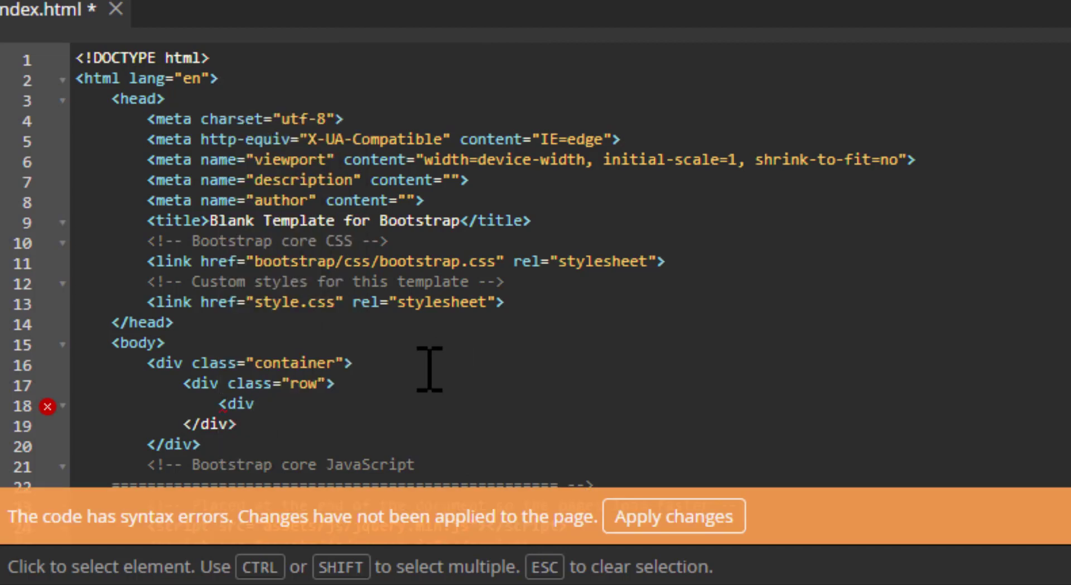
text(>)
key(Return)
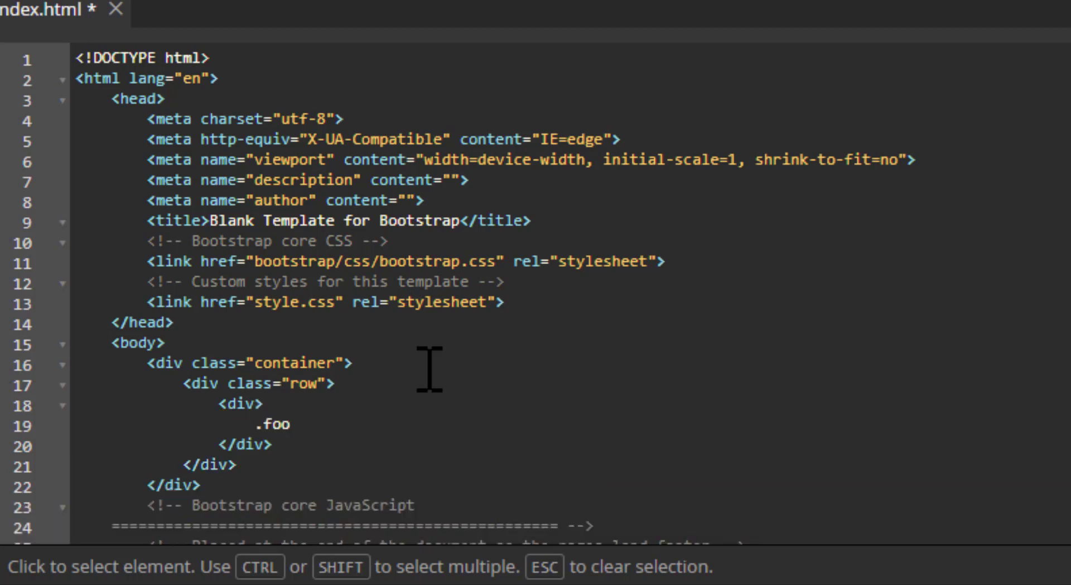
Clear the .foo placeholder from the new div, give it the class "col-md-5" and enter the text Test.
key(BackSpace)
key(BackSpace)
key(BackSpace)
text(class)
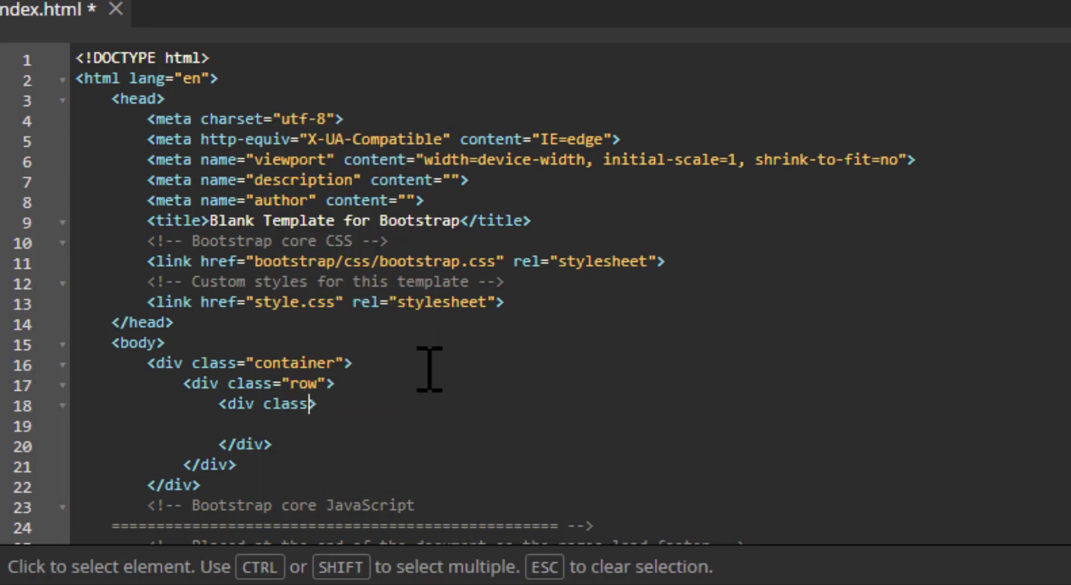
text(="")
key(Left)
text(md-5)
key(Left)
key(Left)
key(Left)
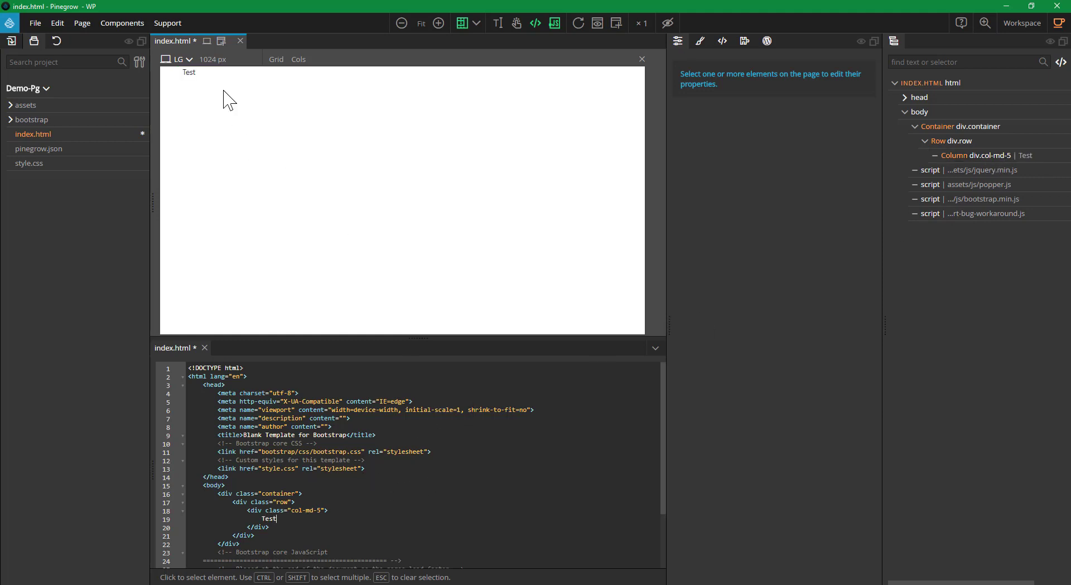
Select the Test column on the page and save index.html.
click(343, 75)
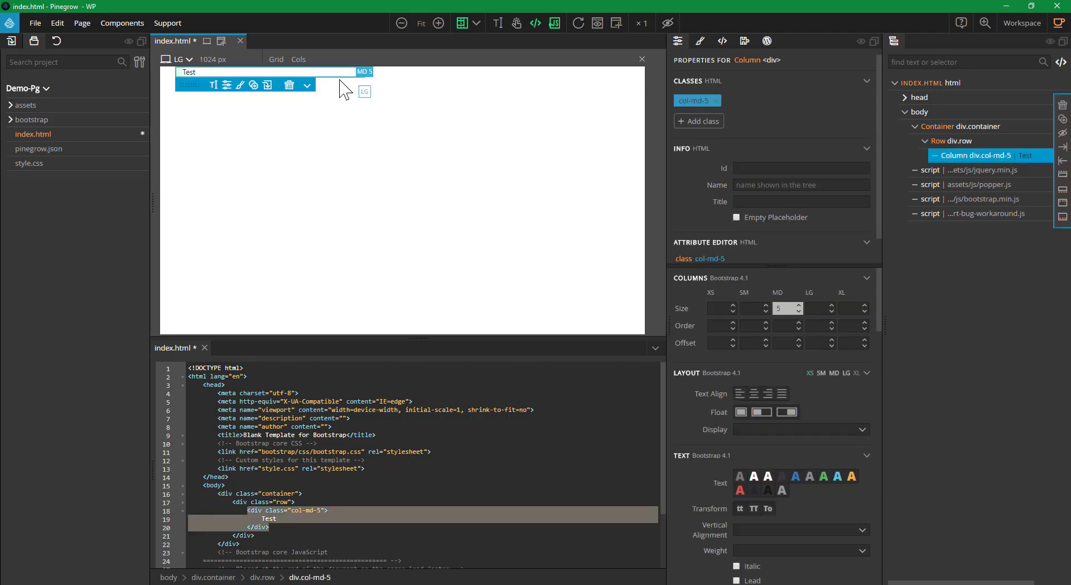
click(327, 460)
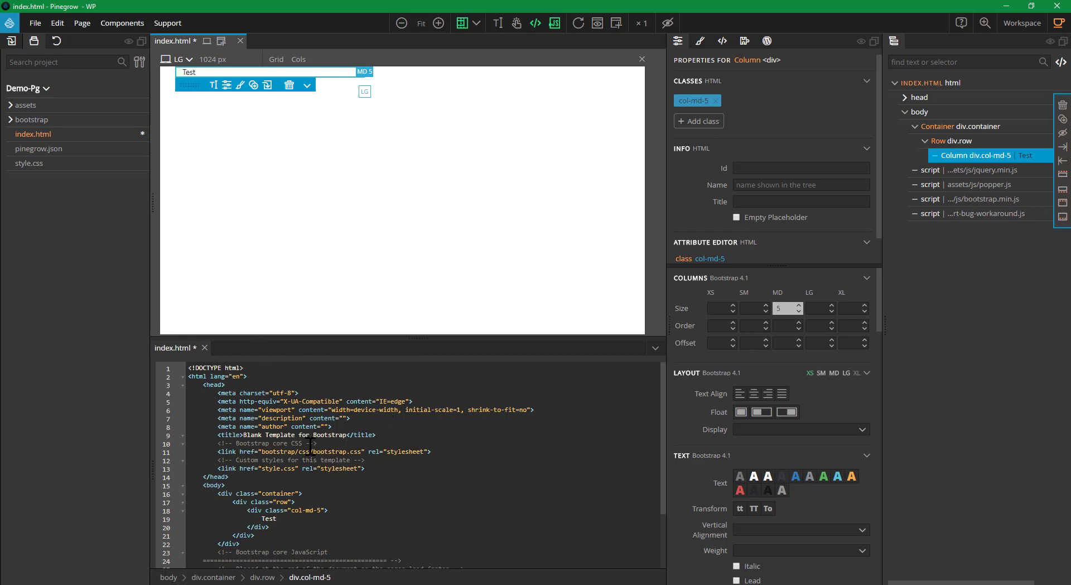
key(ctrl+s)
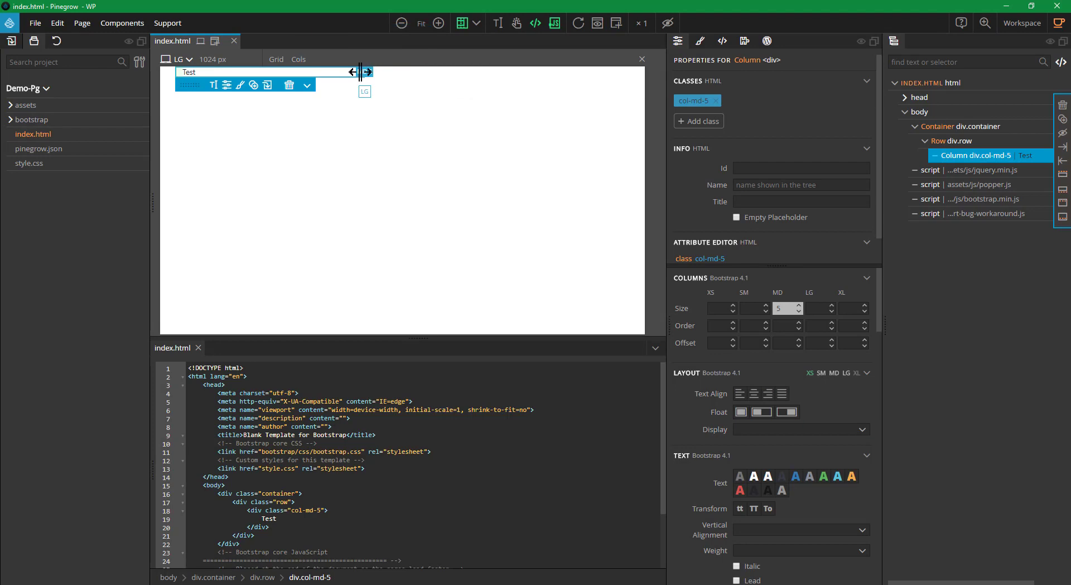
Resize the Test column on the page to MD 2 and MD 3, and finally set its MD size to 6.
drag(363, 72, 260, 74)
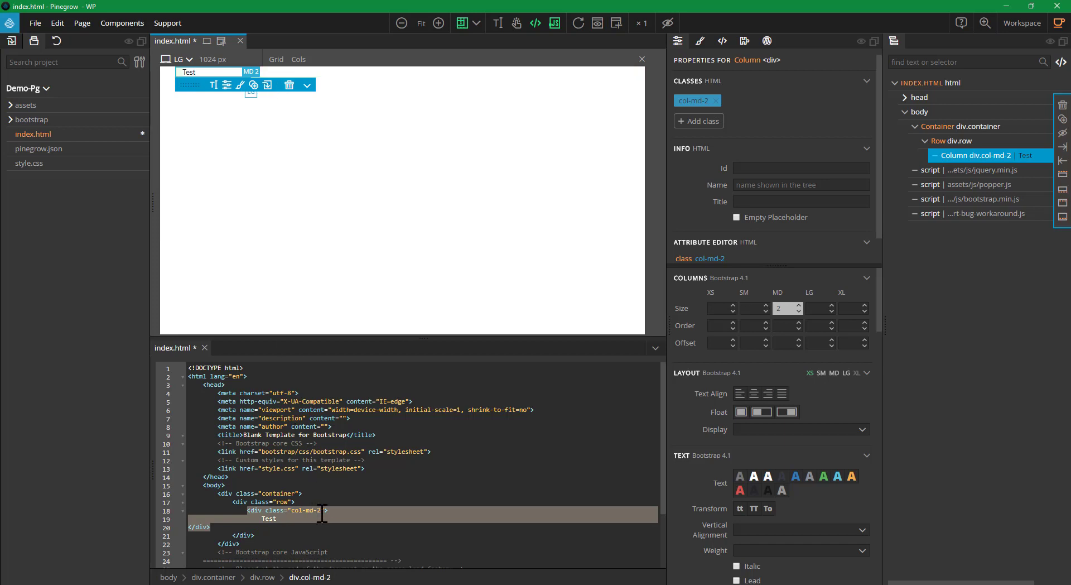
drag(249, 71, 317, 73)
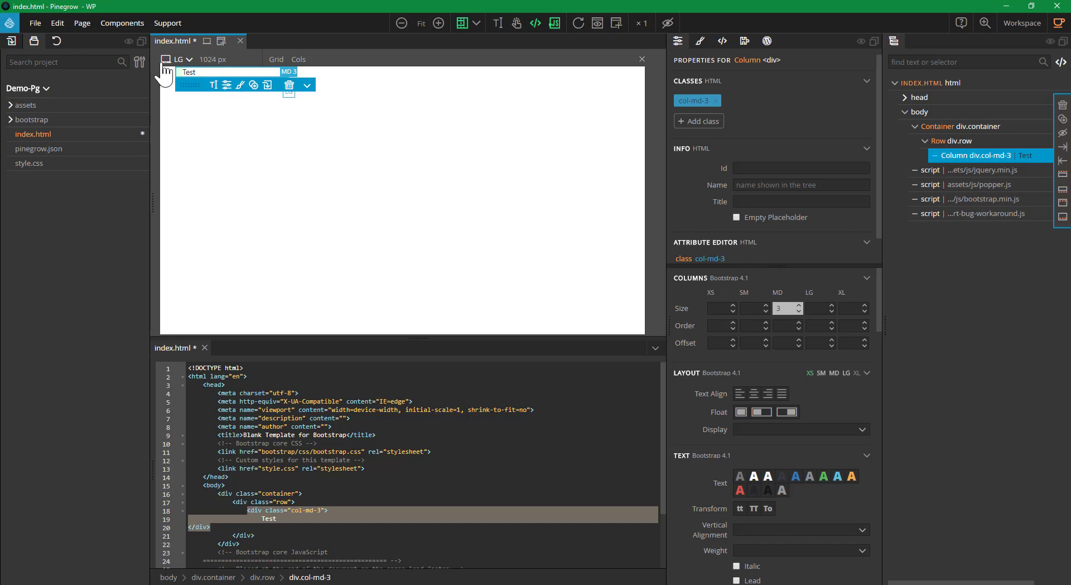
click(782, 307)
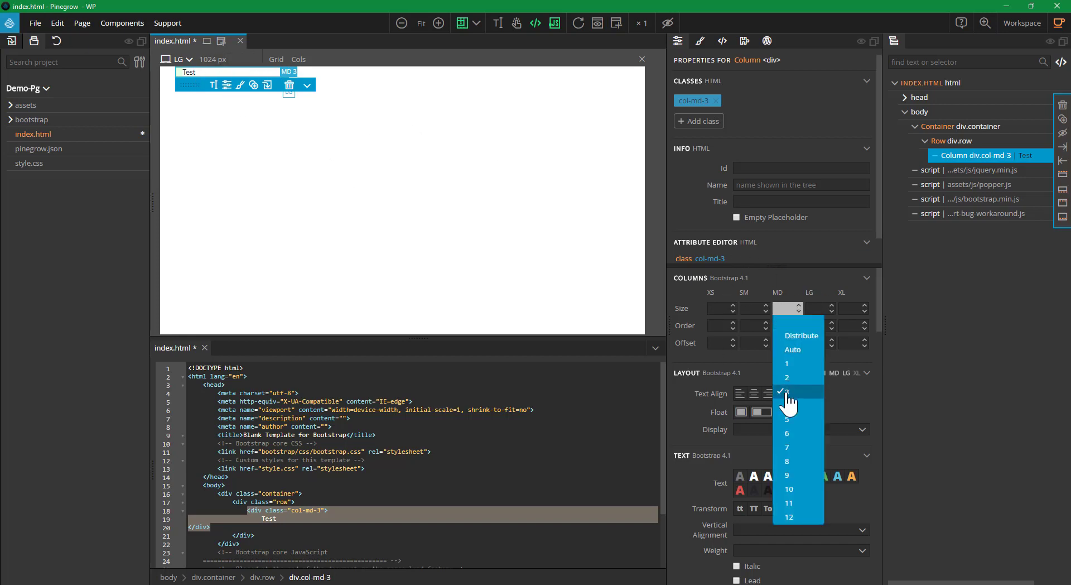
click(792, 435)
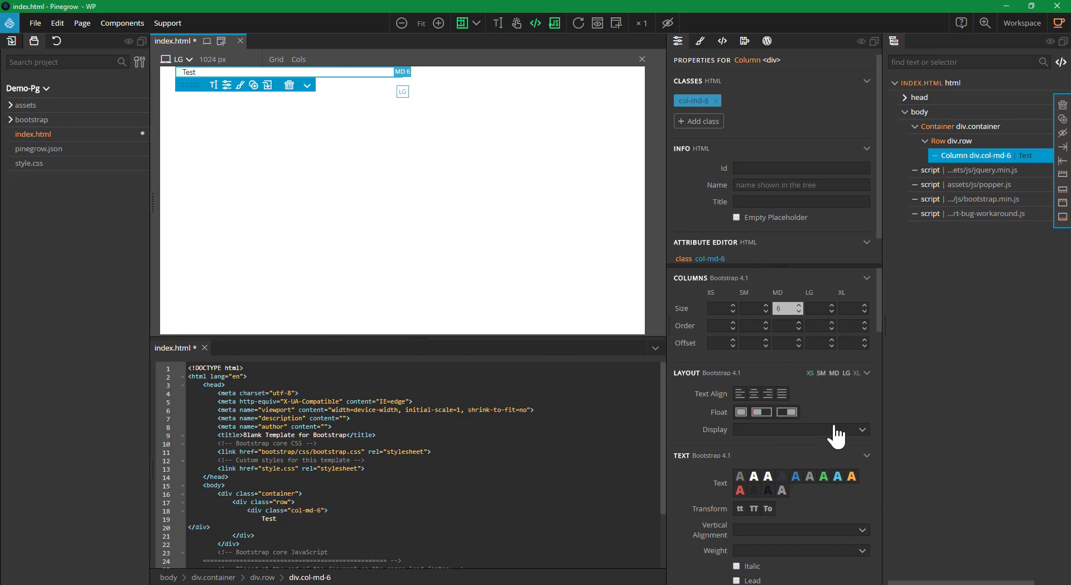
Duplicate the Test column within the row and select each of the two columns in the page tree.
right_click(949, 156)
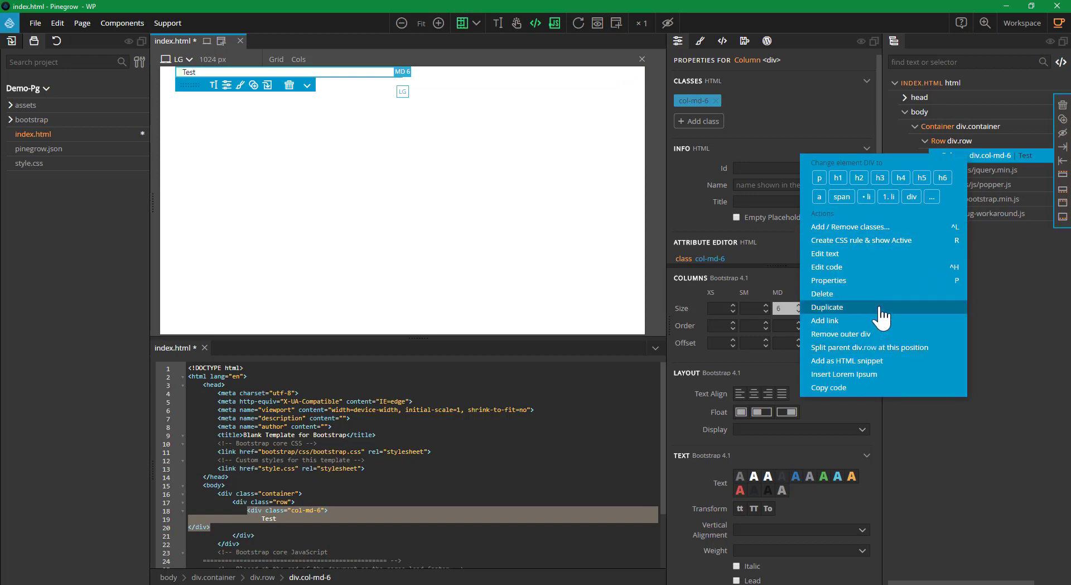
click(882, 307)
click(949, 171)
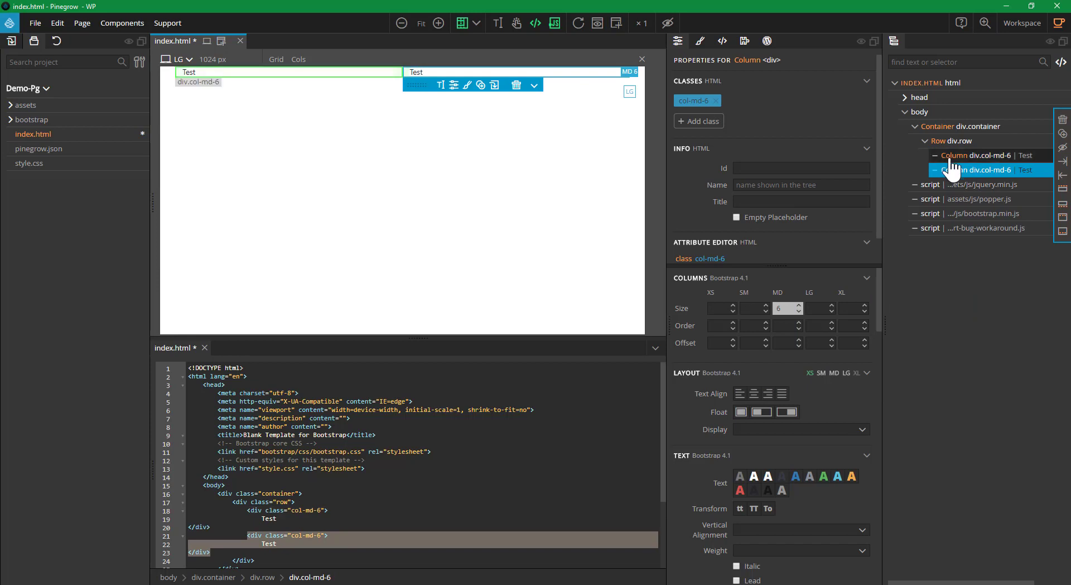
click(955, 157)
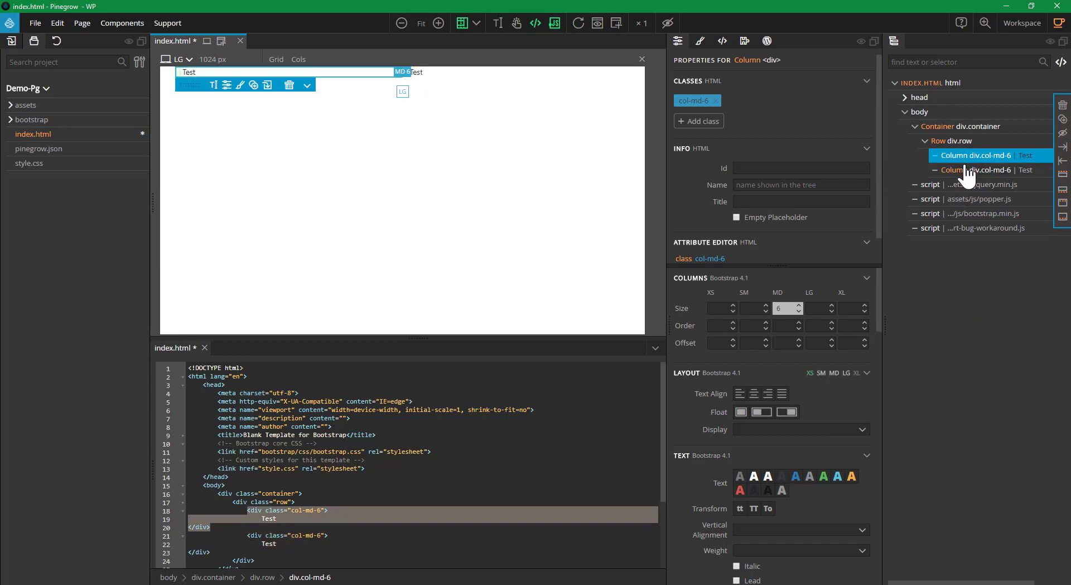
click(907, 170)
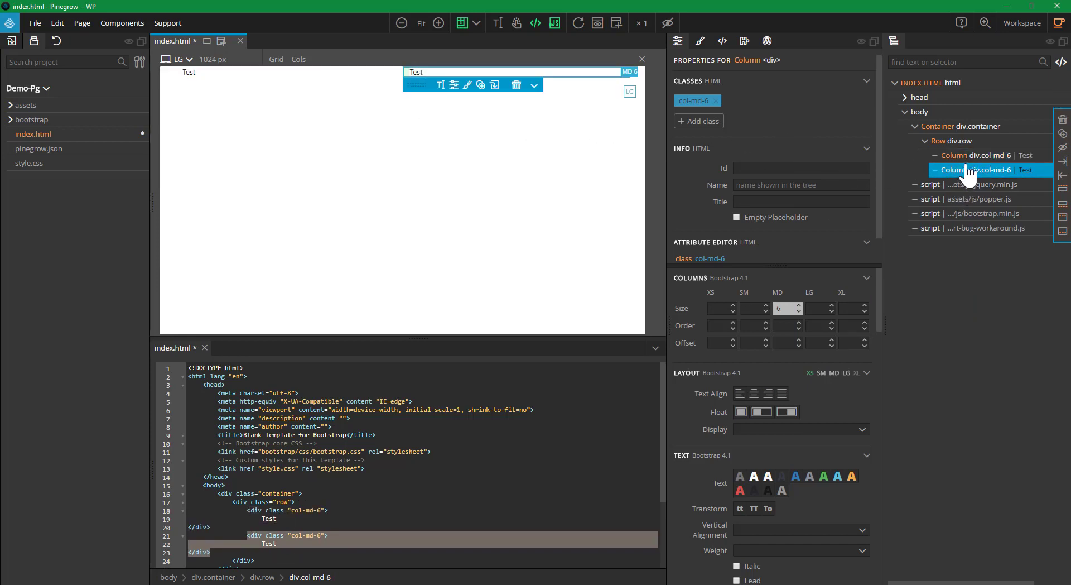
Narrow the first column to MD size 3 on the page and select the second column.
click(941, 159)
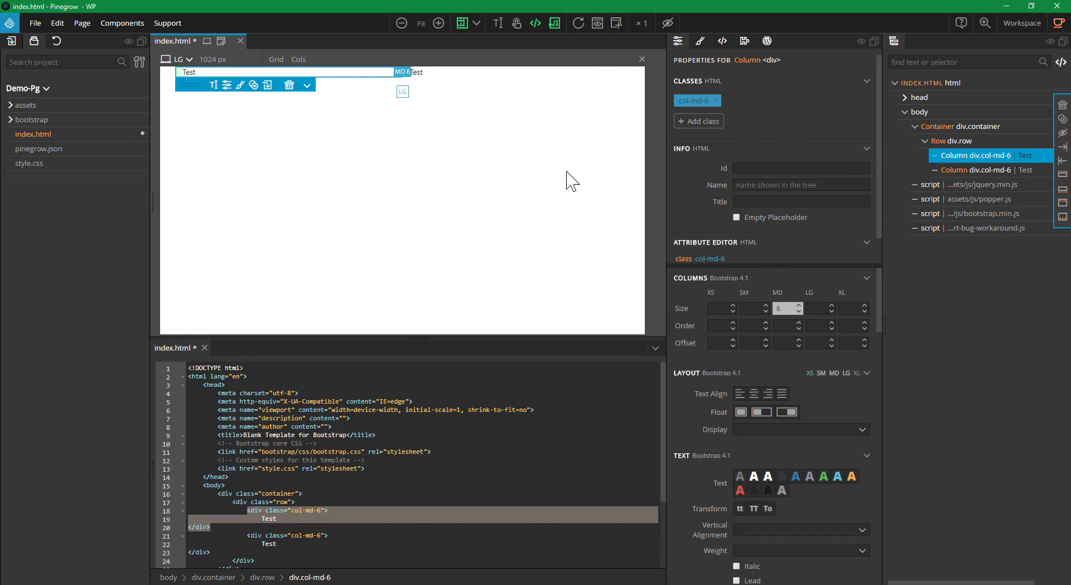
drag(401, 72, 292, 70)
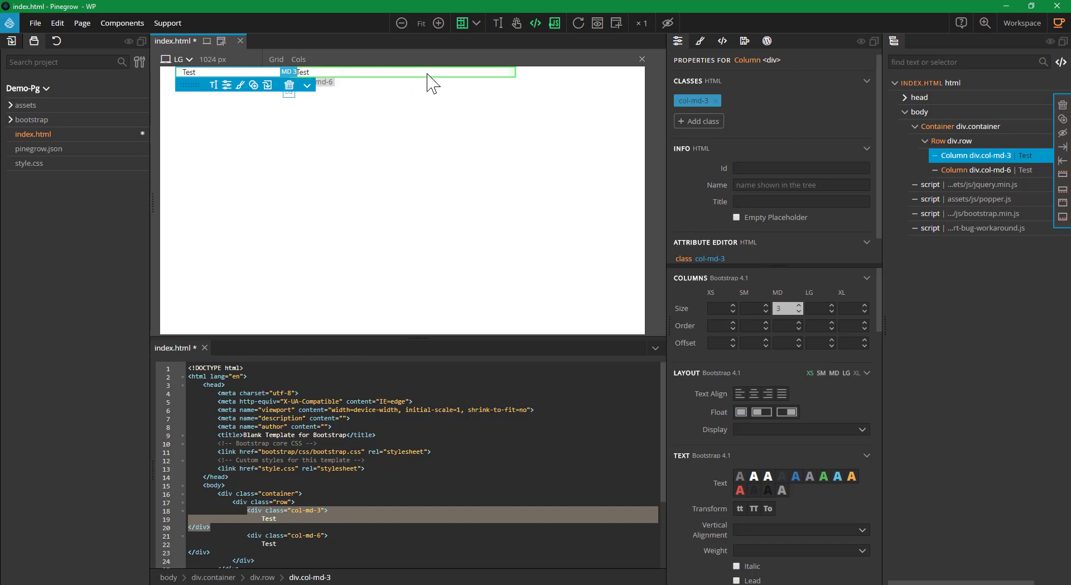
click(477, 78)
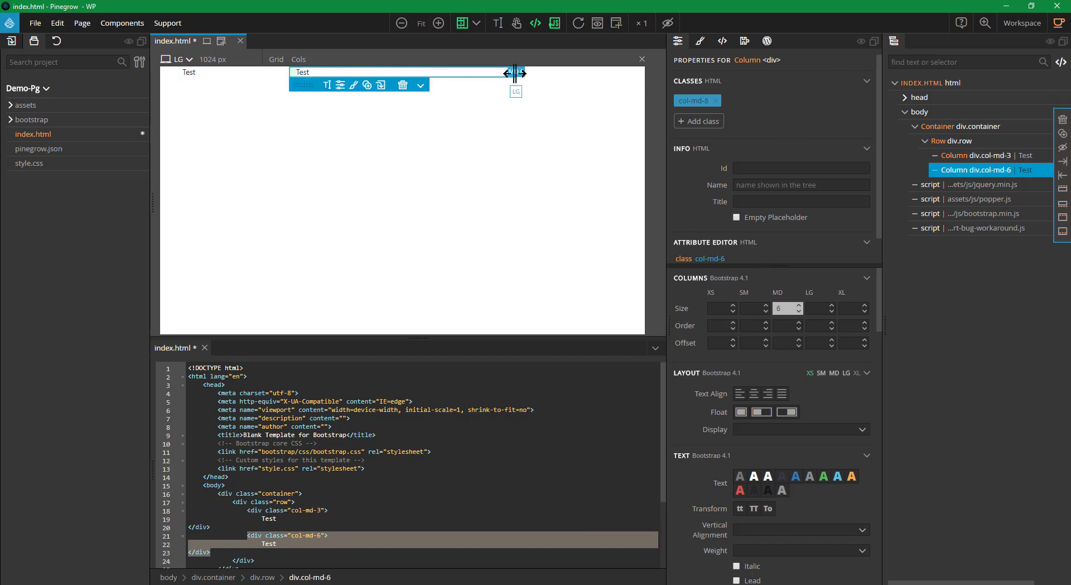
Duplicate the col-md-3 column and move the copy after the col-md-6 column in the row.
right_click(987, 159)
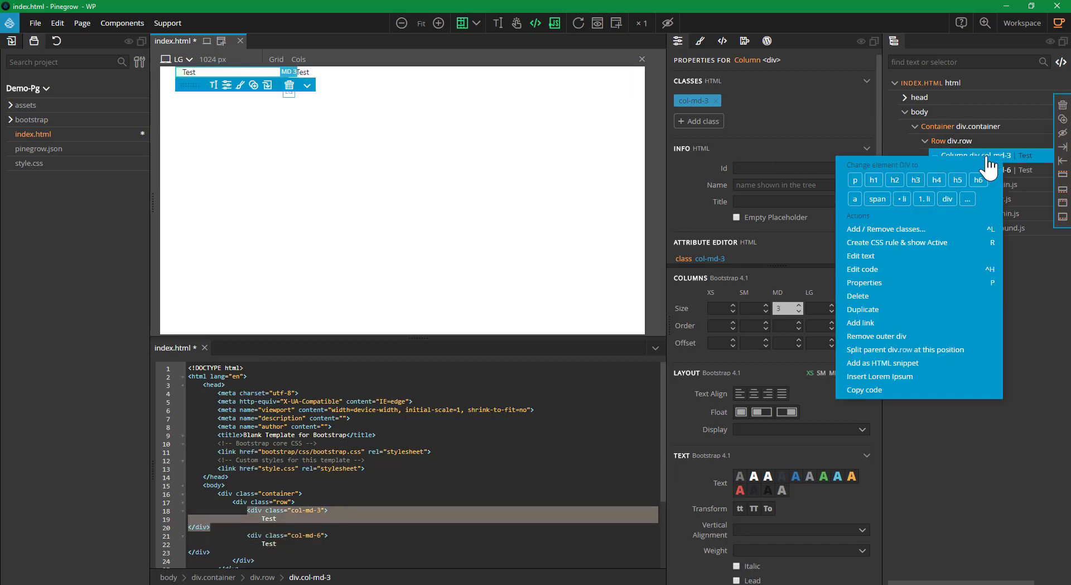
click(940, 310)
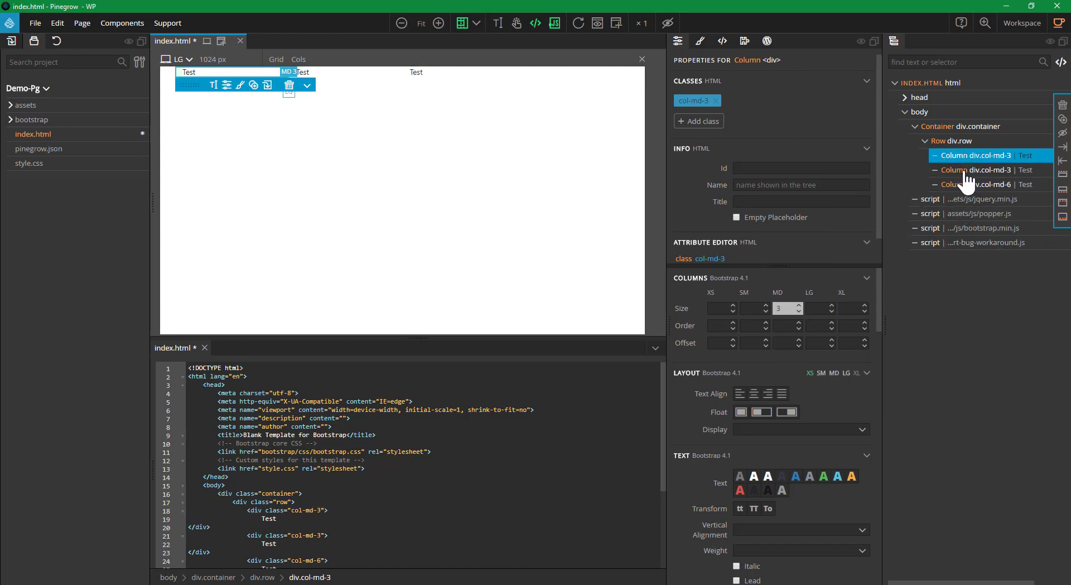
click(948, 172)
mouse_move(948, 172)
mouse_down()
mouse_move(951, 212)
mouse_move(946, 187)
mouse_up()
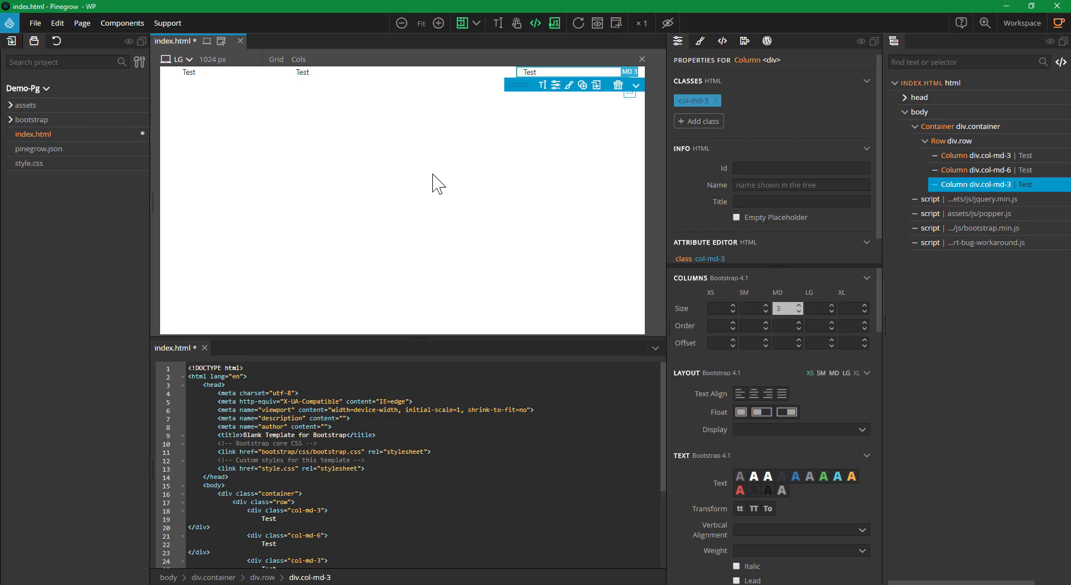
Save index.html and close its code editor.
key(ctrl+s)
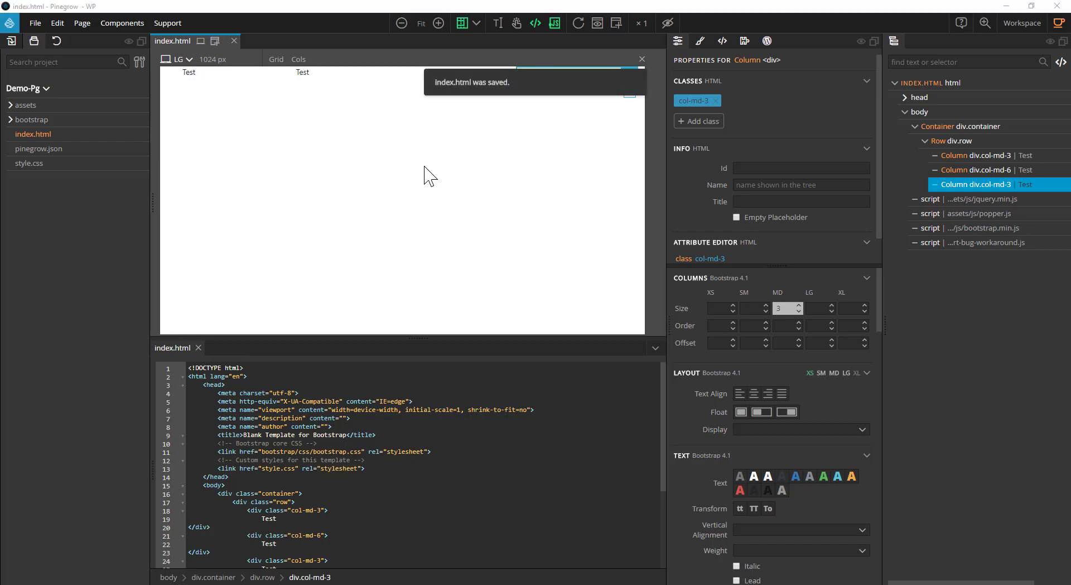
click(198, 347)
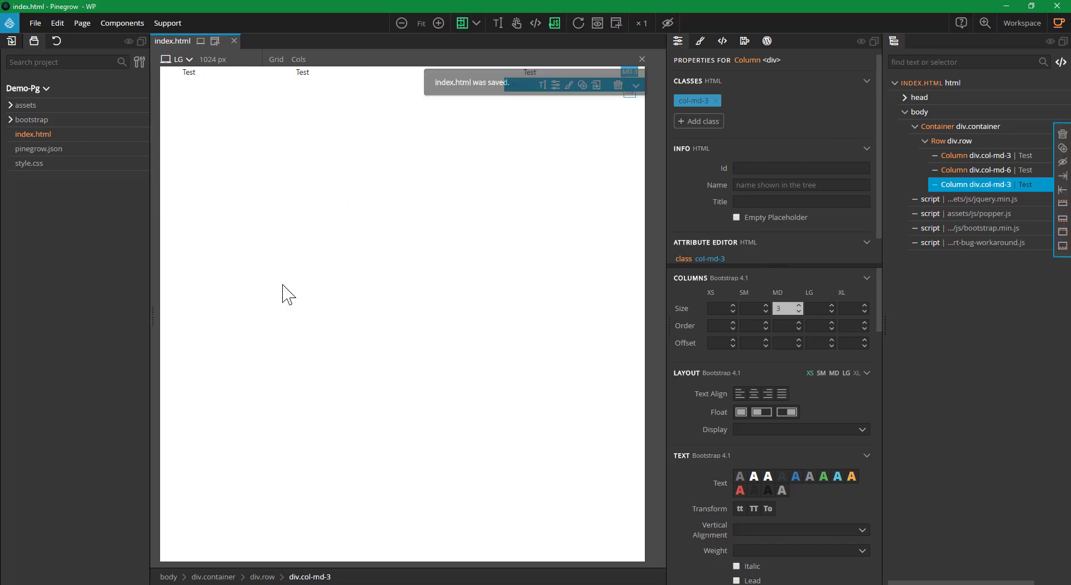
click(518, 191)
Set the page view of index.html to XS / Extra Small and add a second page view at LG / Large.
click(950, 142)
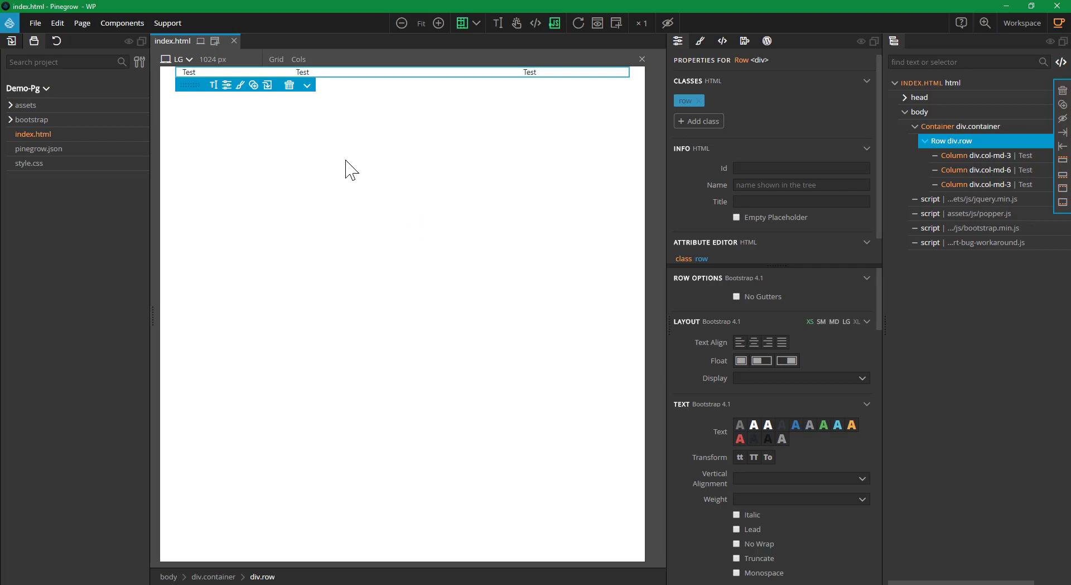
click(186, 61)
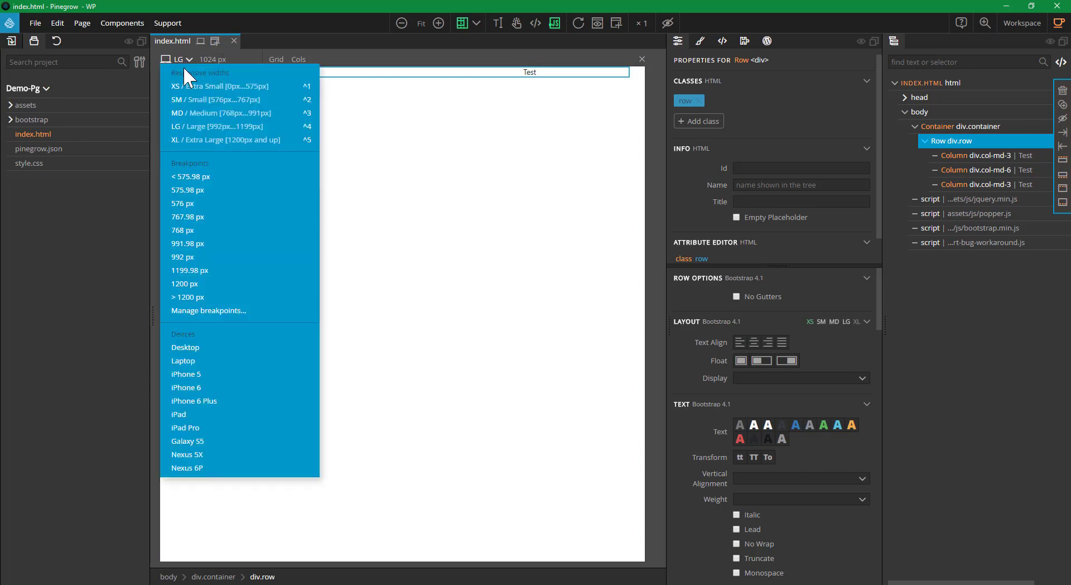
click(212, 87)
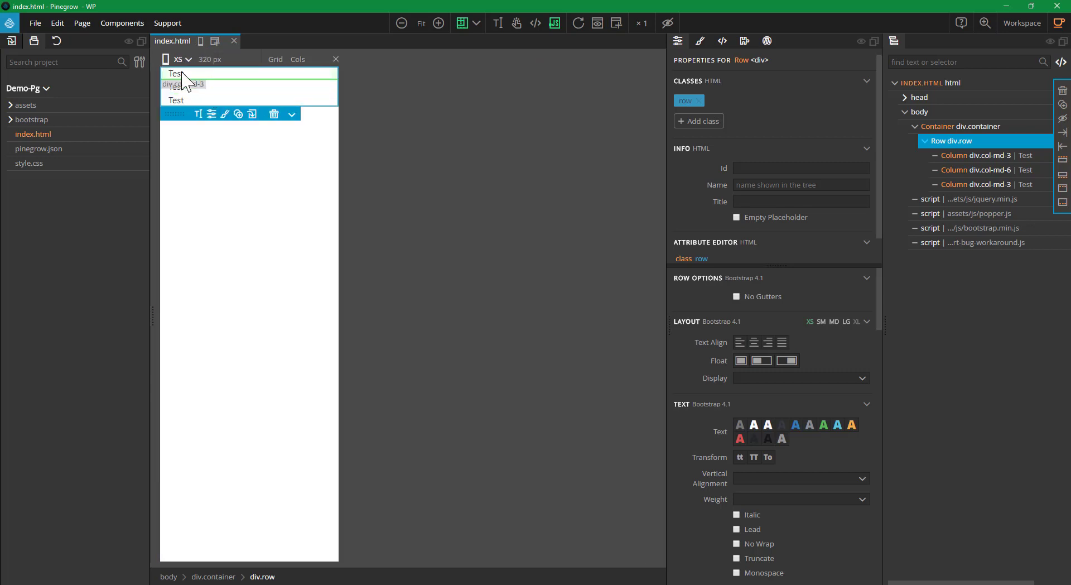
click(215, 43)
click(368, 60)
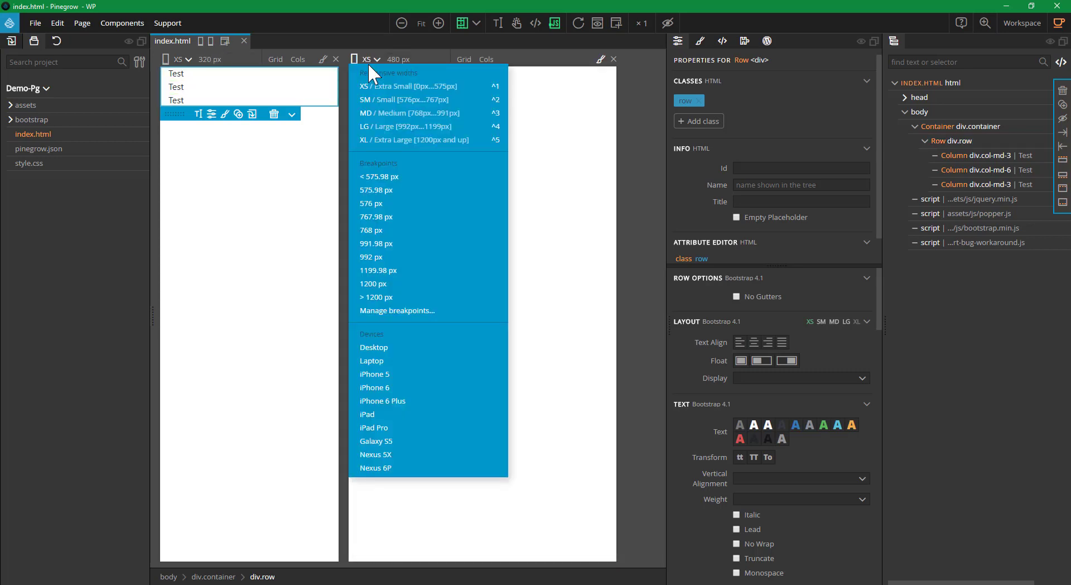
click(399, 126)
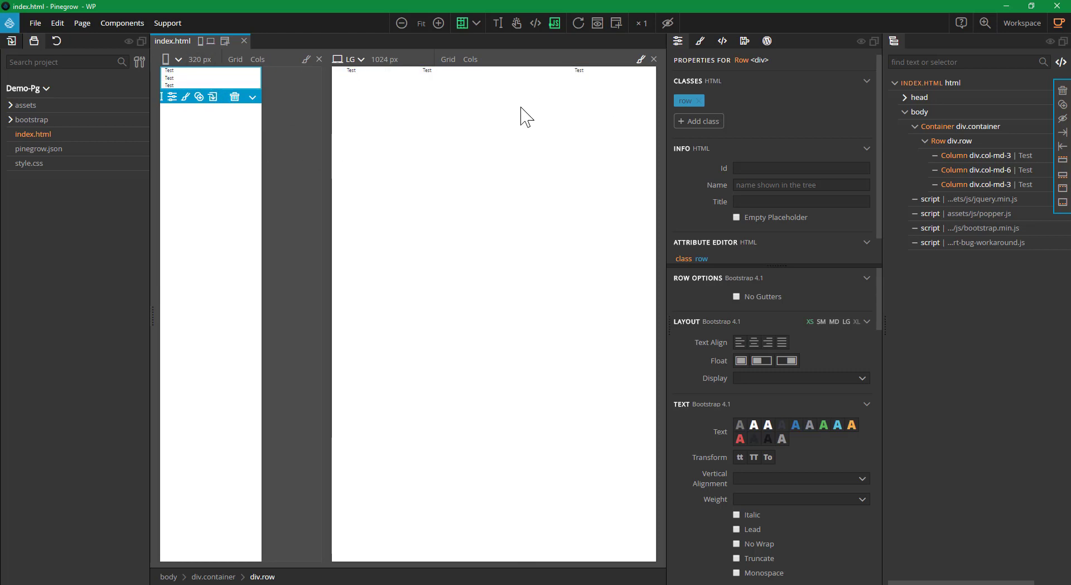
click(485, 160)
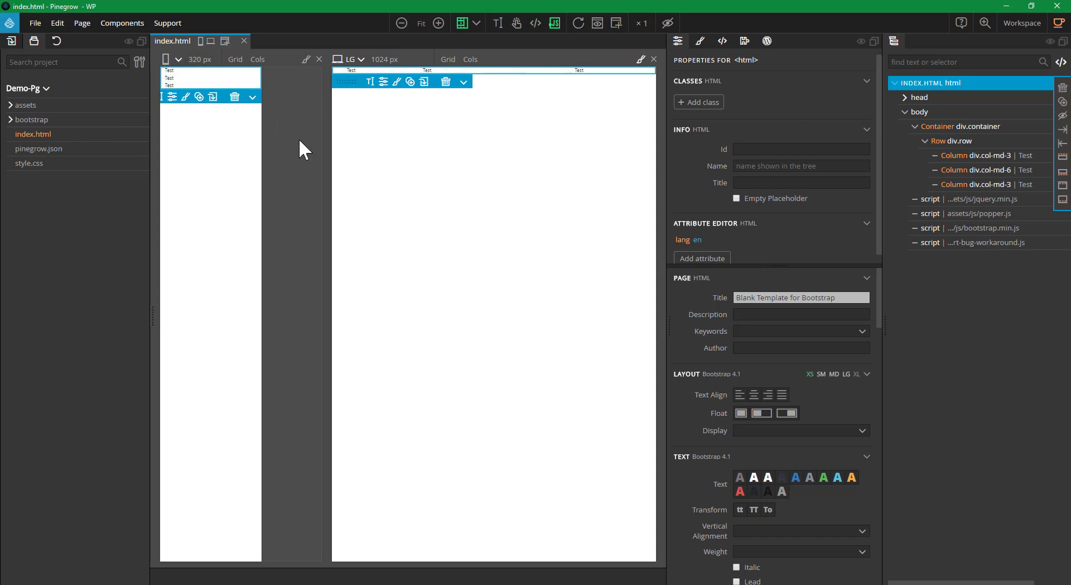
Replace the first column's text with "First column".
click(364, 70)
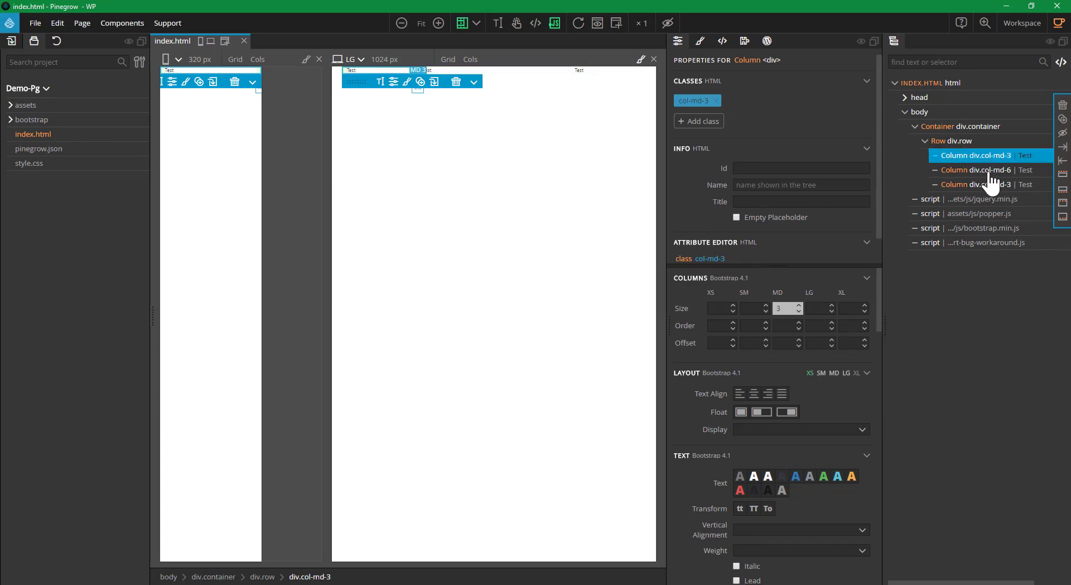
click(380, 82)
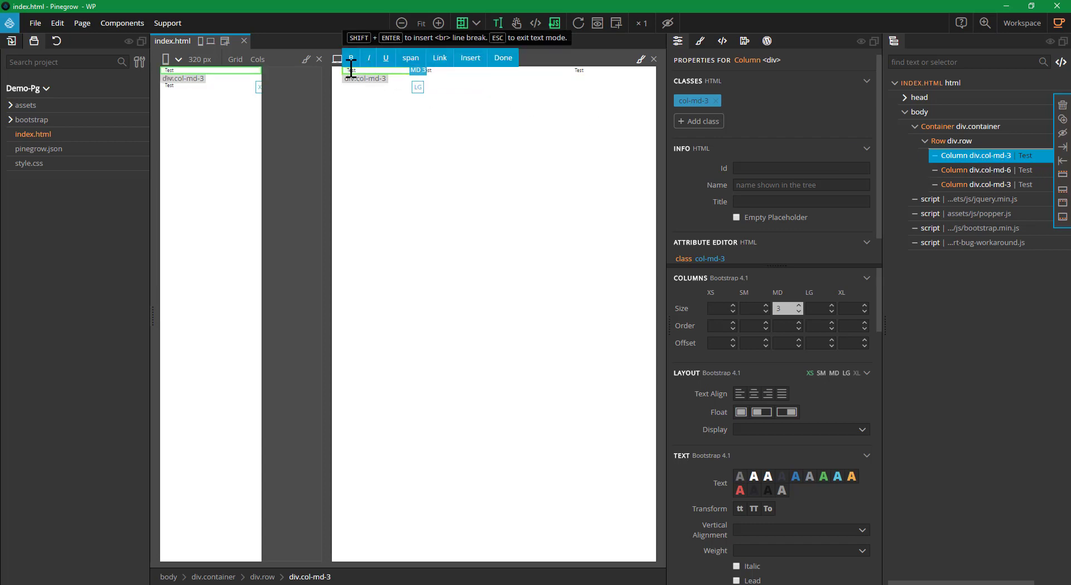
text(First colum)
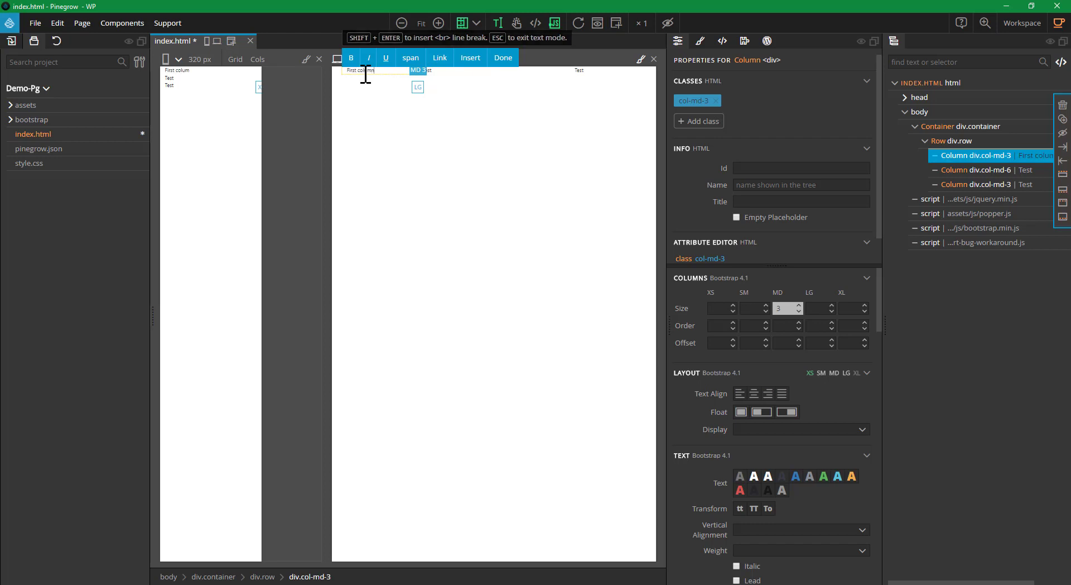
text(n)
click(503, 57)
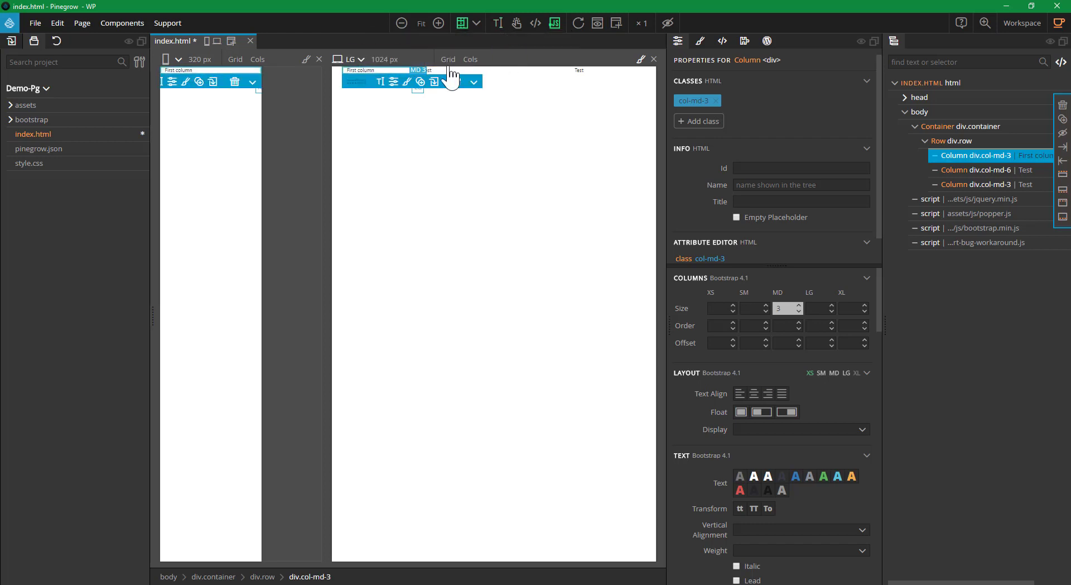
Change the first column's text to "Première colonne".
click(437, 70)
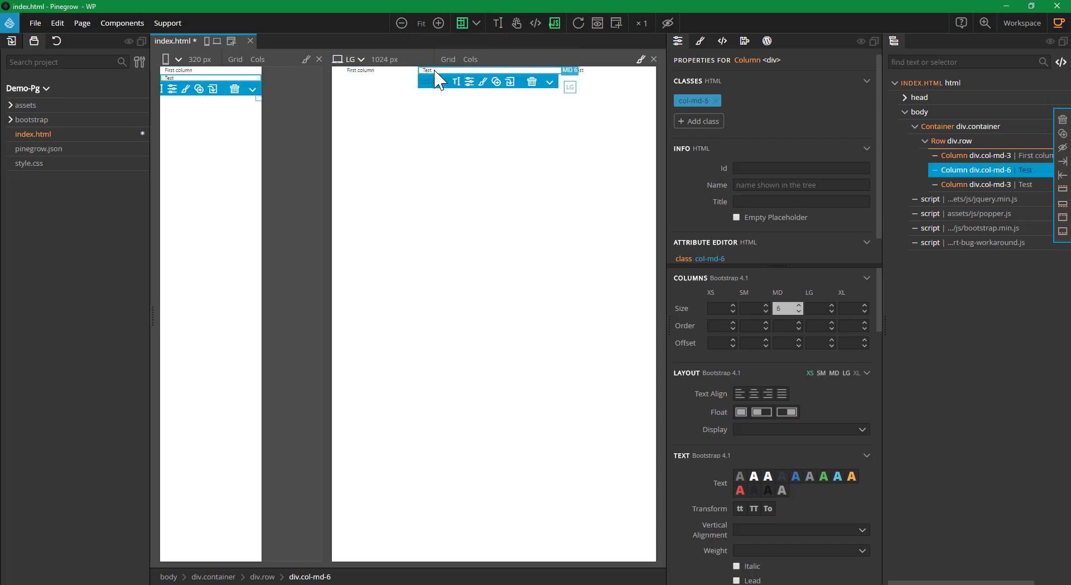
double_click(374, 70)
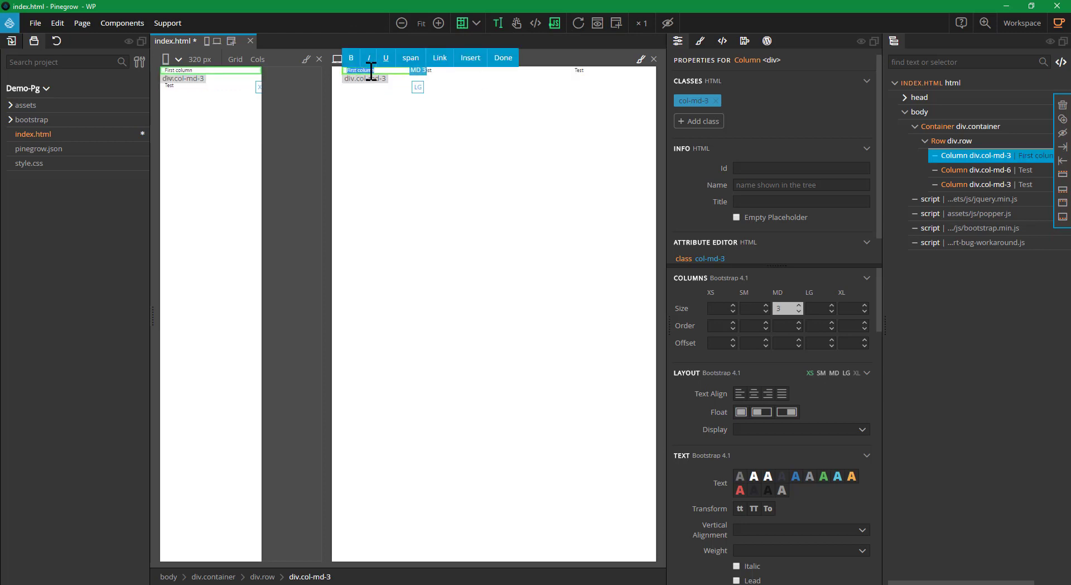
text(Première)
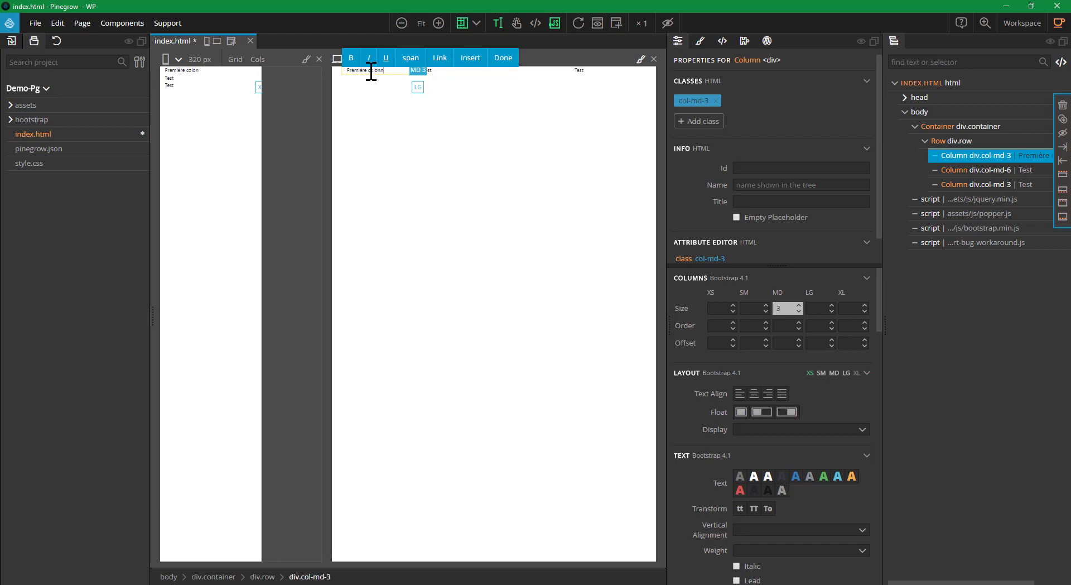
click(503, 57)
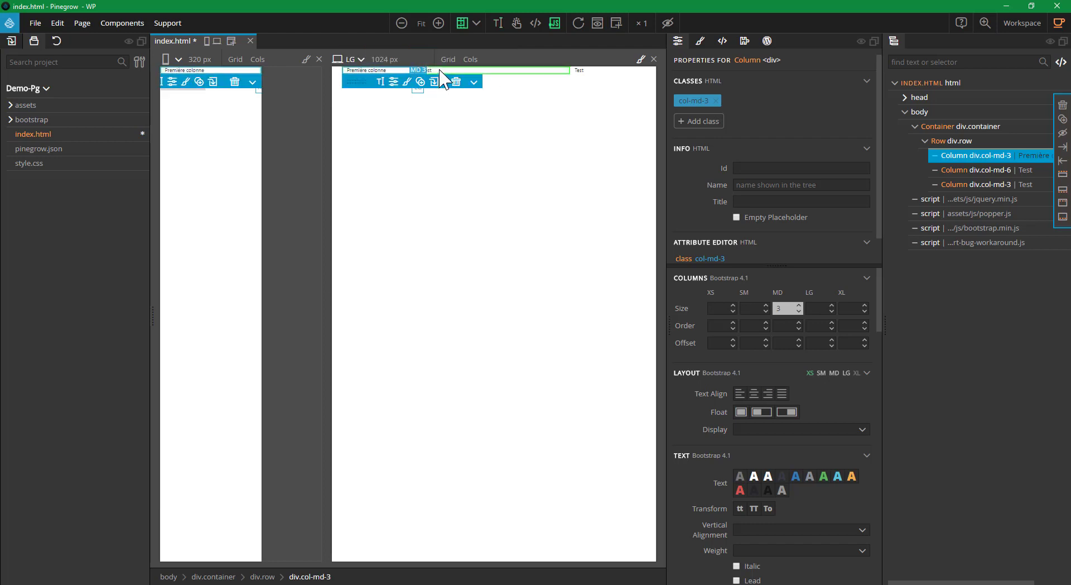
Replace the text of the col-md-6 column with "Deuxièmme colonne".
double_click(421, 72)
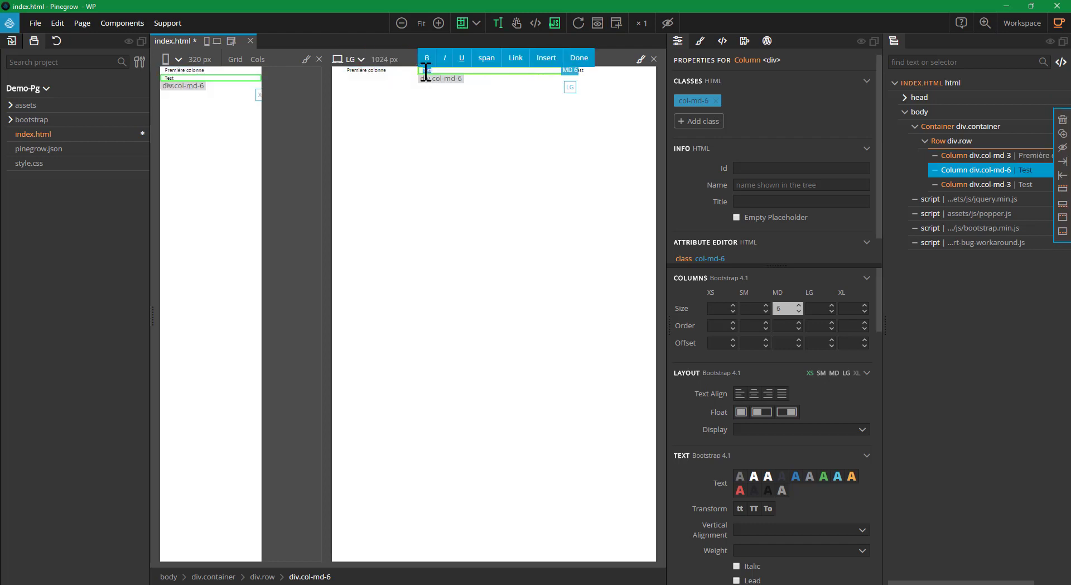
double_click(425, 71)
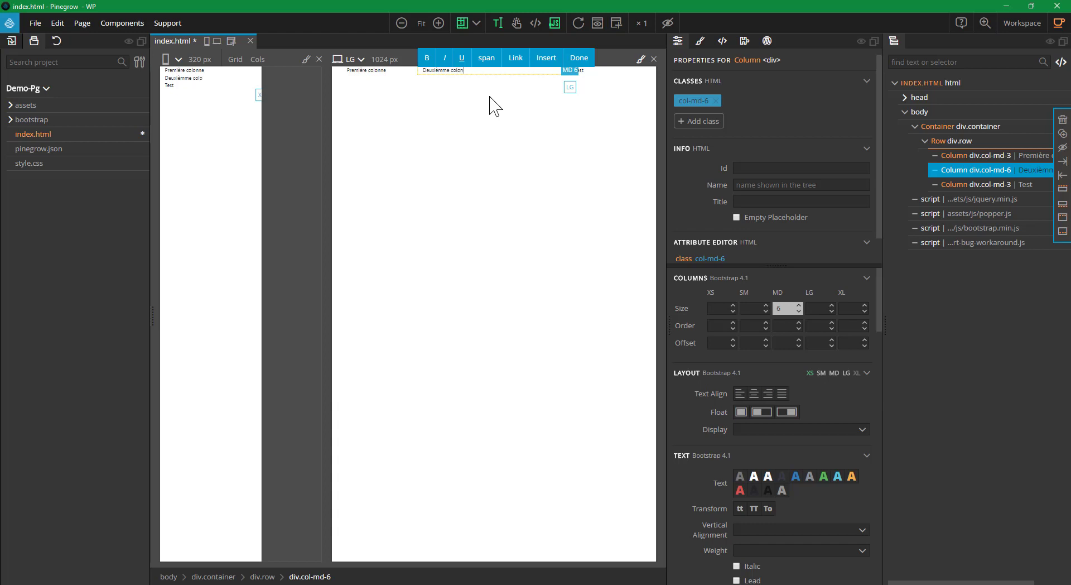
click(579, 58)
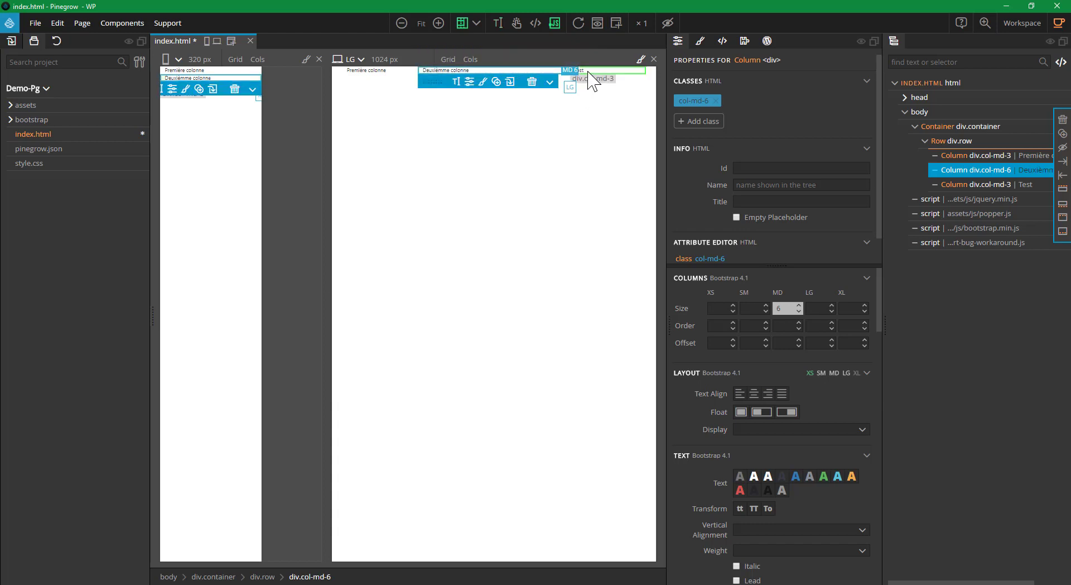
Replace the third column's text with "Troisième colonne" and save index.html.
click(589, 71)
double_click(576, 71)
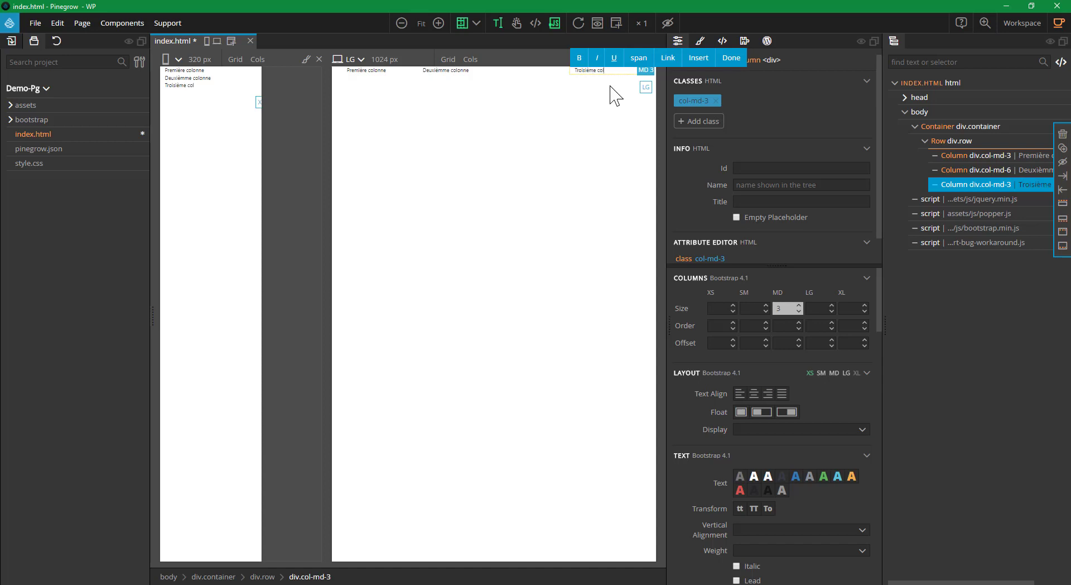
click(728, 58)
click(506, 203)
key(ctrl+s)
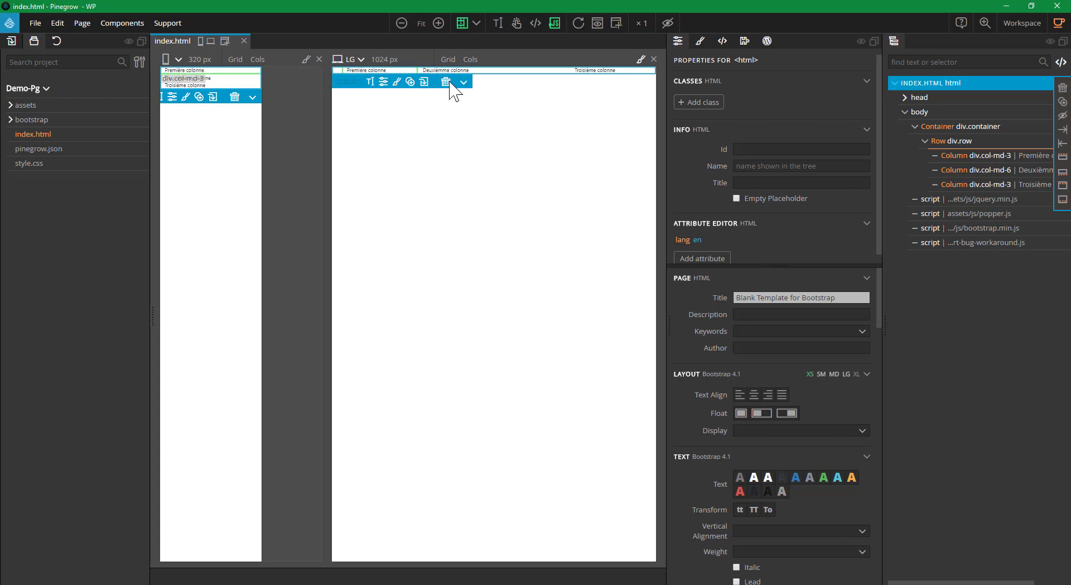
Add a third page view of index.html and set its width to MD / Medium.
click(360, 62)
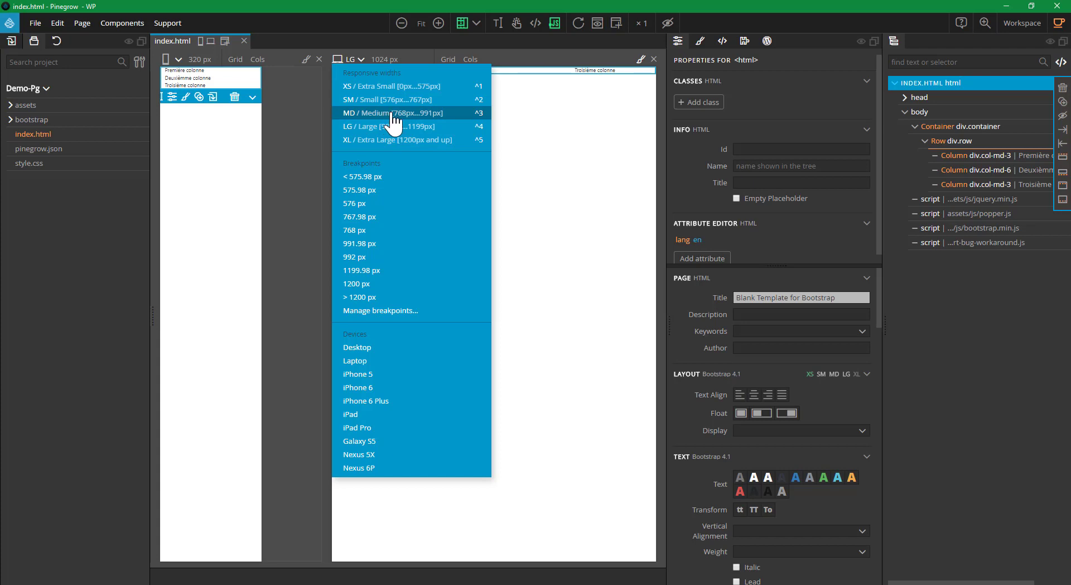
click(496, 143)
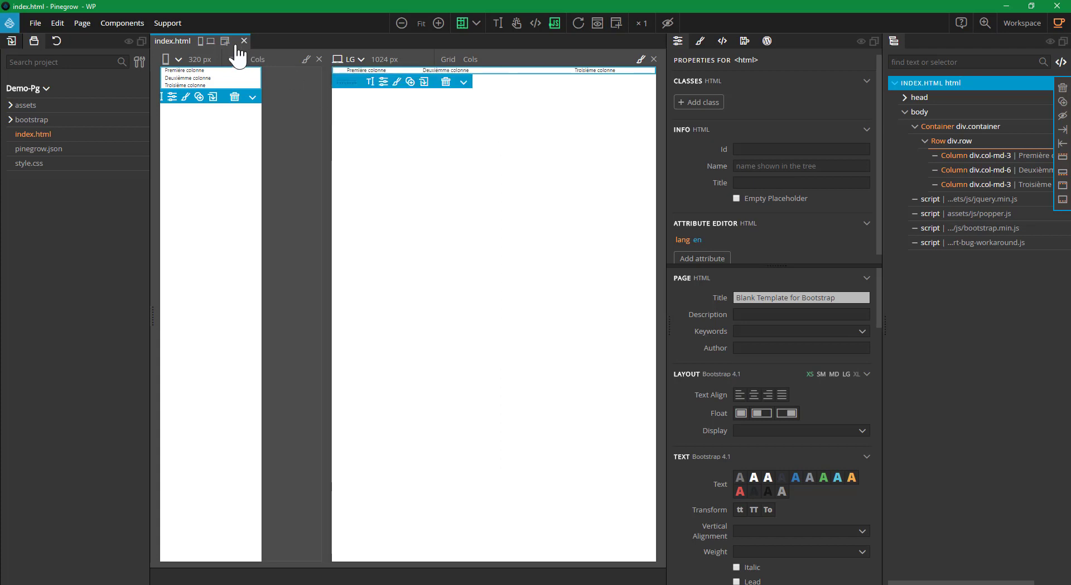
click(225, 42)
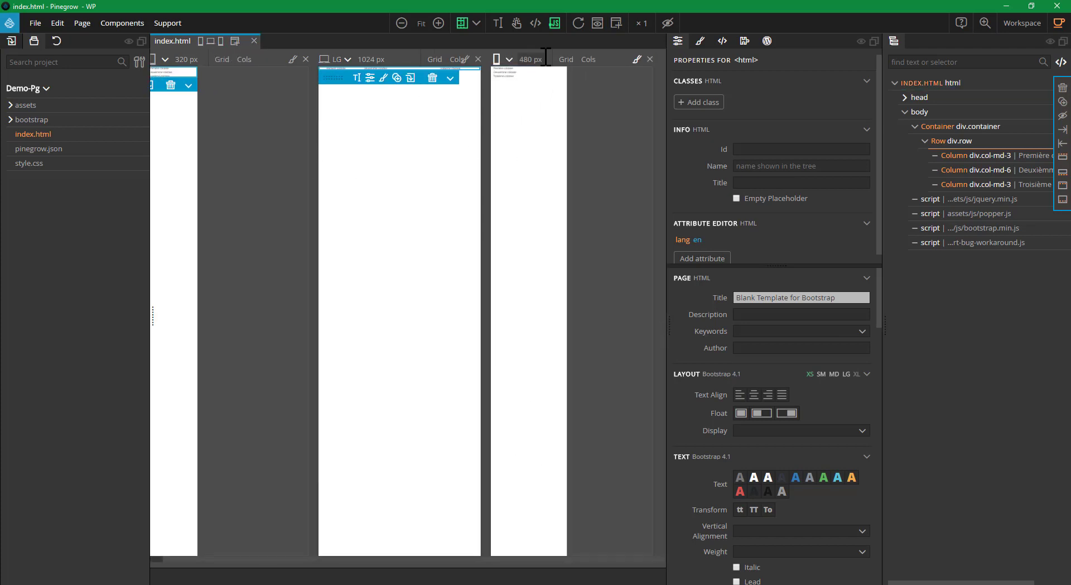
click(496, 60)
click(566, 113)
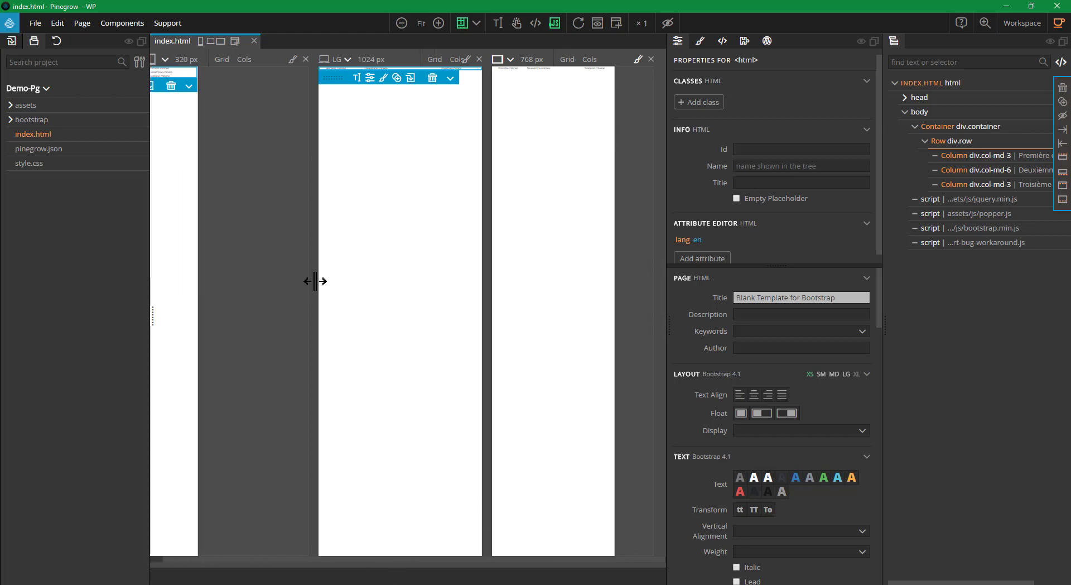
drag(307, 278, 330, 191)
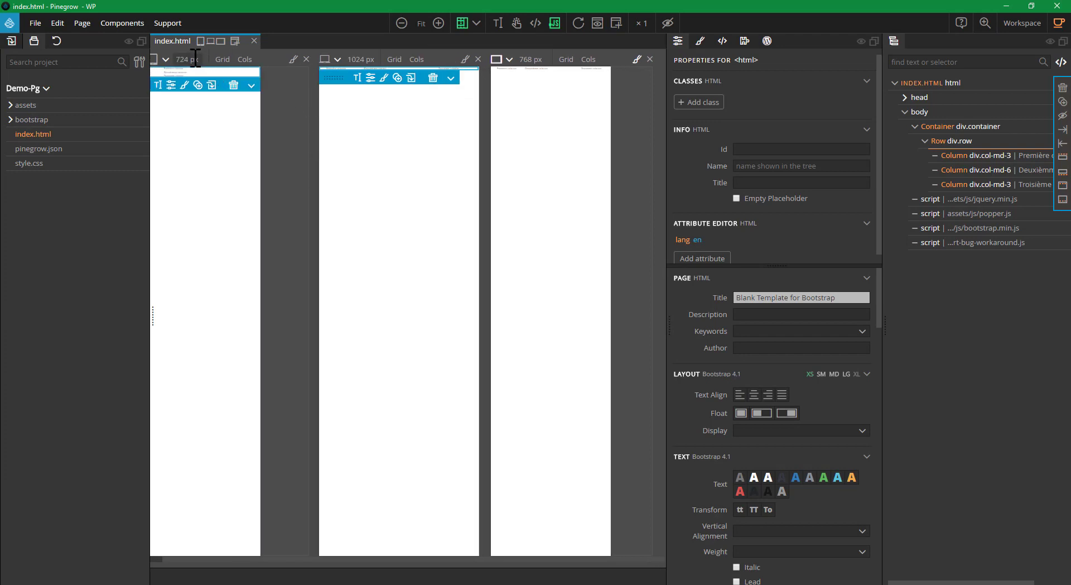
click(166, 59)
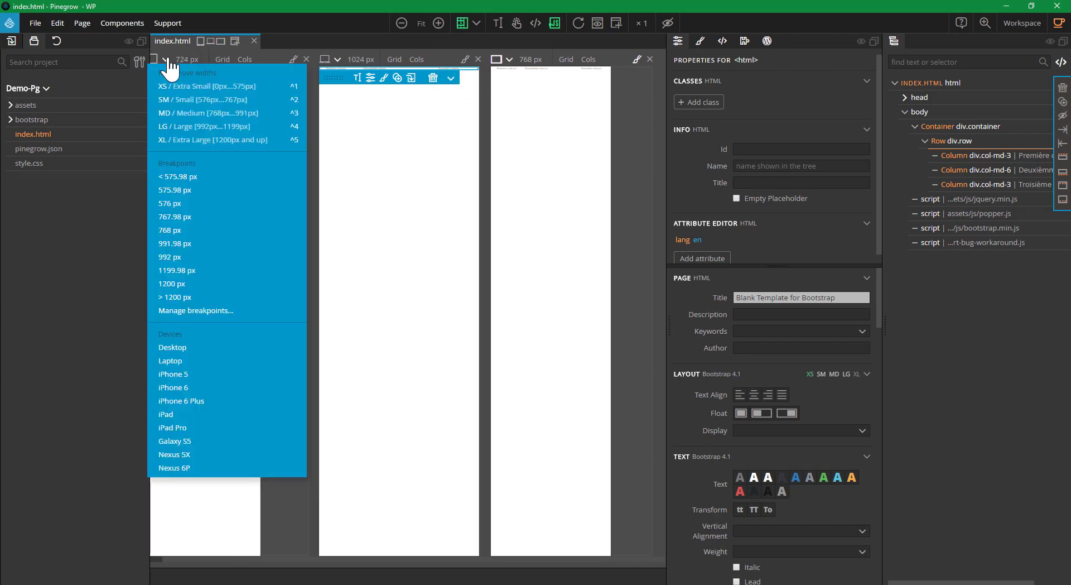
click(212, 87)
Set the second page view to MD / Medium and the third to XL / Extra Large.
click(342, 60)
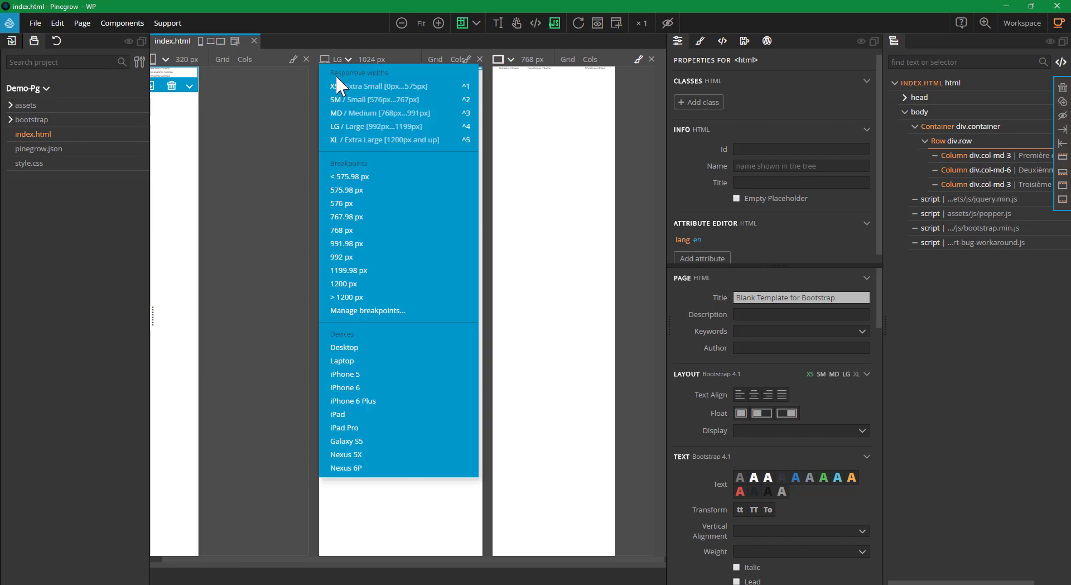
click(390, 113)
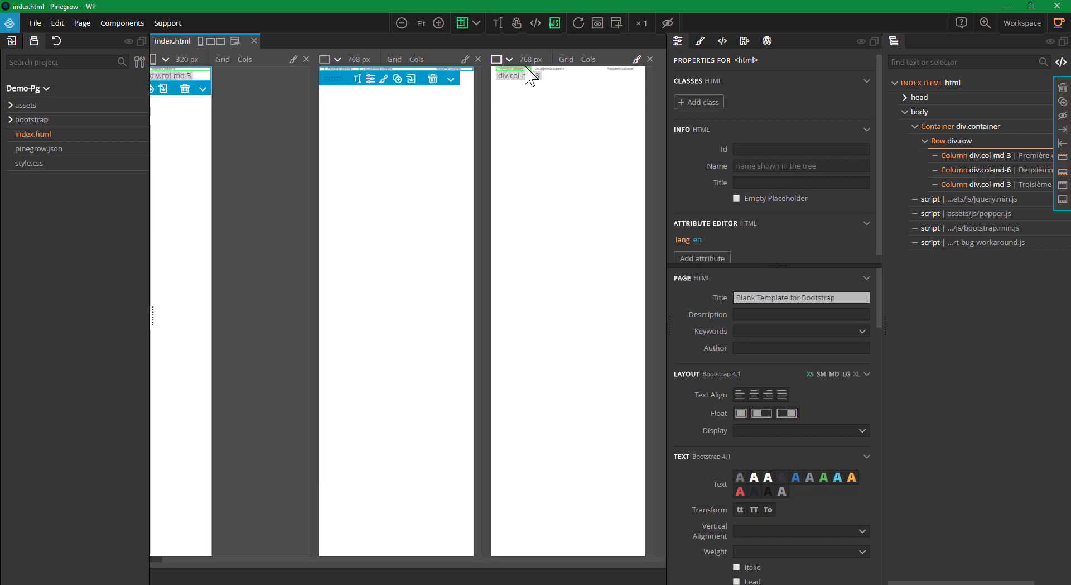
click(510, 60)
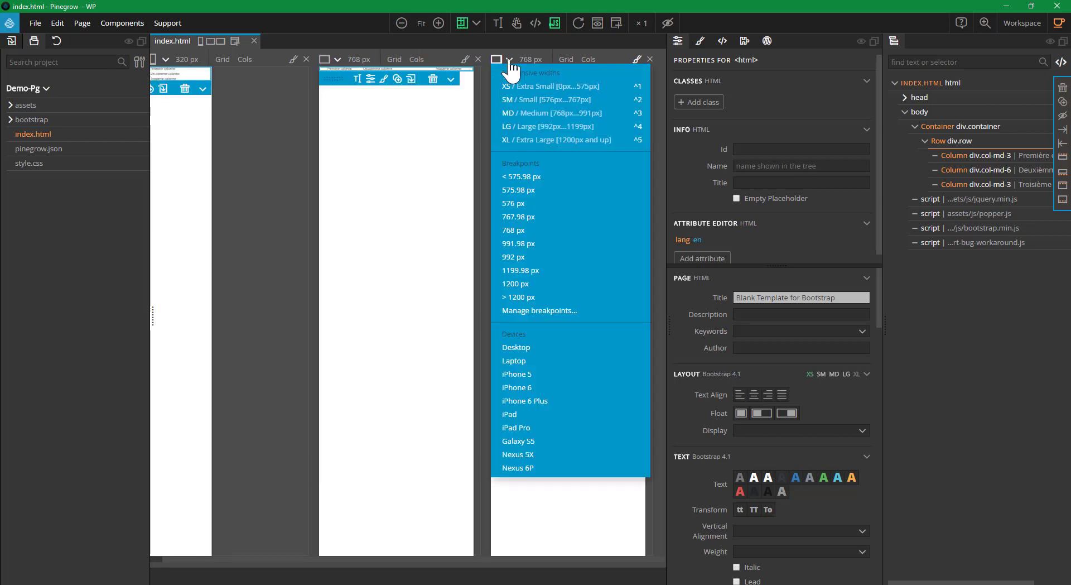
click(553, 139)
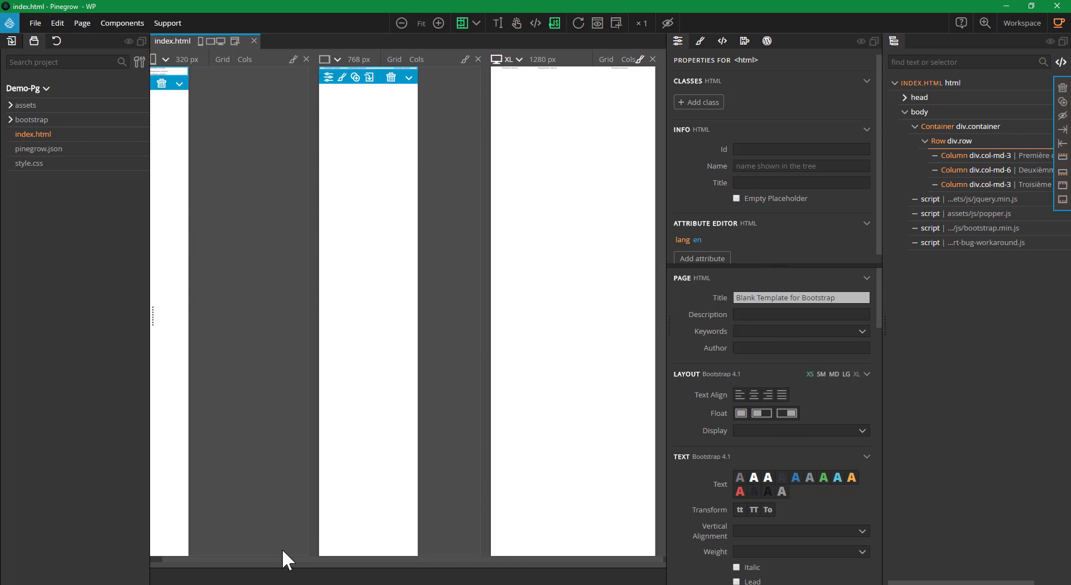
Show the page views at 100% zoom and compare the column layout at XS and MD widths.
drag(183, 560, 167, 188)
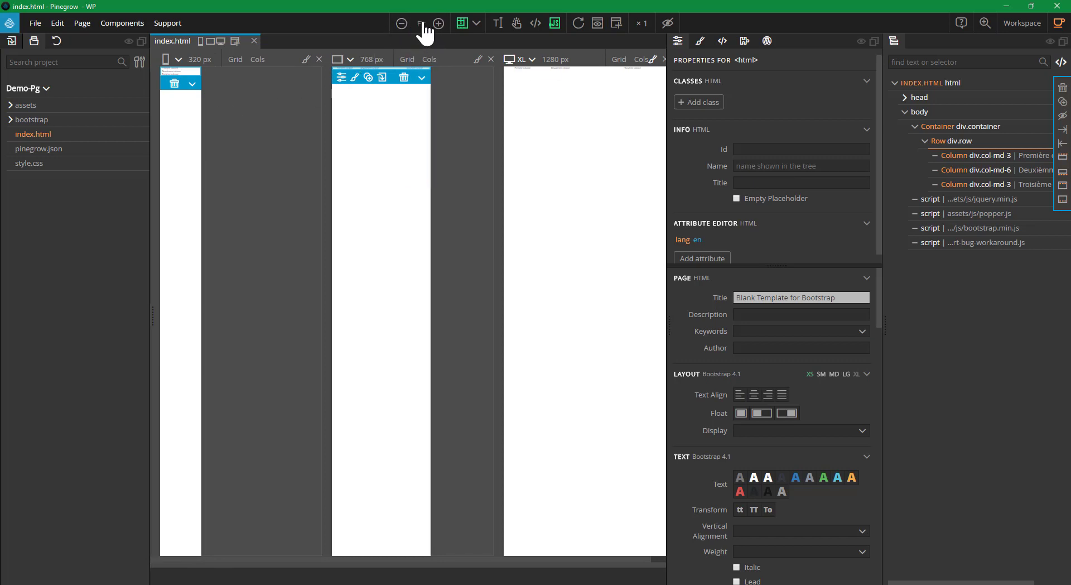
click(420, 60)
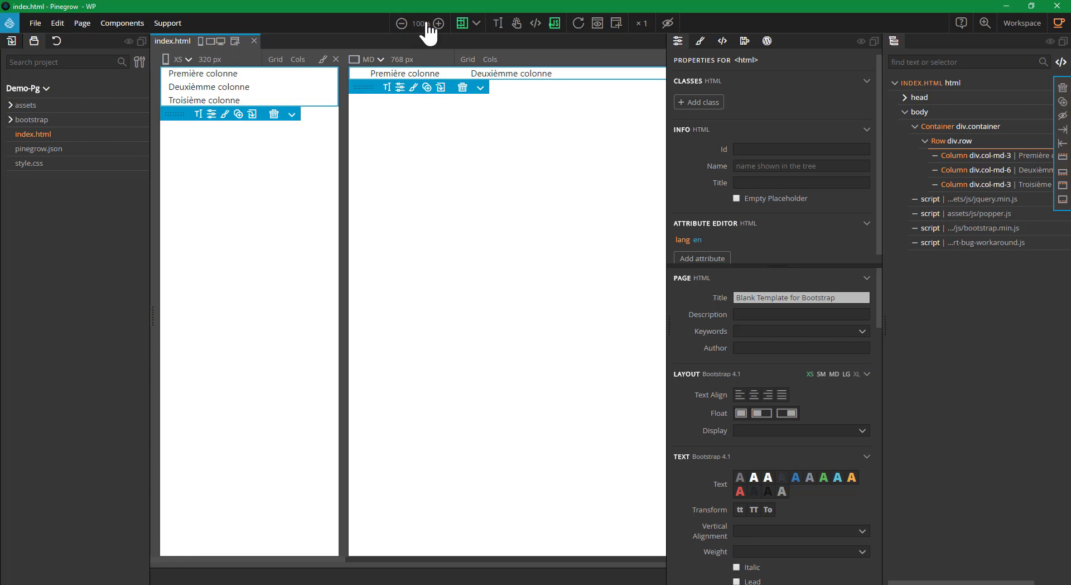
drag(311, 557, 247, 567)
drag(275, 576, 341, 572)
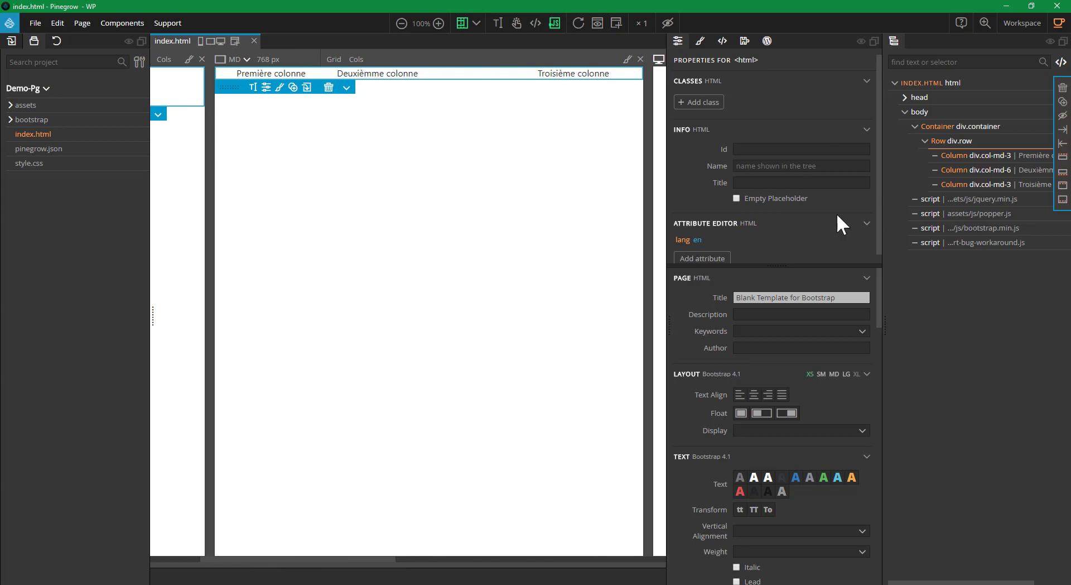
Look through the available Bootstrap properties and select the first column to examine its settings.
drag(879, 304, 887, 478)
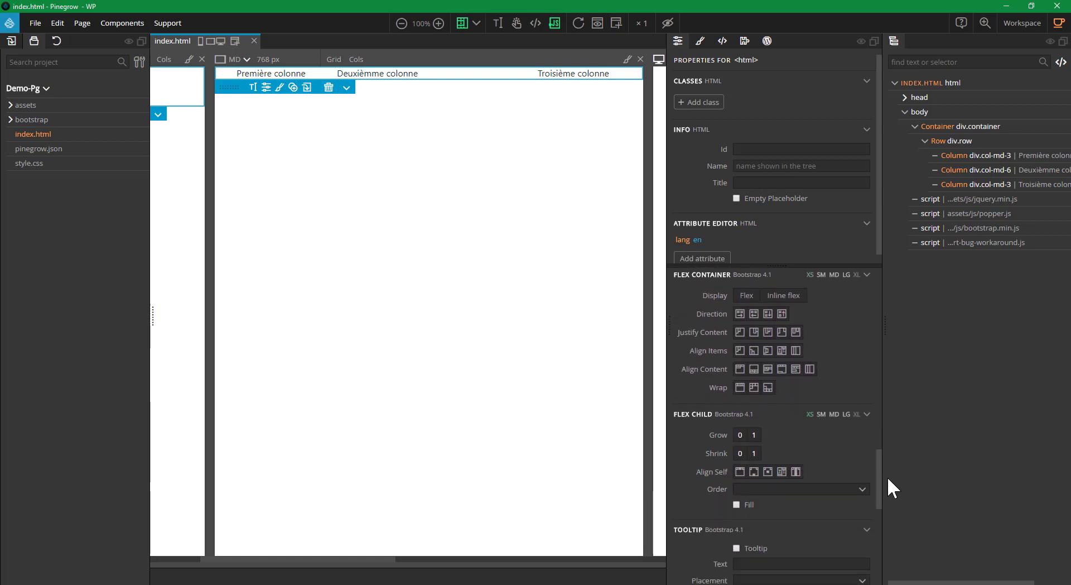
click(983, 157)
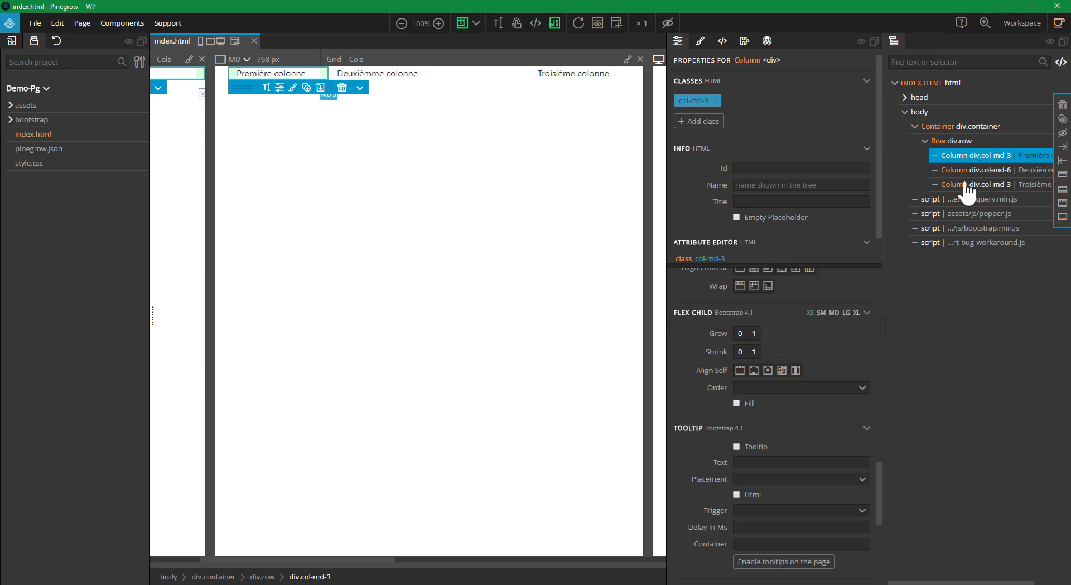
drag(878, 490, 888, 269)
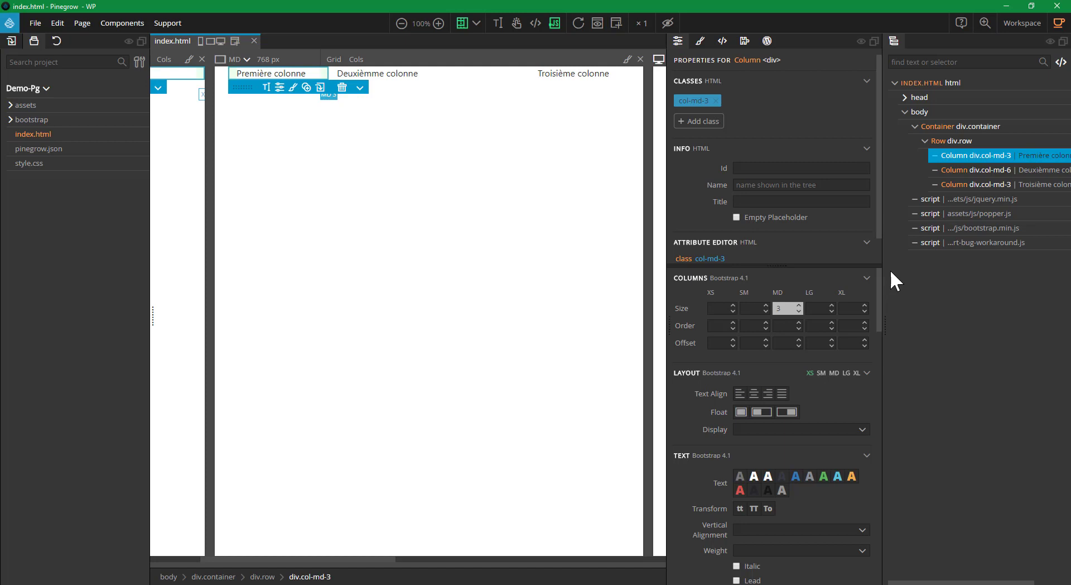
Try MD order values 2, 1 and First on the first column and clear its MD order.
mouse_move(894, 288)
mouse_down()
mouse_move(889, 304)
mouse_move(889, 291)
mouse_up()
click(712, 328)
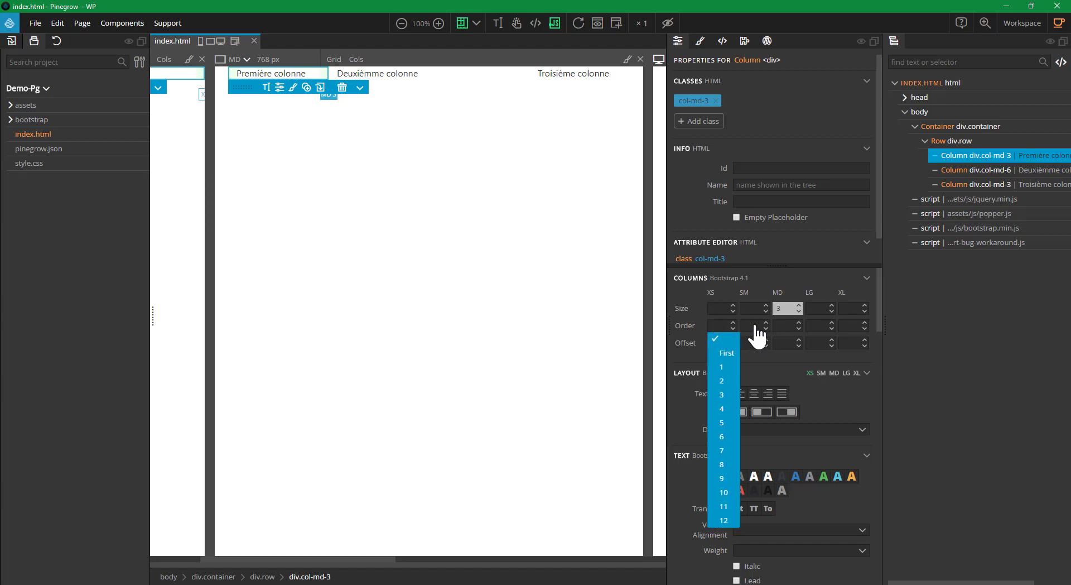
click(786, 328)
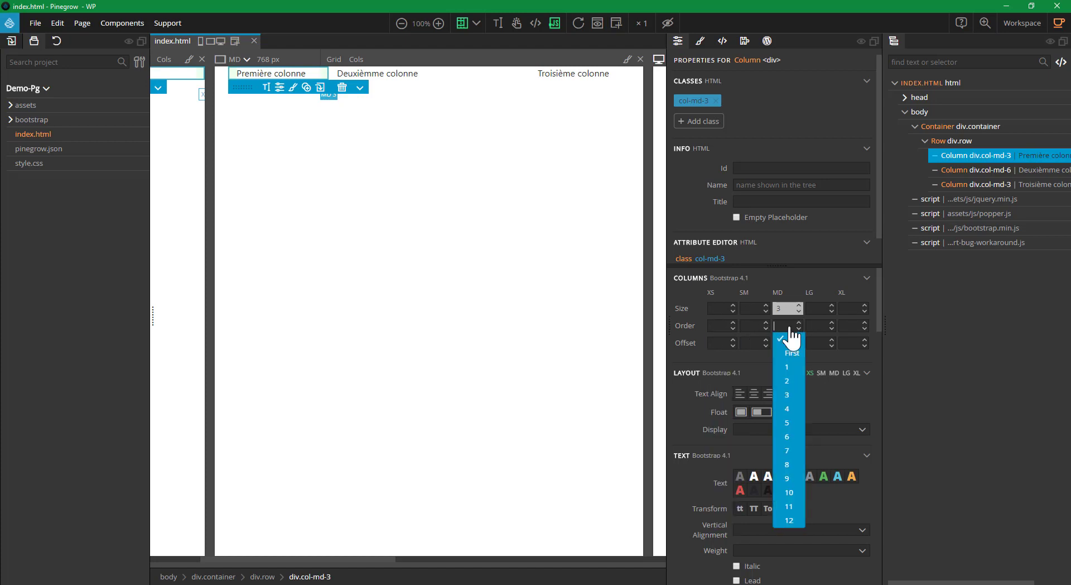
click(791, 385)
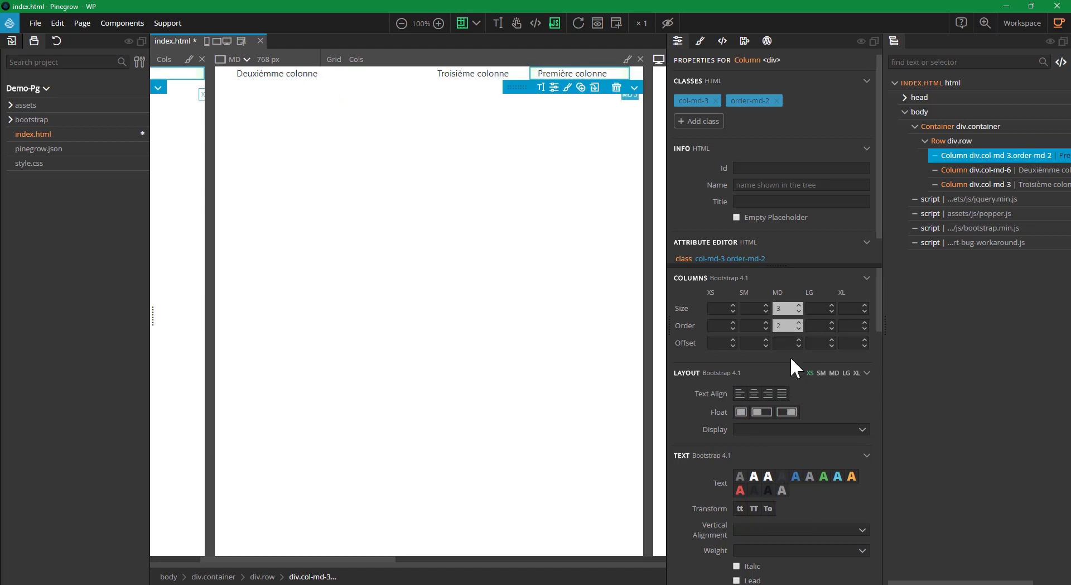
click(783, 326)
click(788, 372)
click(788, 325)
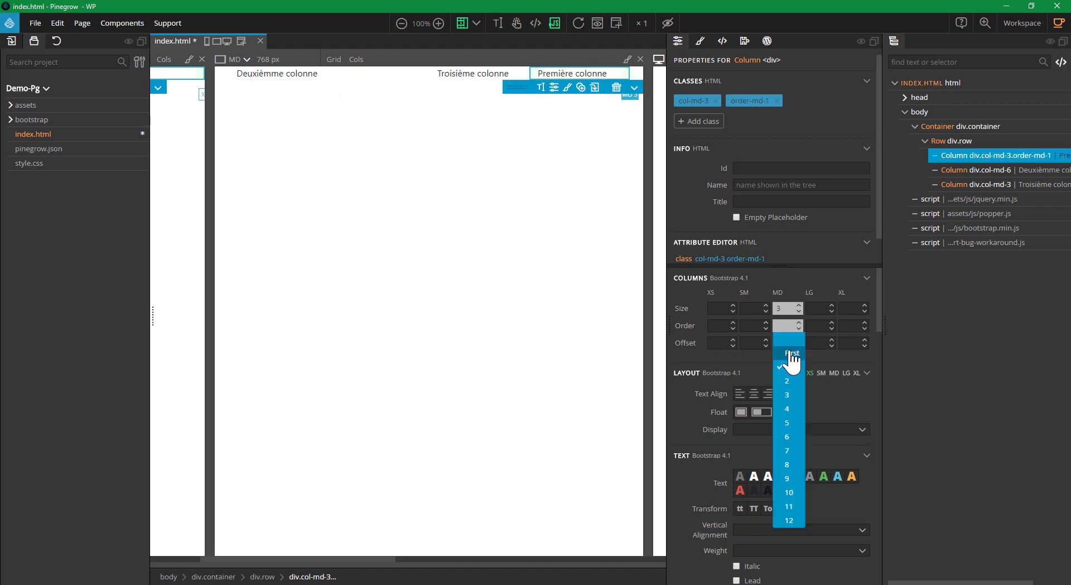
click(790, 360)
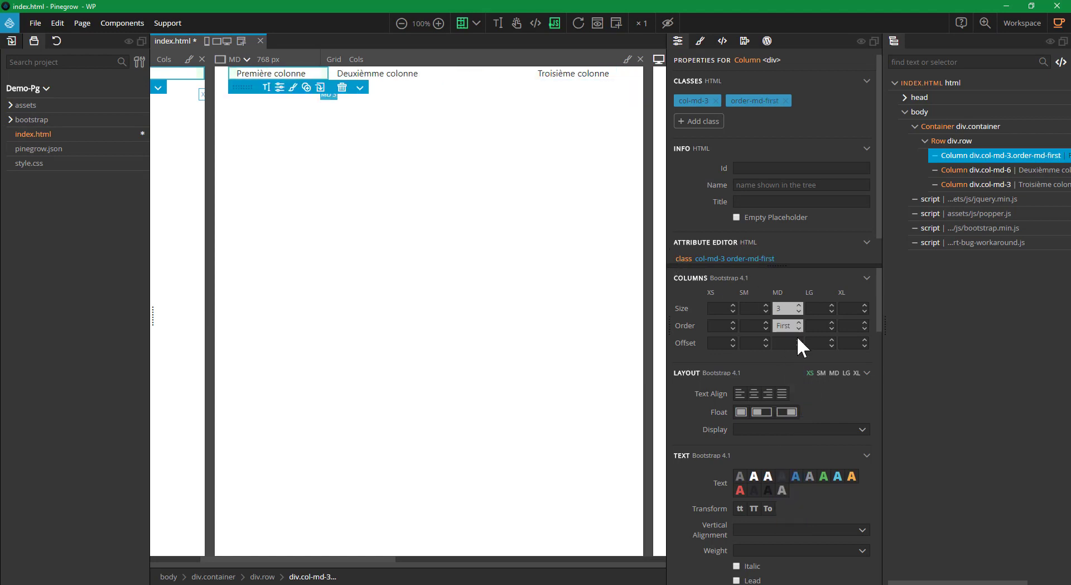
click(795, 334)
click(787, 338)
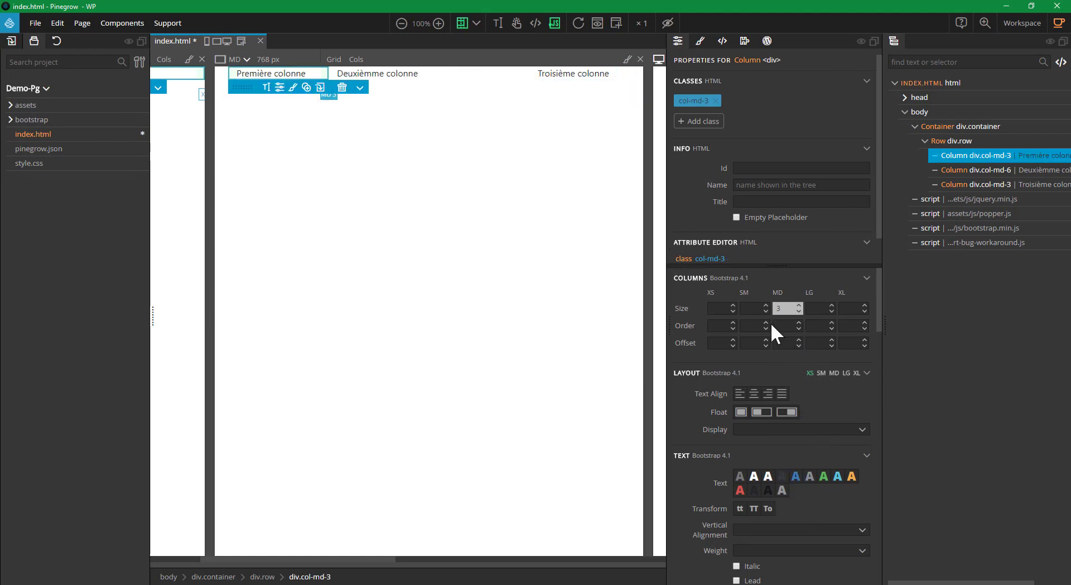
Try MD order 1 on the second column and set its MD order to First.
click(400, 84)
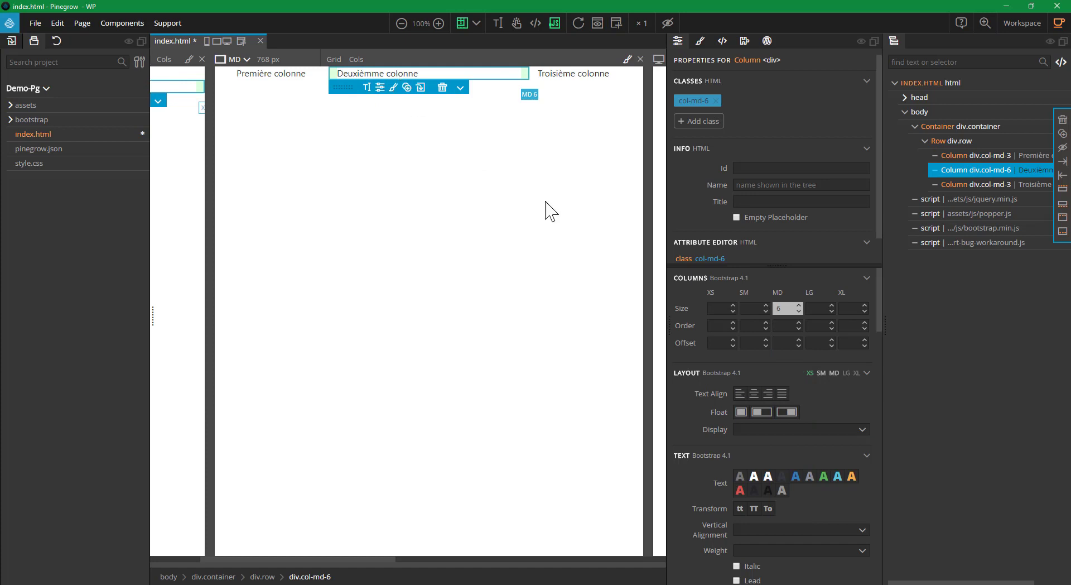
click(791, 327)
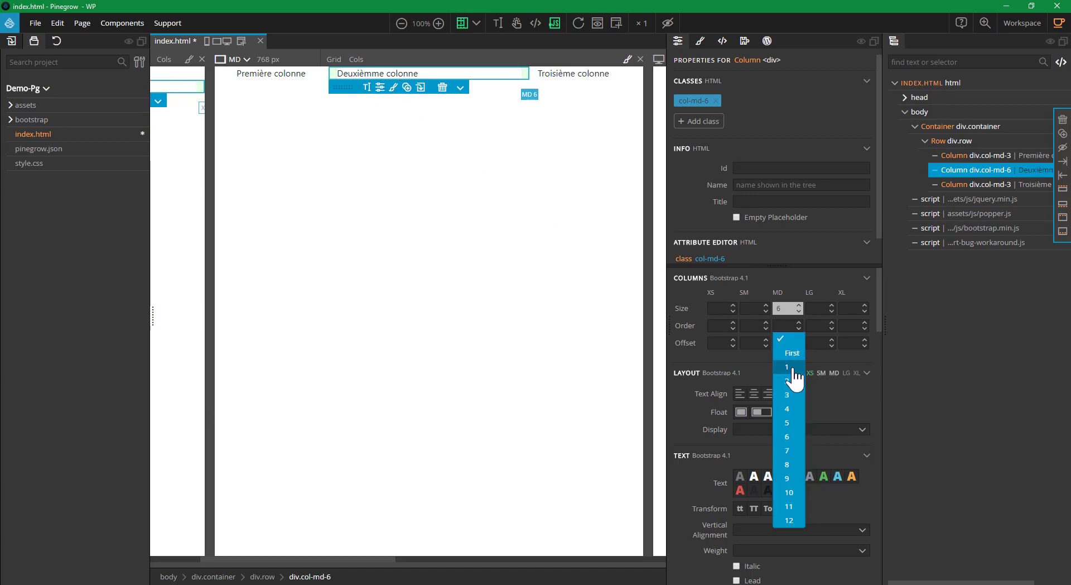
click(792, 368)
click(790, 327)
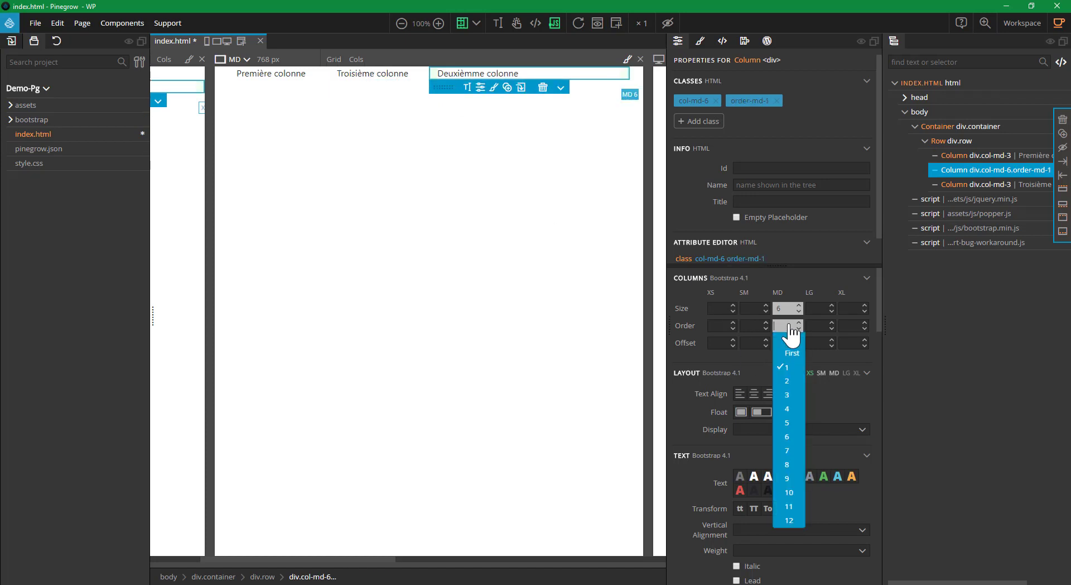
click(794, 363)
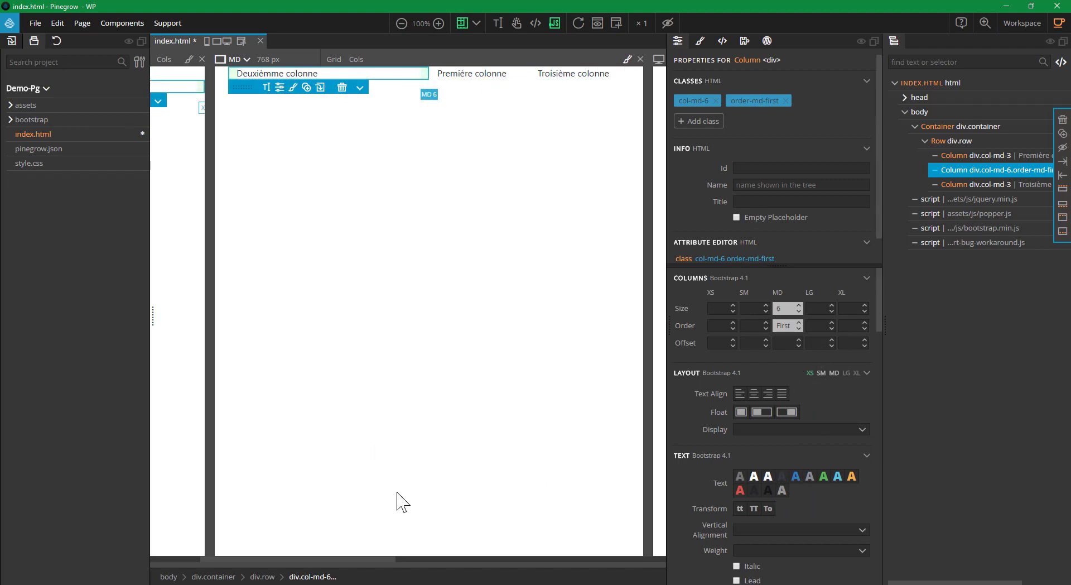
Try XL order values 1 and First on the second column and clear its XL order.
drag(349, 557, 545, 553)
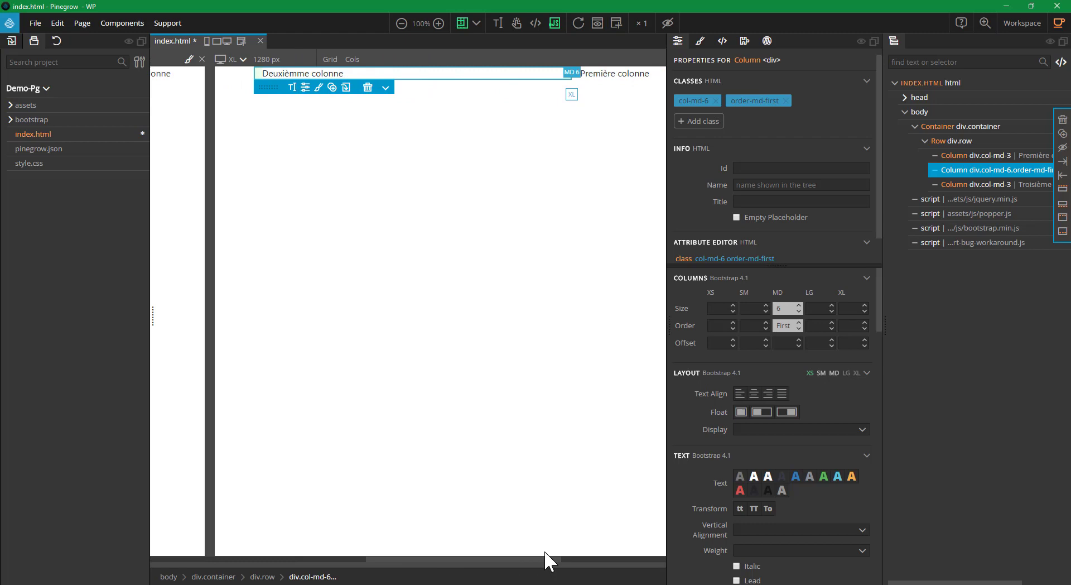
click(857, 328)
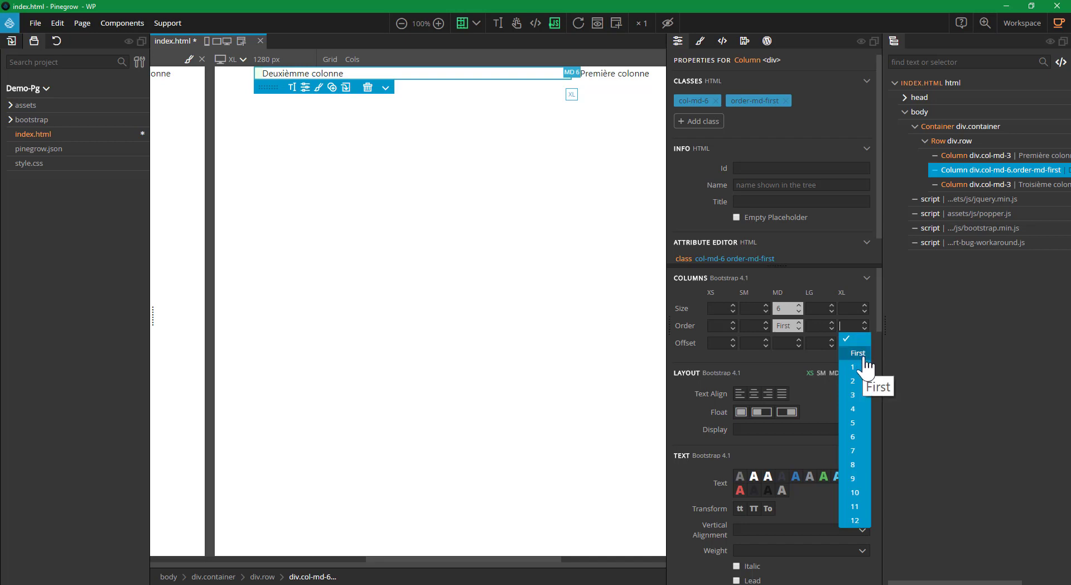
click(859, 367)
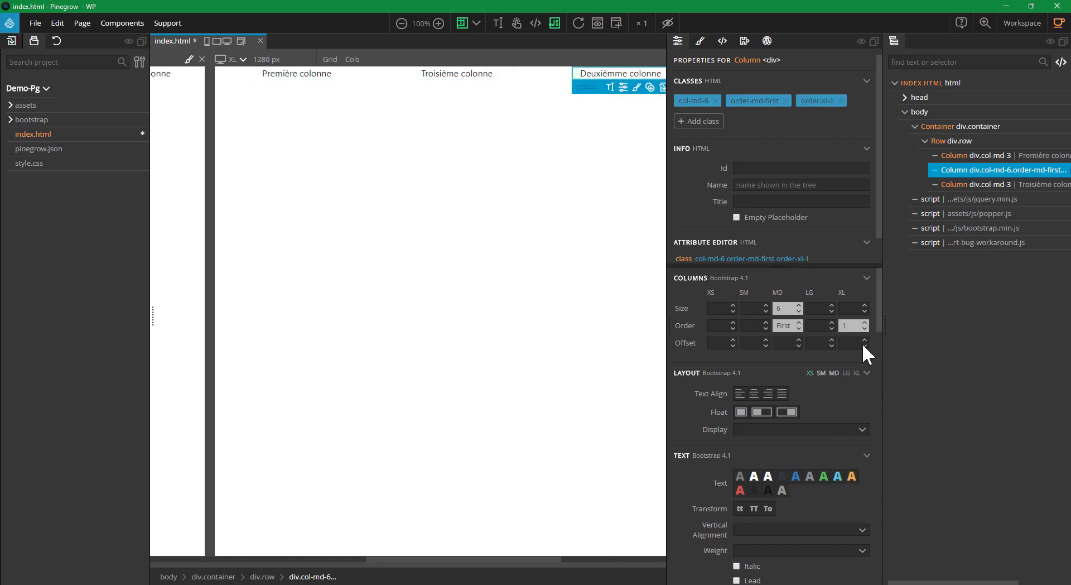
click(853, 326)
click(857, 353)
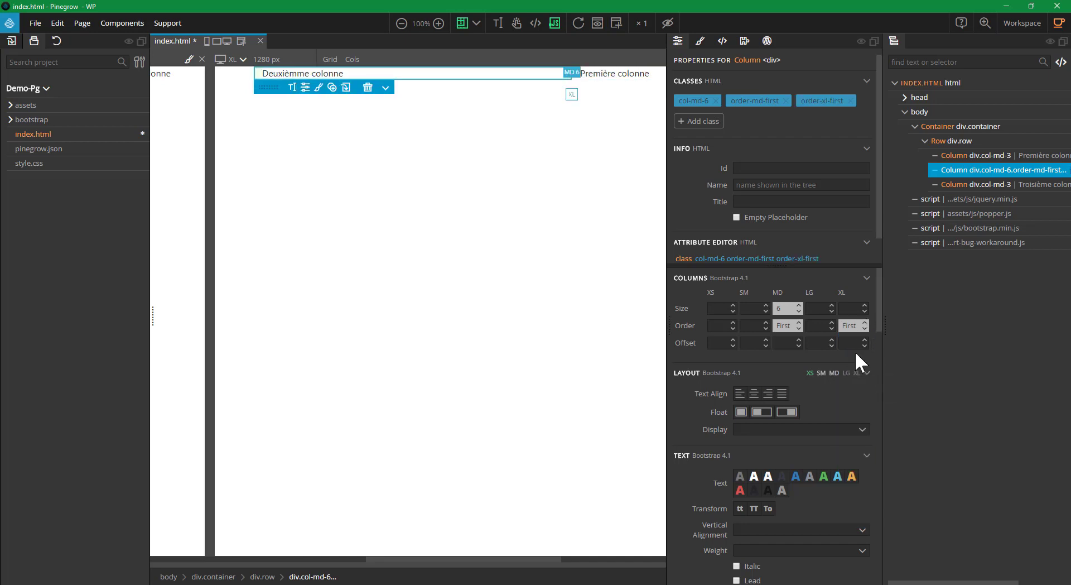
click(857, 328)
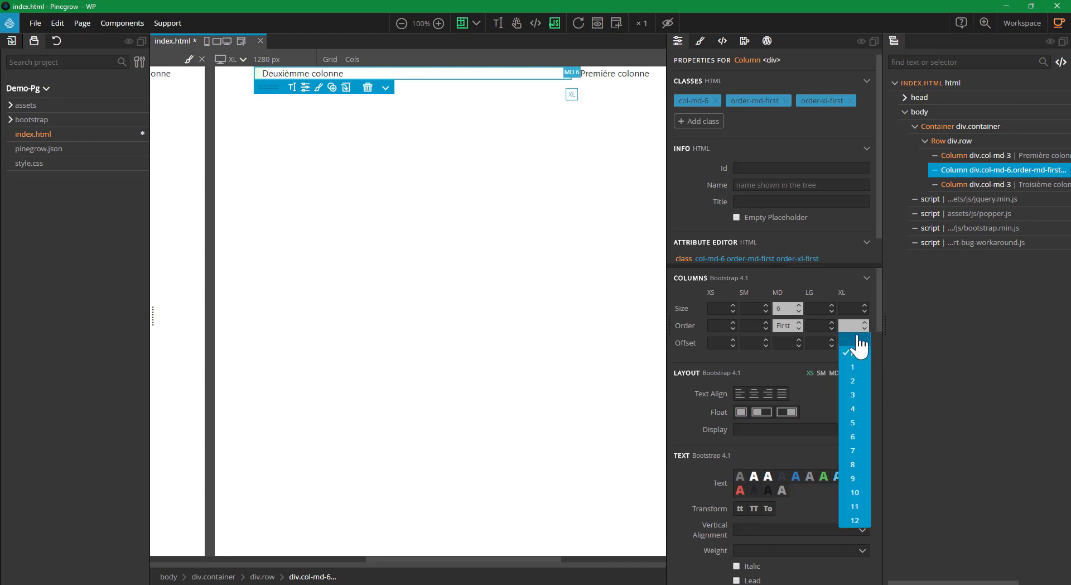
click(859, 338)
click(853, 326)
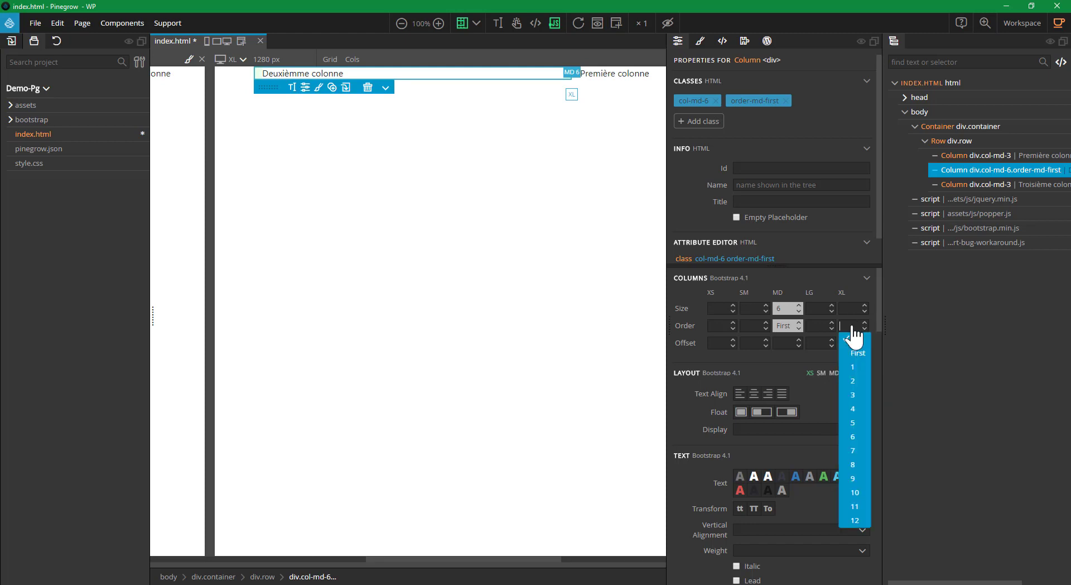
click(853, 329)
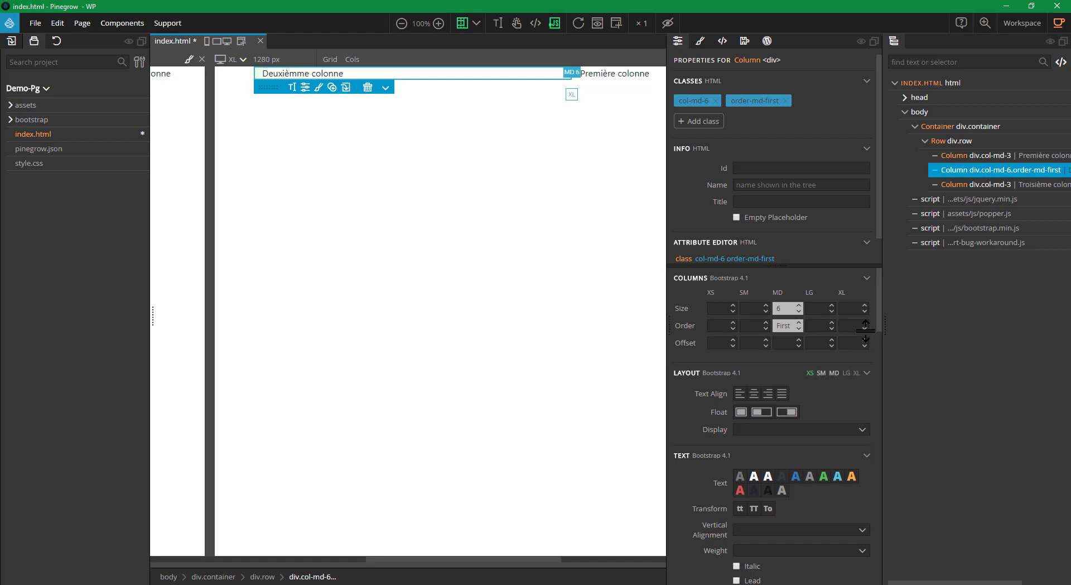
click(863, 328)
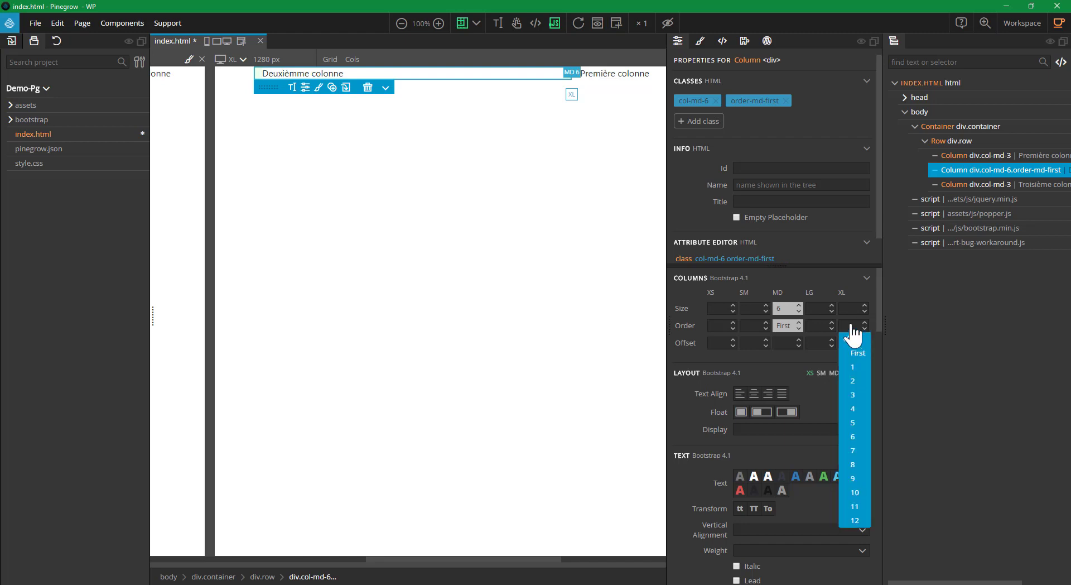
click(854, 333)
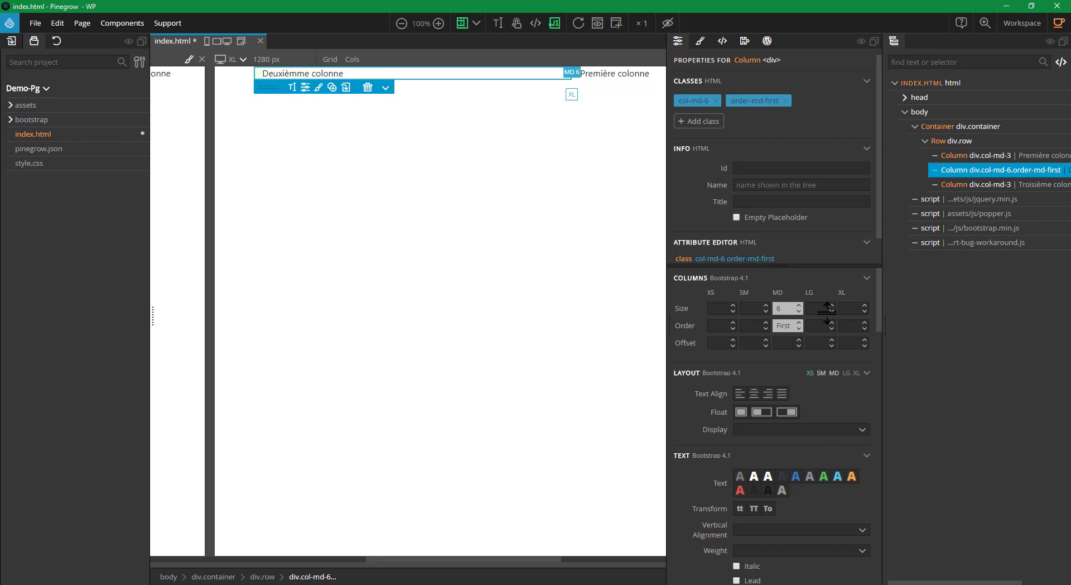
Set the first column's XL order to First and clear the selection.
click(600, 78)
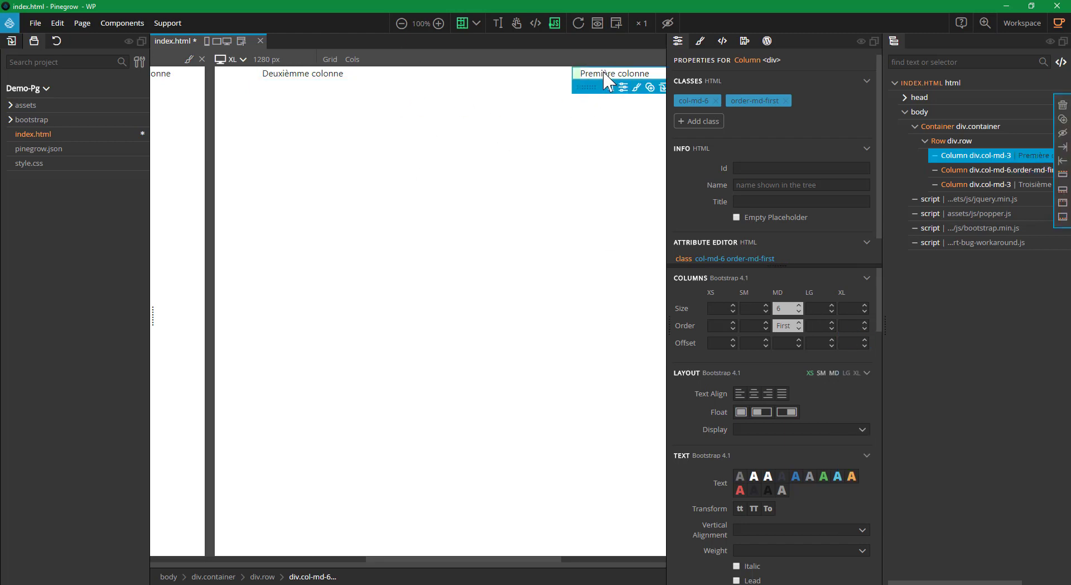
click(852, 329)
click(859, 349)
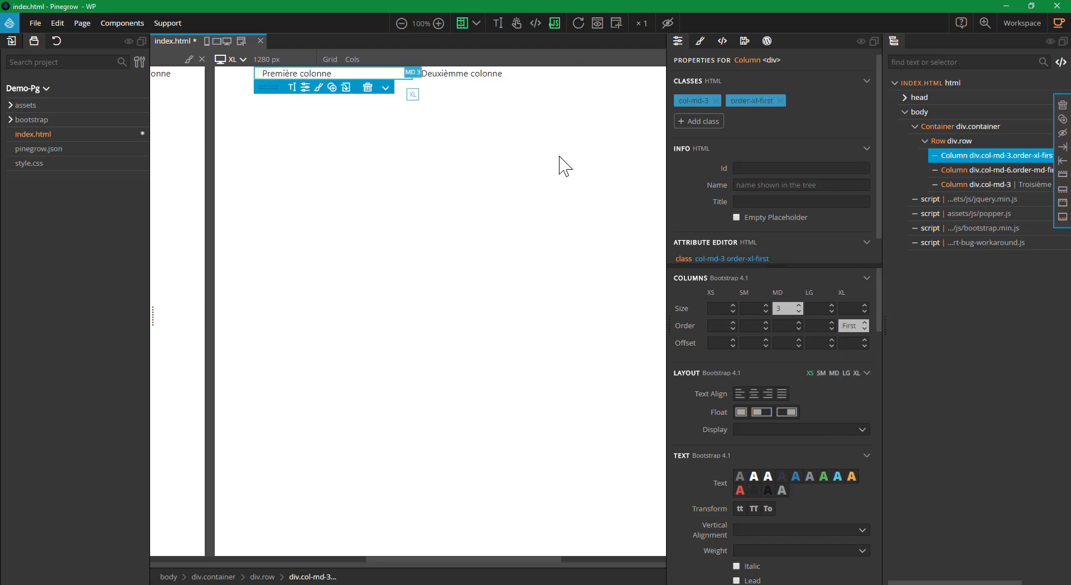
key(Escape)
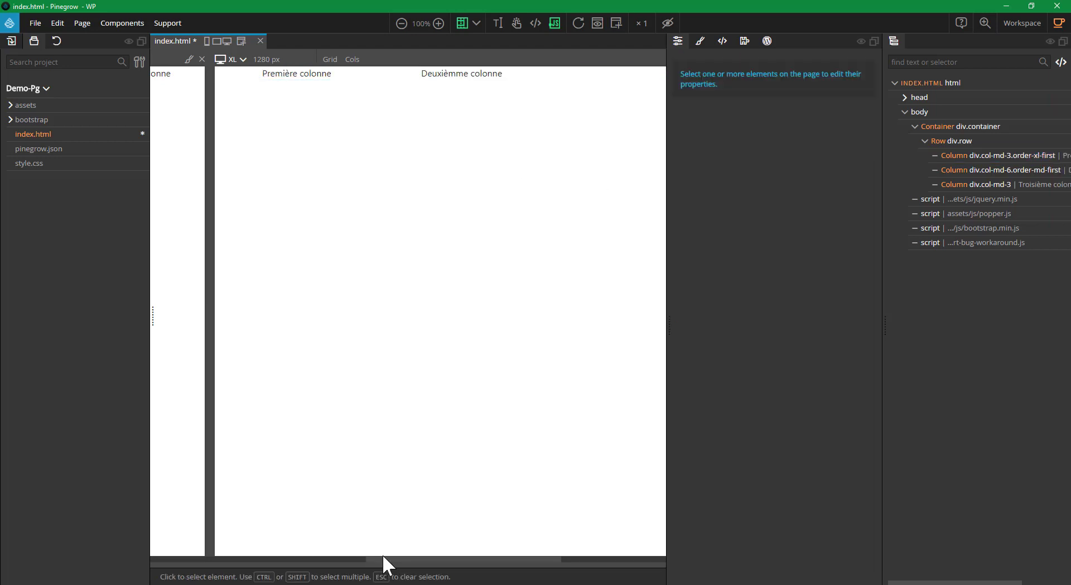
Save index.html and compare the column order in the MD and XS page views.
drag(425, 558, 273, 577)
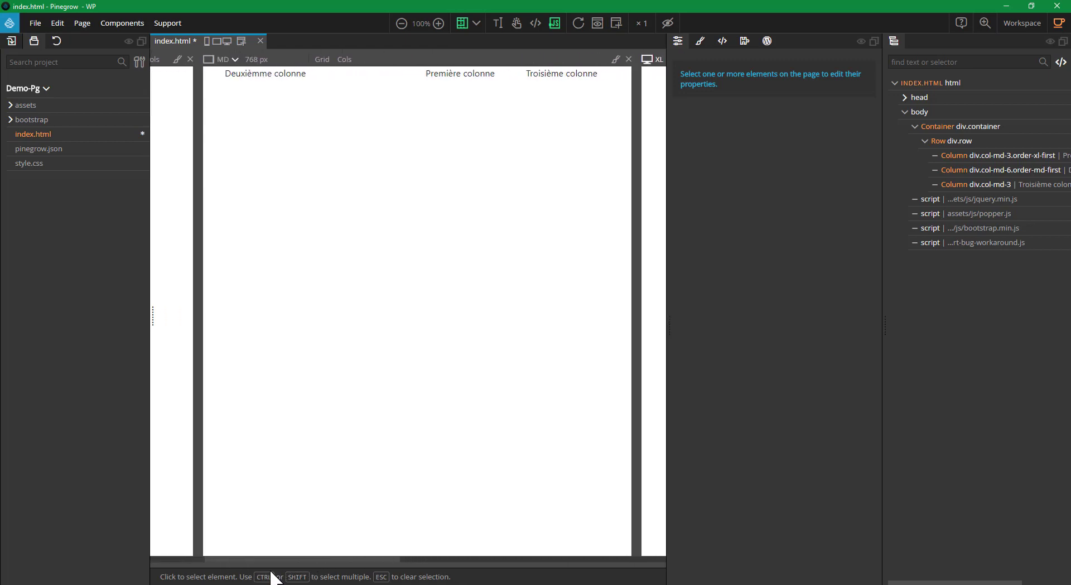
key(ctrl+s)
click(414, 557)
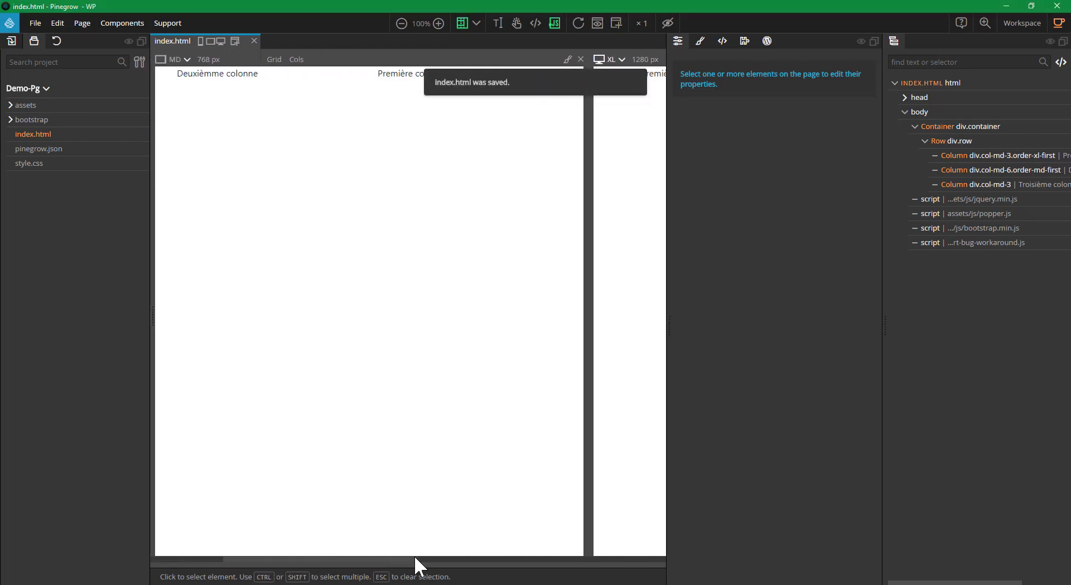
drag(424, 562, 193, 538)
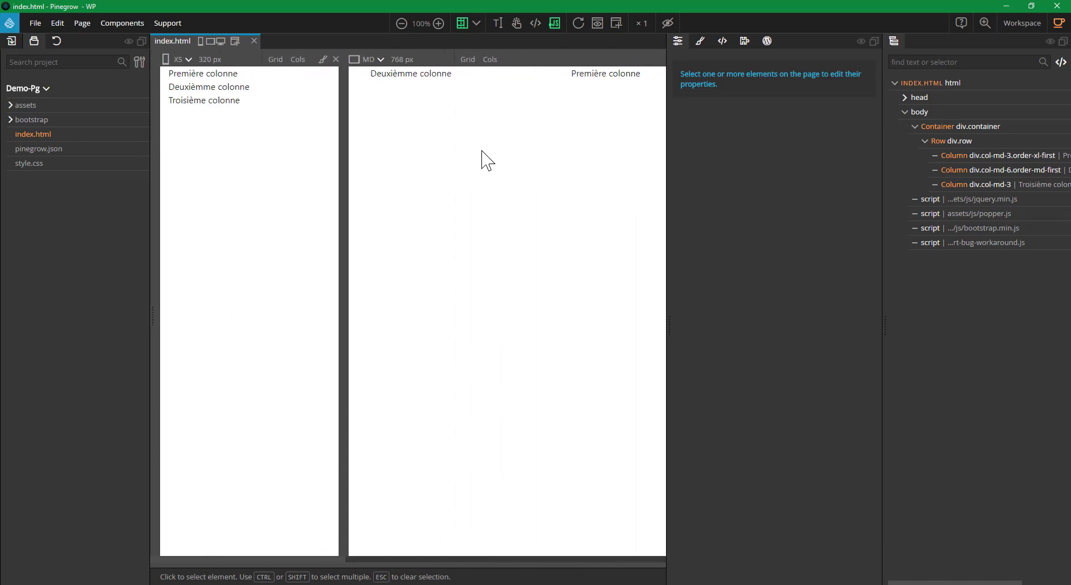
Try to show all page views together by fitting and adjusting the zoom, and return to 100% zoom.
click(416, 23)
click(423, 37)
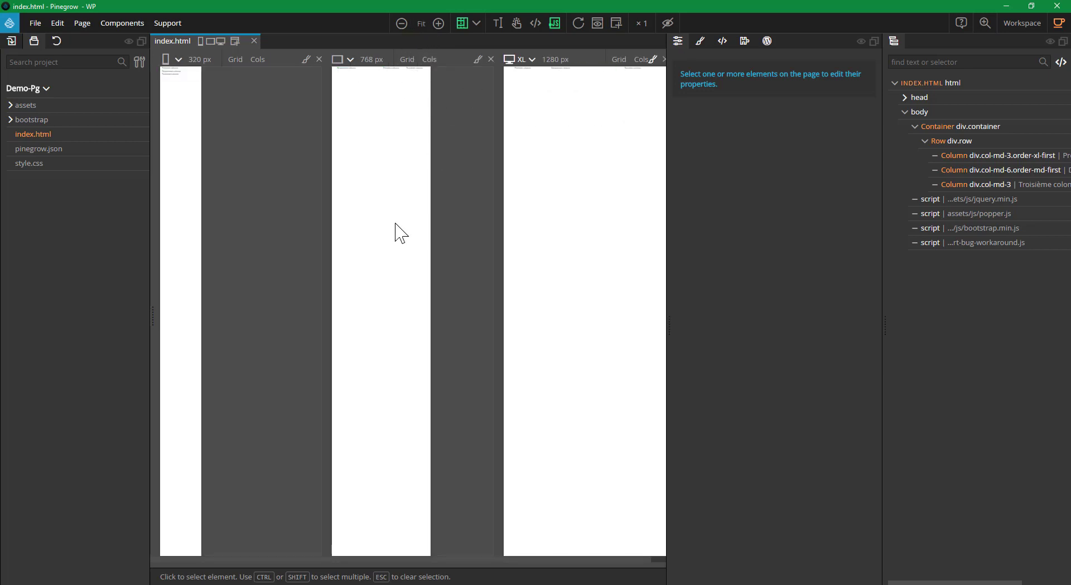
click(657, 559)
click(547, 560)
click(437, 24)
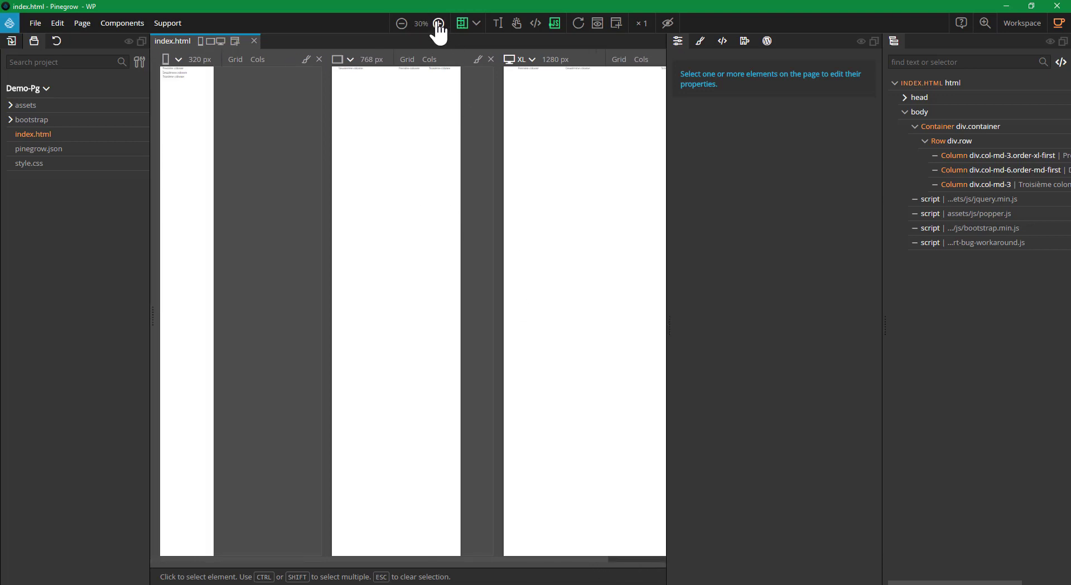
click(437, 24)
click(422, 24)
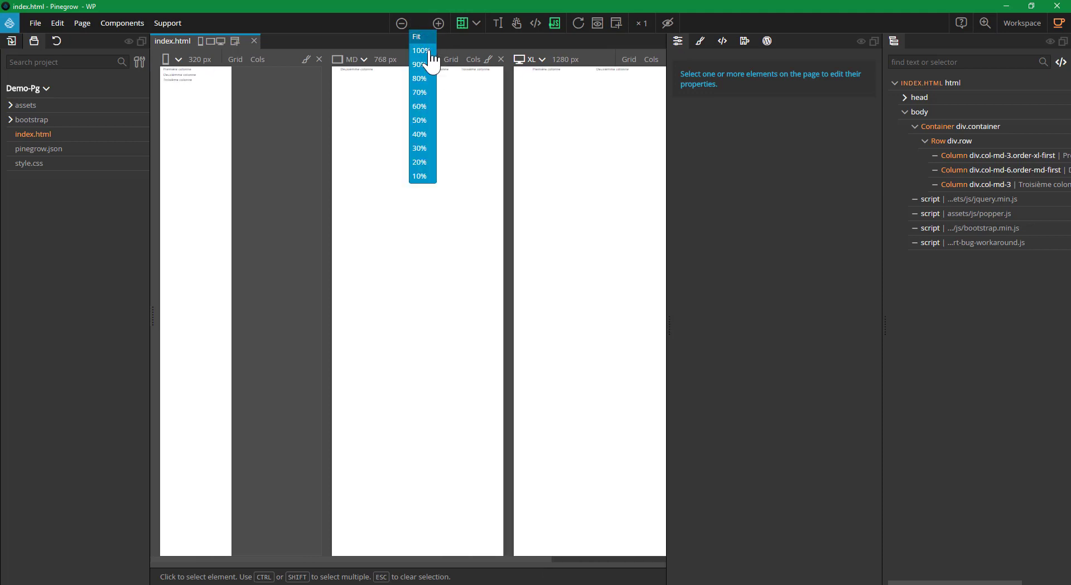
click(431, 60)
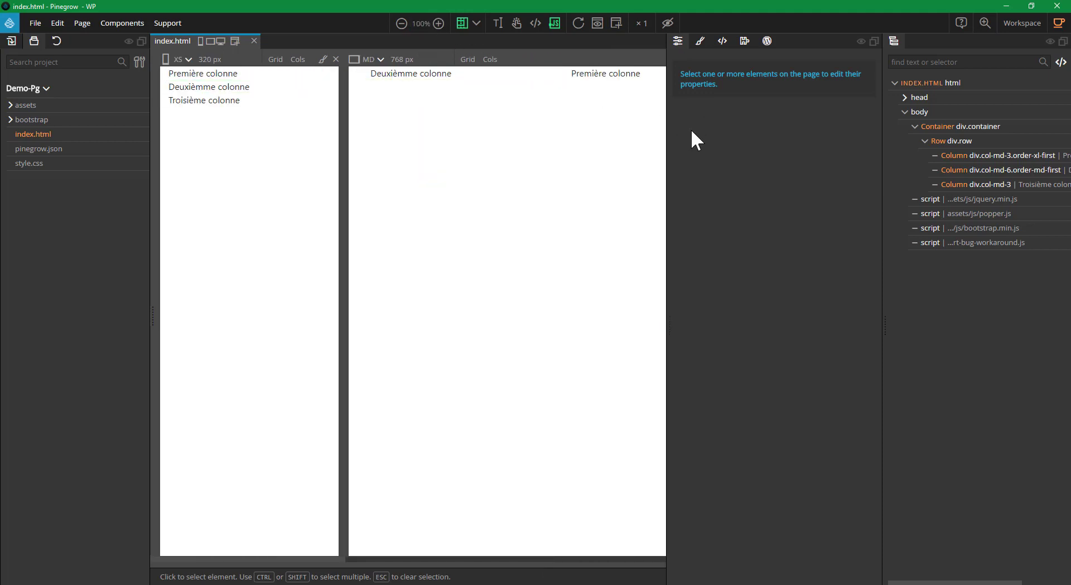
Hide the side panels and fit the XS, MD and XL page views to compare their column order.
key(Tab)
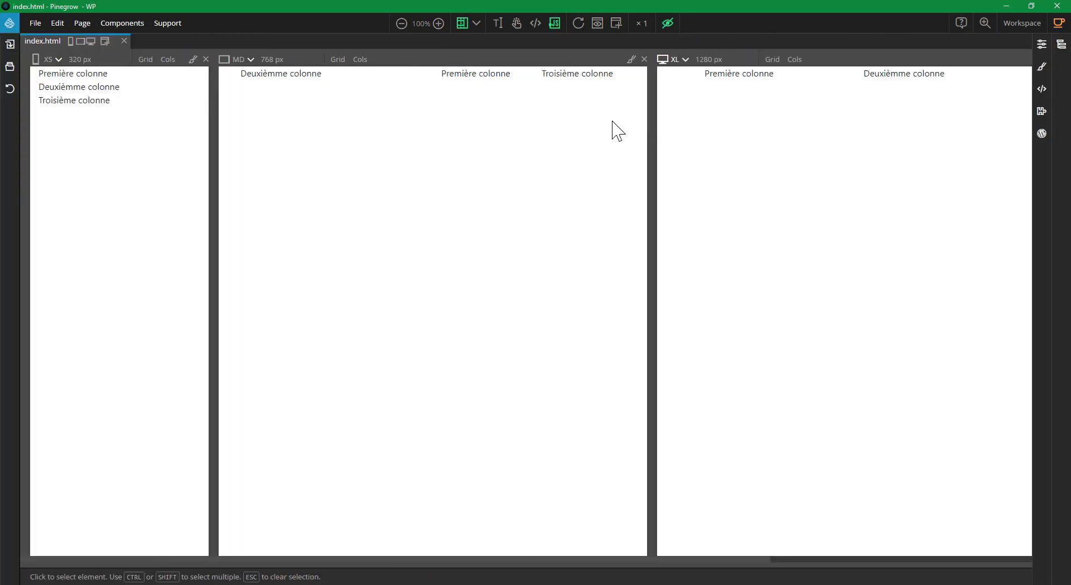
click(423, 24)
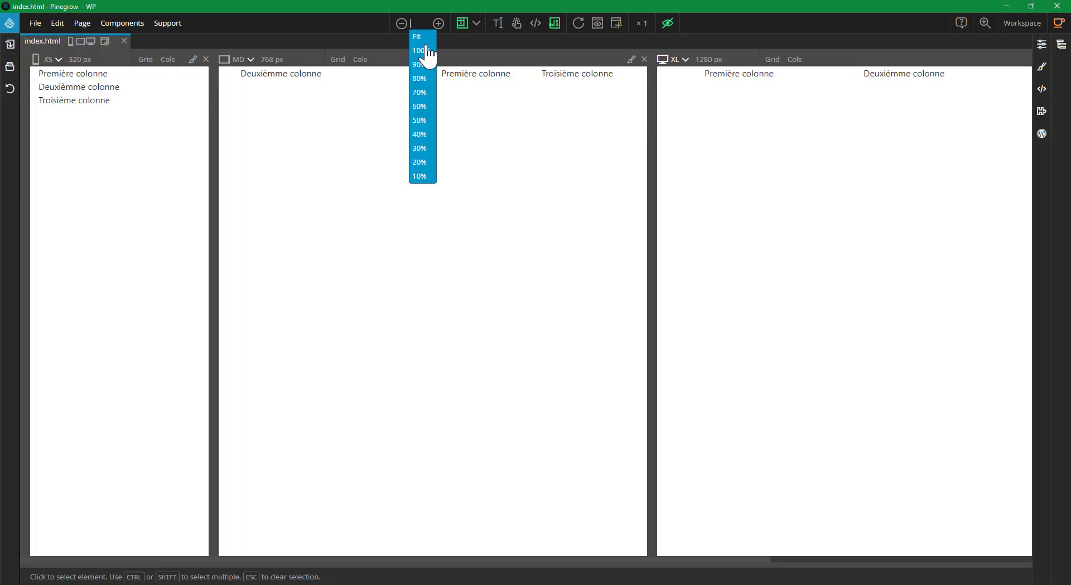
click(418, 37)
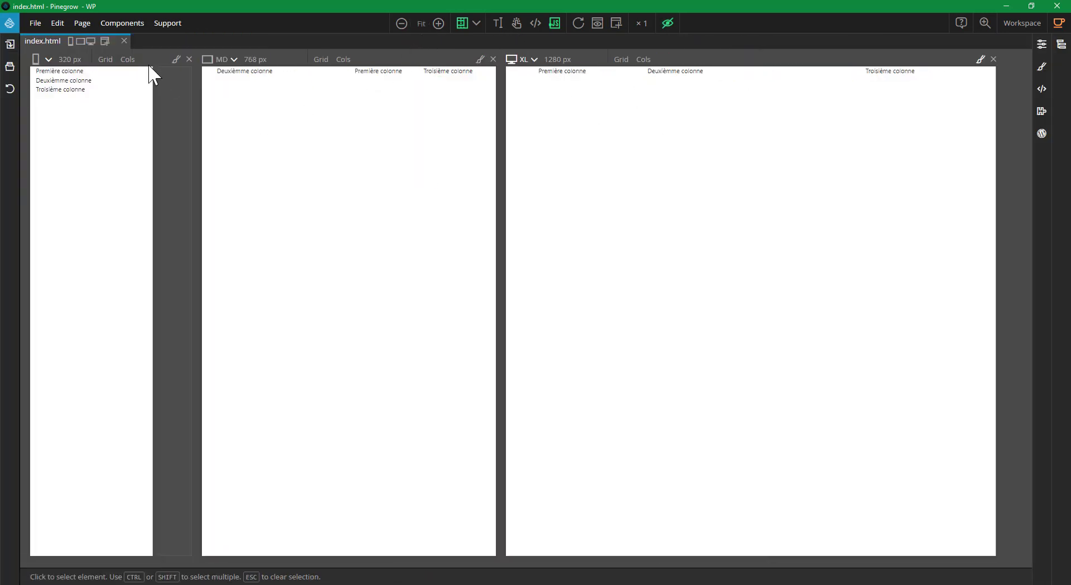
key(p)
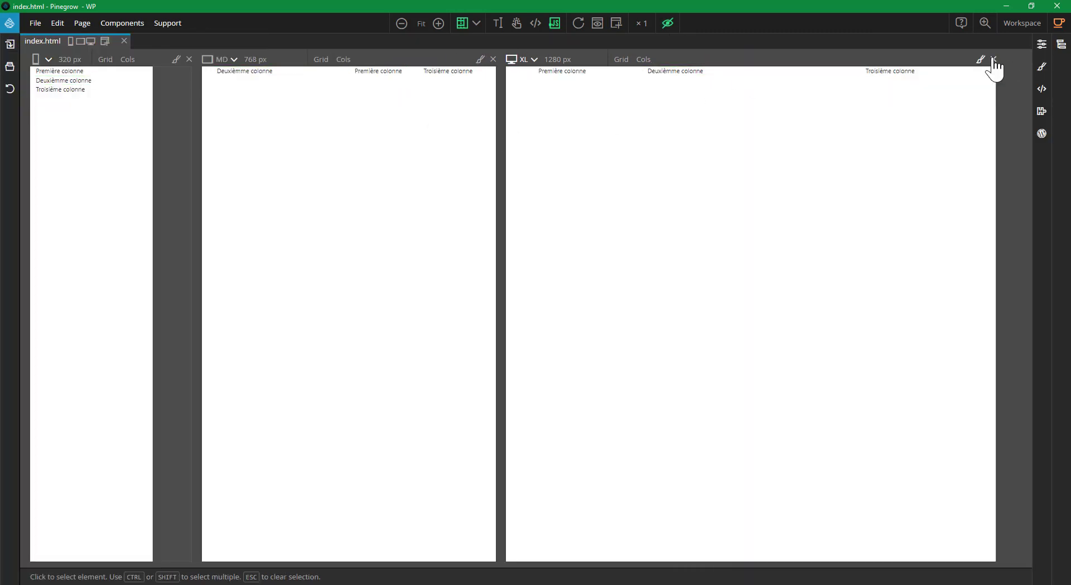
Close the XL and MD page views, keeping only the XS view of index.html.
click(994, 59)
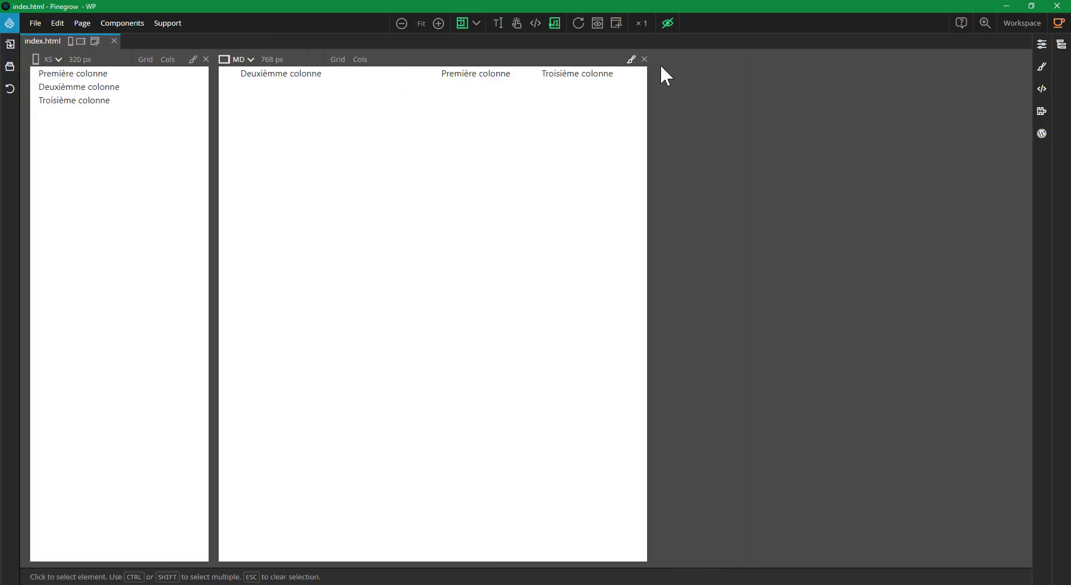
click(644, 59)
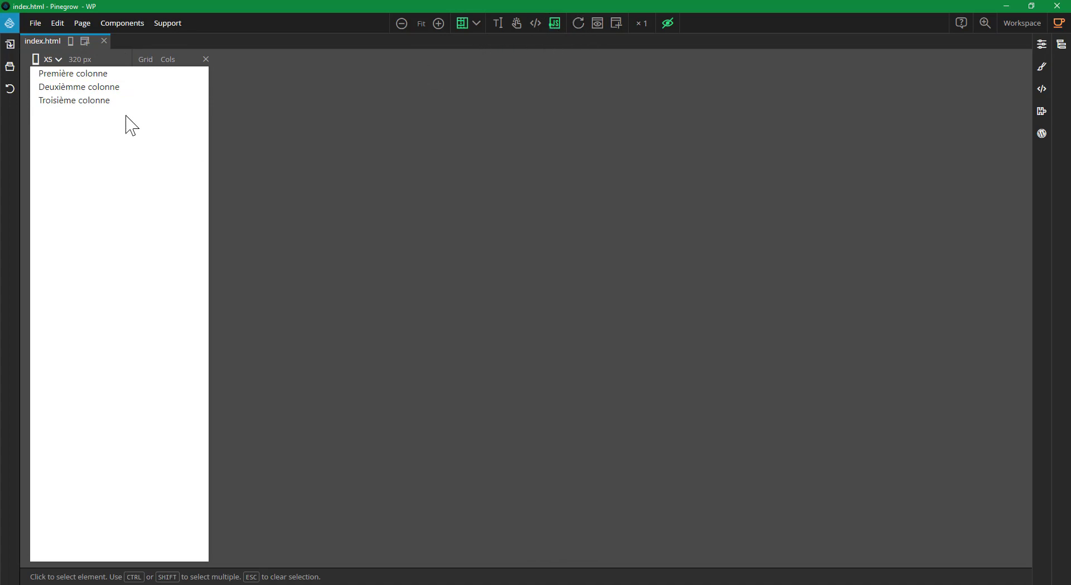
Switch the page view of index.html from XS to MD and show the side panels again.
click(50, 62)
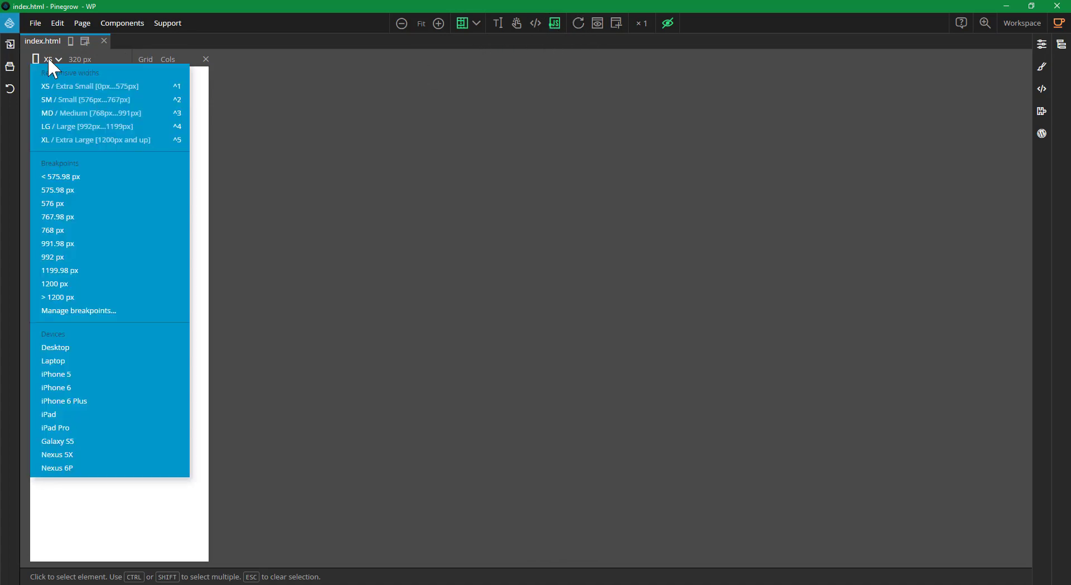
click(112, 114)
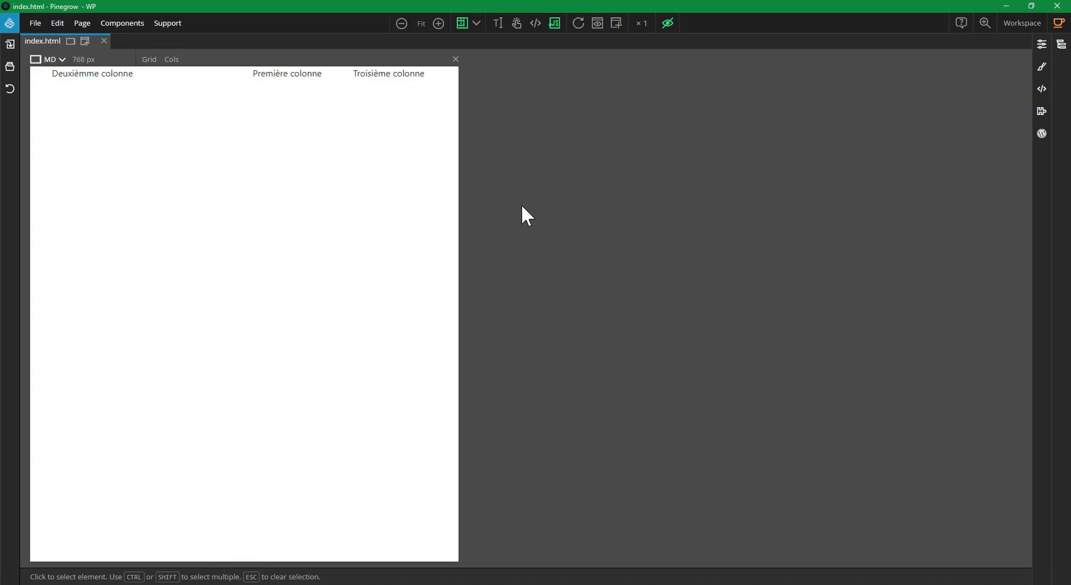
click(415, 24)
click(416, 37)
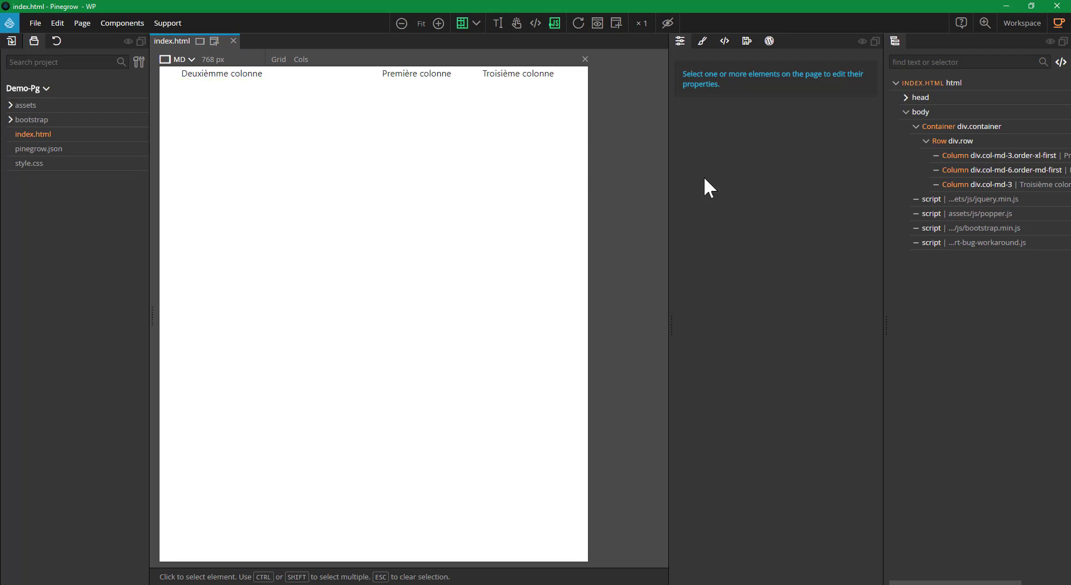
Add a second Bootstrap container to the body below the existing one, and collapse the first container in the page tree.
click(948, 127)
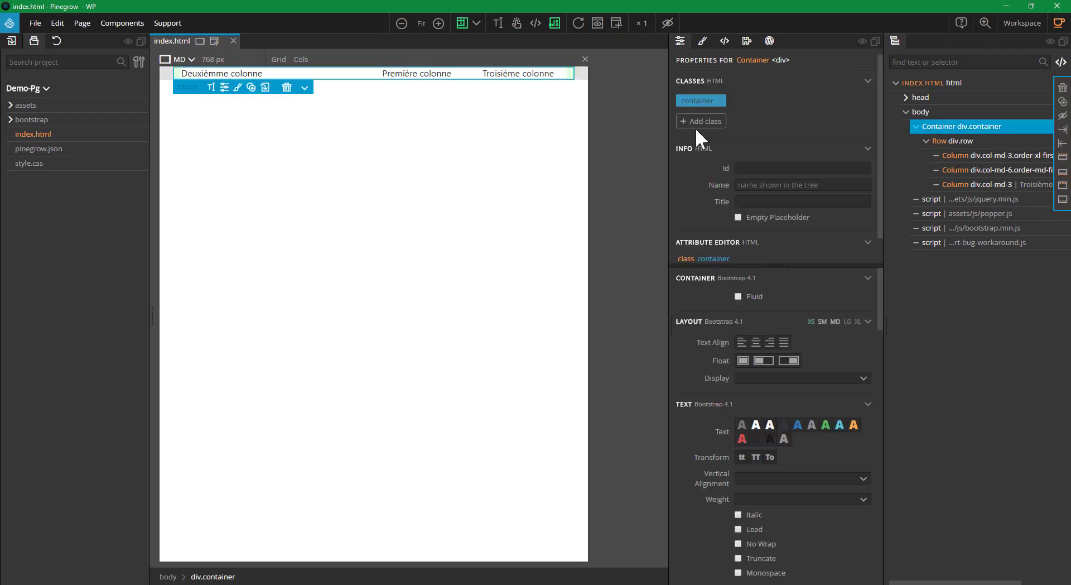
click(12, 41)
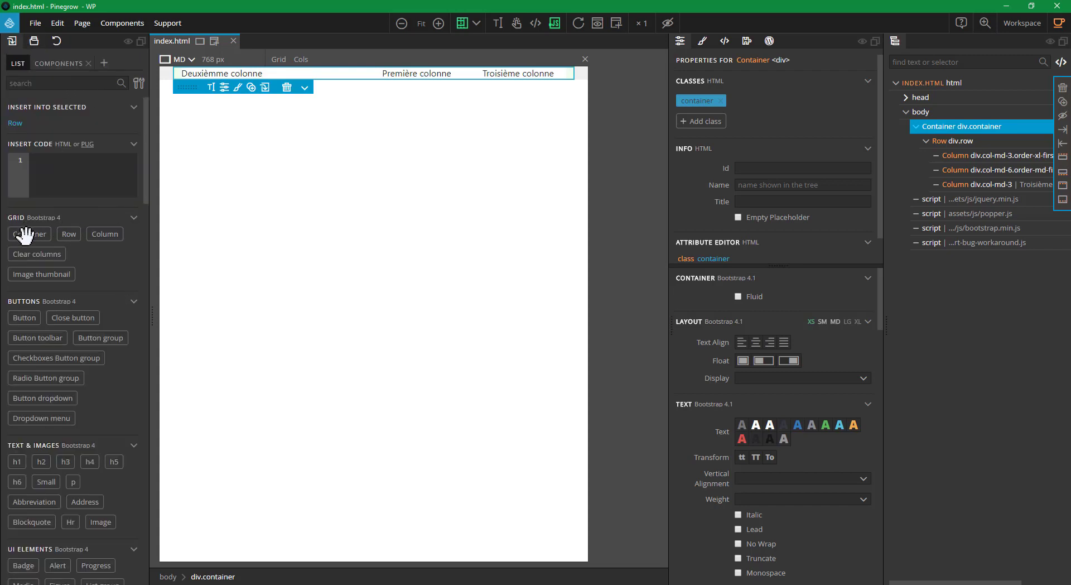
mouse_move(25, 234)
mouse_down()
mouse_move(915, 200)
mouse_move(896, 206)
mouse_move(894, 196)
mouse_move(919, 196)
mouse_move(895, 200)
mouse_up()
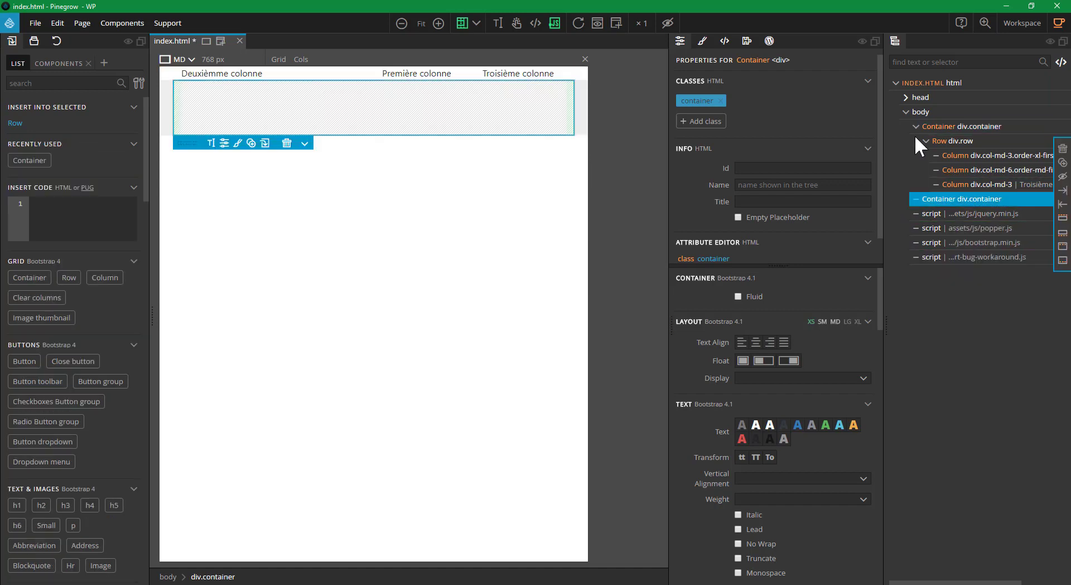
click(913, 130)
click(916, 127)
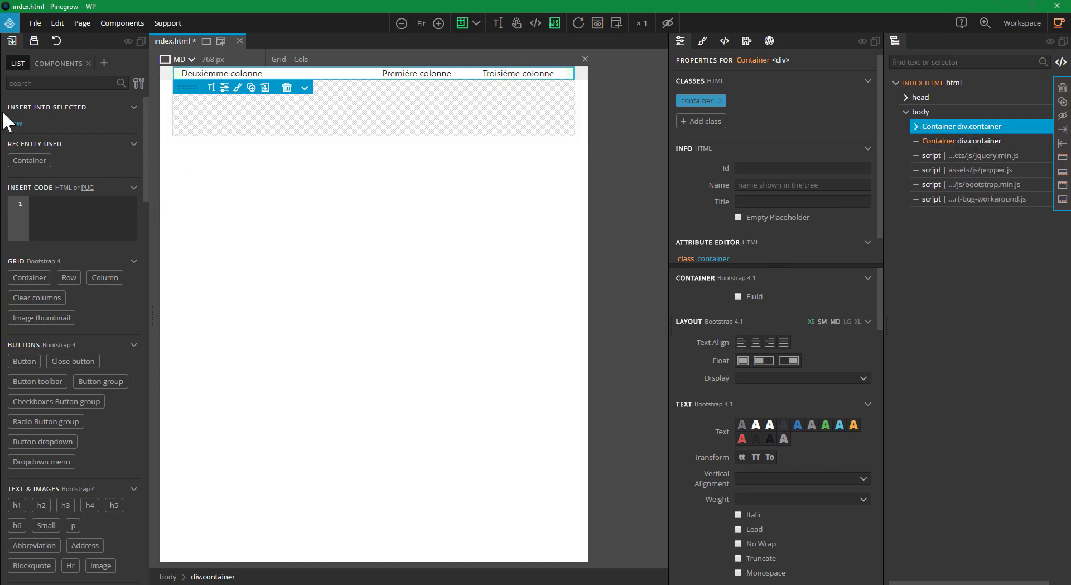
Insert a row into the new empty container and add three columns to that row.
click(954, 141)
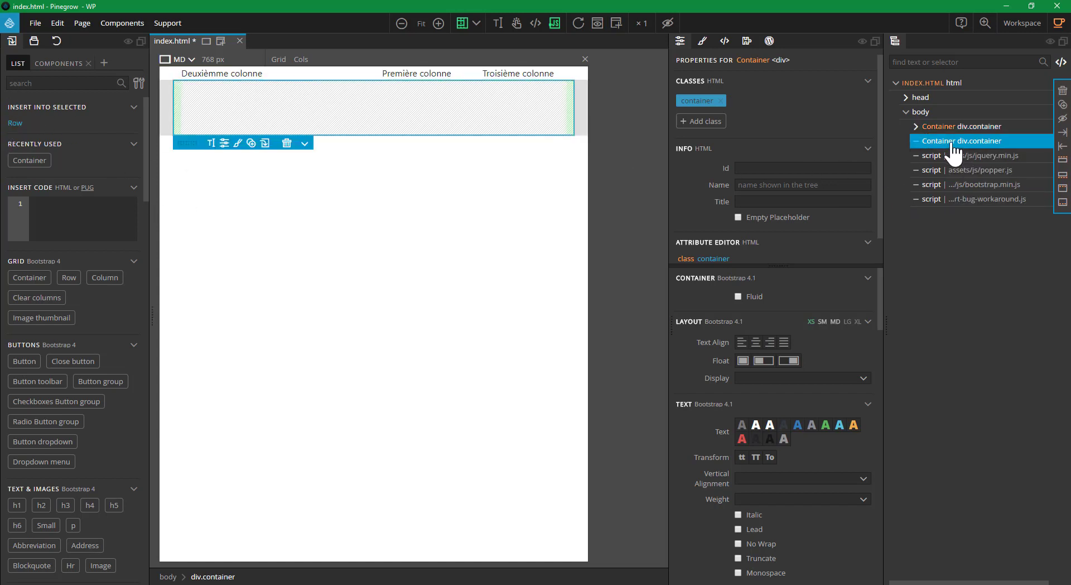
mouse_move(13, 133)
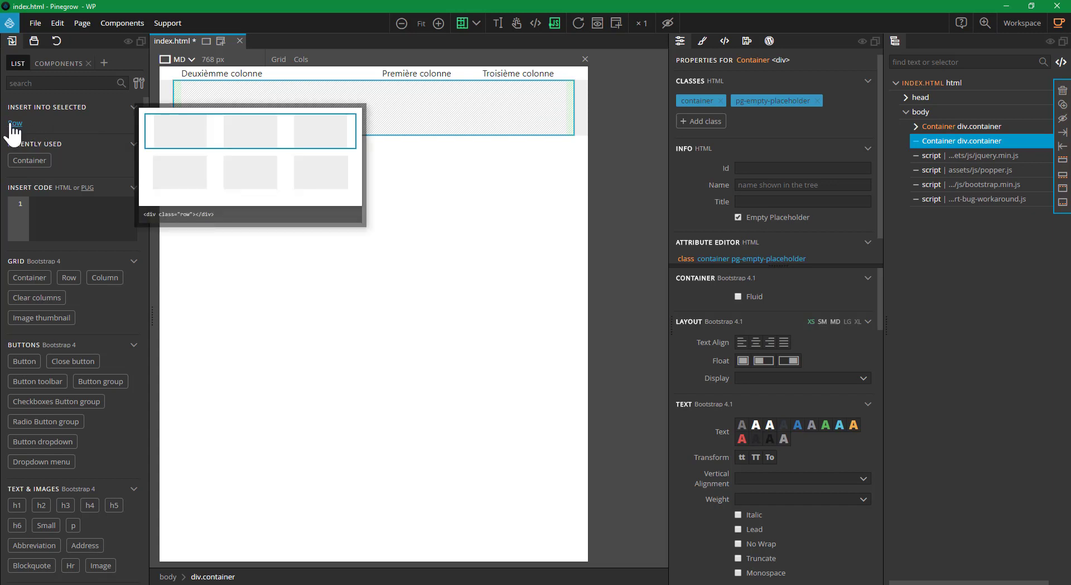
click(14, 125)
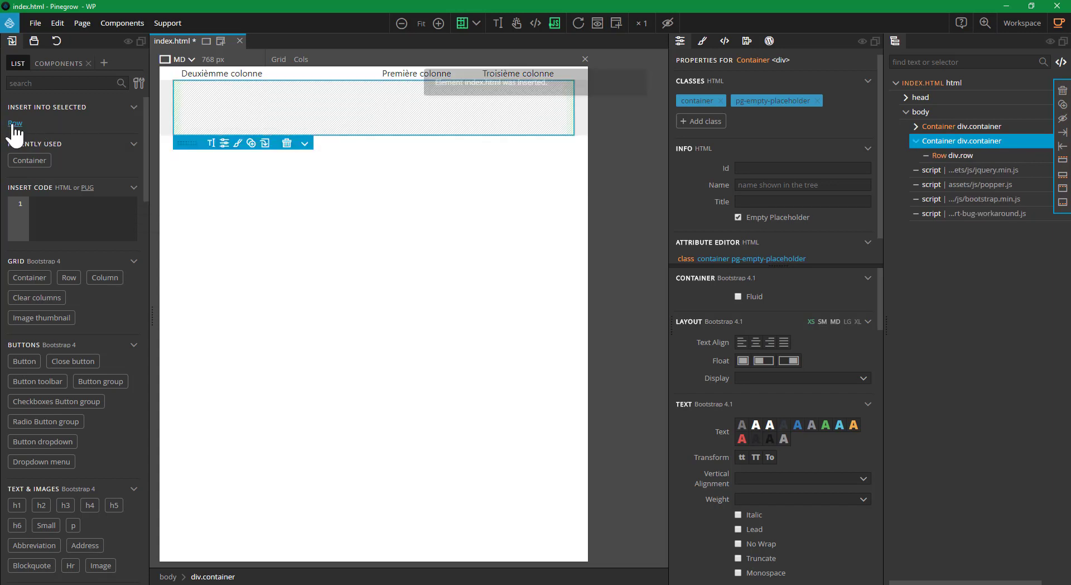
click(954, 157)
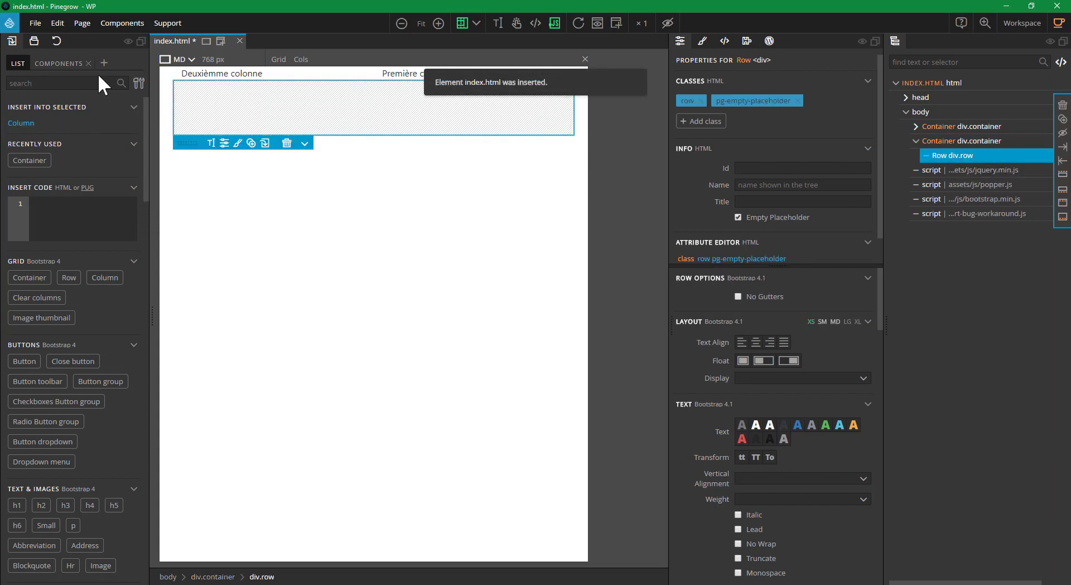
click(23, 124)
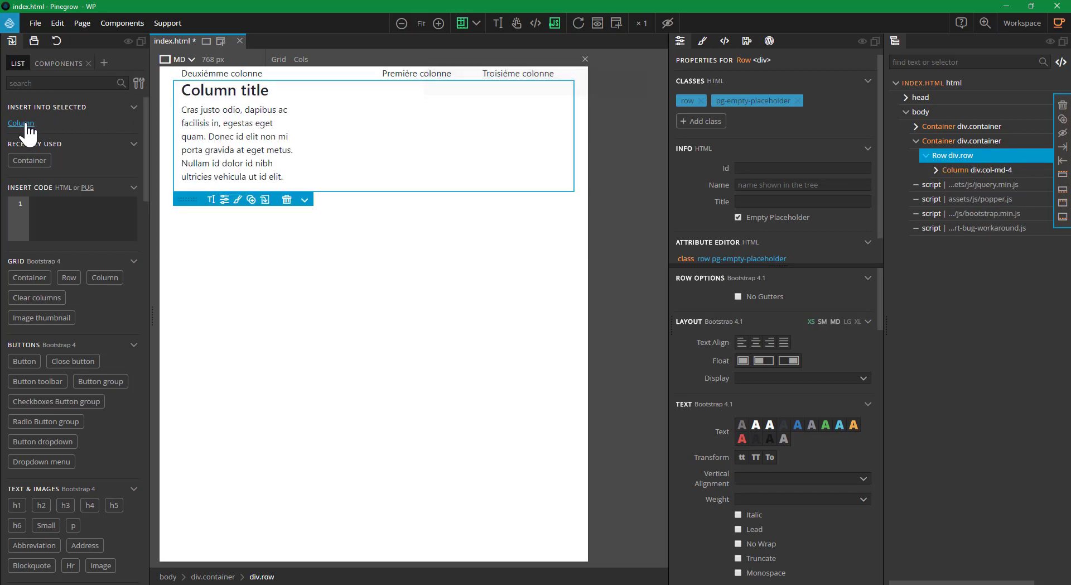
click(22, 124)
click(23, 124)
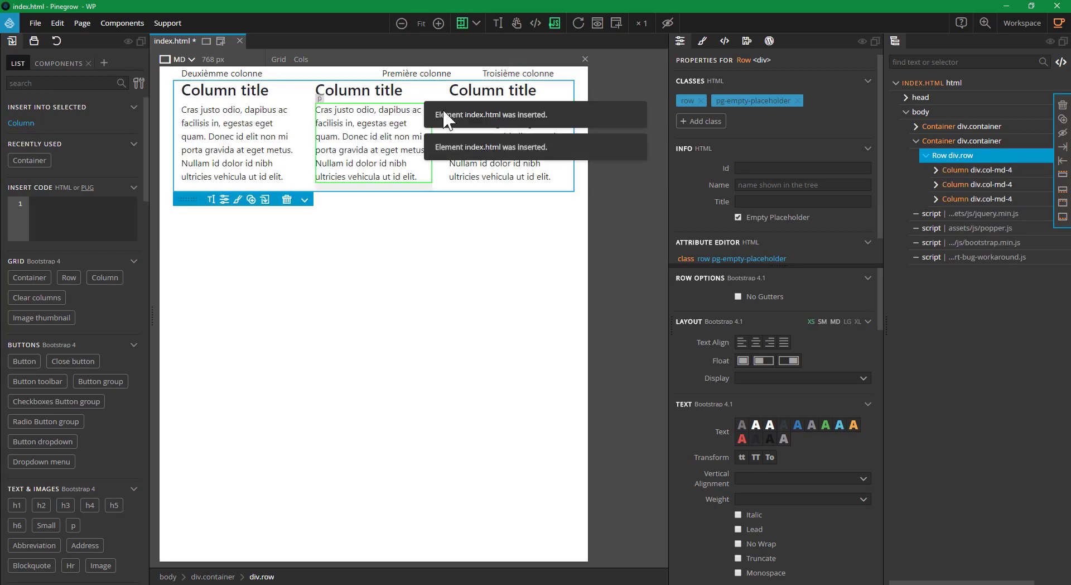
Delete two of the three columns in the new row, keeping a single col-md-4 column.
click(959, 186)
key(Delete)
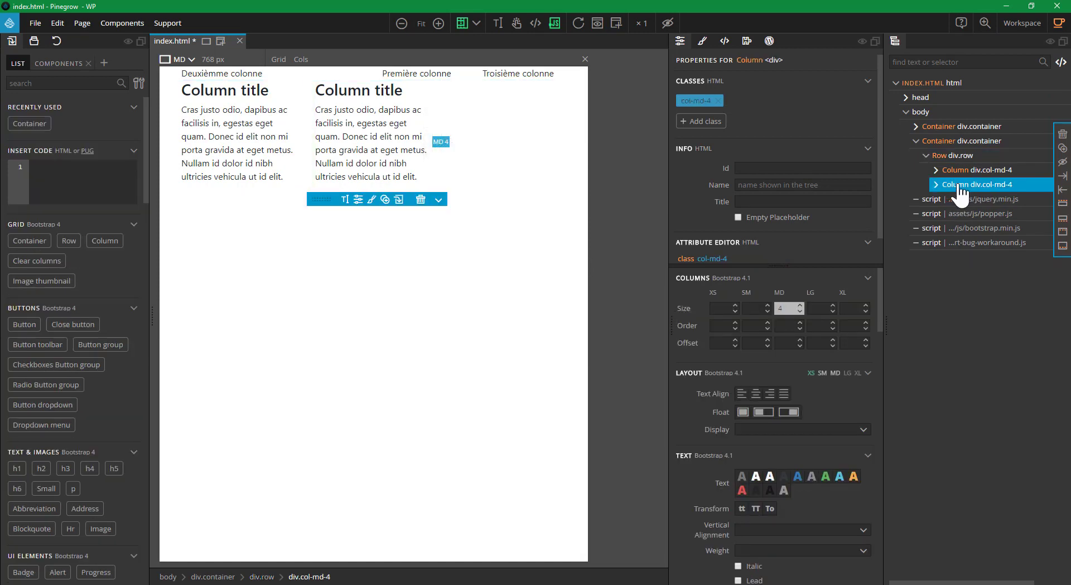
key(Delete)
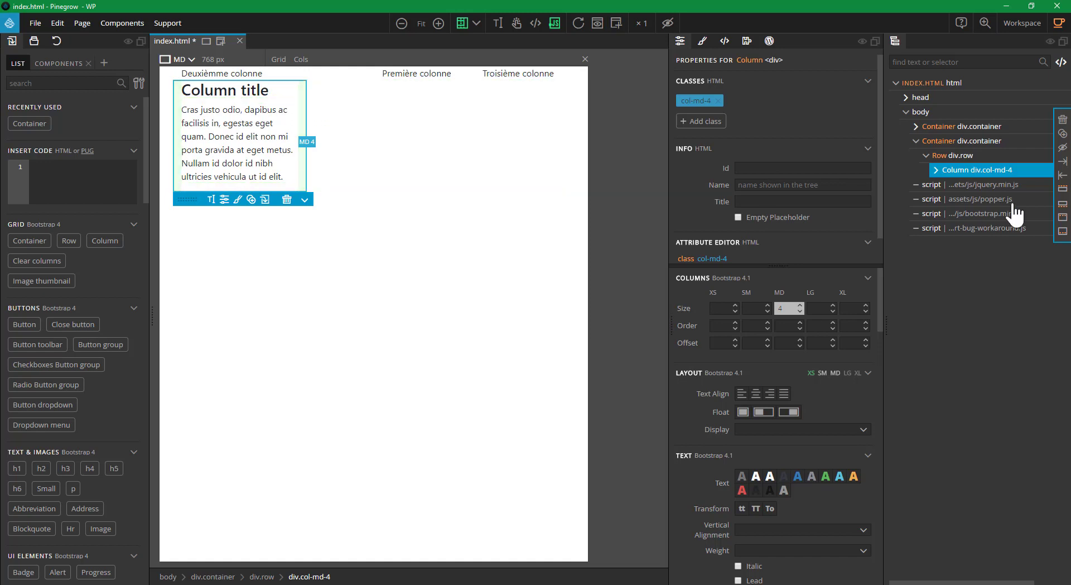
Add the circular pine cone picture from the Images components to the column's h3 heading.
click(934, 170)
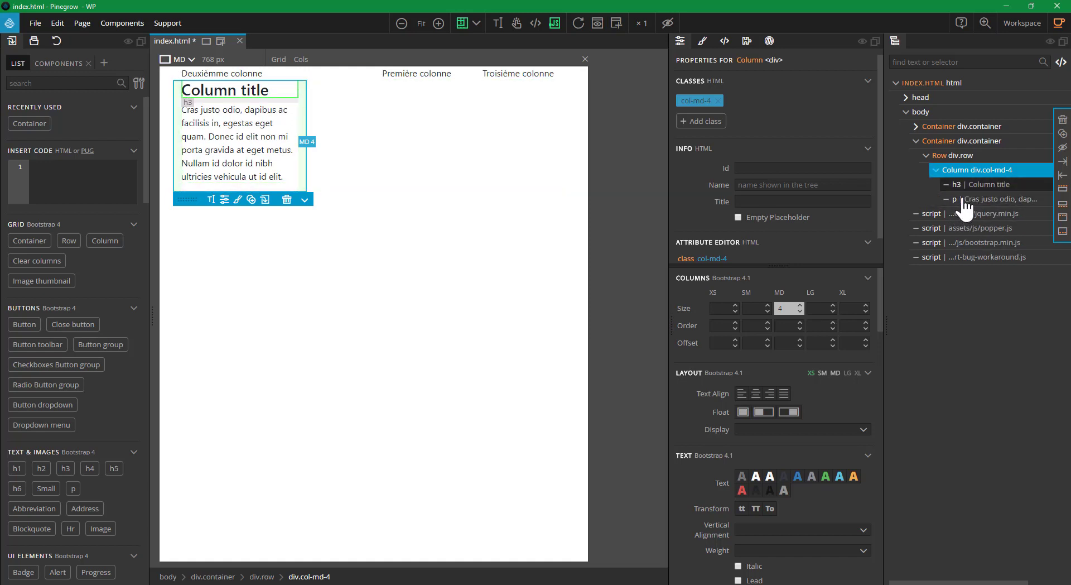
click(58, 63)
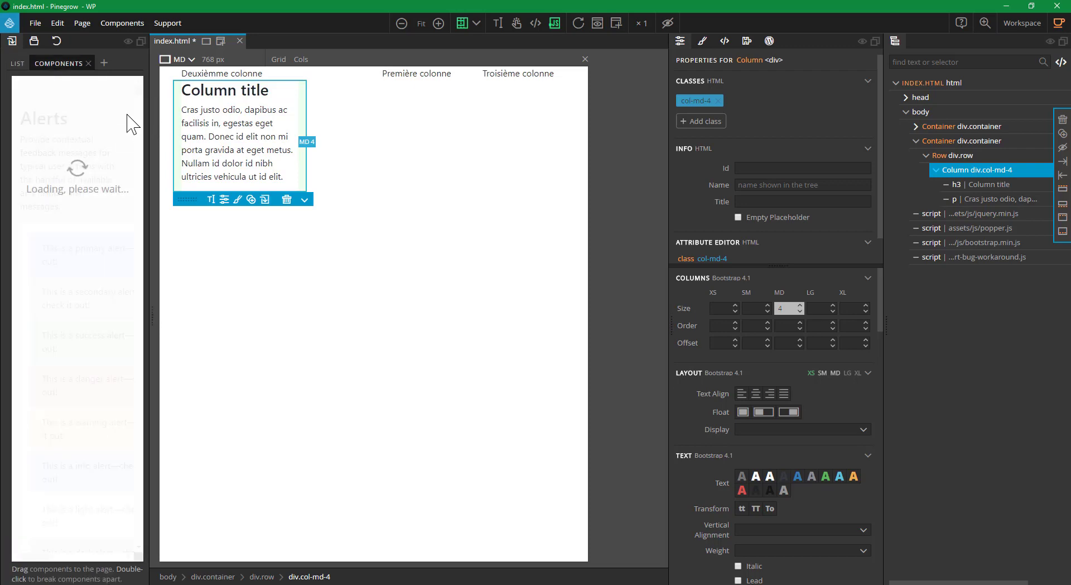
drag(139, 106, 179, 244)
click(31, 82)
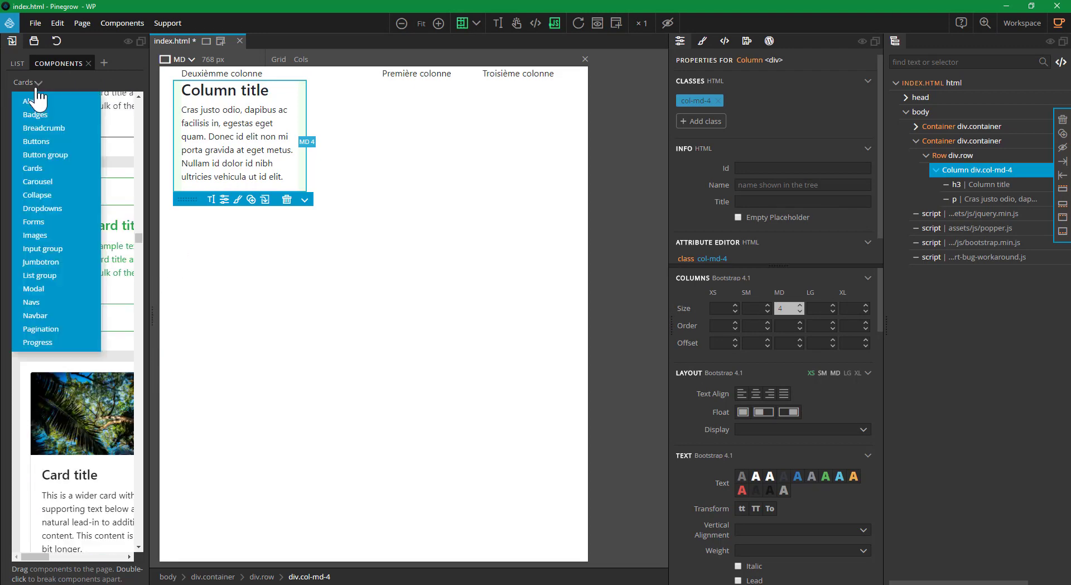
click(58, 230)
scroll(81, 209, down, 15)
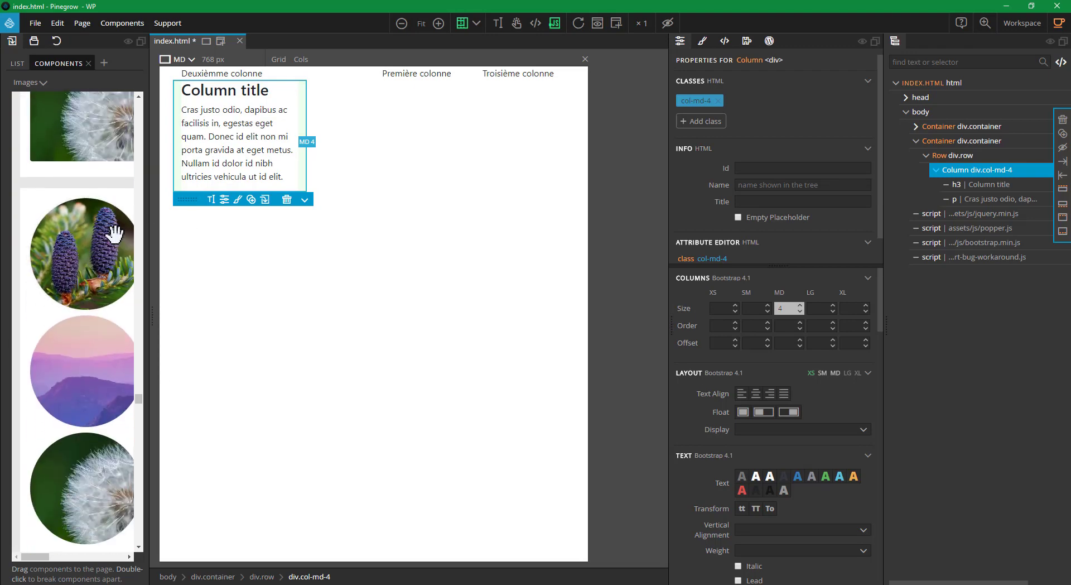
scroll(91, 477, down, 3)
scroll(93, 450, up, 4)
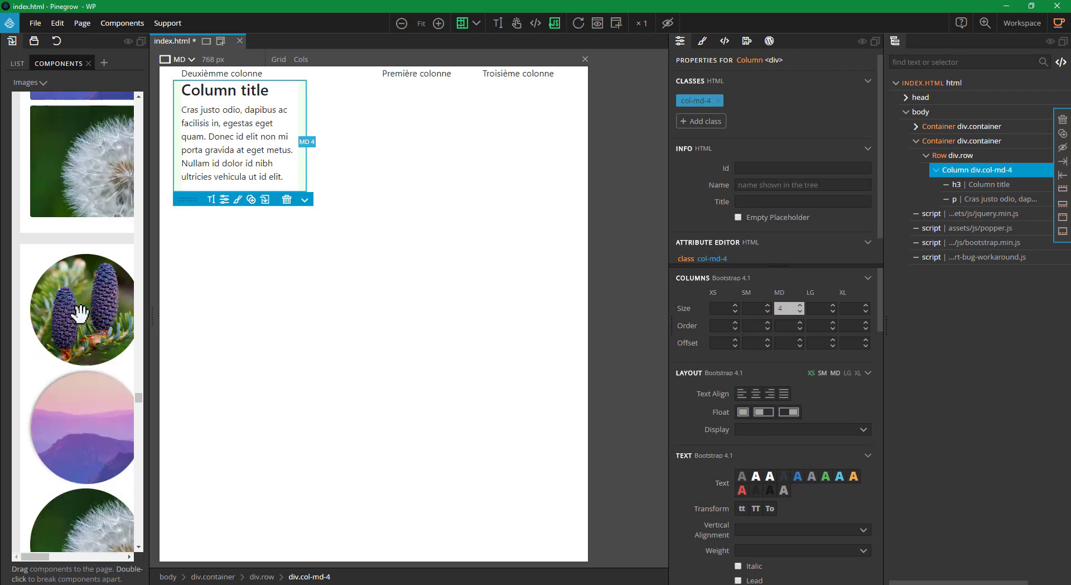
mouse_move(84, 310)
mouse_down()
mouse_move(686, 179)
mouse_move(232, 114)
mouse_move(254, 88)
mouse_up()
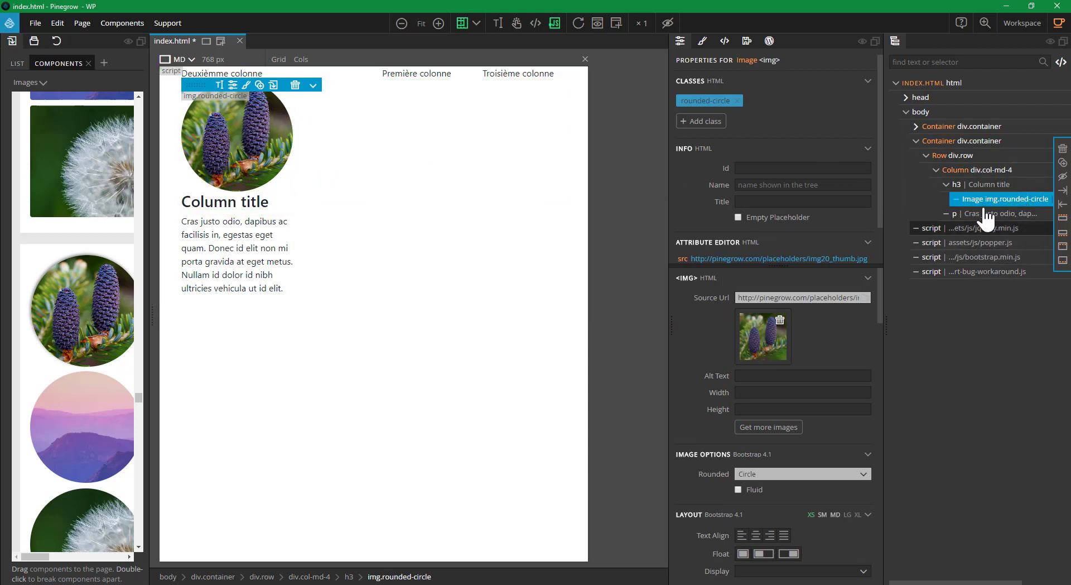
Move the circular image out of the h3 heading and place it between the heading and the paragraph.
drag(991, 206, 959, 179)
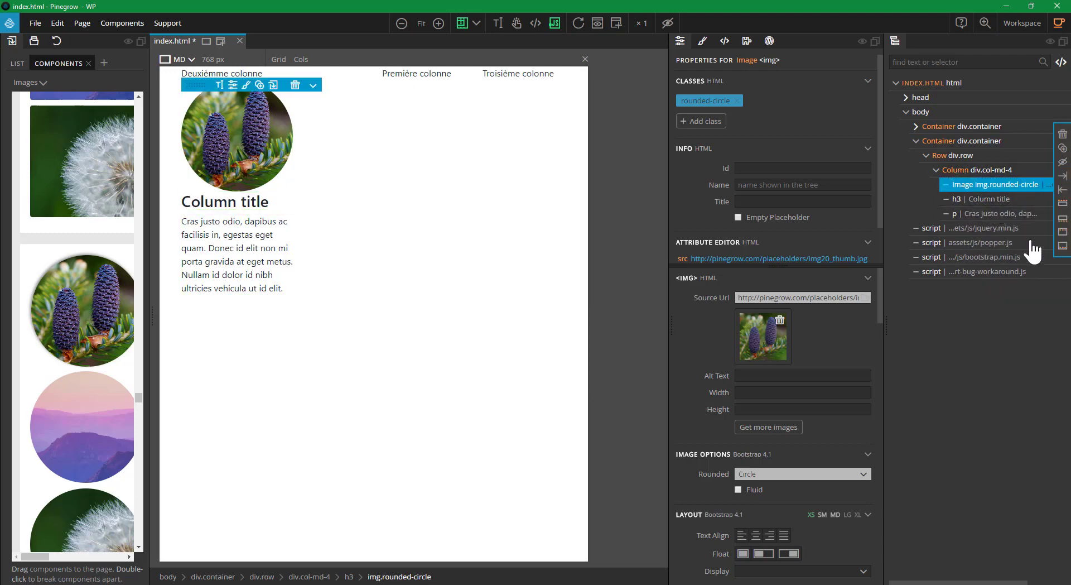
mouse_move(970, 192)
mouse_down()
mouse_move(959, 230)
mouse_move(955, 205)
mouse_up()
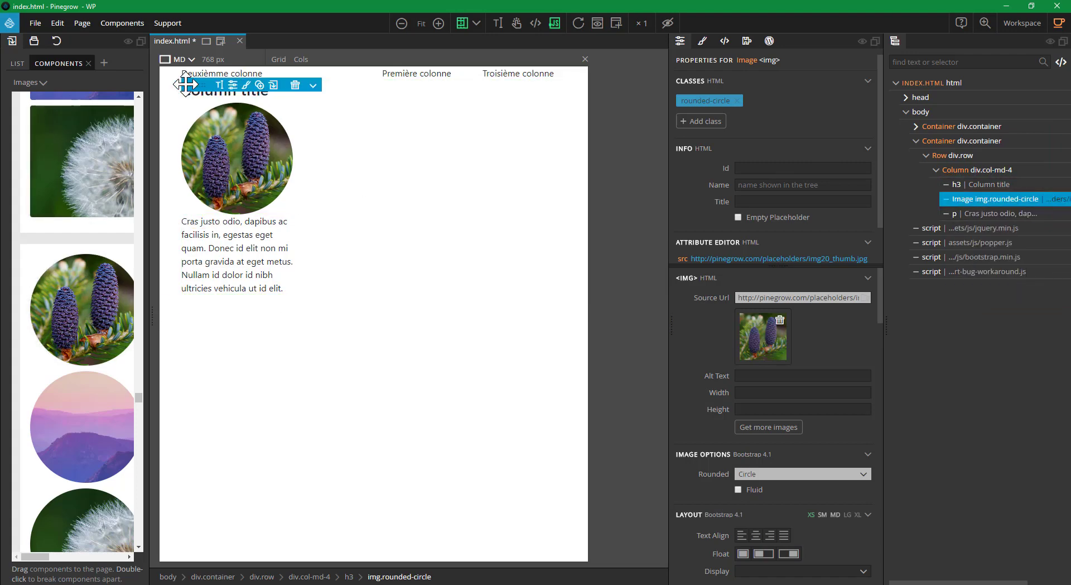
click(982, 170)
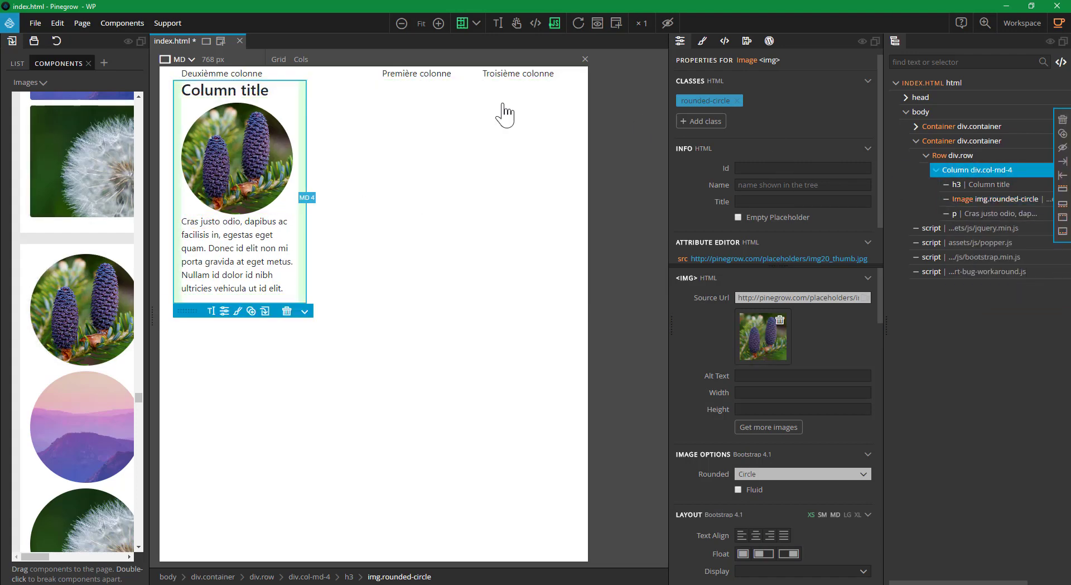
Center the text of the "Column title" heading.
click(235, 91)
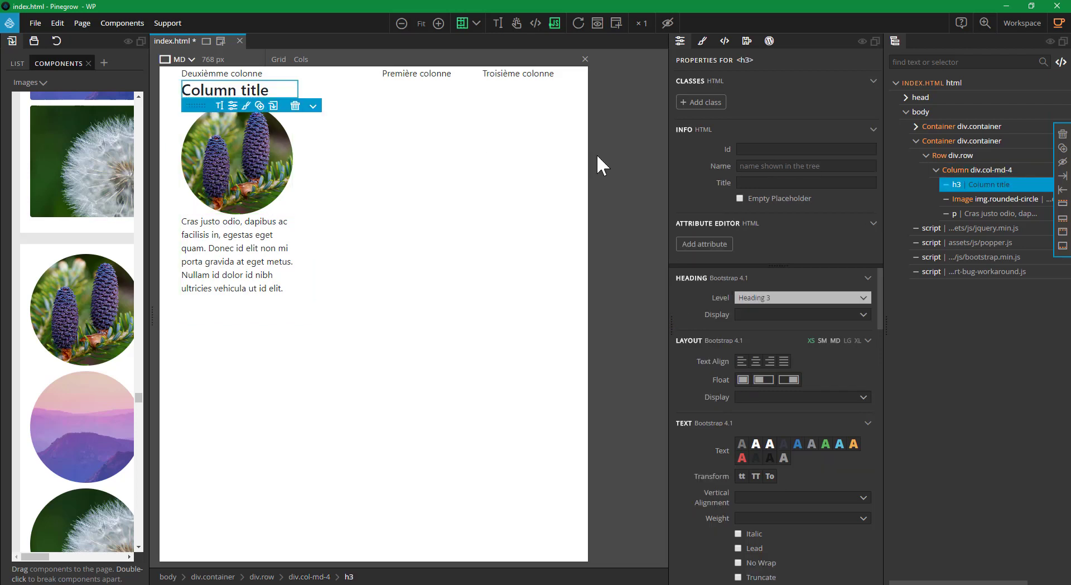
click(757, 362)
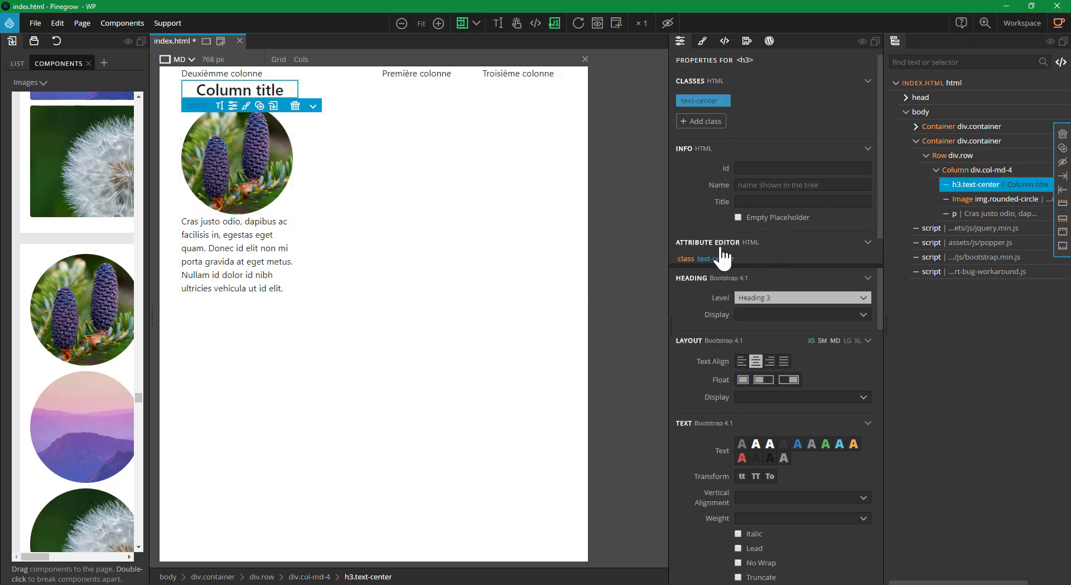
scroll(723, 258, down, 1)
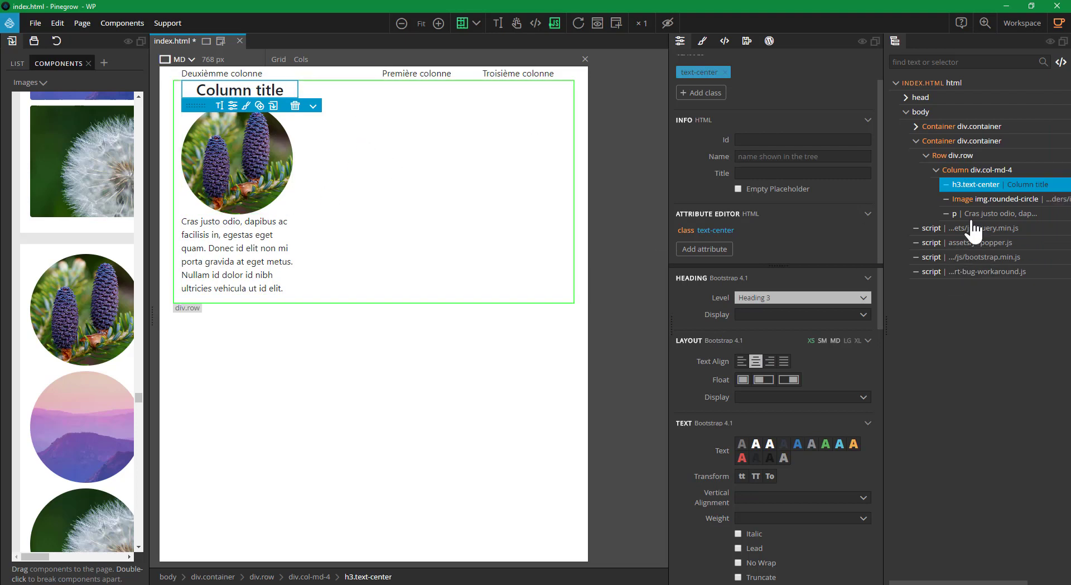
Define the col-md-4 column as a component with the id titled-picture and the display name "Image avec titre".
click(984, 171)
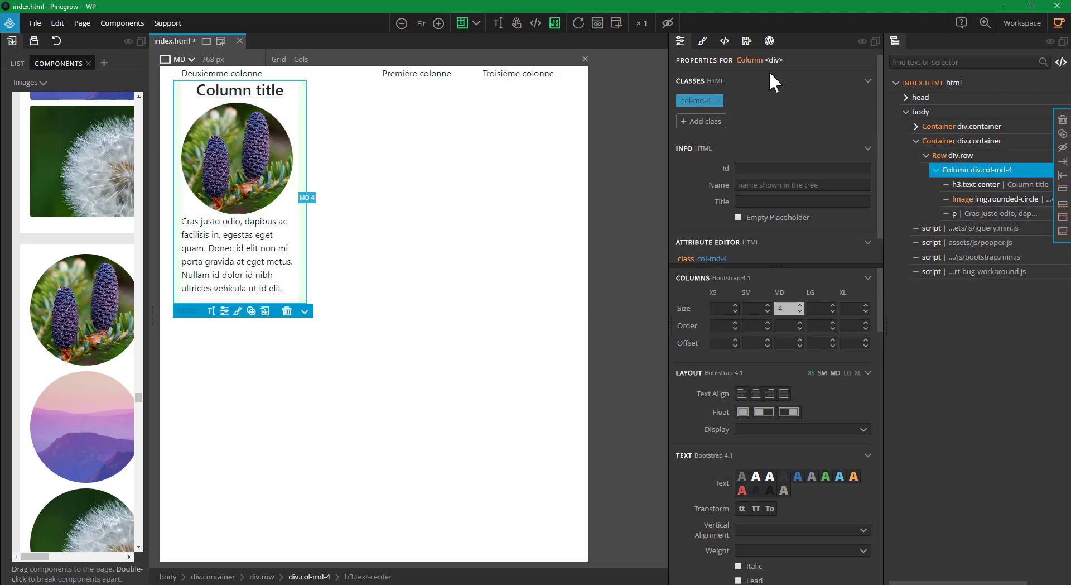
click(747, 42)
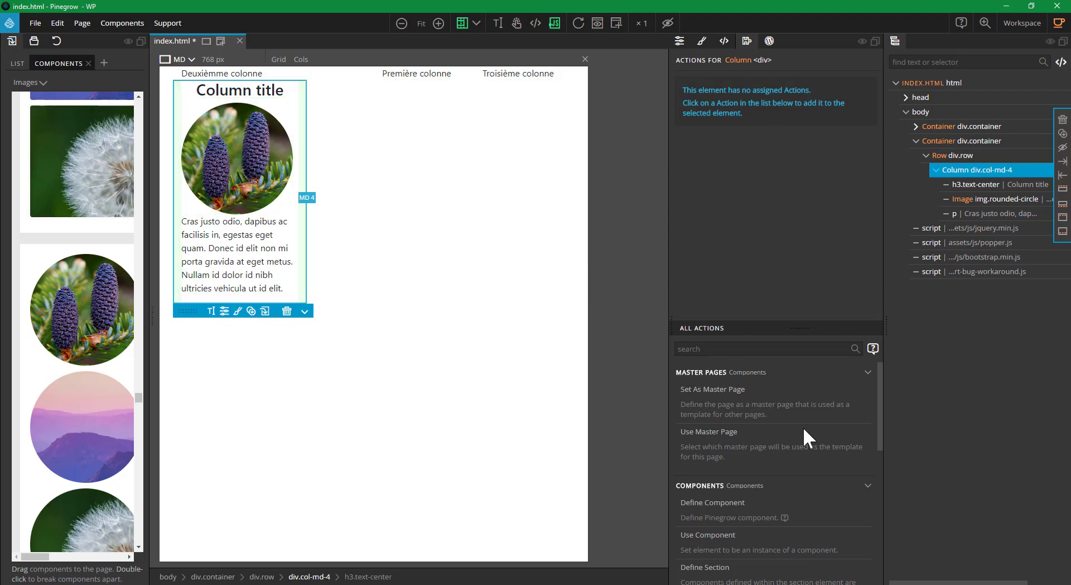
scroll(879, 401, down, 2)
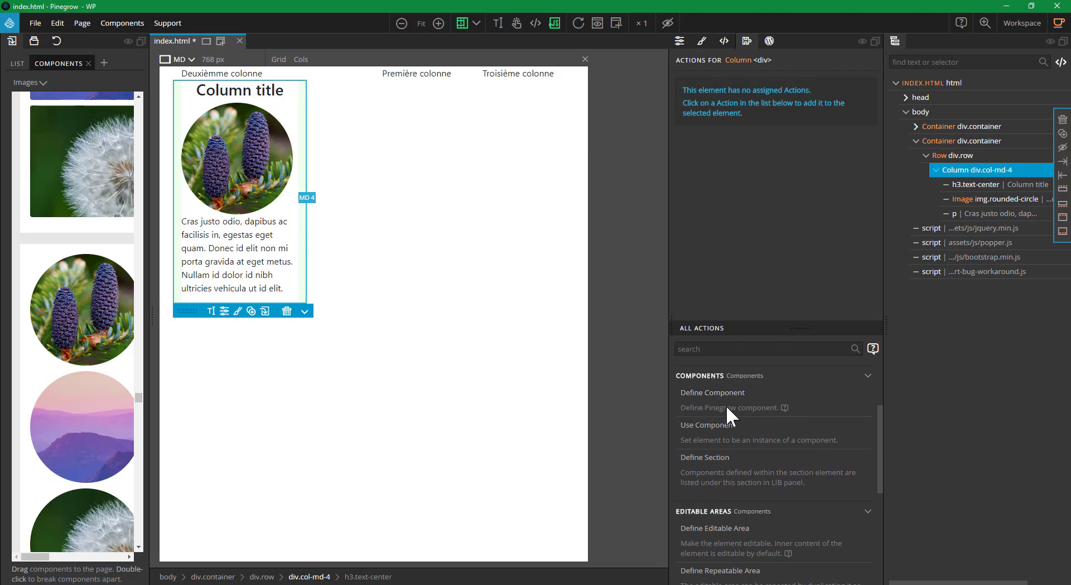
click(713, 393)
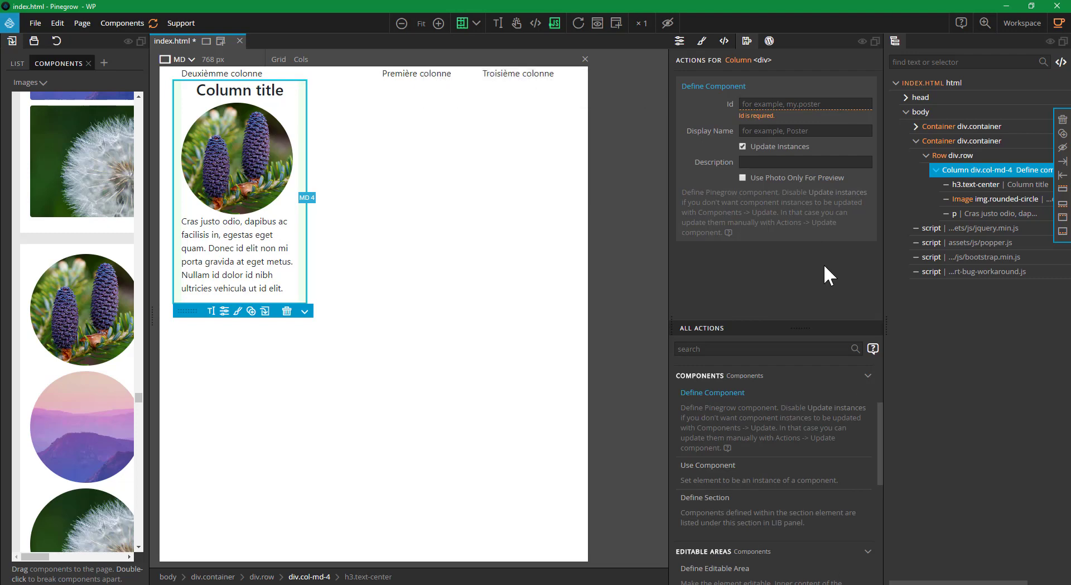
text(titl)
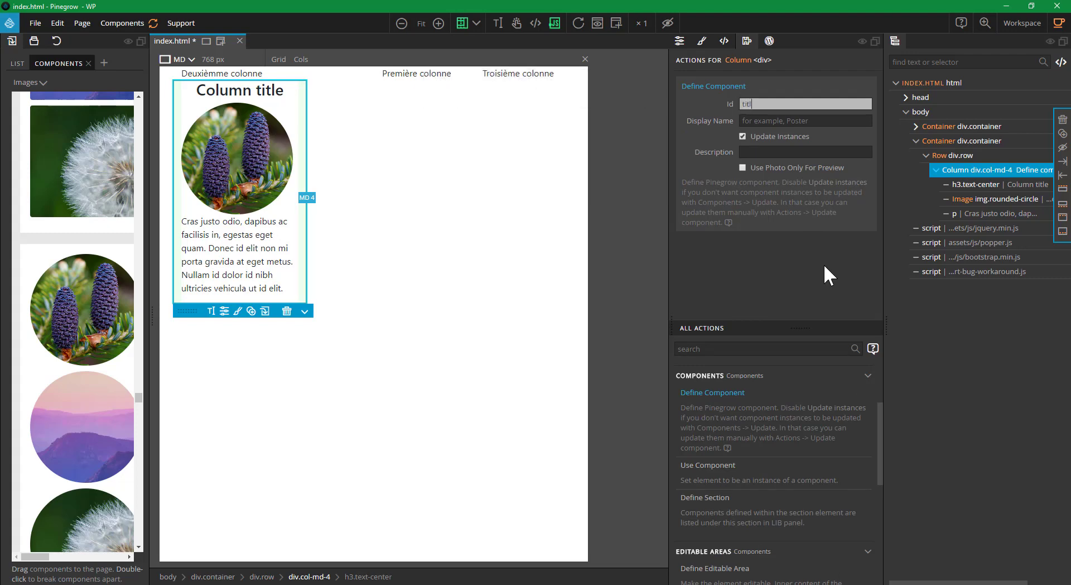
text(ed-picture)
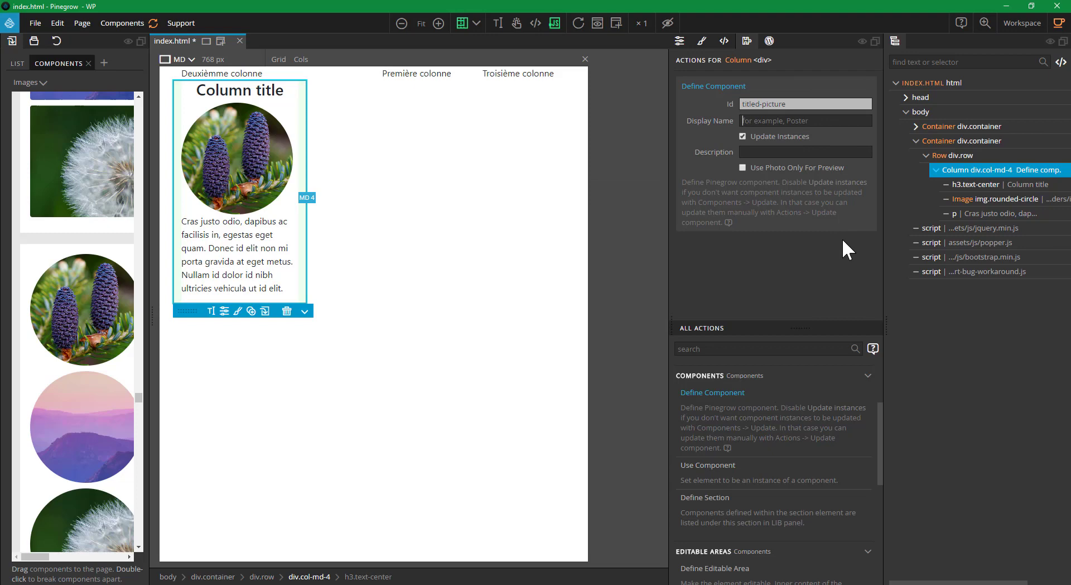
key(Tab)
text(Image av)
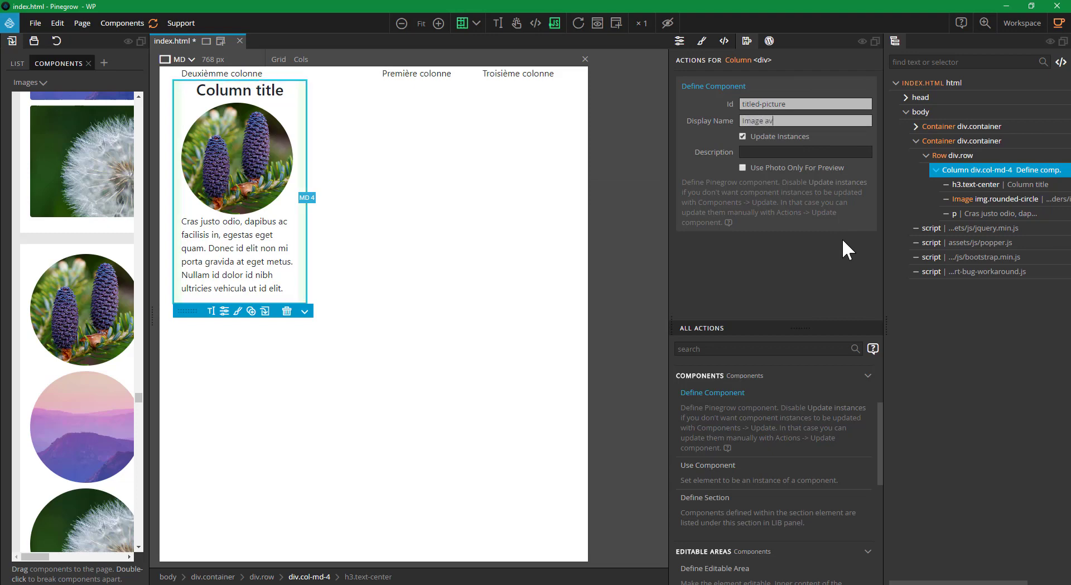
text(ec titre)
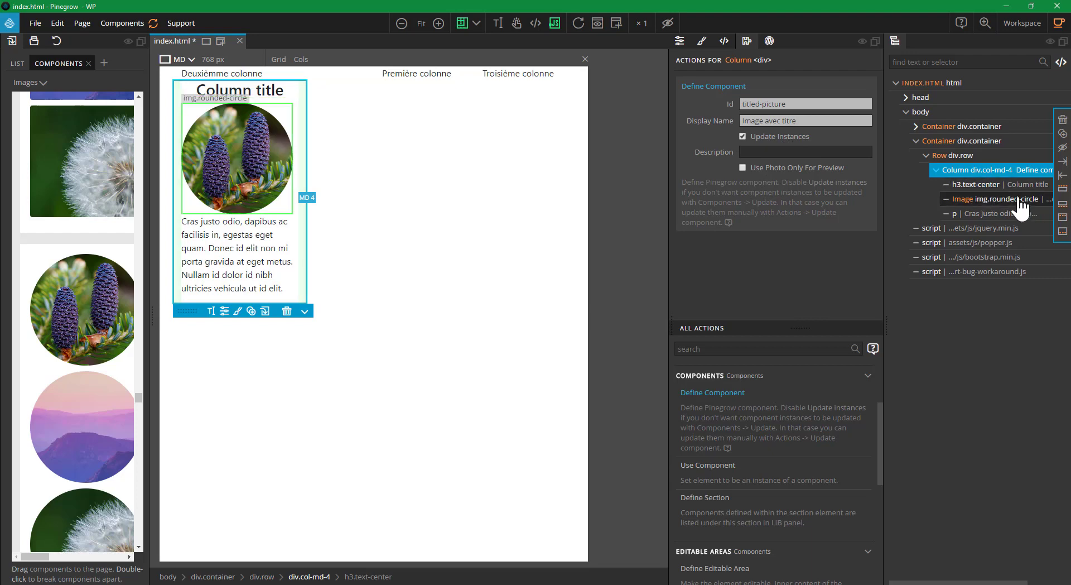
Define a component section named Perso on the titled-picture column.
click(977, 185)
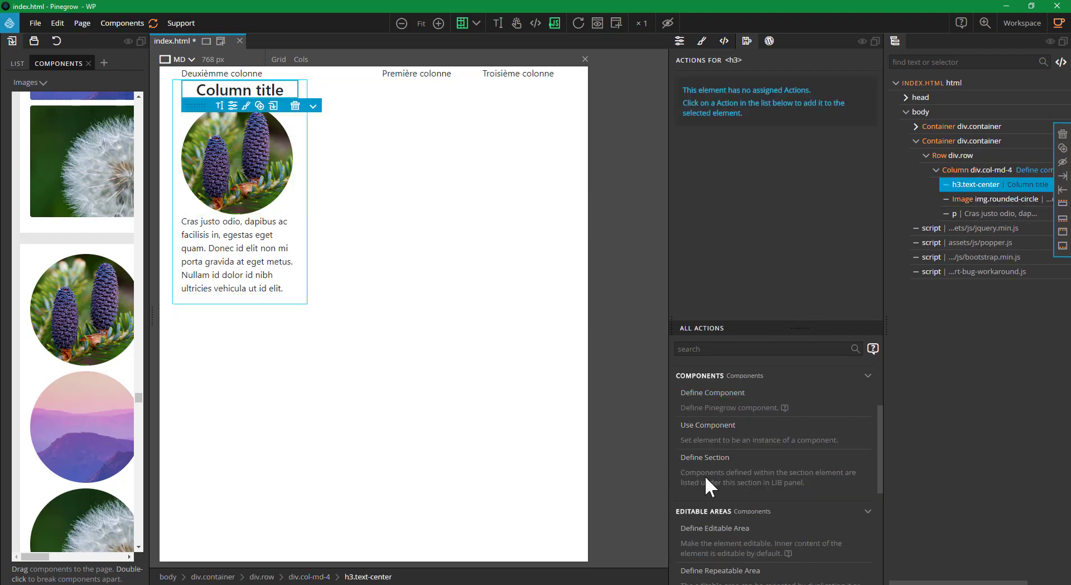
click(983, 171)
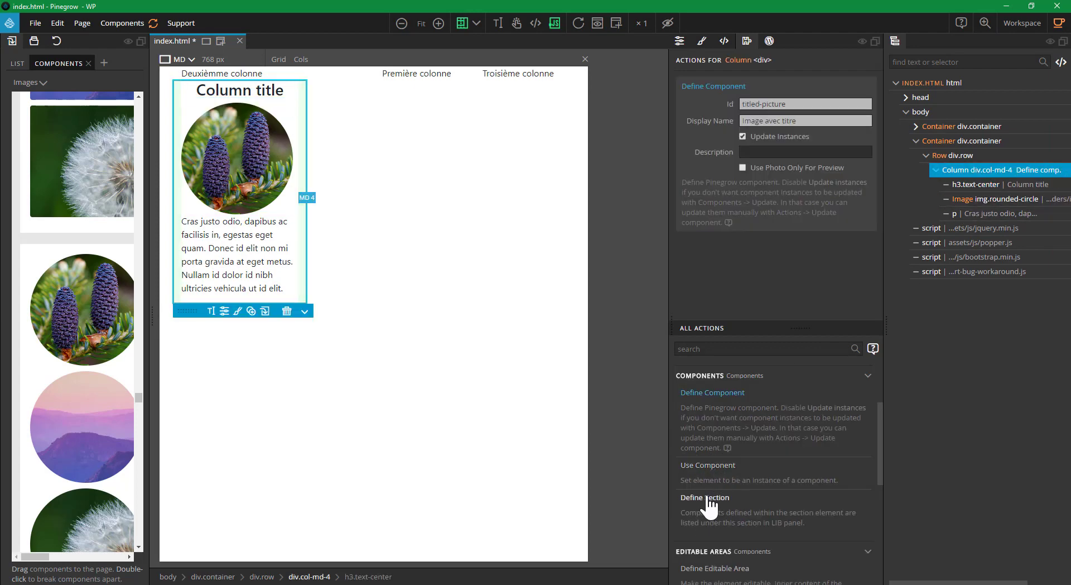
click(707, 498)
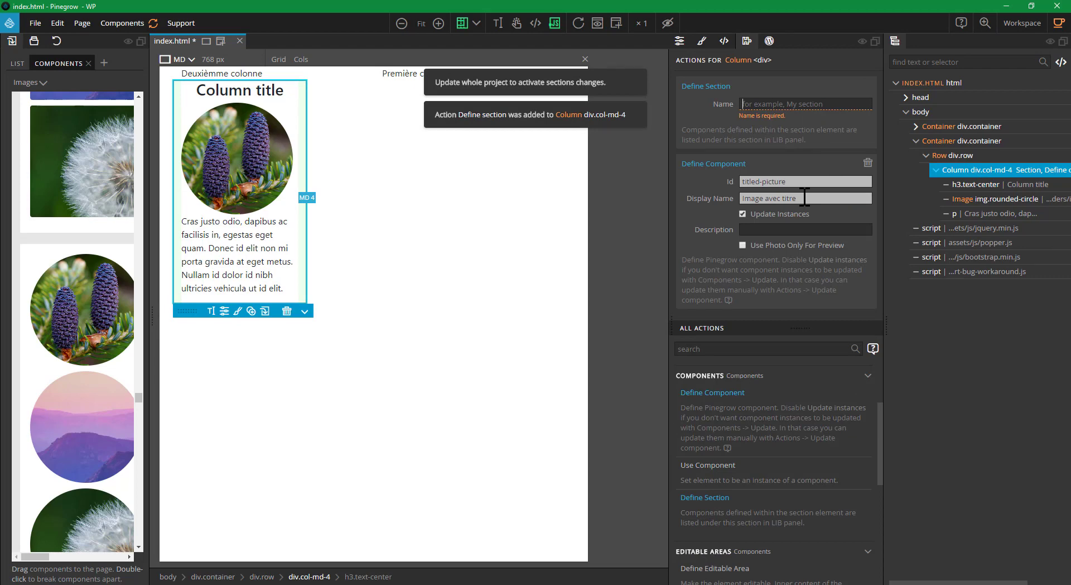
text(Perso)
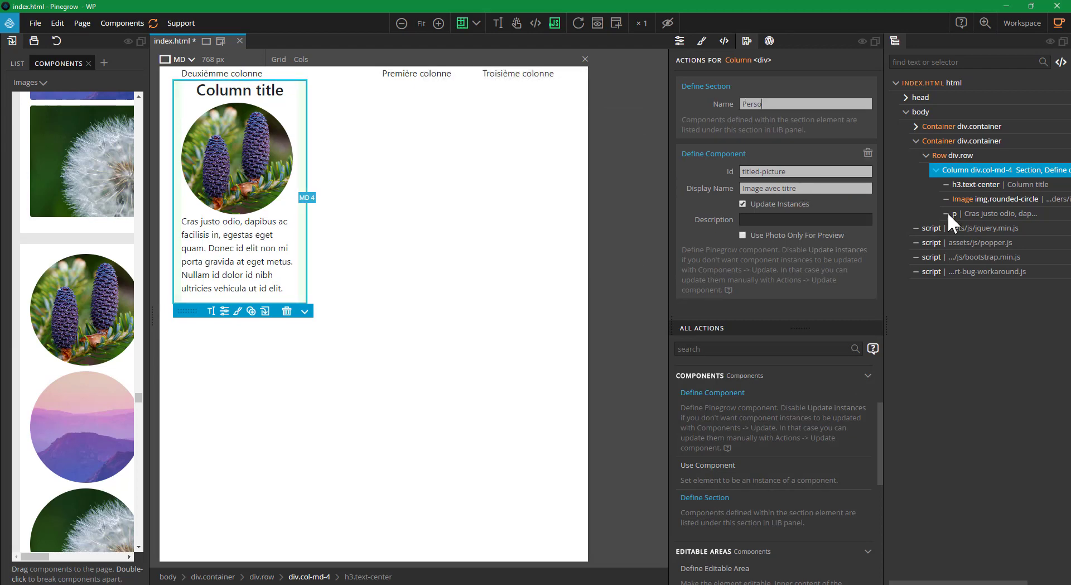
Define the column's h3 heading as an editable area with the field id titre.
click(959, 185)
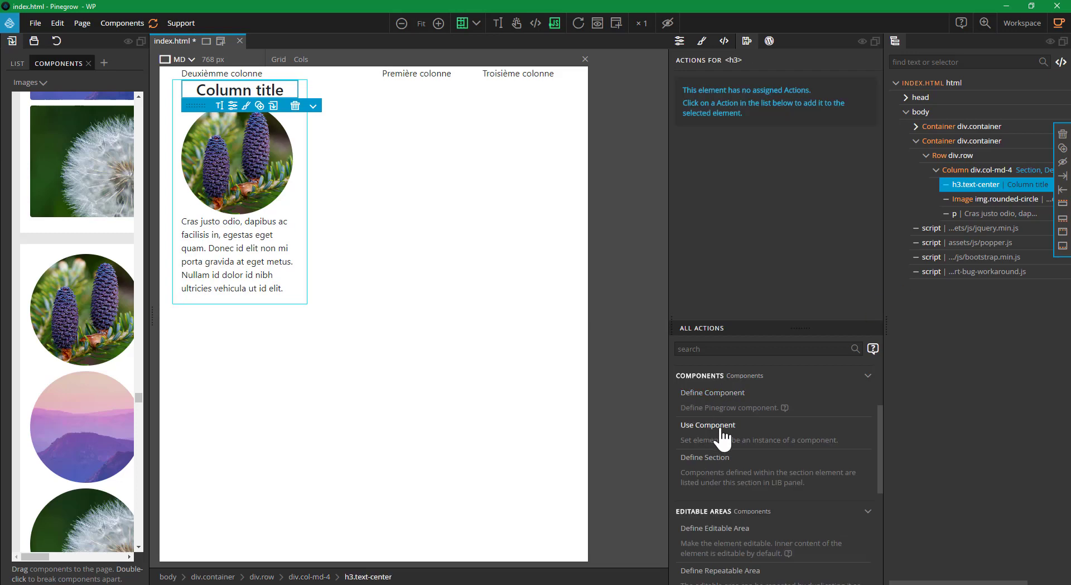
scroll(750, 441, down, 2)
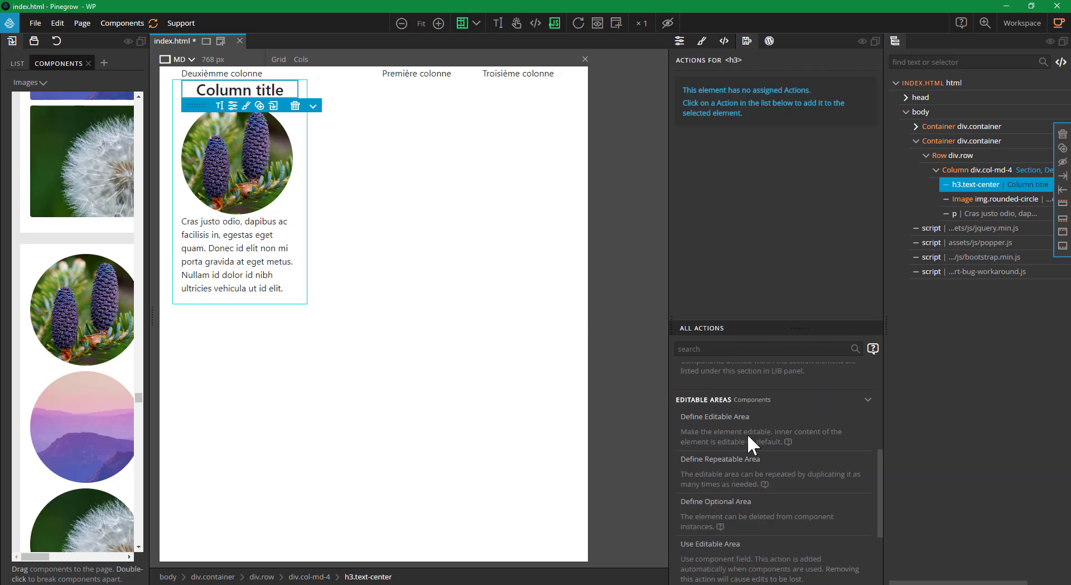
click(715, 416)
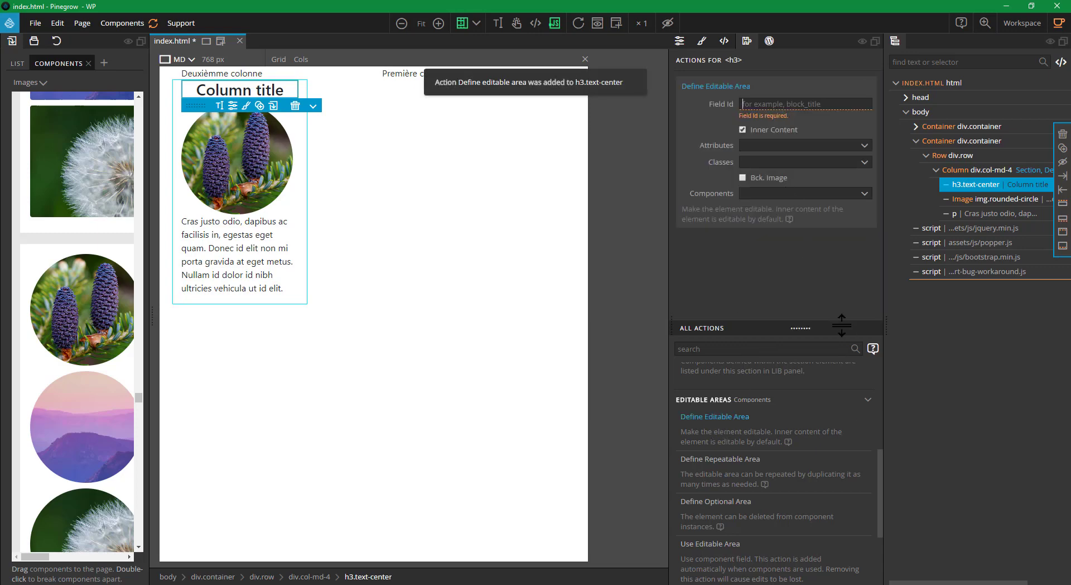
text(titre)
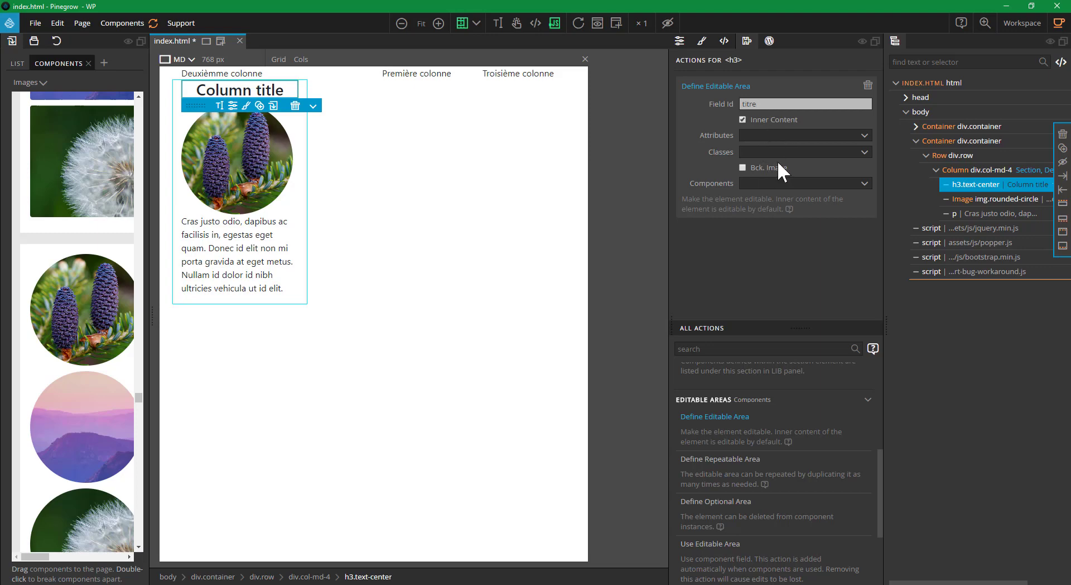
Define the column's paragraph as an editable area with the field id explications.
click(982, 200)
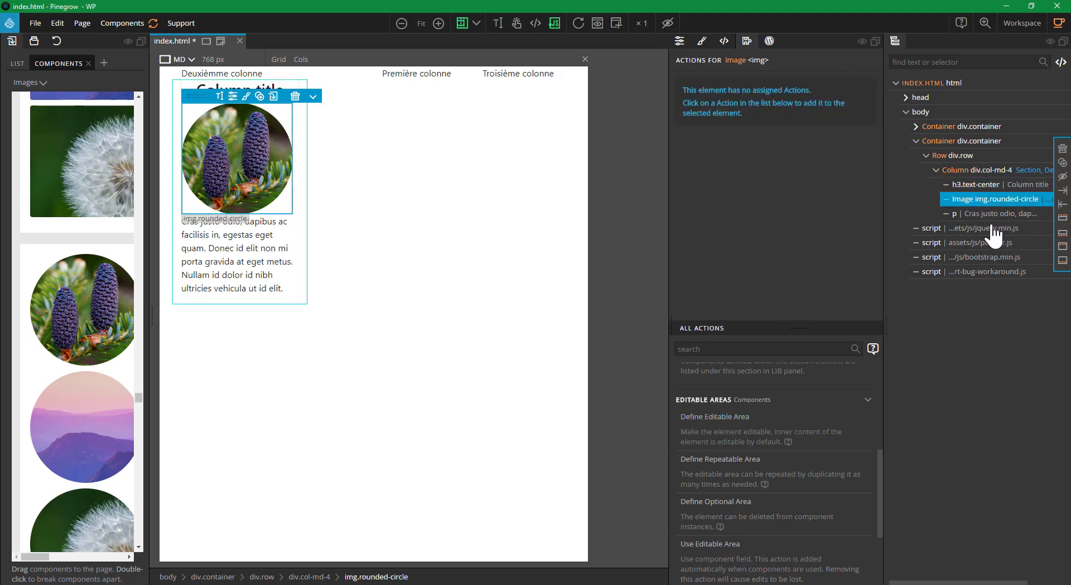
click(983, 216)
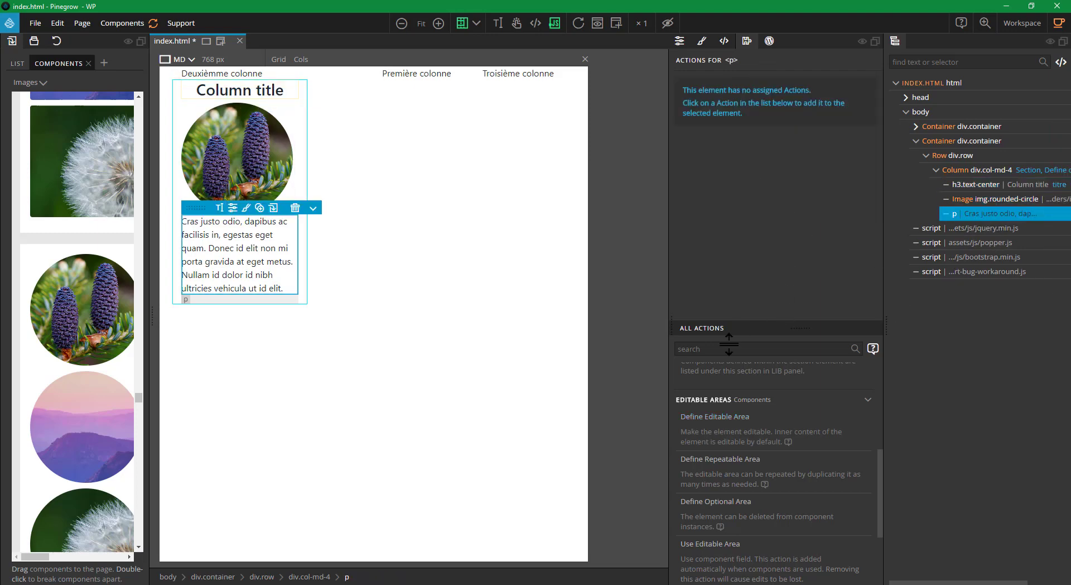
click(733, 418)
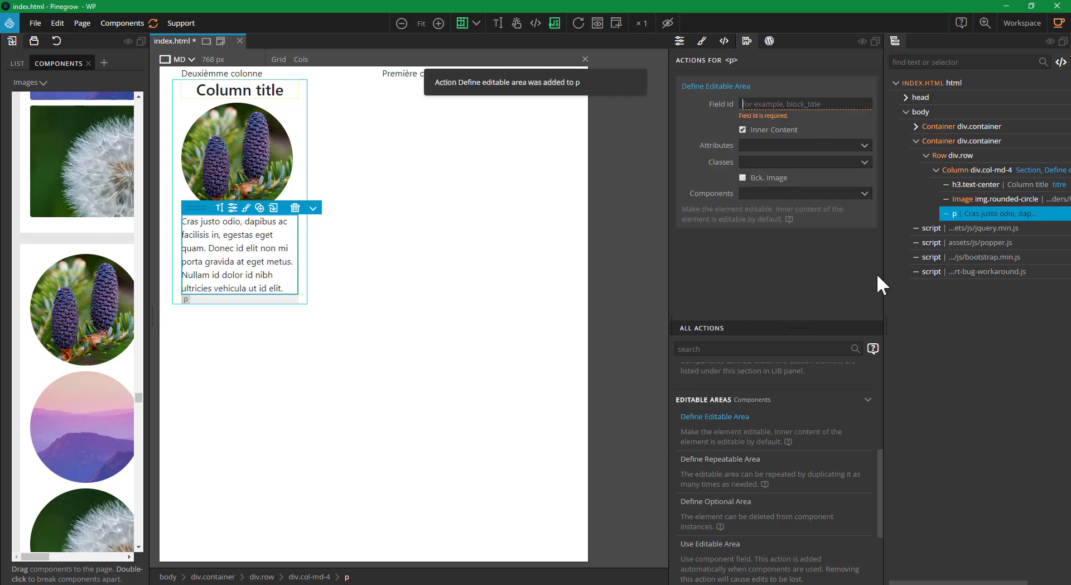
text(explications)
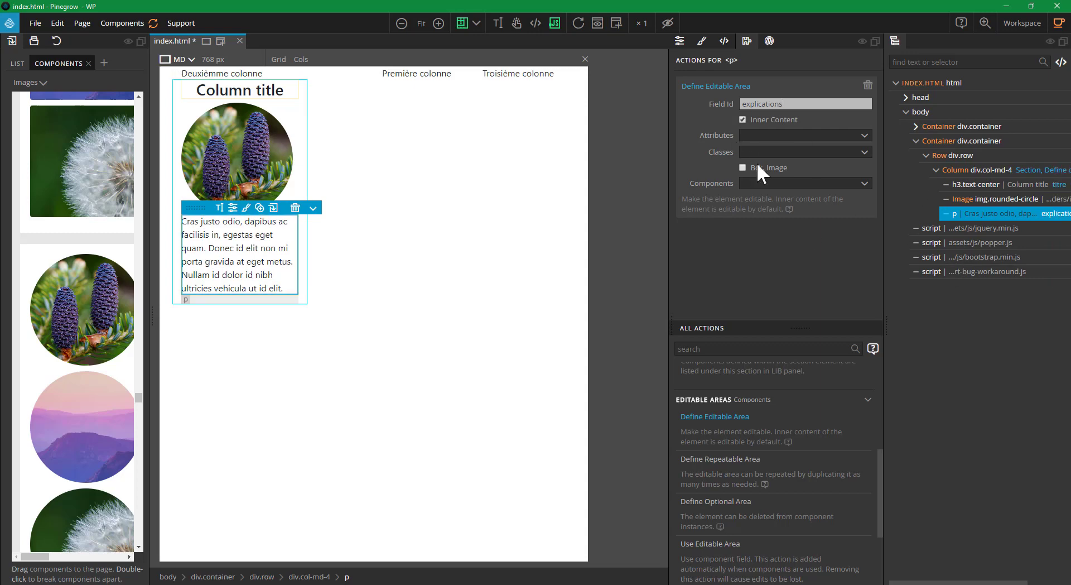
Update the project's components with the titled-picture definition and save index.html.
click(962, 185)
click(961, 171)
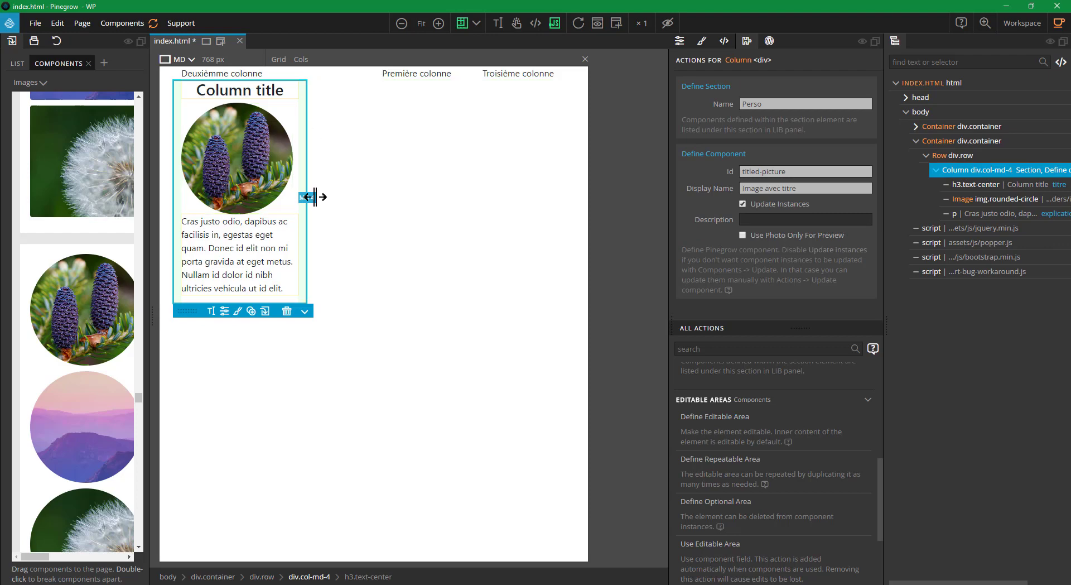
click(154, 24)
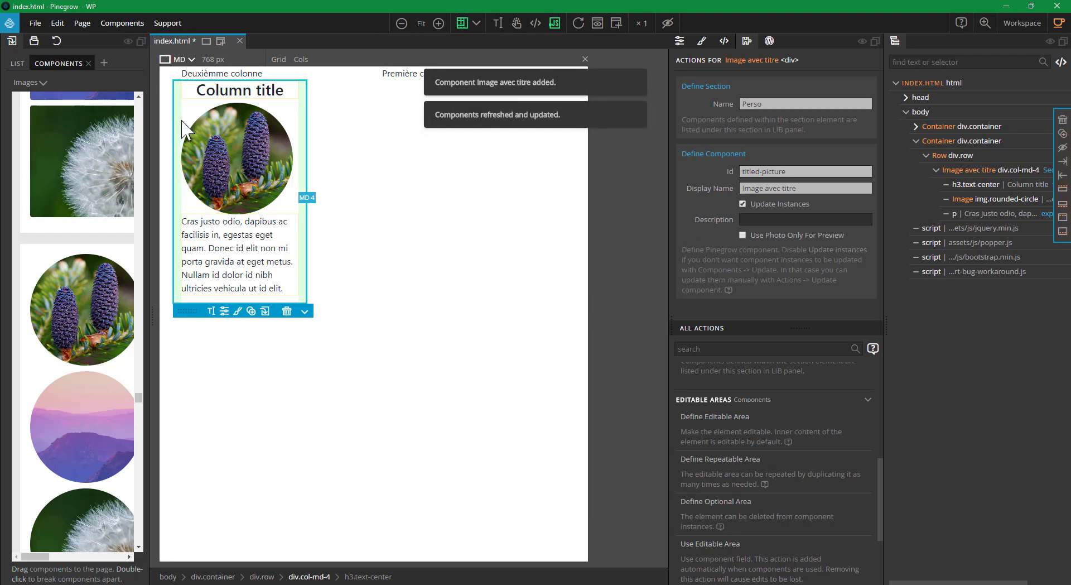
key(ctrl+s)
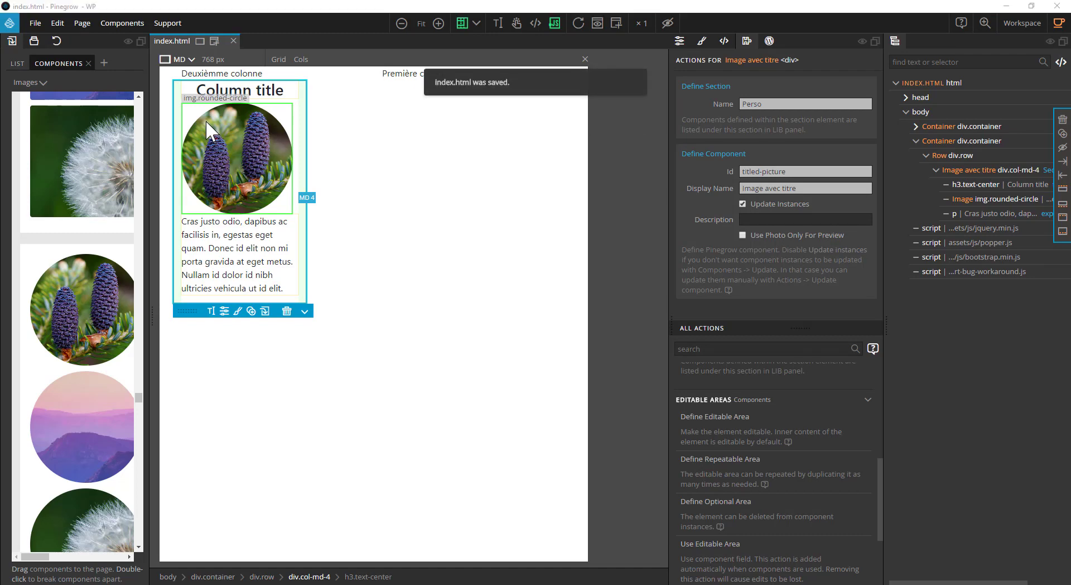
click(936, 170)
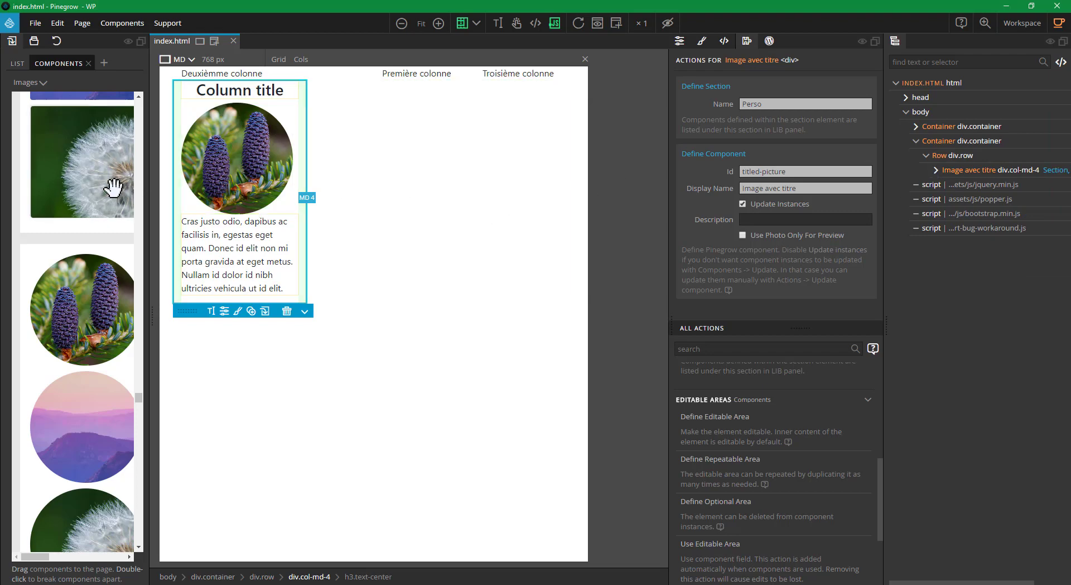
Add two "Image avec titre" component instances from the Perso section after the existing column in the row, and save the page.
scroll(95, 217, down, 3)
click(18, 64)
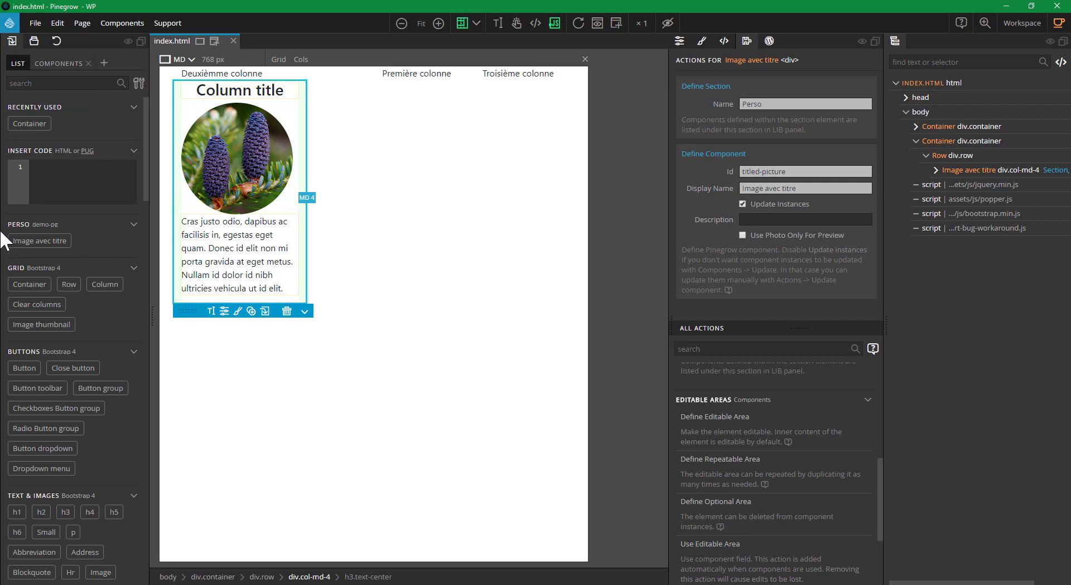
mouse_move(36, 240)
mouse_move(220, 244)
mouse_down()
mouse_move(753, 289)
mouse_move(947, 196)
mouse_move(922, 179)
mouse_move(933, 182)
mouse_move(917, 186)
mouse_up()
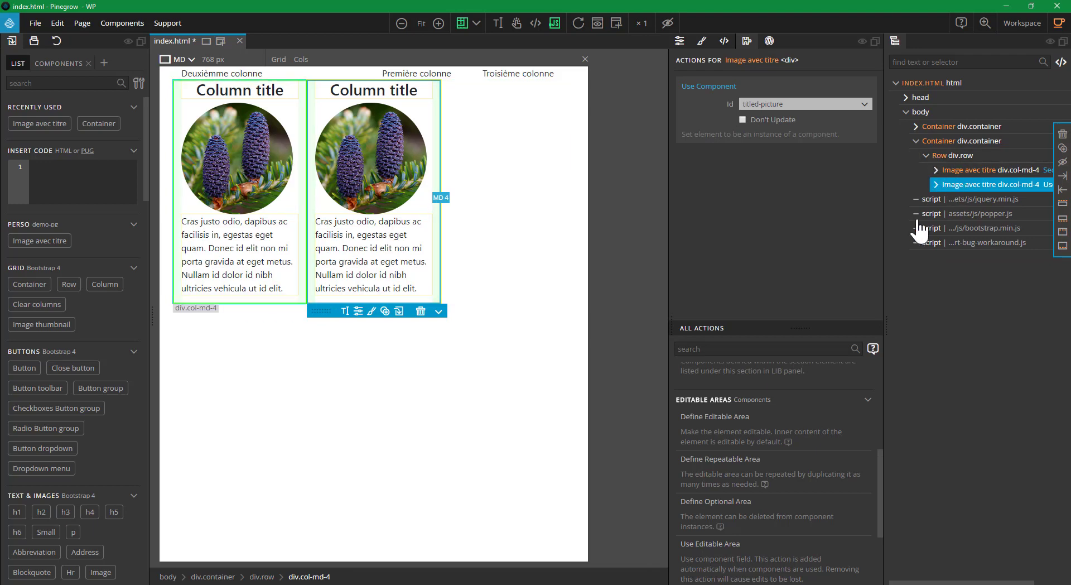
drag(33, 239, 968, 195)
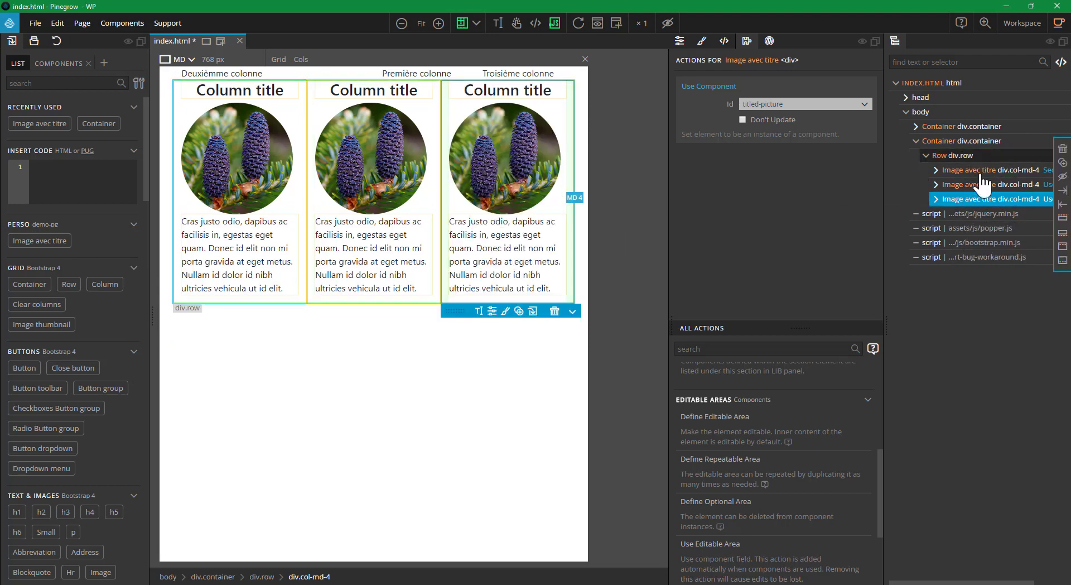
key(ctrl+s)
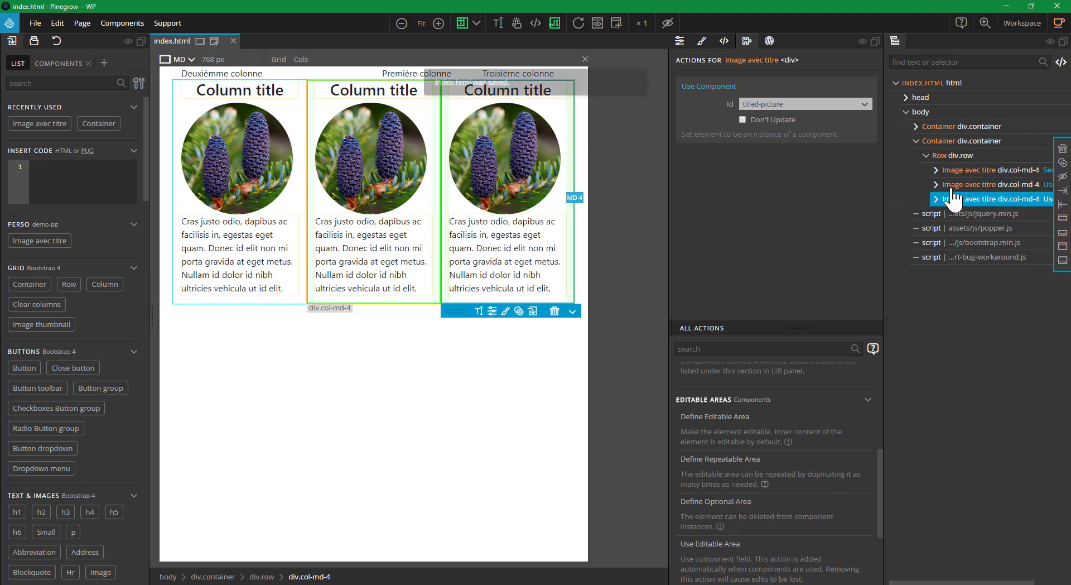
Select the first column's circular image and display its properties.
click(265, 163)
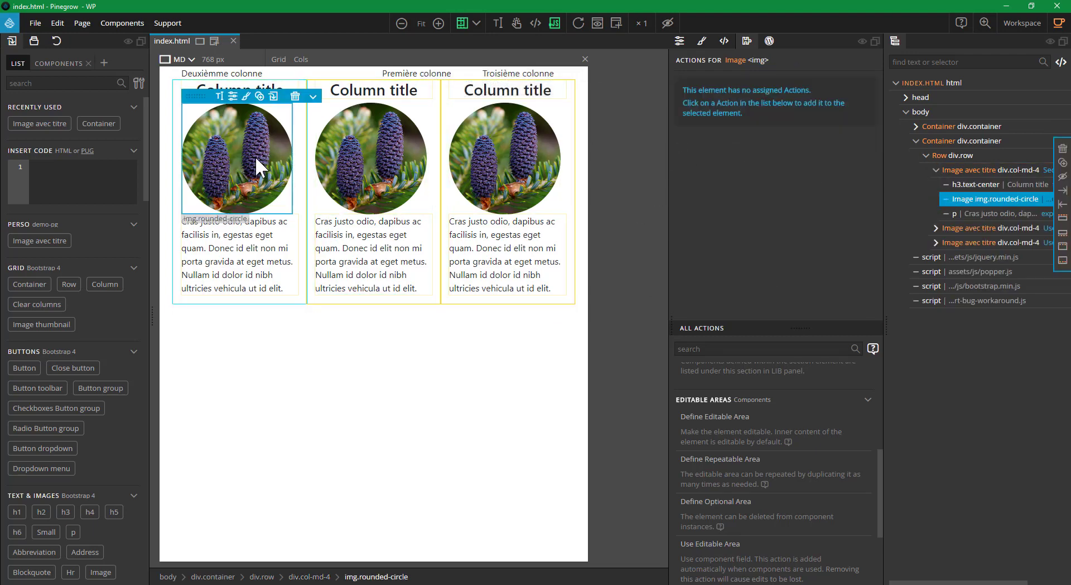
right_click(255, 155)
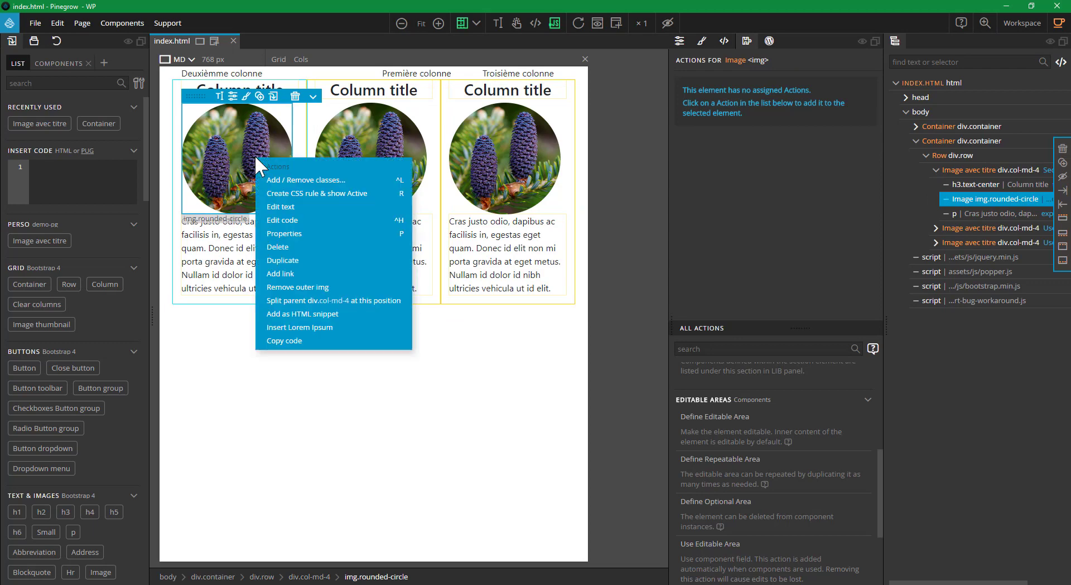
click(212, 157)
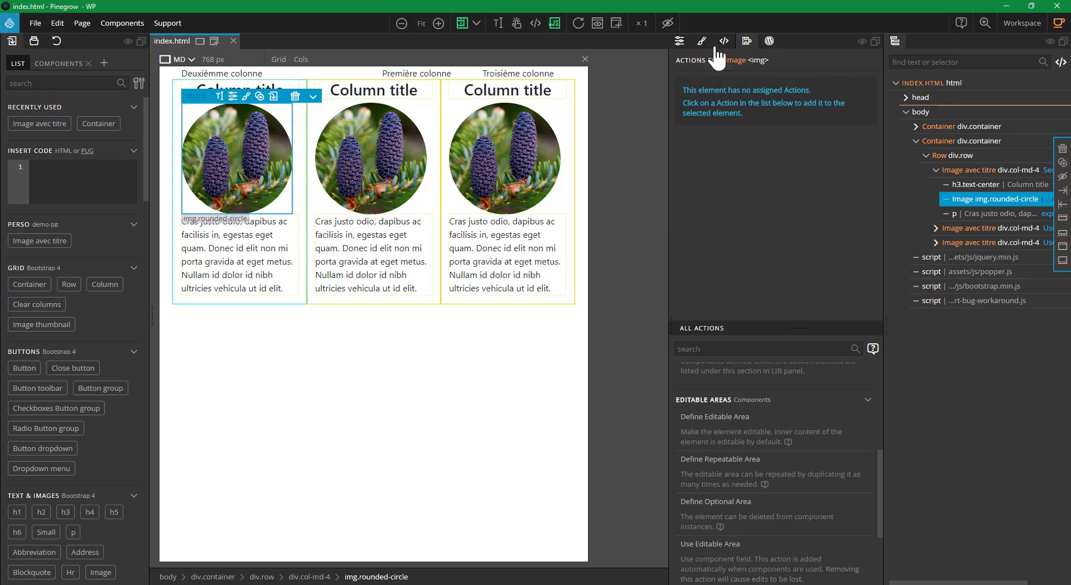
click(680, 41)
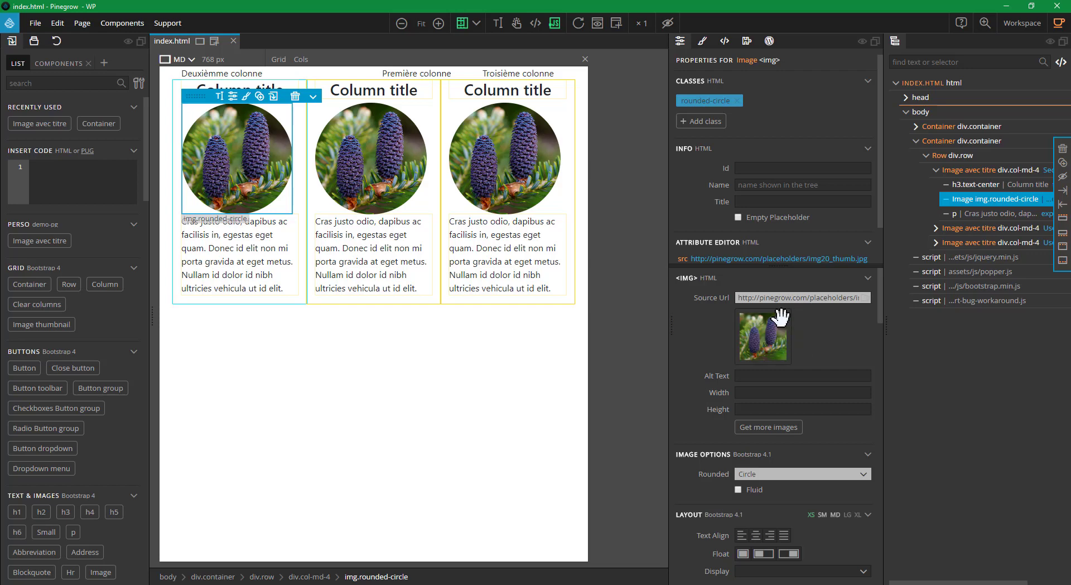
Try to replace the first column's image with the orange butterfly photo from the Unsplash search.
click(763, 338)
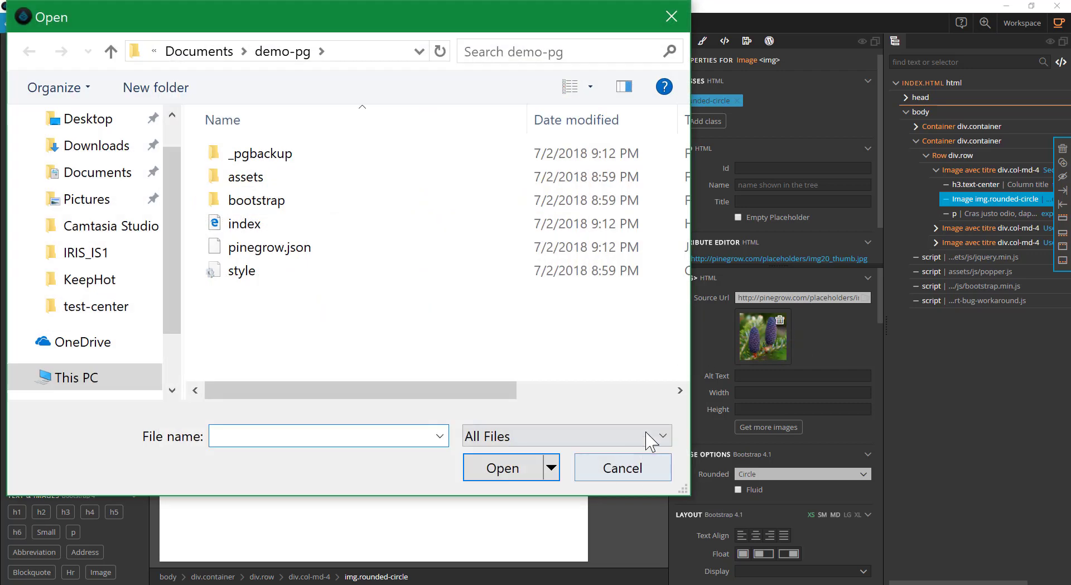
click(644, 473)
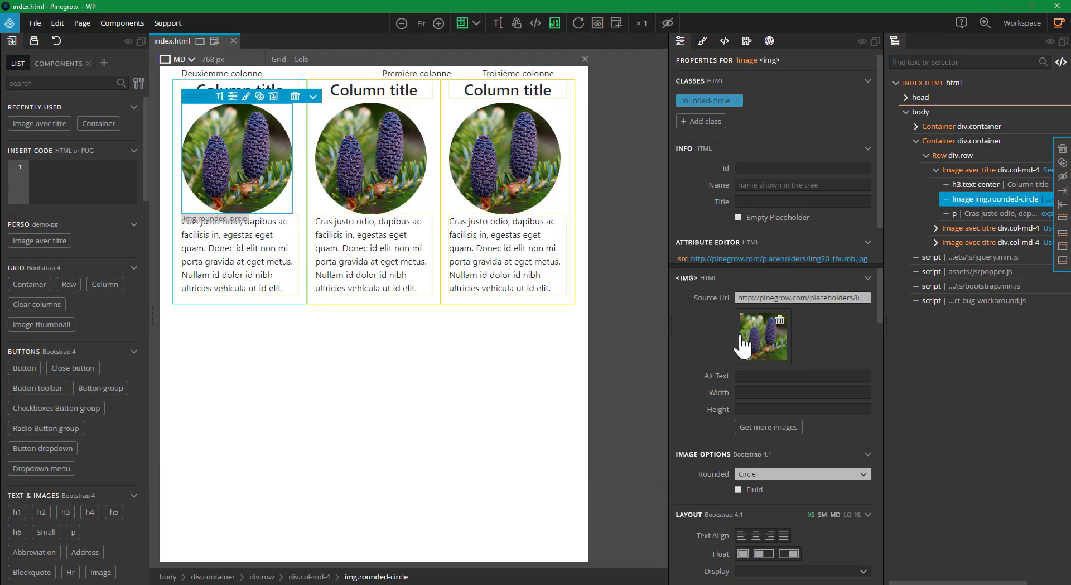
click(759, 425)
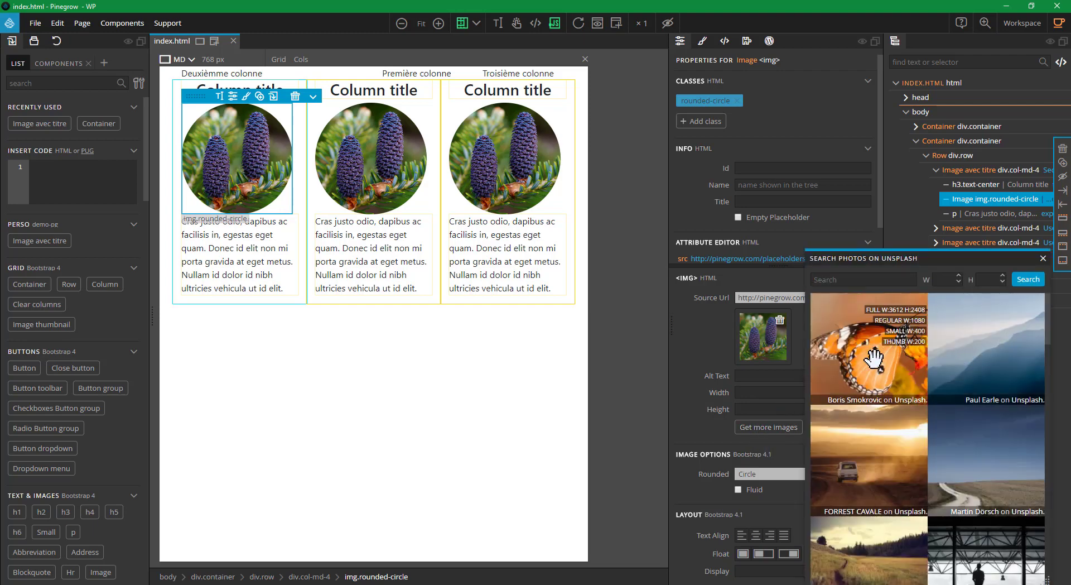
click(872, 339)
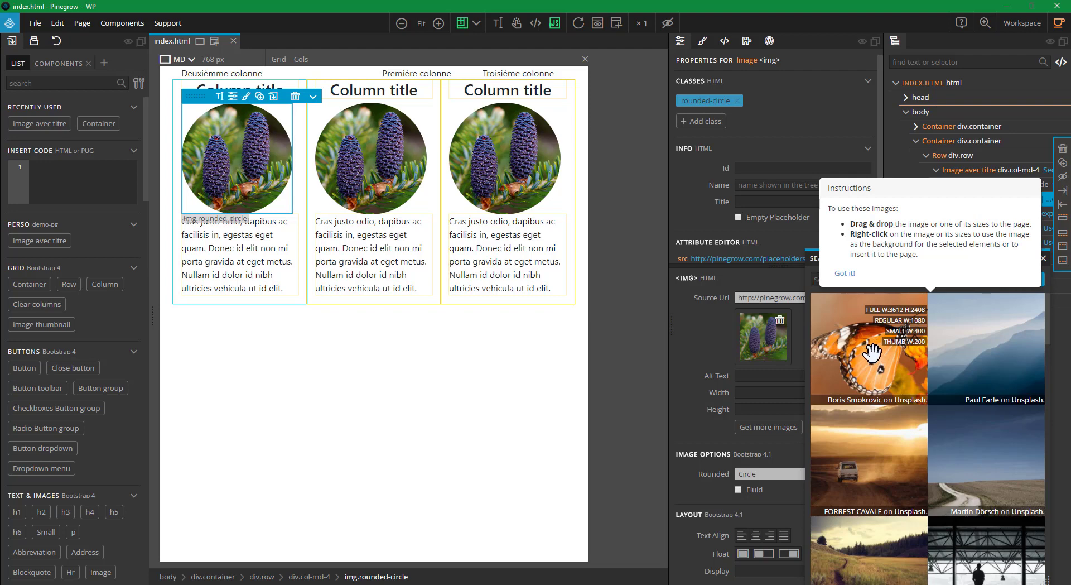
right_click(847, 330)
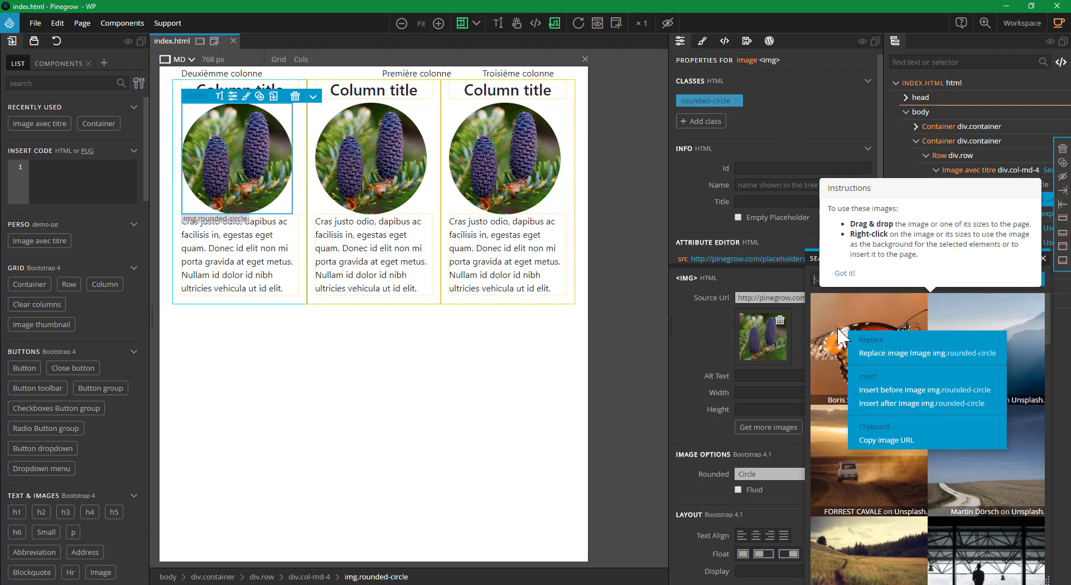
click(872, 357)
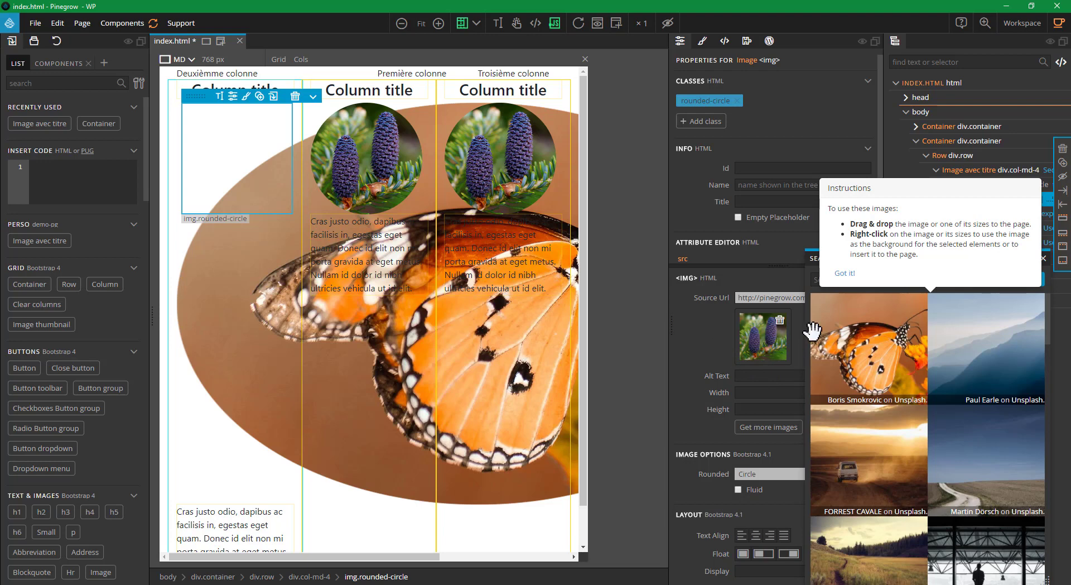
Undo the butterfly photo replacement in the first column and close the photo search.
click(854, 278)
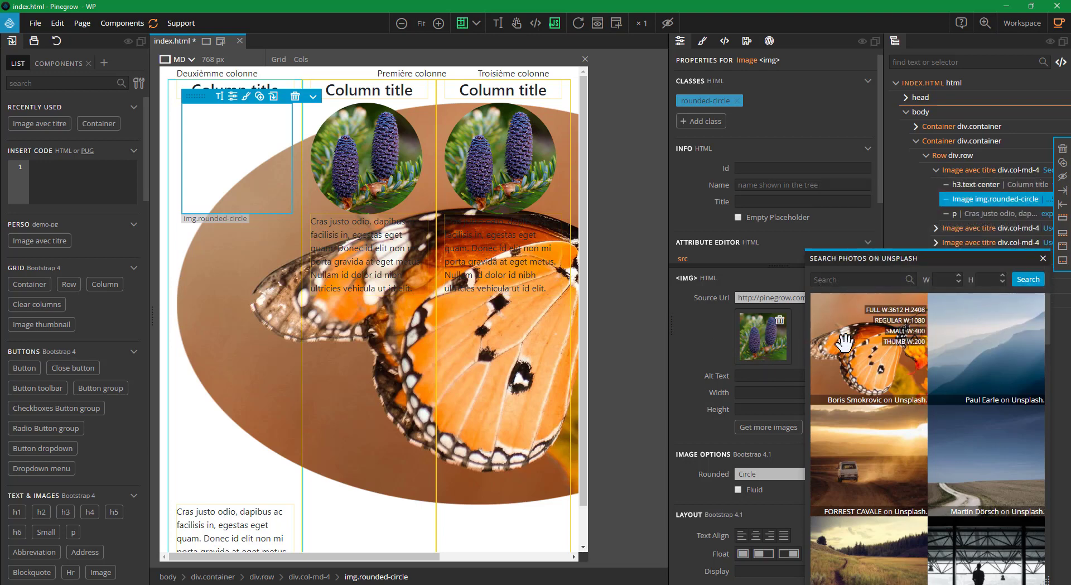
drag(870, 340, 792, 330)
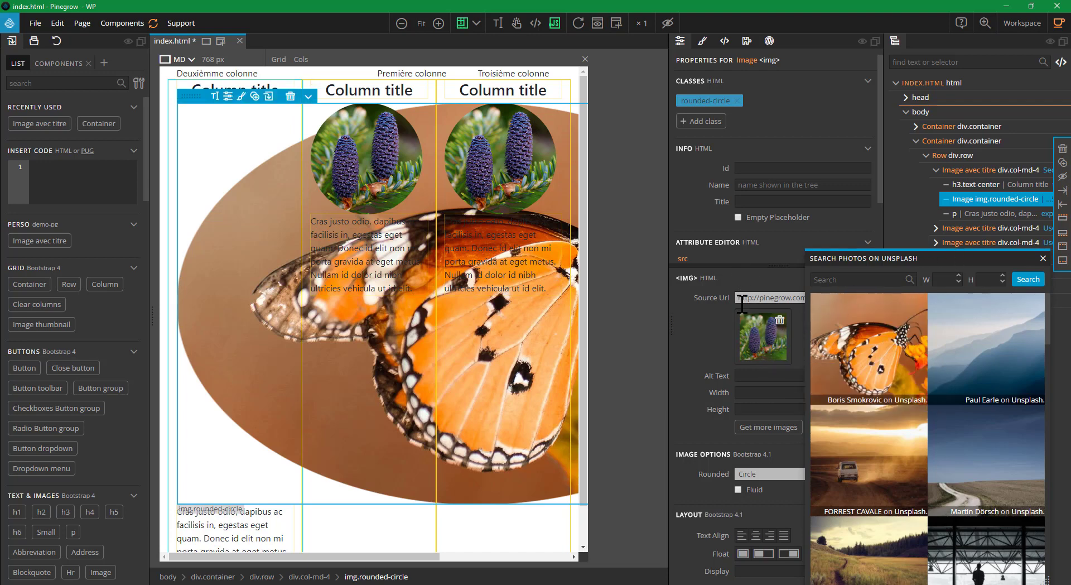
click(708, 311)
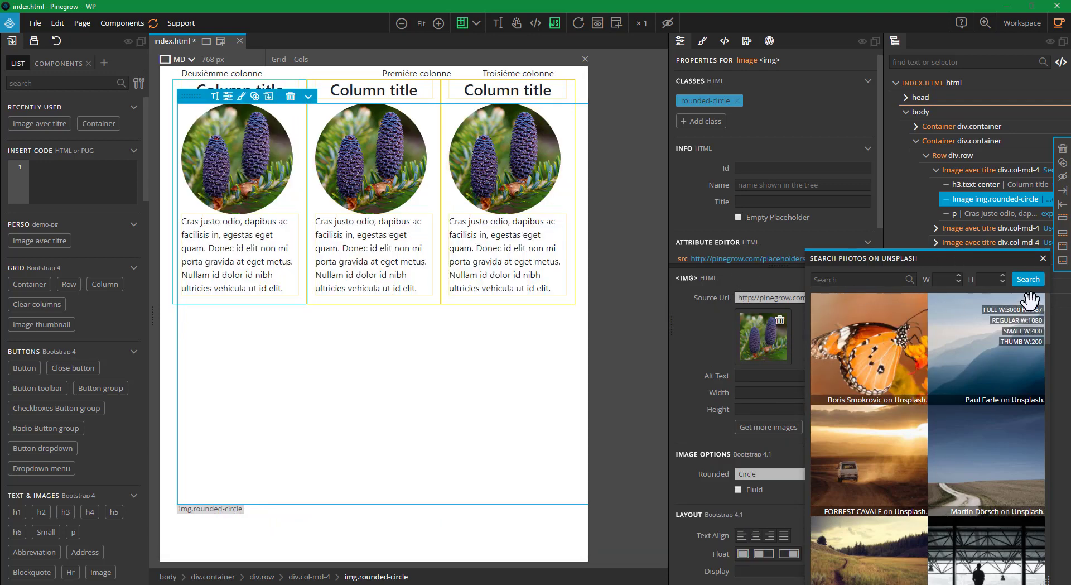
click(1042, 258)
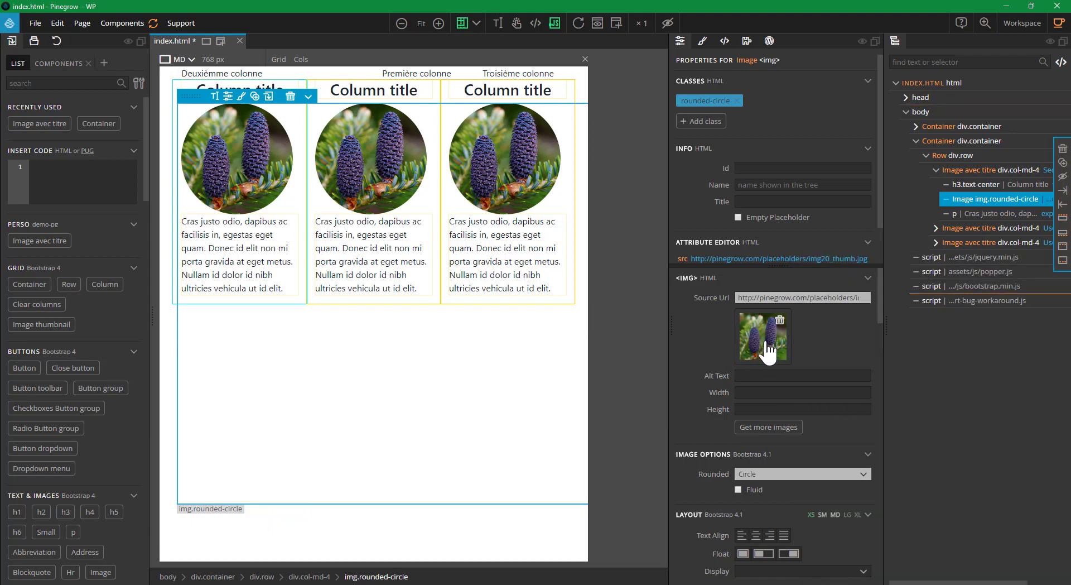
Replace the first column's circular image with the orange butterfly photo from the Unsplash search.
click(769, 427)
mouse_move(864, 348)
mouse_move(868, 359)
mouse_down()
mouse_move(754, 391)
mouse_move(759, 335)
mouse_move(698, 334)
mouse_move(241, 154)
mouse_move(889, 196)
mouse_move(965, 270)
mouse_move(985, 270)
mouse_move(874, 316)
mouse_move(855, 339)
mouse_up()
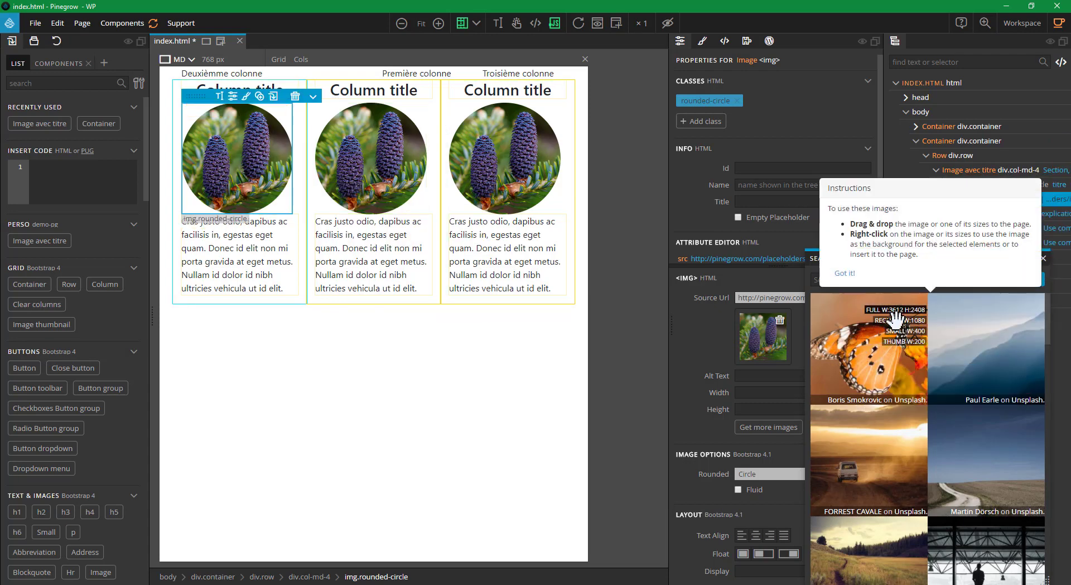
right_click(862, 344)
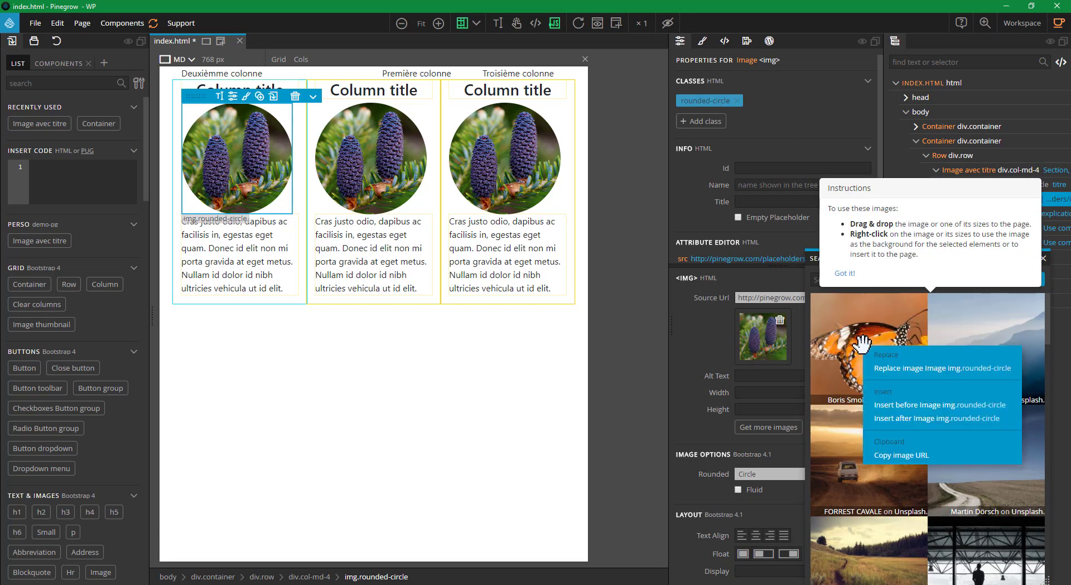
click(948, 370)
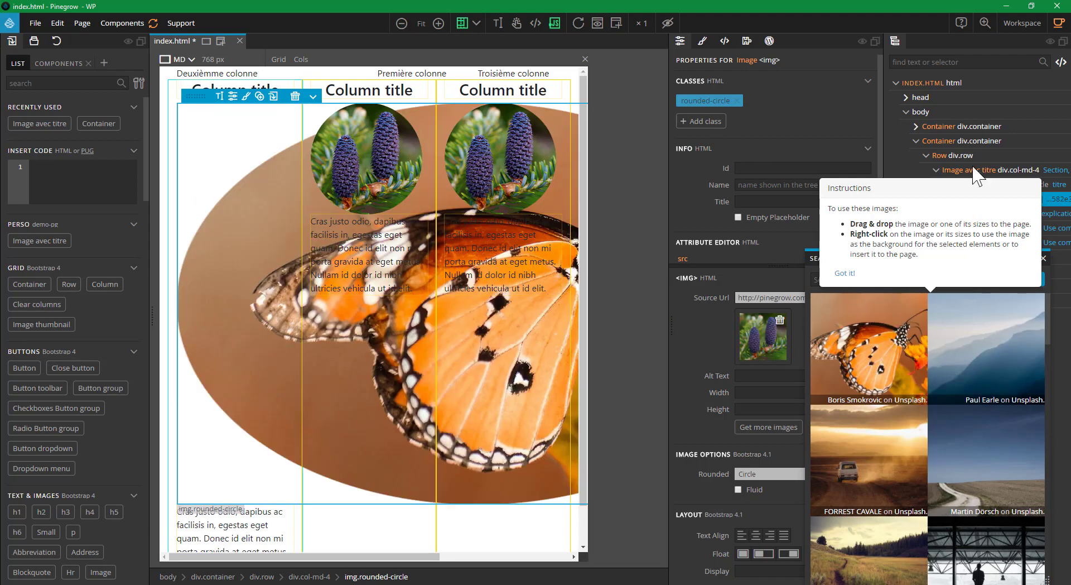
Reselect the first column's image, close the photo search, and update the component instances with the new picture.
click(996, 170)
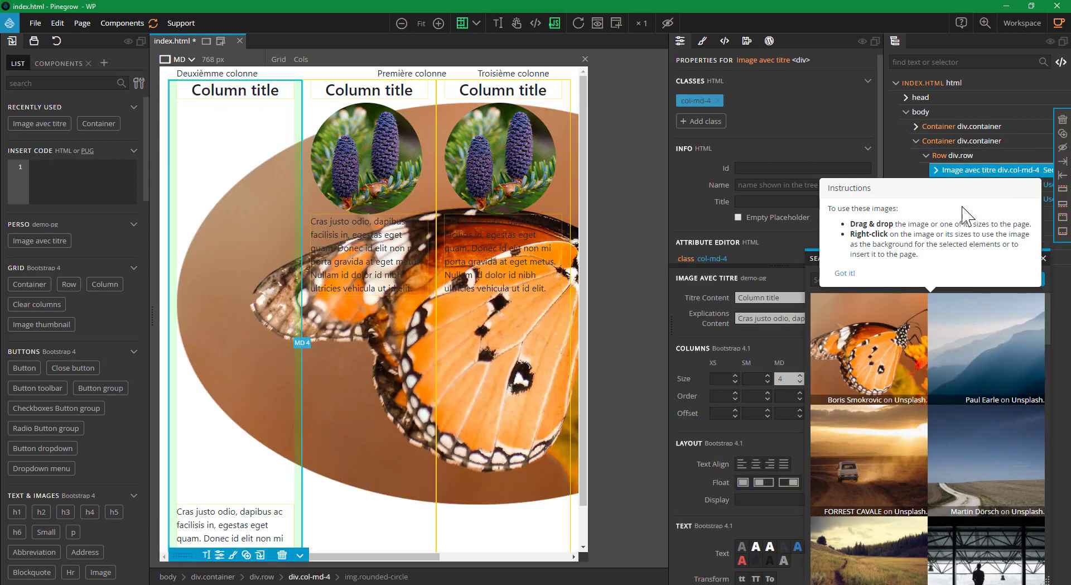
click(843, 273)
click(935, 169)
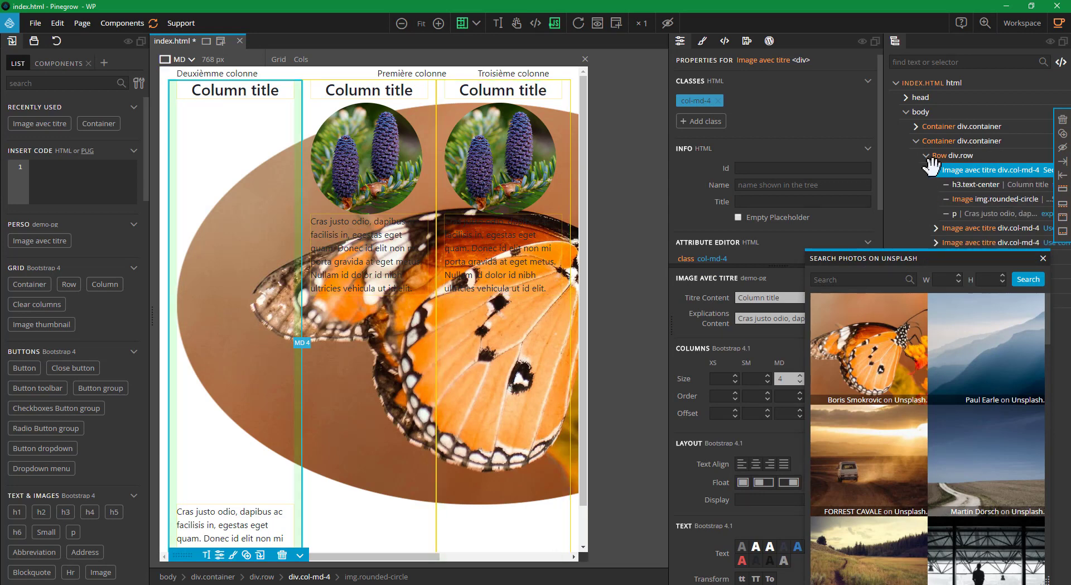
click(983, 199)
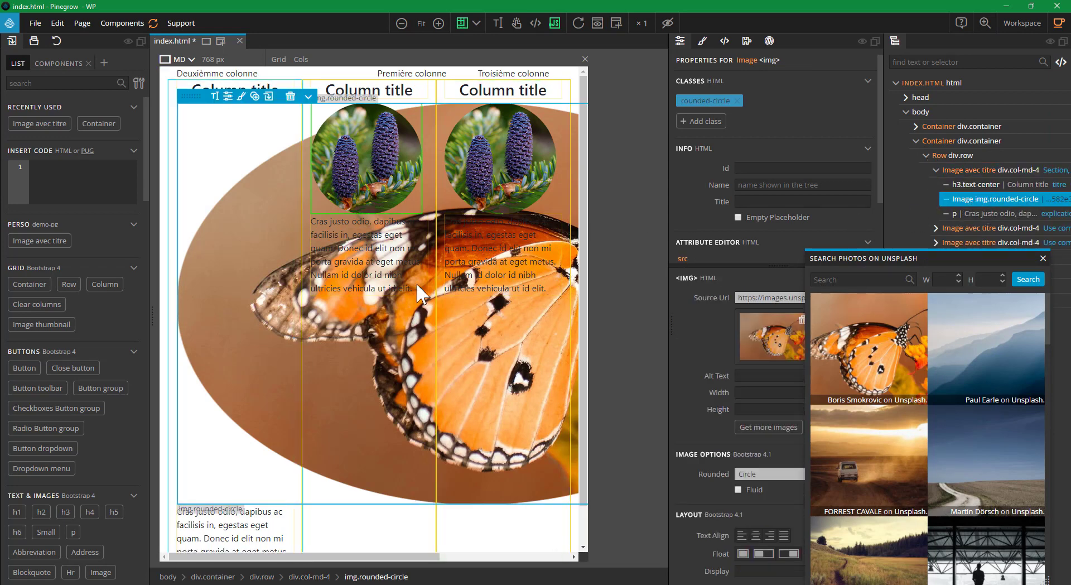
click(1042, 258)
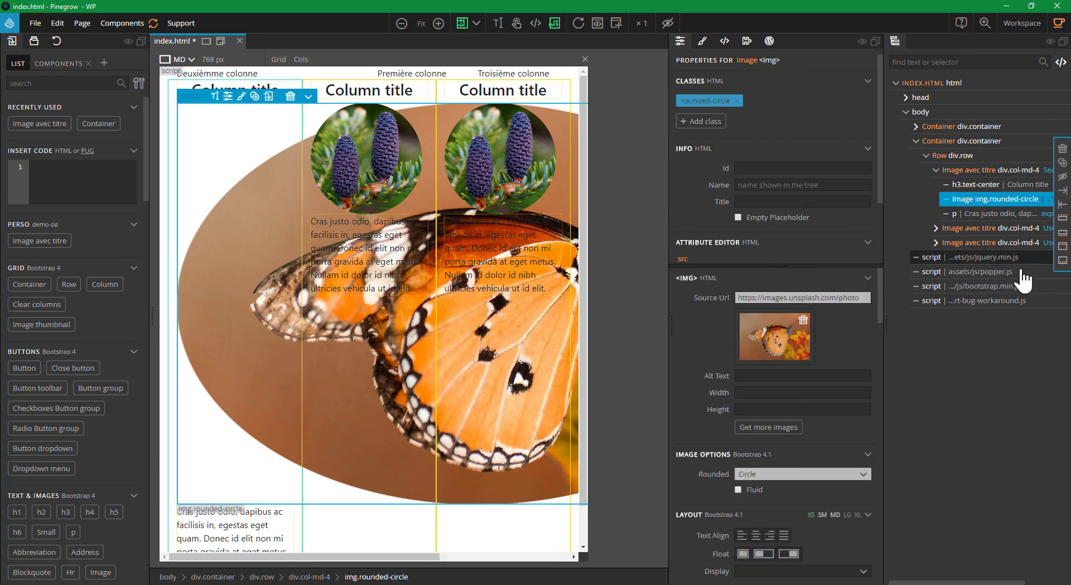
click(153, 25)
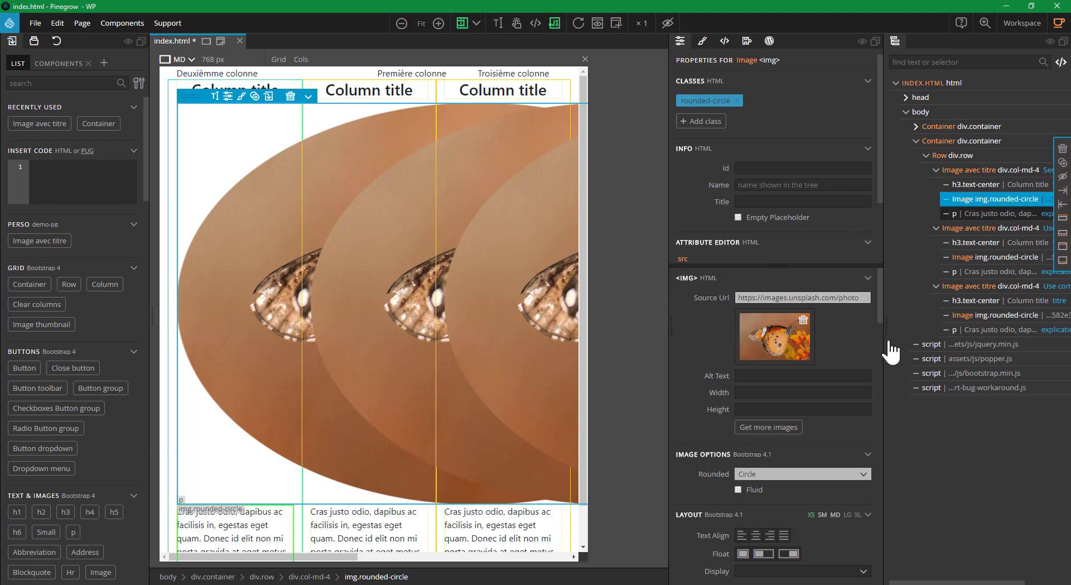
Examine the HTML code of the first column's butterfly image, and close the code editor.
mouse_move(913, 581)
mouse_down()
mouse_move(960, 581)
mouse_move(913, 582)
mouse_up()
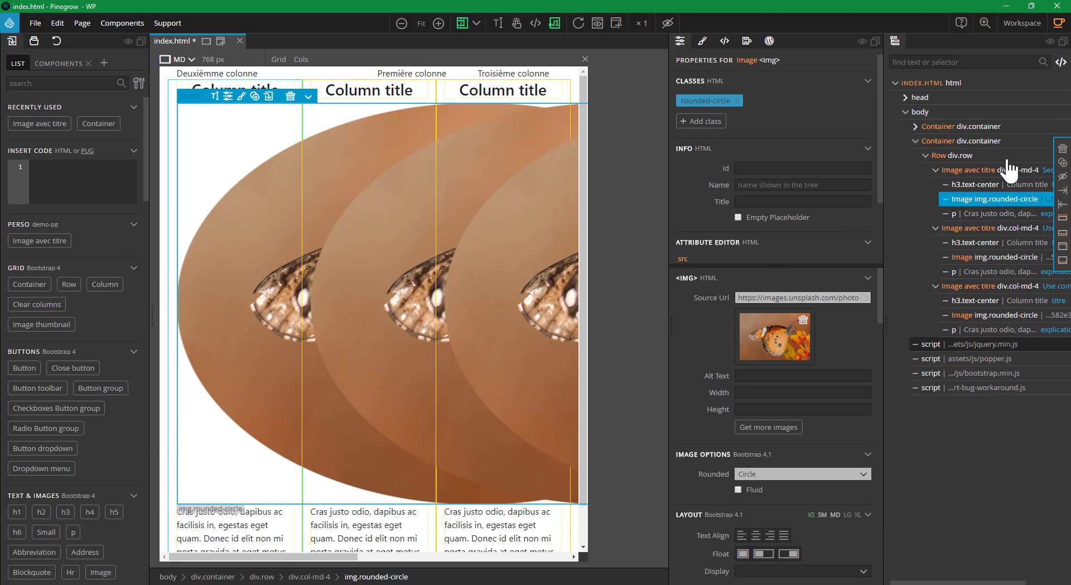
right_click(980, 204)
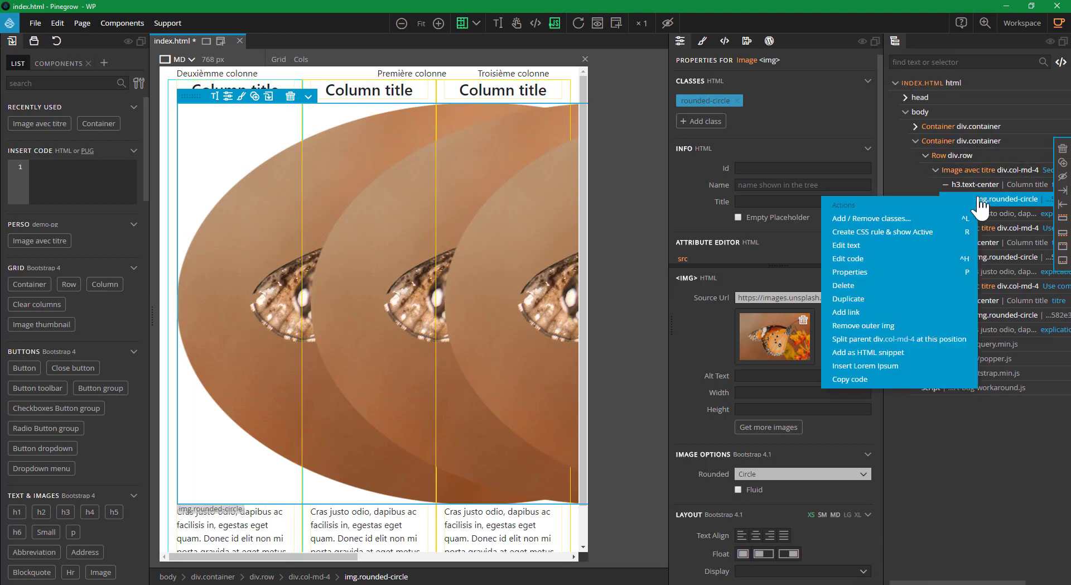
click(918, 247)
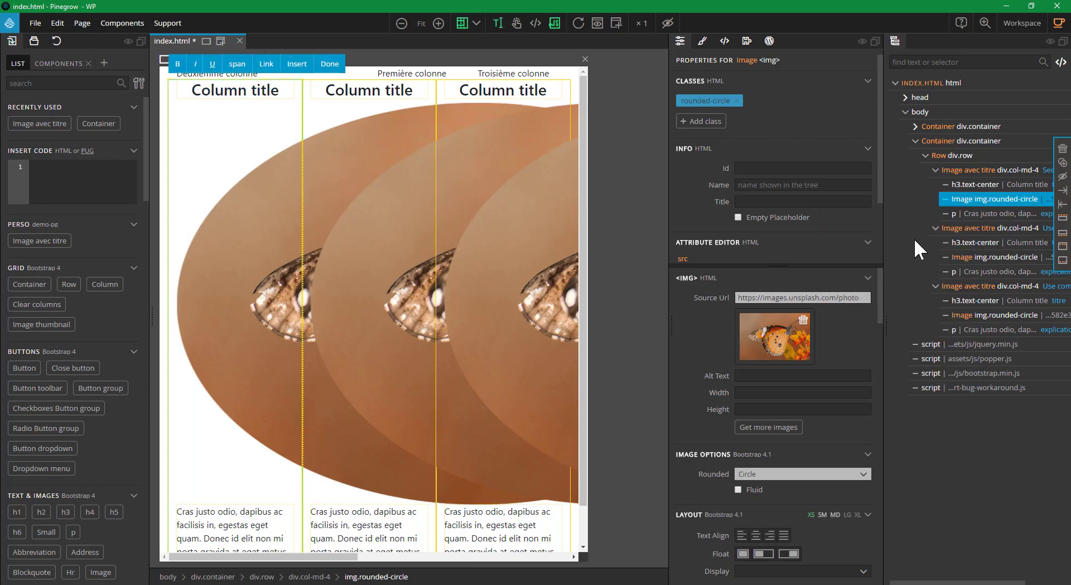
right_click(992, 207)
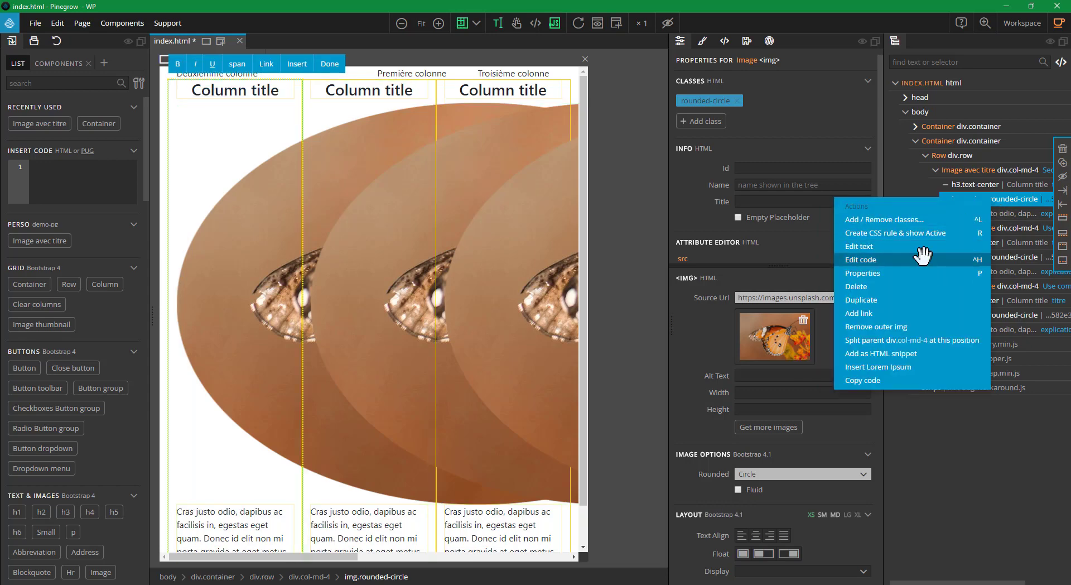
click(936, 247)
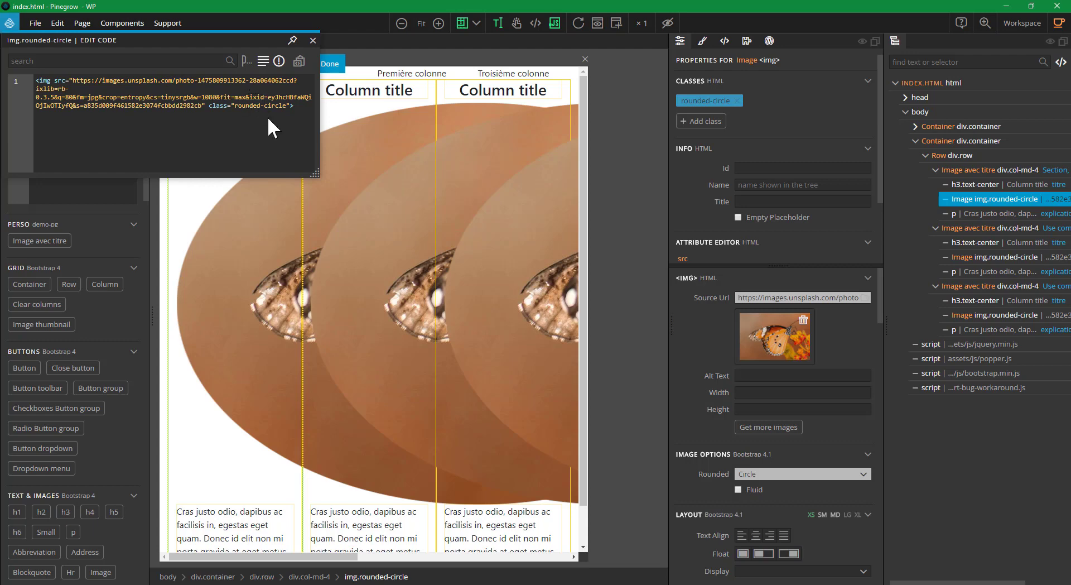
drag(317, 173, 391, 225)
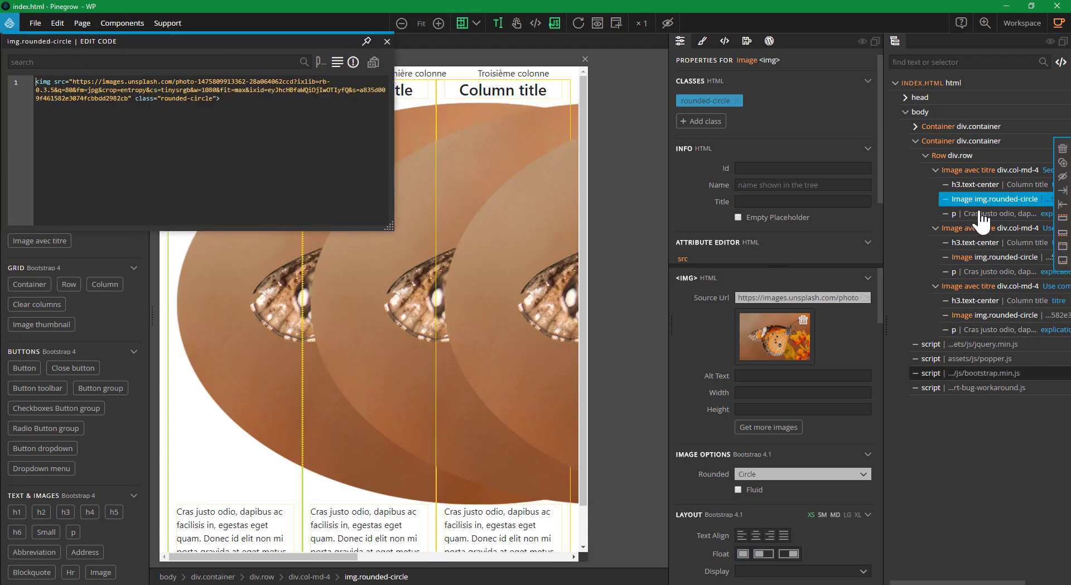
click(387, 42)
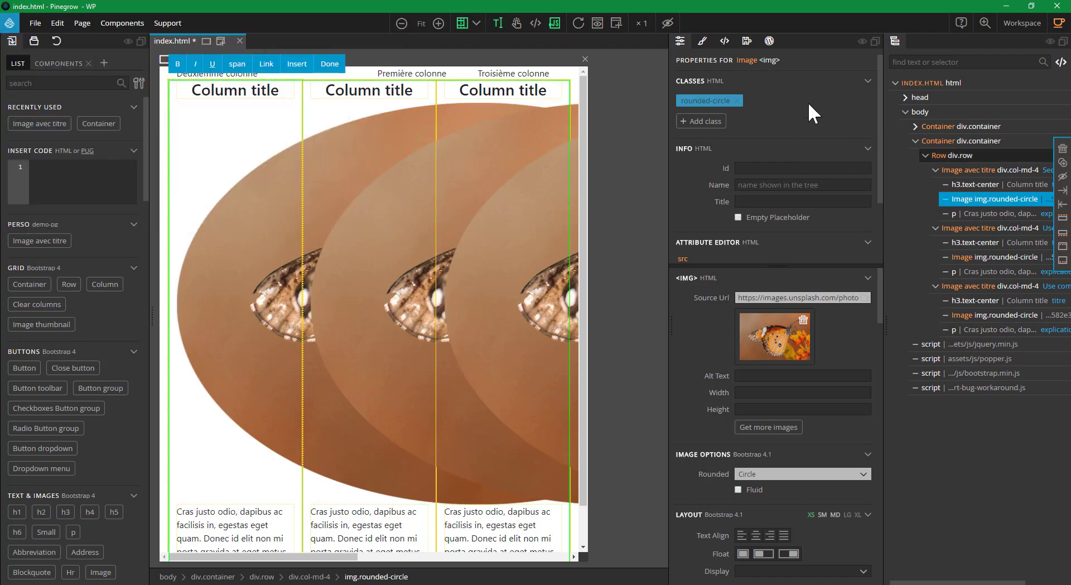
Make the first column's image fluid, update the component instances, and finish the open text editing.
click(702, 41)
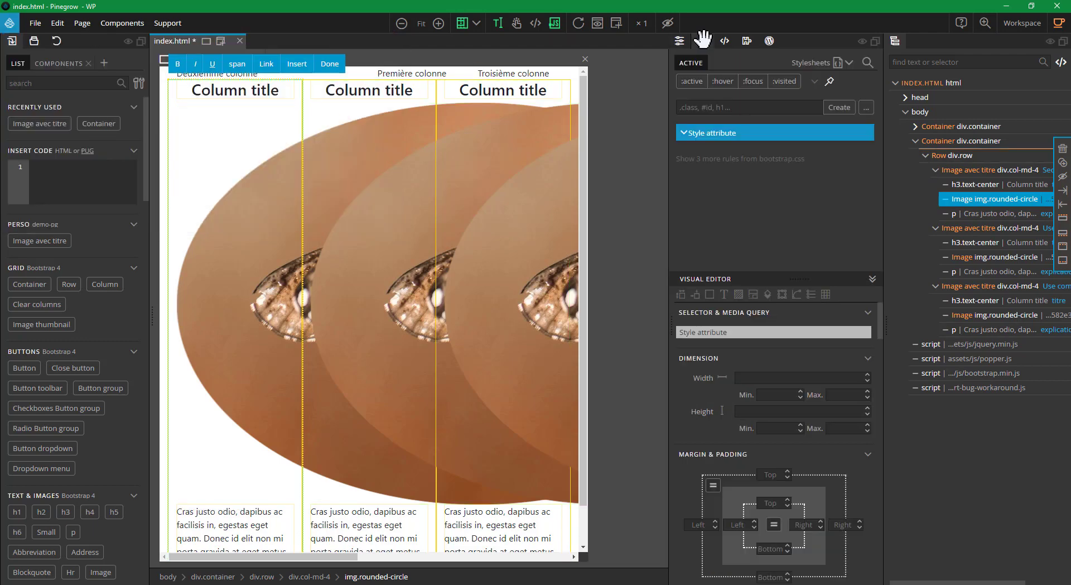
click(681, 41)
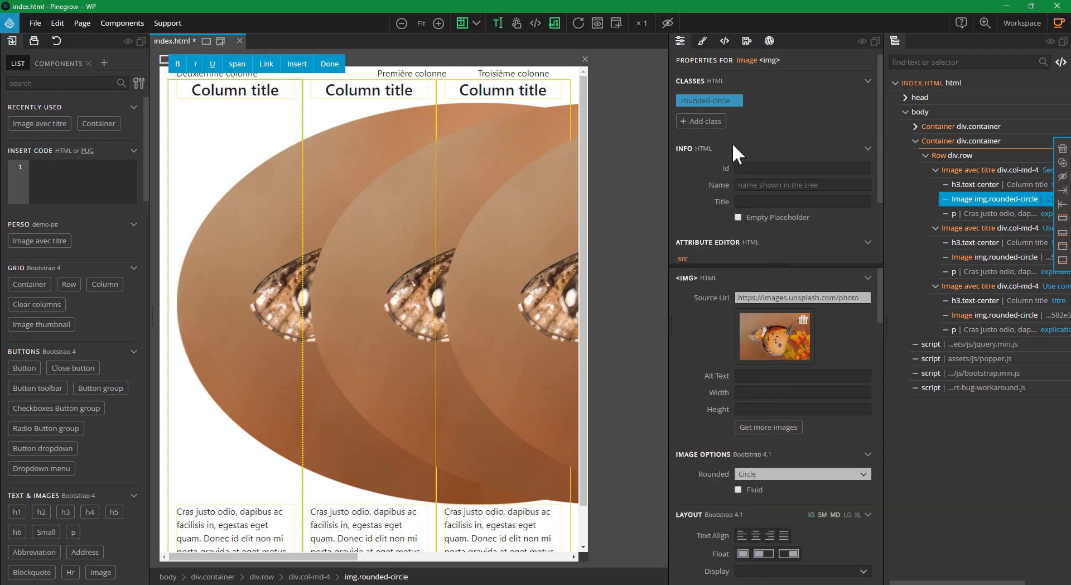
drag(879, 143, 850, 283)
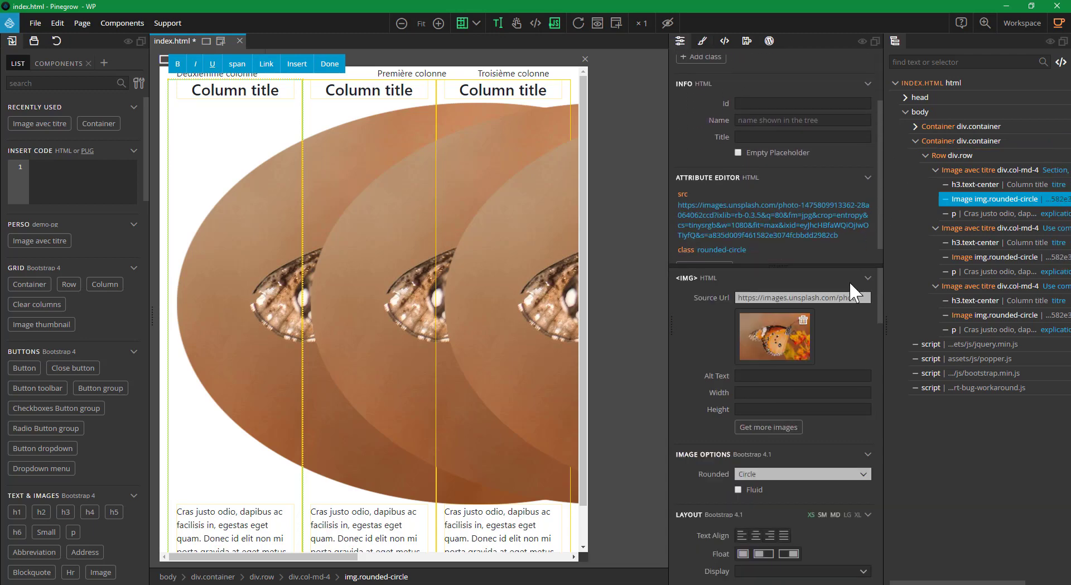
click(738, 489)
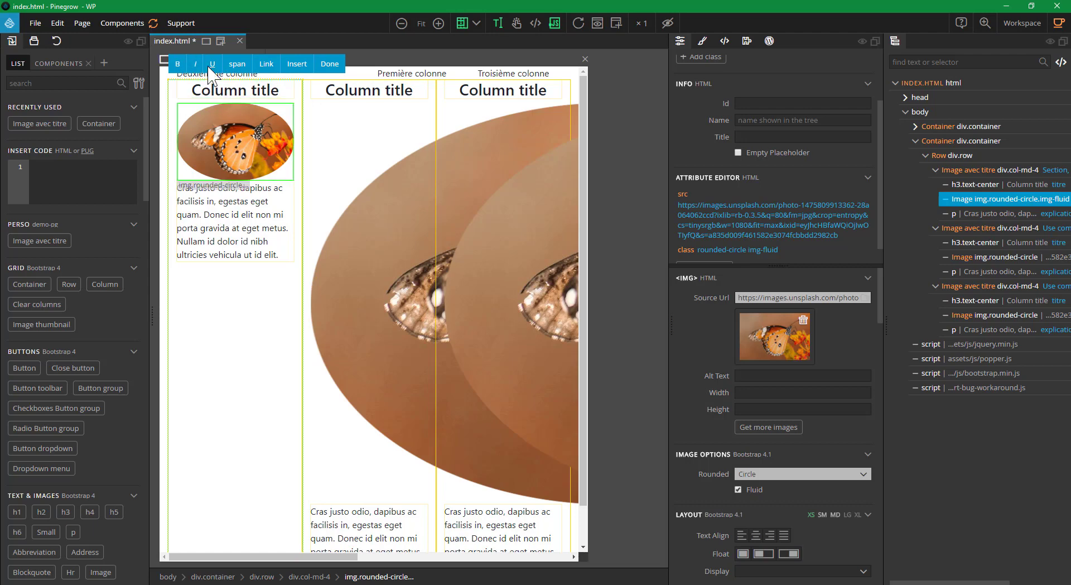
click(152, 24)
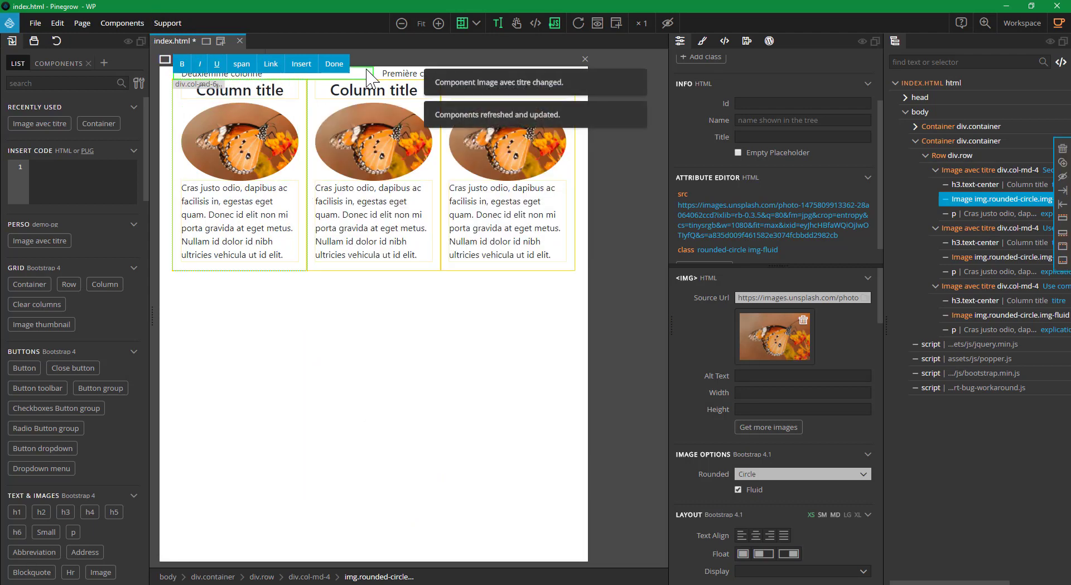
click(334, 65)
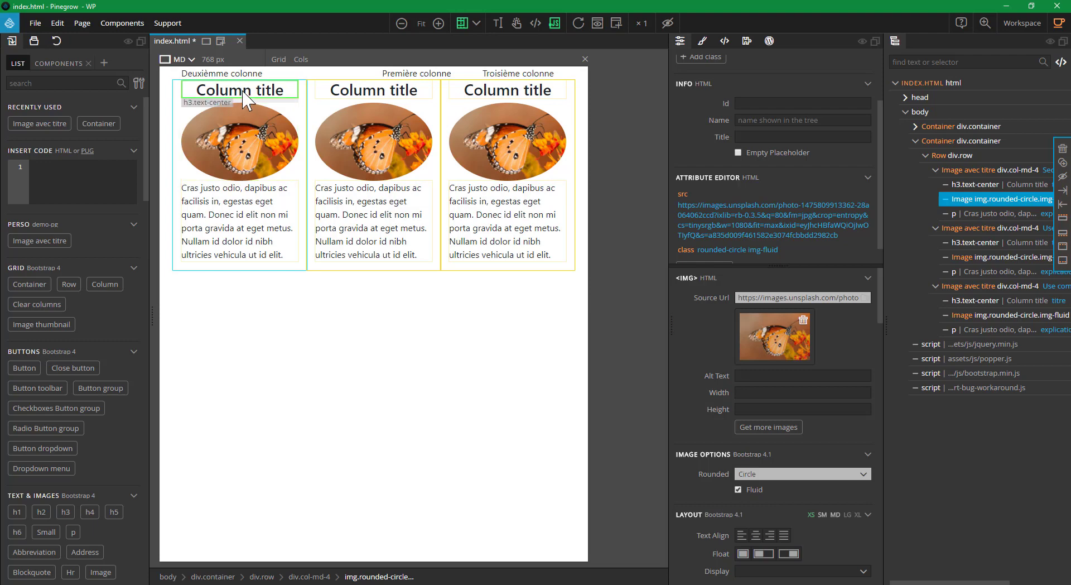
Change the second column's title to "Column test".
click(377, 92)
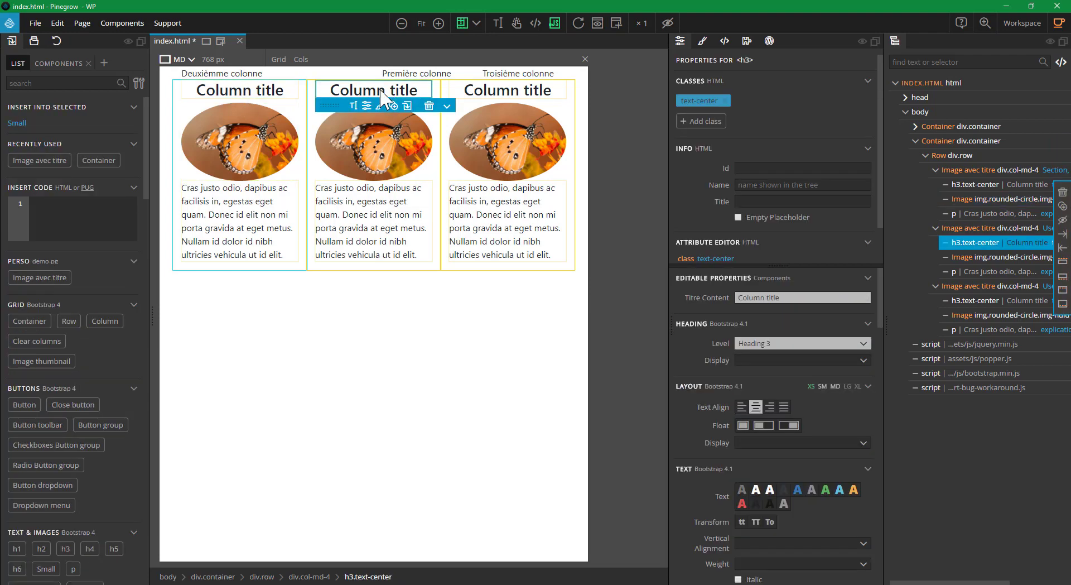
double_click(367, 86)
drag(408, 86, 410, 134)
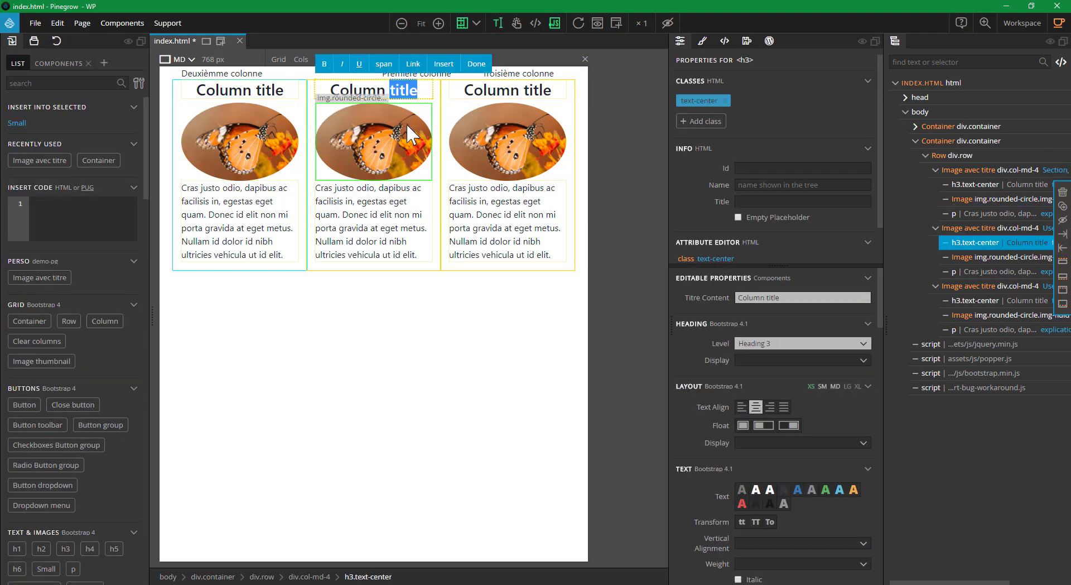
text(test)
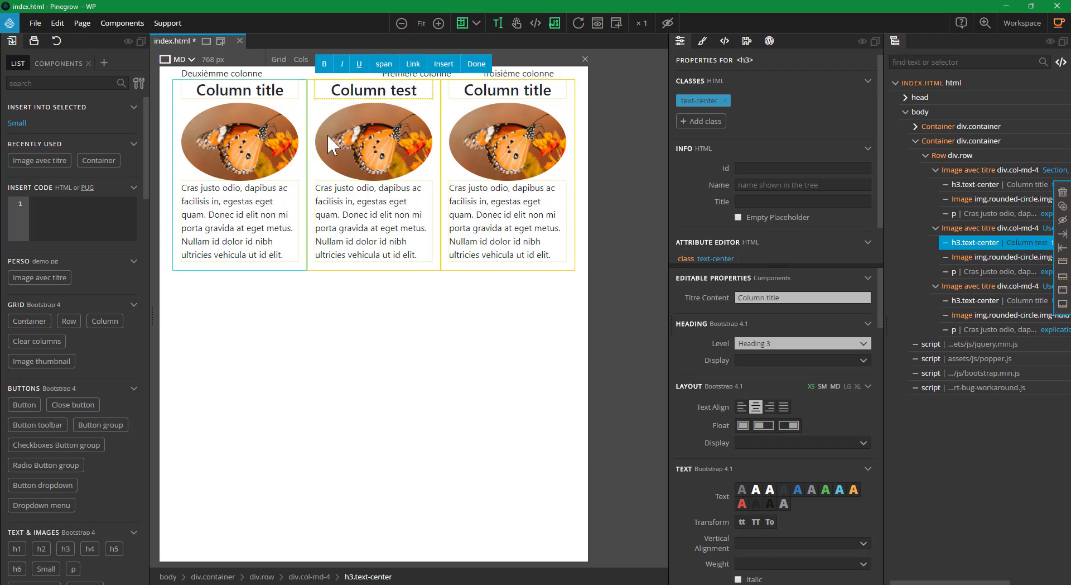
Change the first column's title to "Column change pas" and finish the text editing.
click(269, 90)
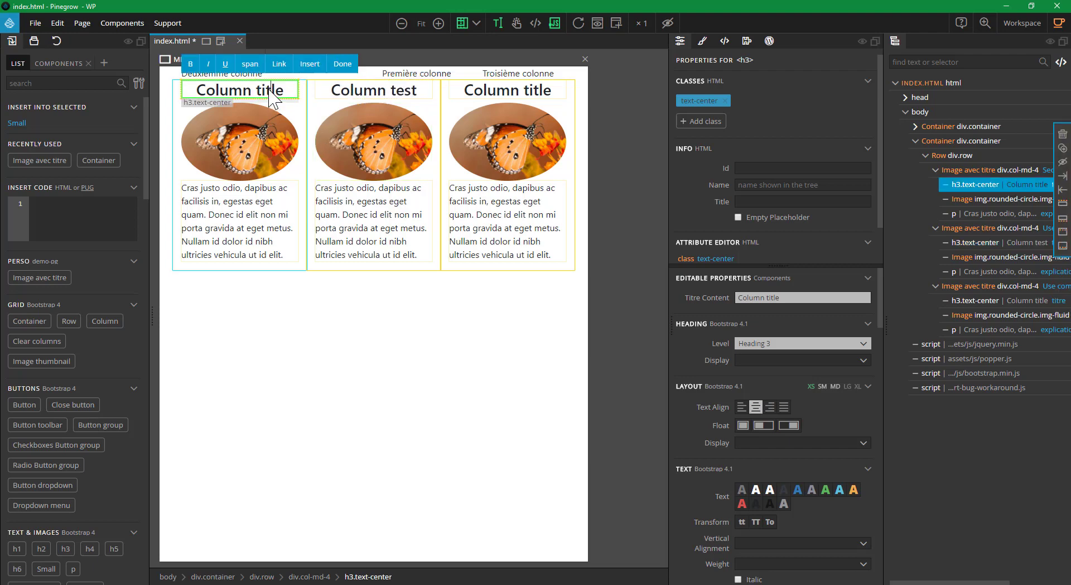
double_click(270, 91)
text(change pas)
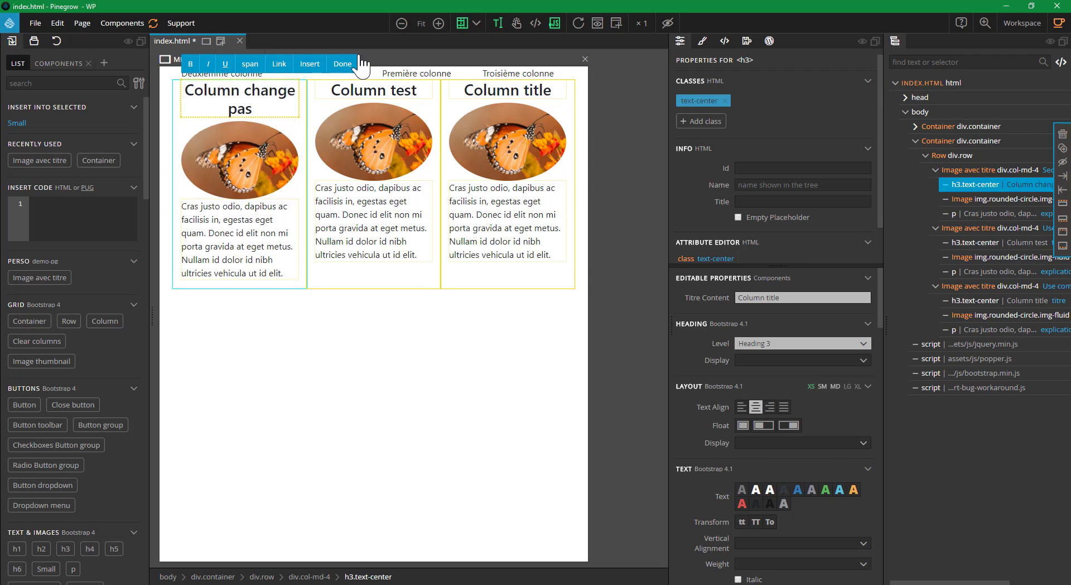
click(350, 64)
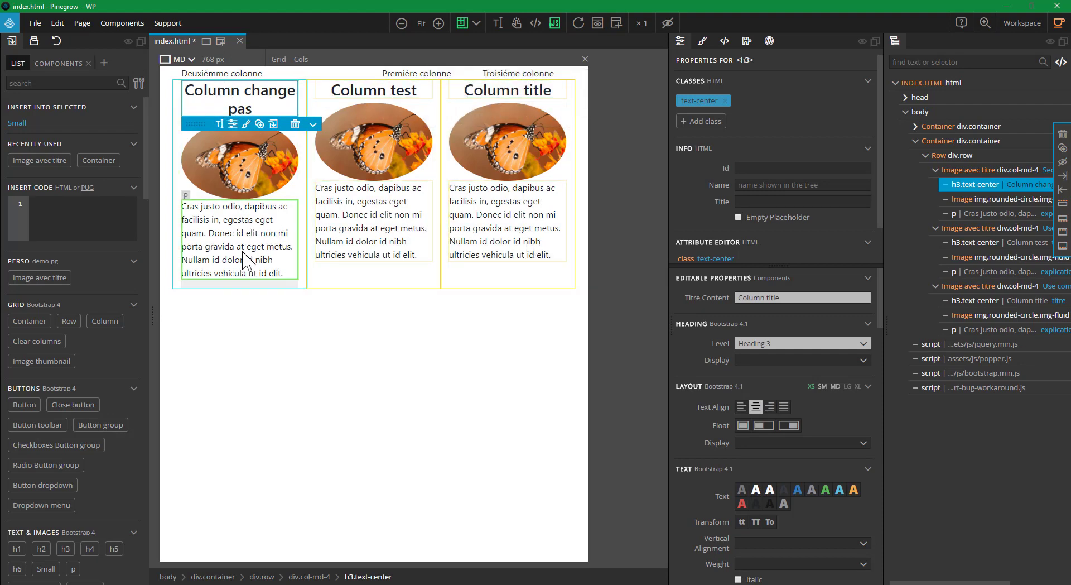
Replace the first column's whole paragraph with "Efface tout", finish the text editing, and save the page.
double_click(245, 219)
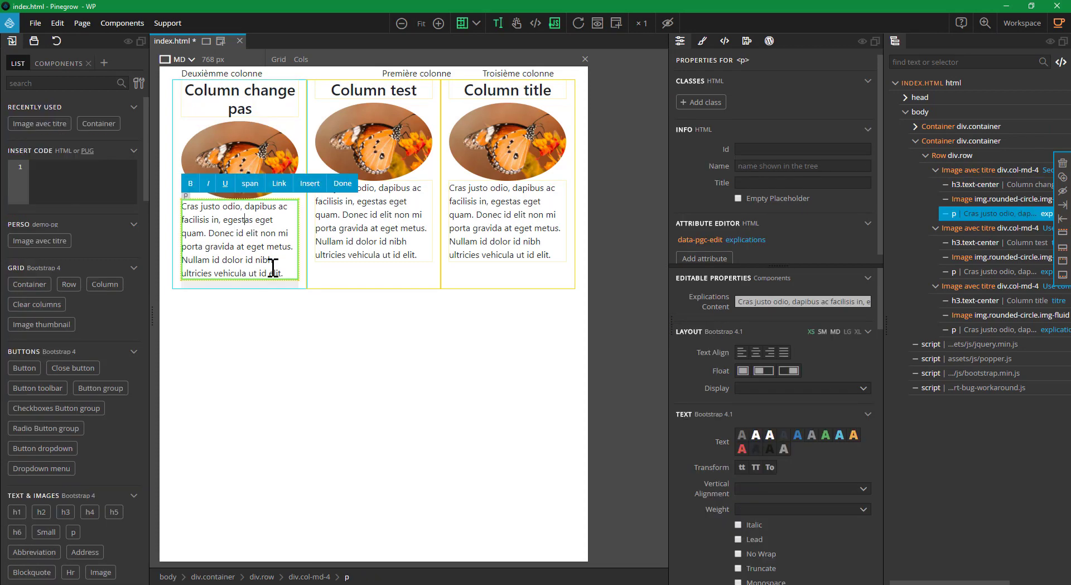
drag(275, 272, 172, 204)
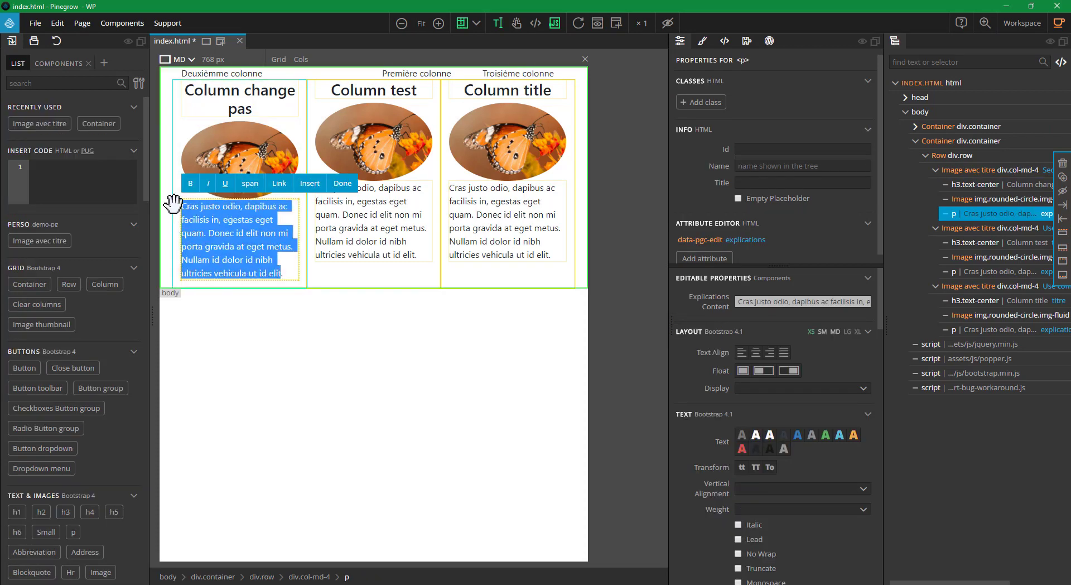
click(175, 205)
text(Efface )
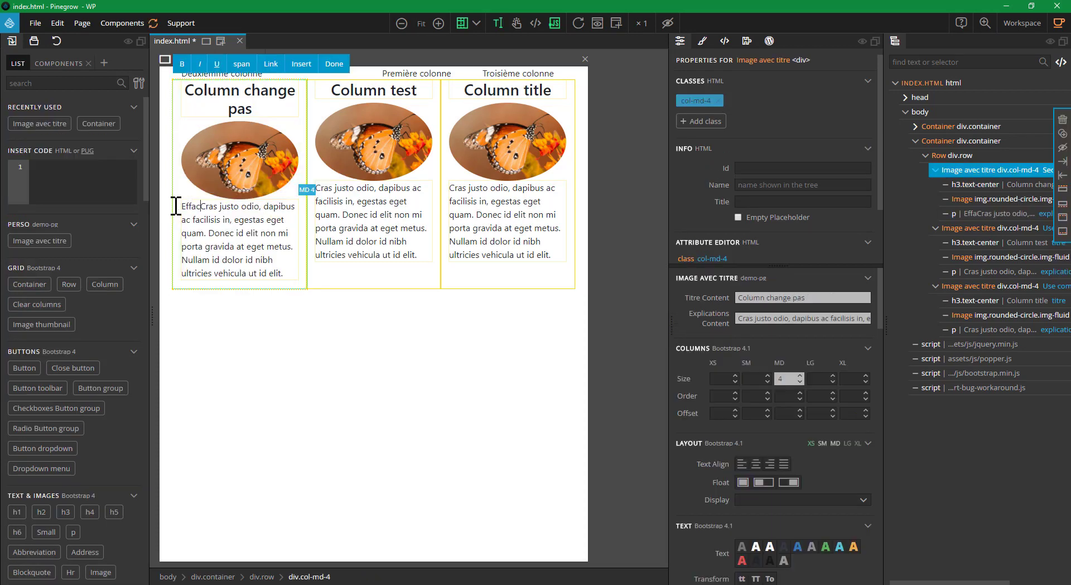
text(tout)
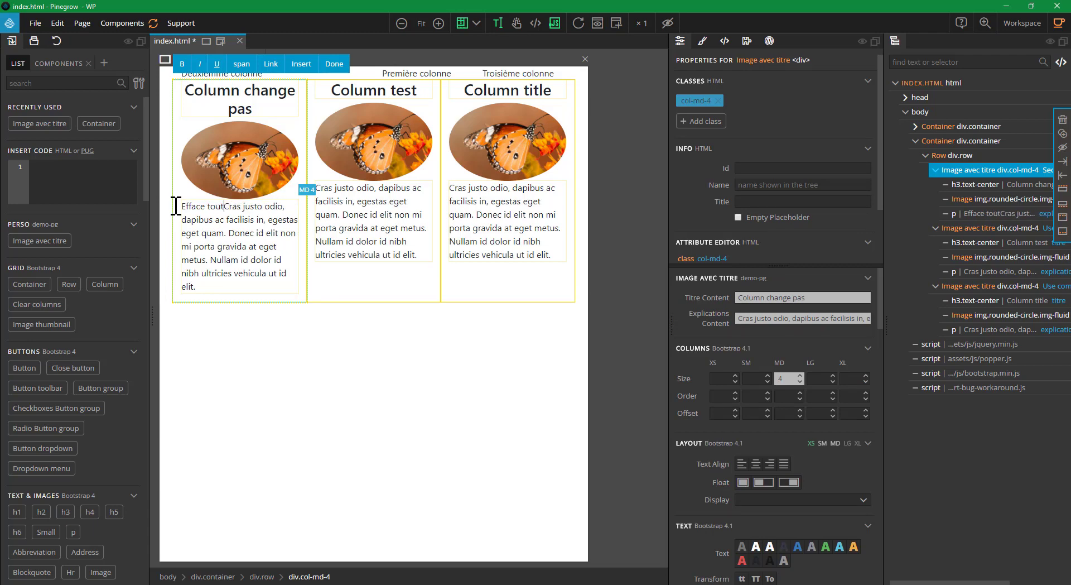
key(shift+Down)
key(shift+Down)
key(shift+Down)
key(shift+Down)
key(shift+Down)
key(shift+Down)
key(Delete)
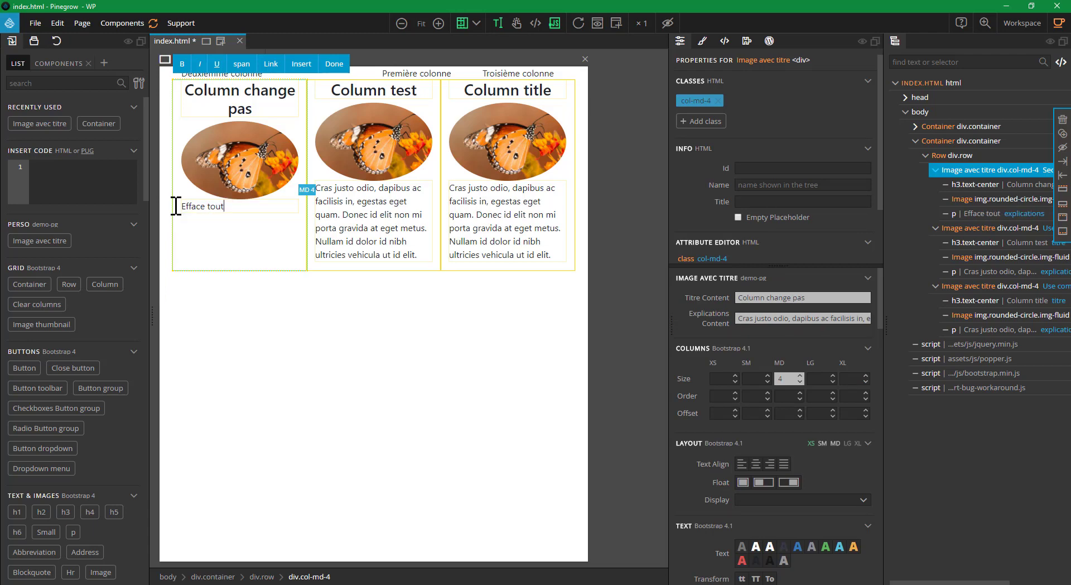
click(329, 64)
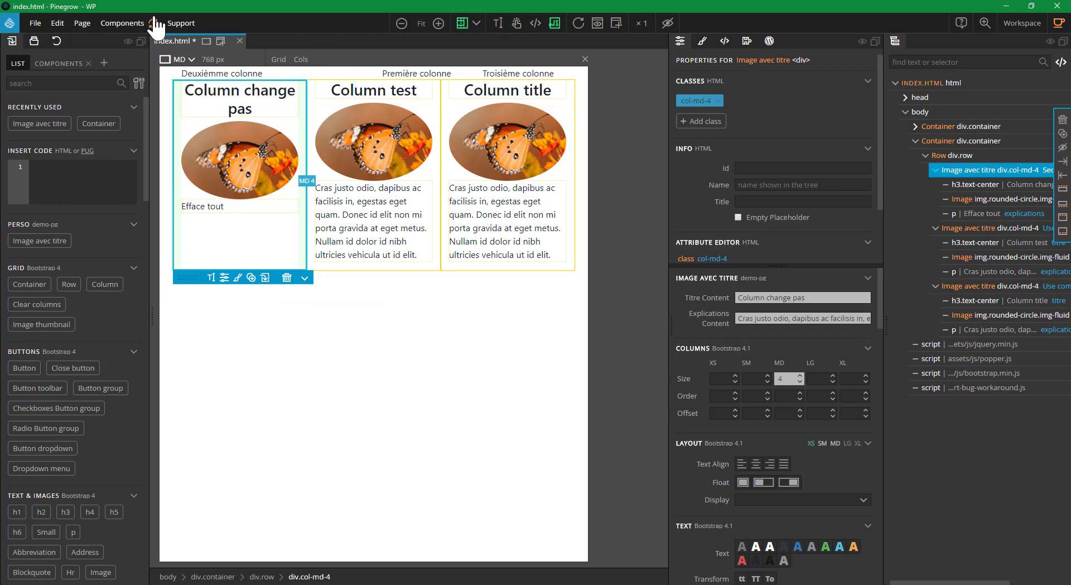
key(ctrl+s)
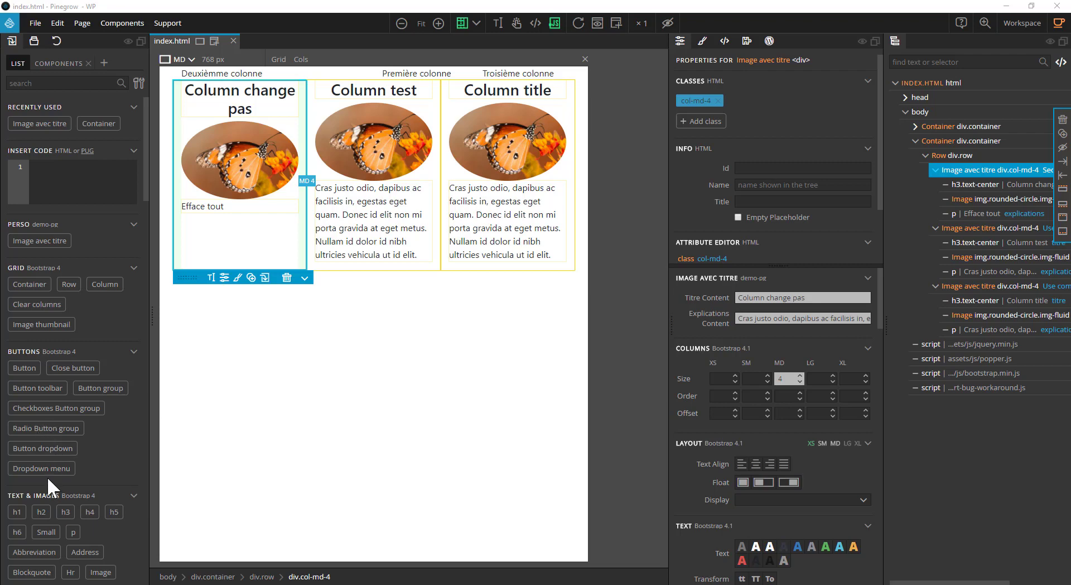
mouse_move(46, 469)
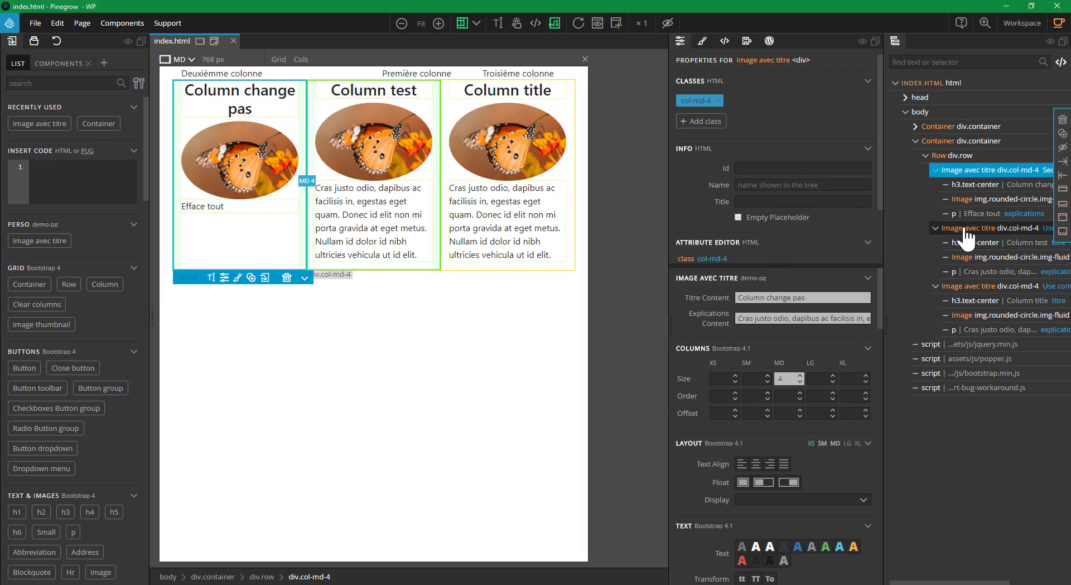
Change the first column's title to "Column change pas !" through the component's Titre Content property.
click(903, 230)
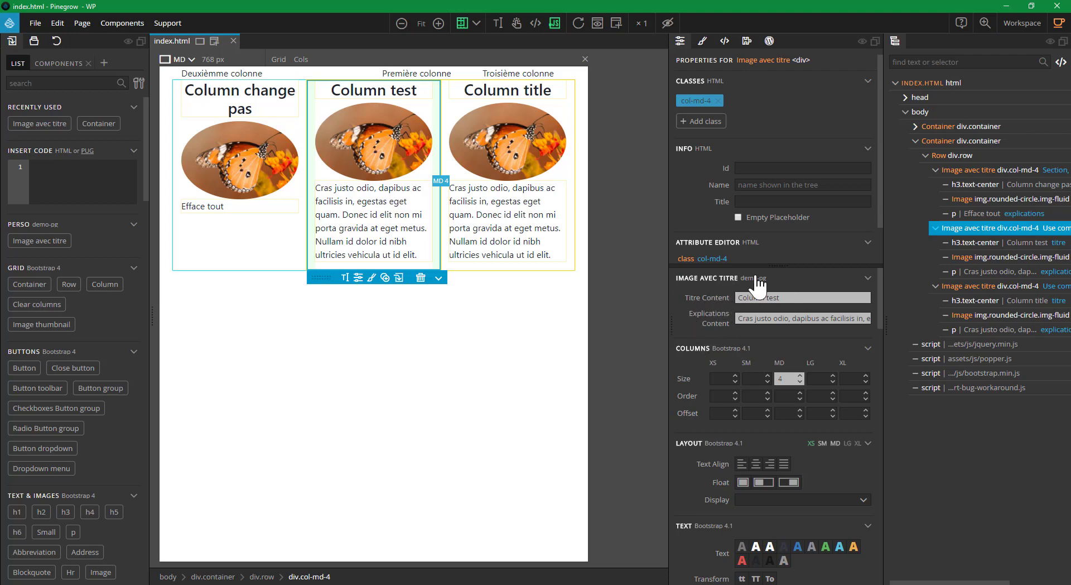
click(975, 170)
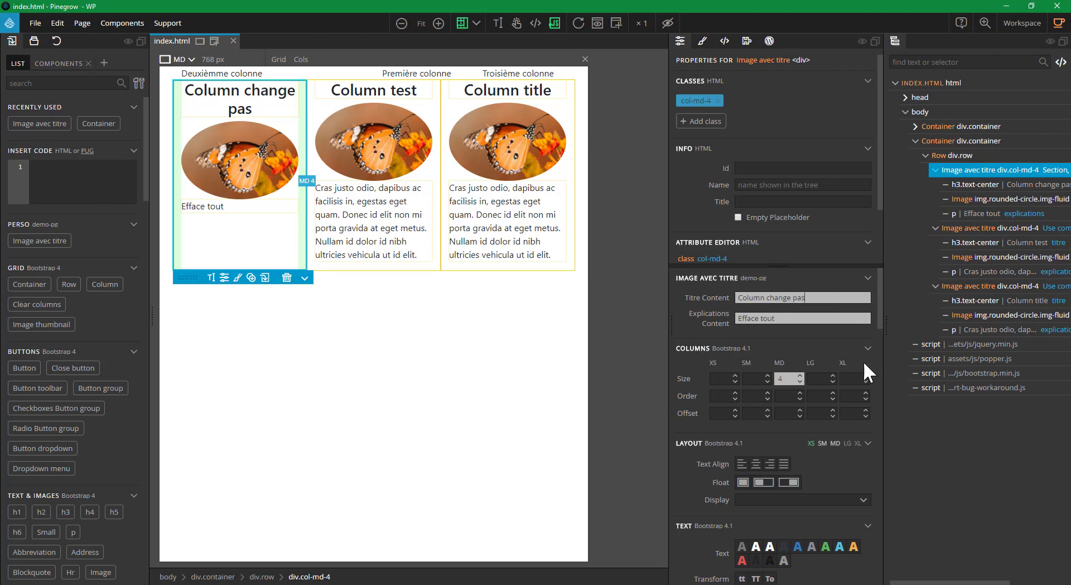
text(!)
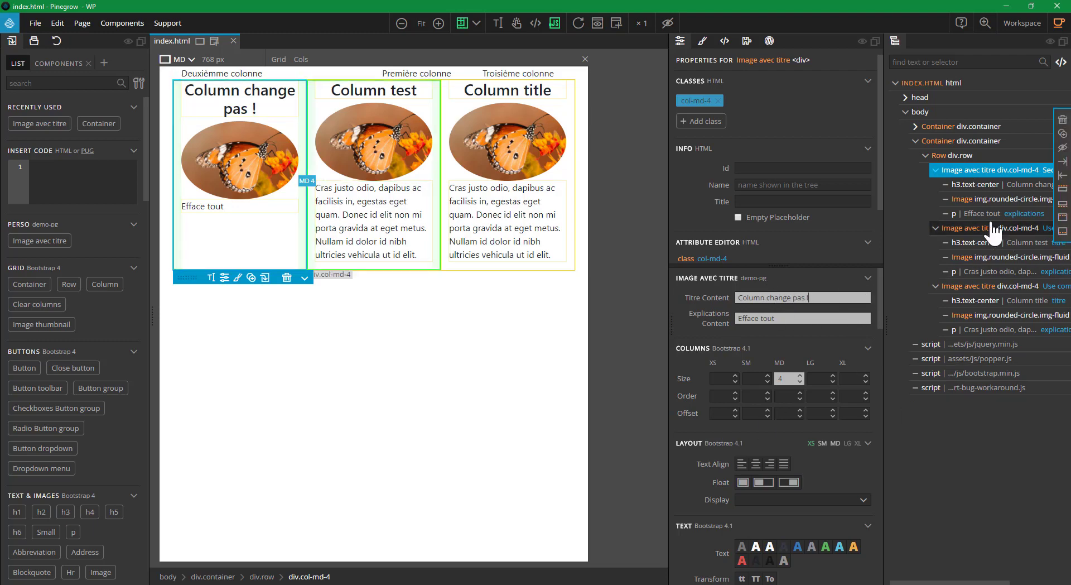
Change the second column's title to "Column test 2" through its Titre Content property and save the page.
click(977, 228)
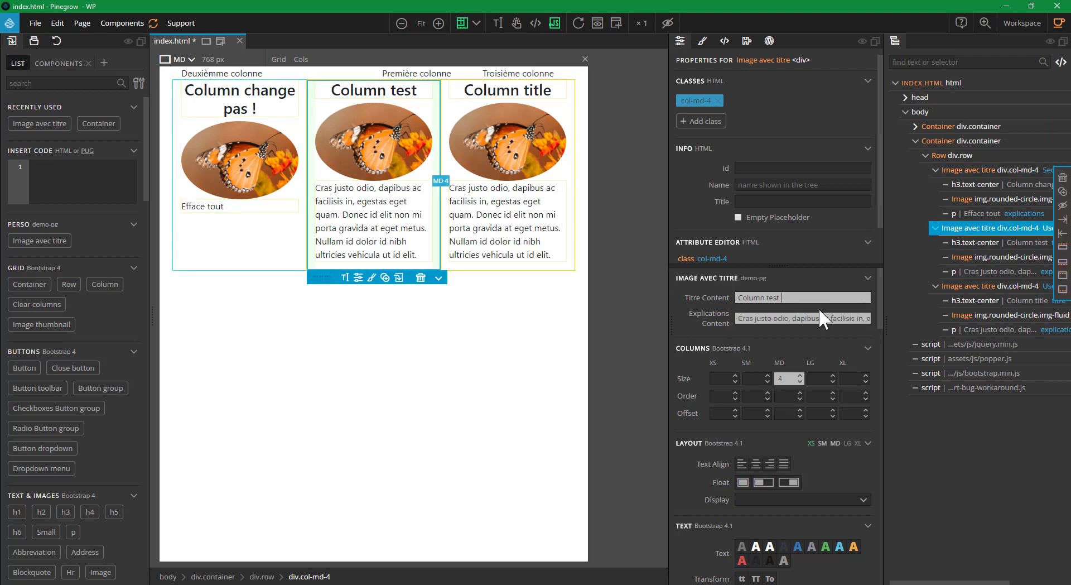
text(2)
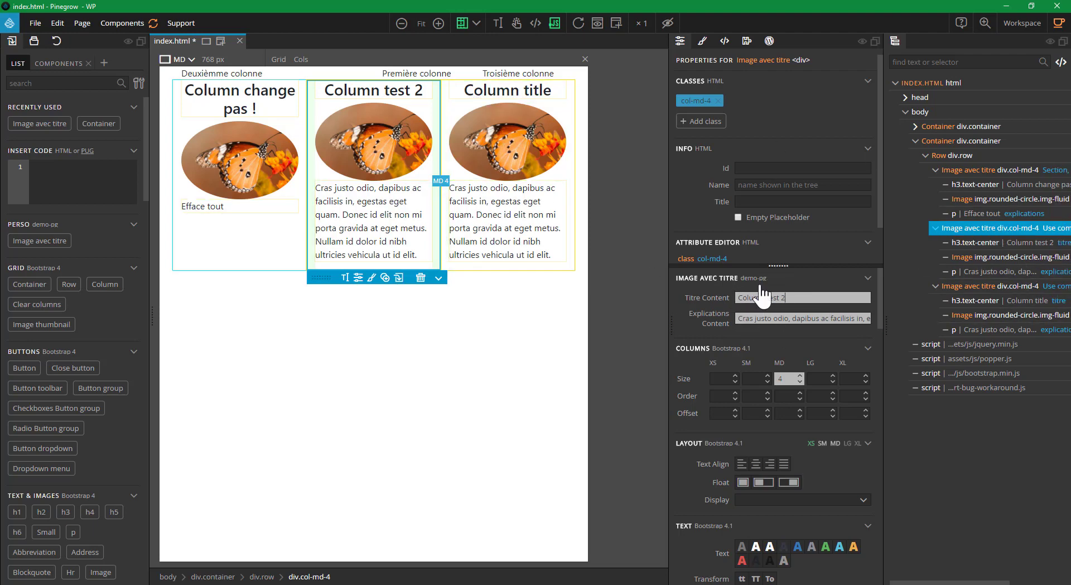
click(316, 302)
key(ctrl+s)
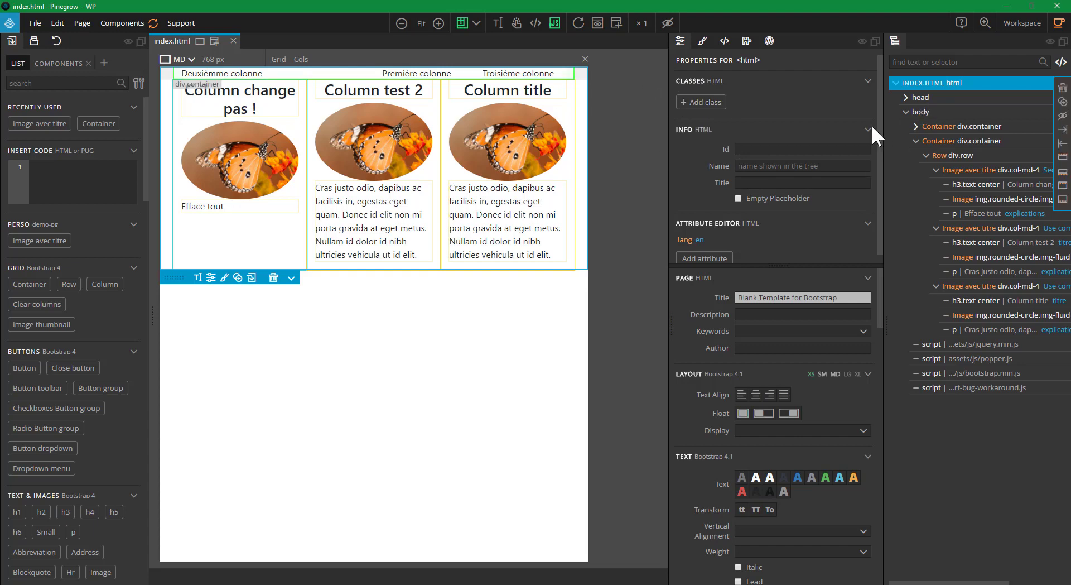
Collapse the body element in the page tree and open the Stylesheets Manager to view the attached stylesheets.
click(908, 113)
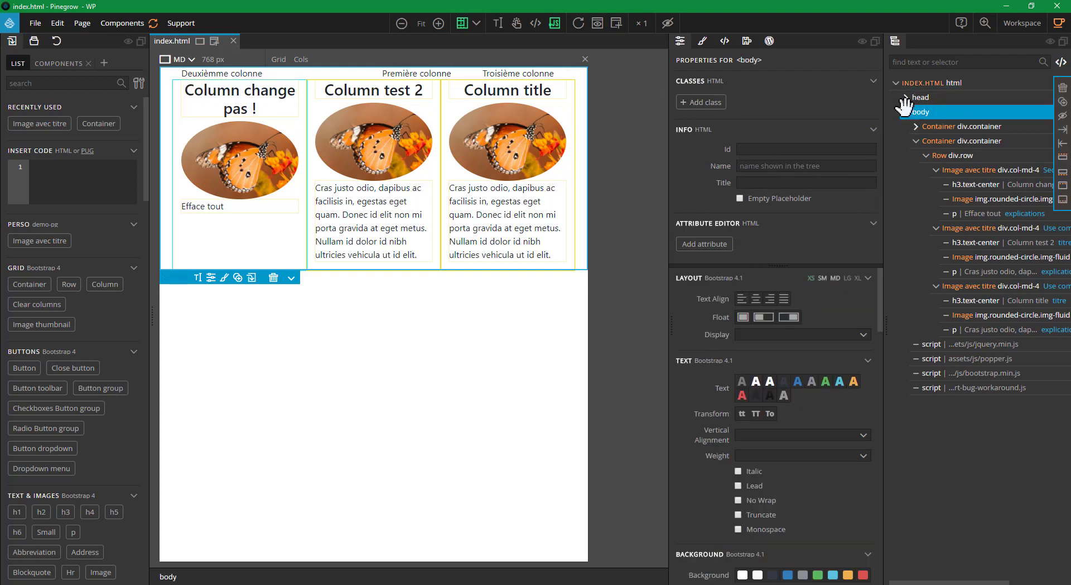
click(704, 46)
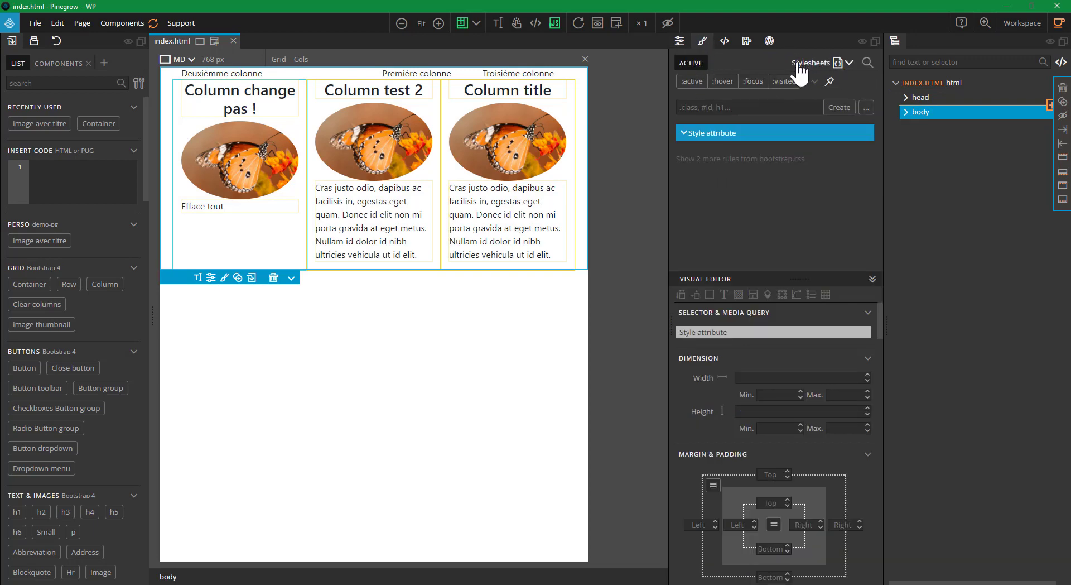
click(837, 62)
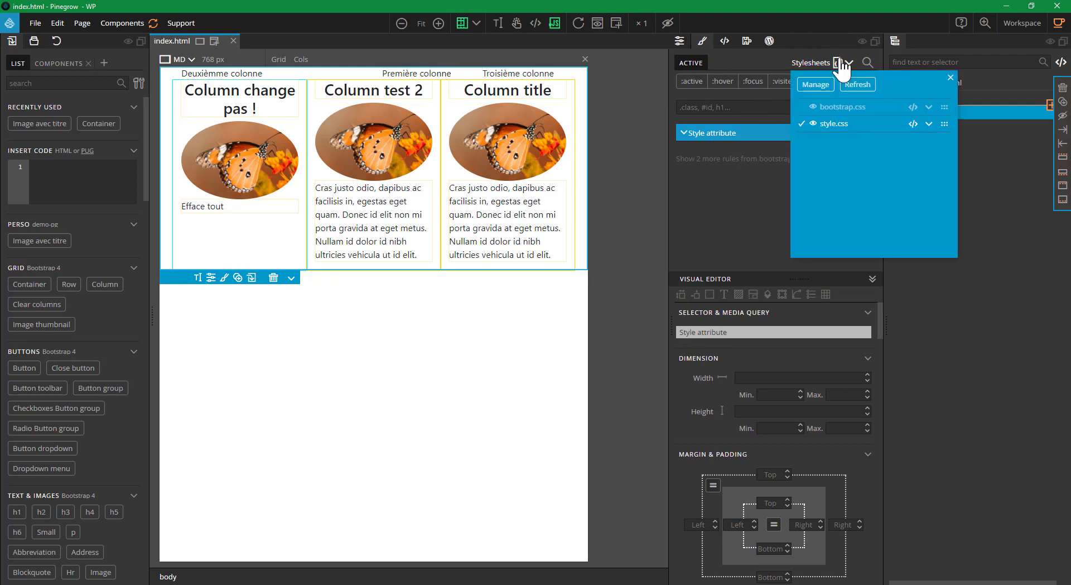
click(815, 84)
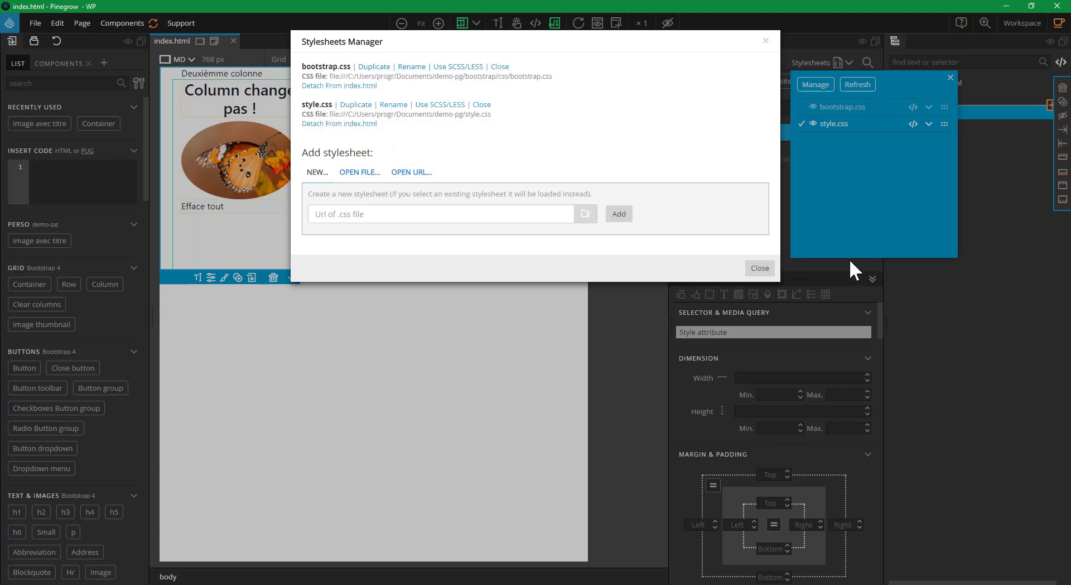
Close the Stylesheets Manager and the list of attached stylesheets.
click(758, 268)
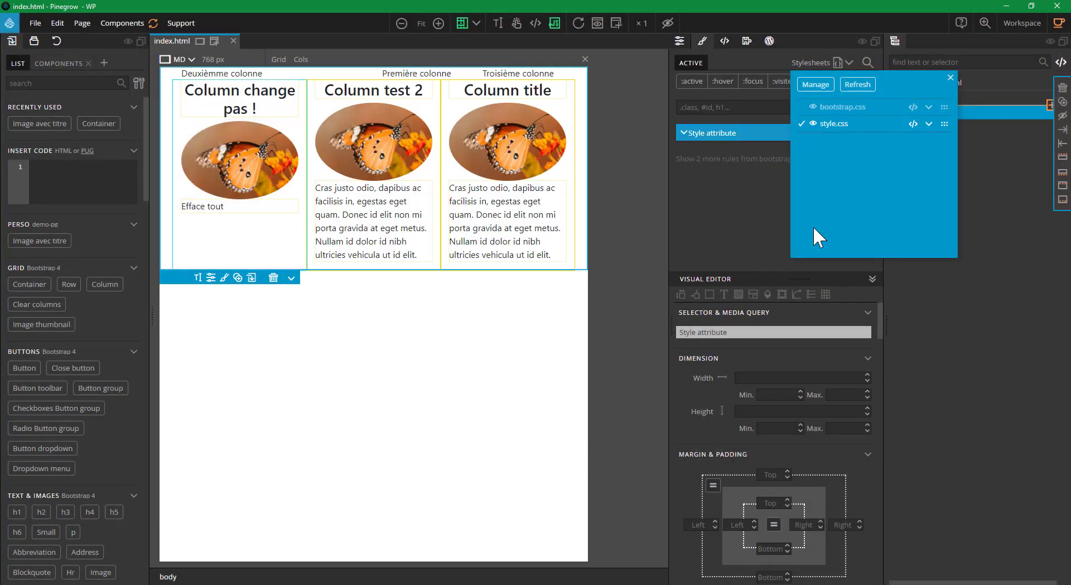
click(949, 77)
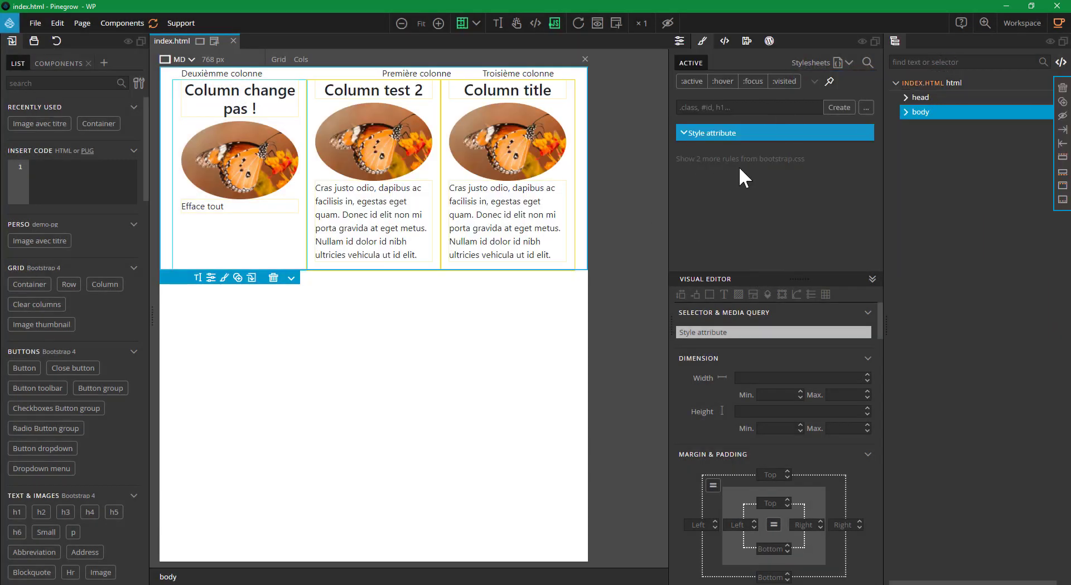
click(250, 105)
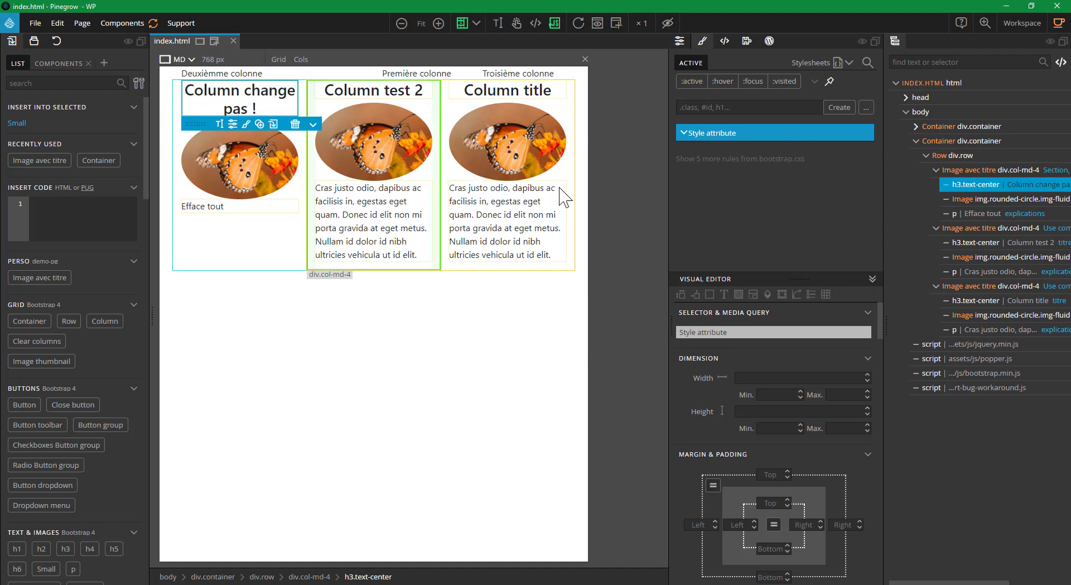
click(395, 320)
click(726, 107)
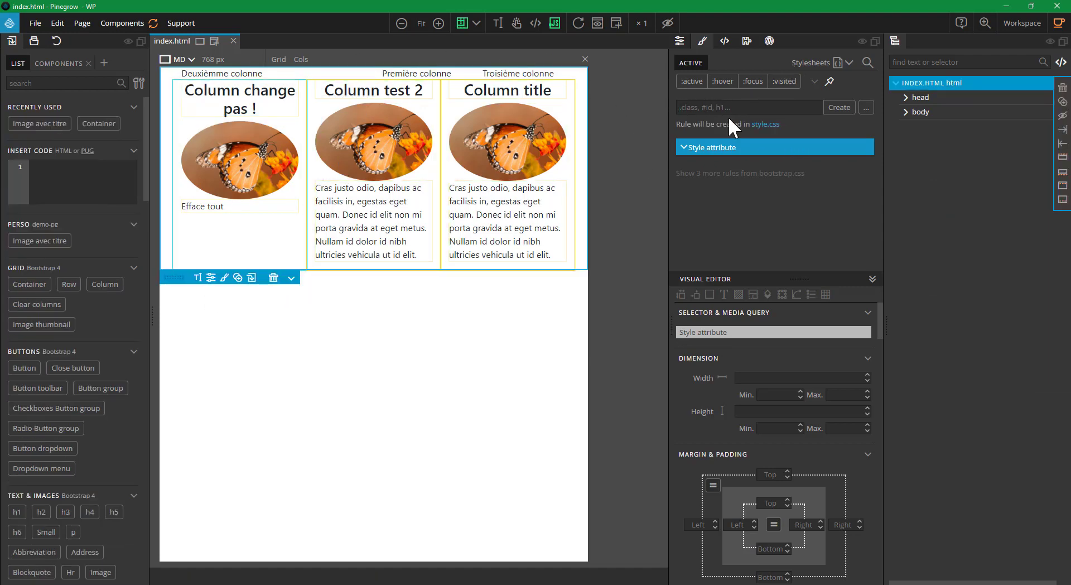
text(h3)
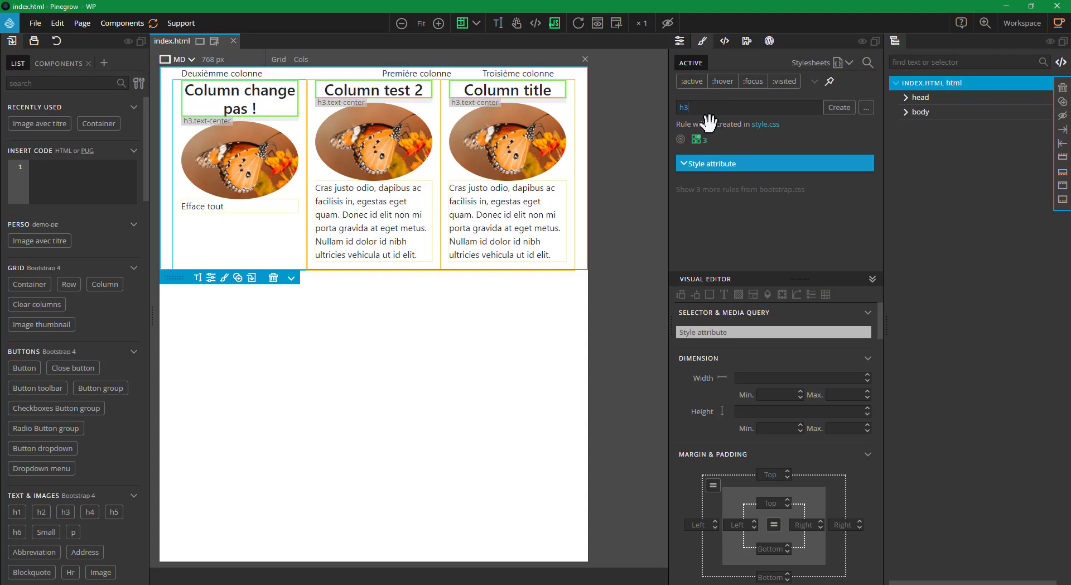
Add a second 480 px XS page view and create an h3 rule with style.css as the default stylesheet.
click(215, 42)
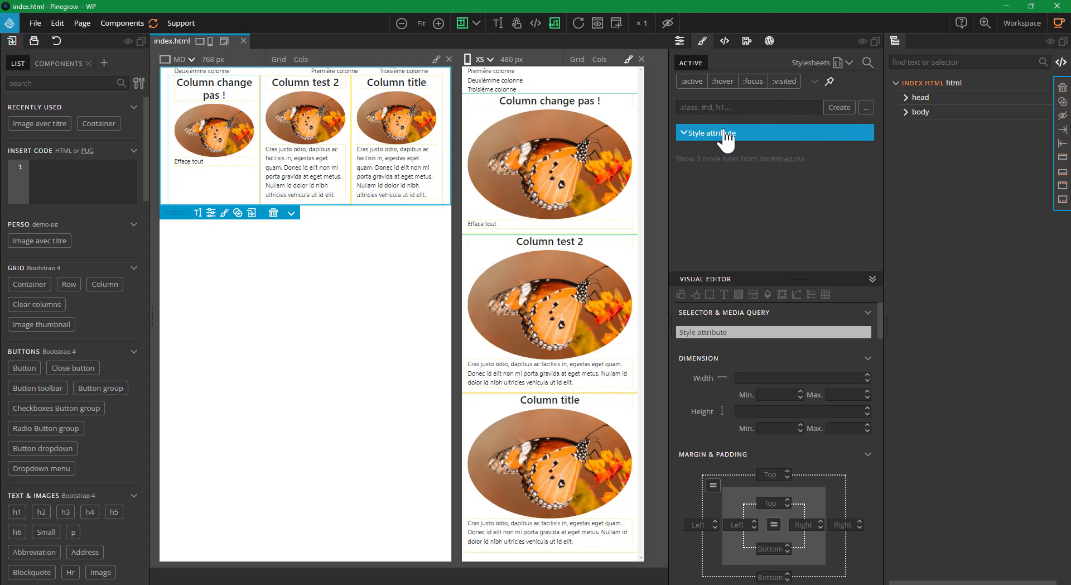
click(724, 107)
text(h3)
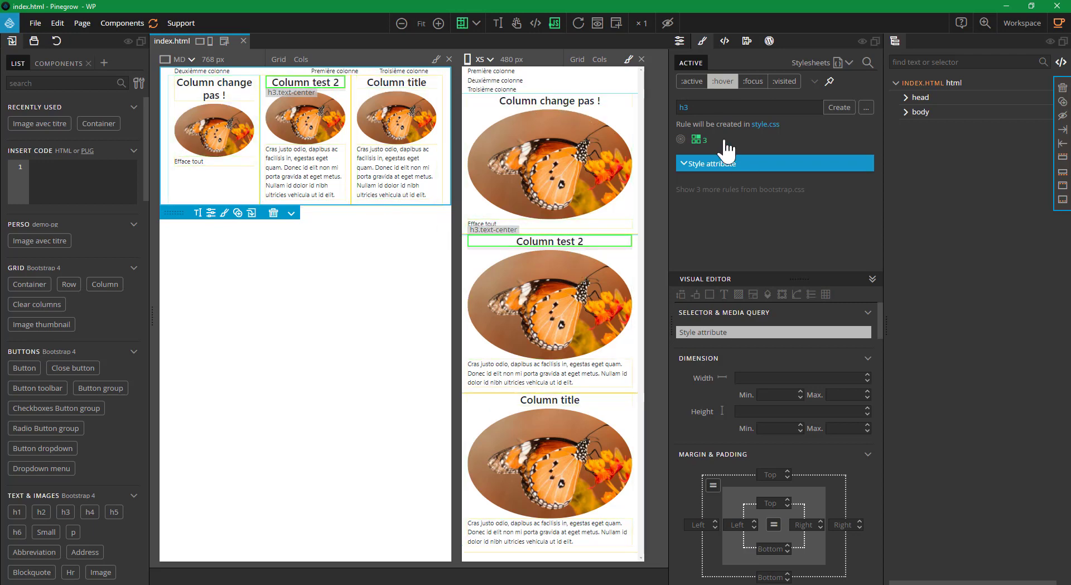
click(716, 87)
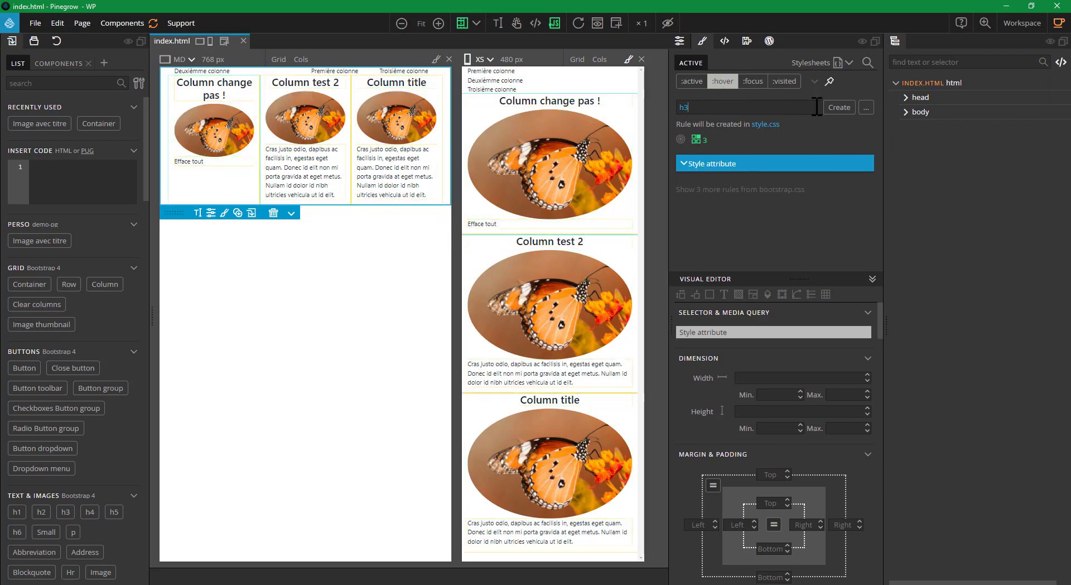
click(844, 109)
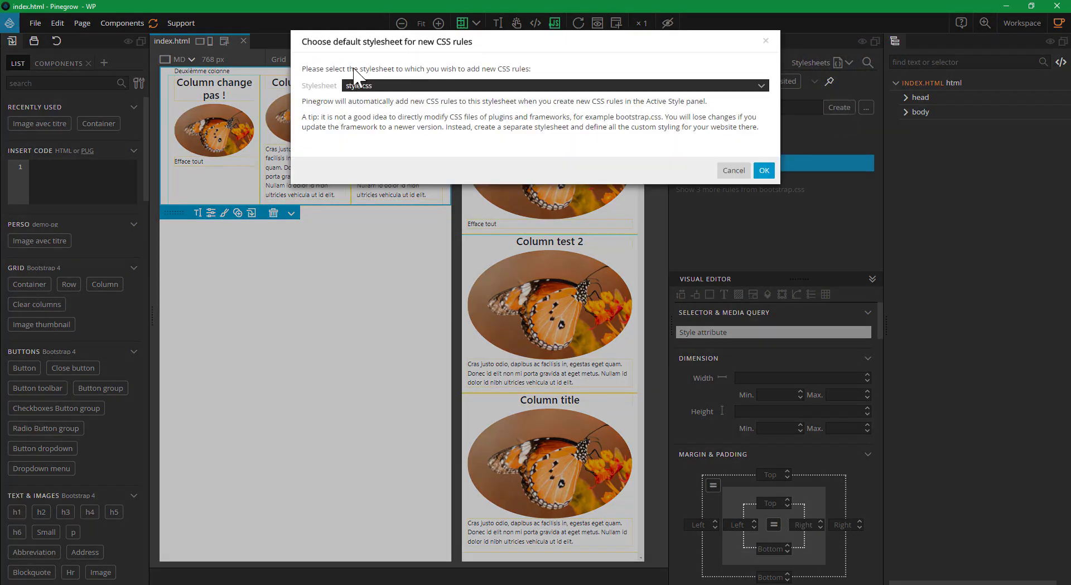
click(765, 171)
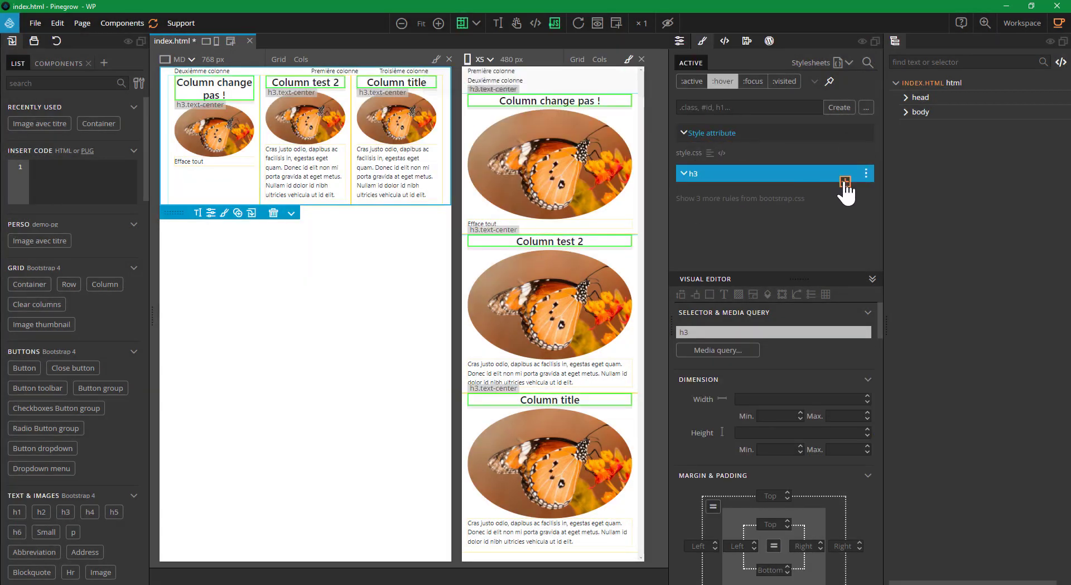
Add a background-color of red to the h3 rule and save the page.
mouse_move(840, 182)
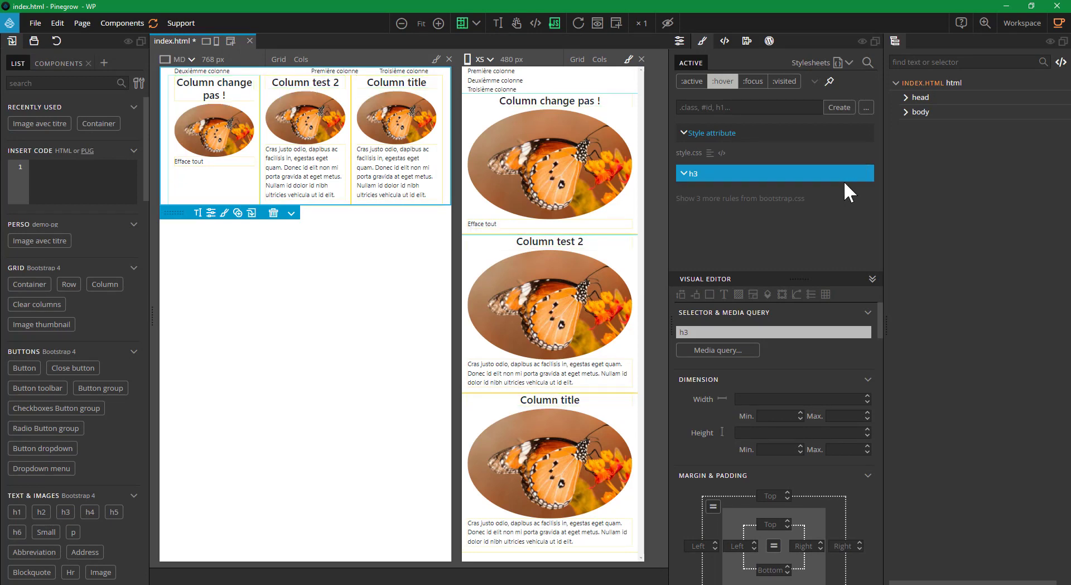
click(845, 181)
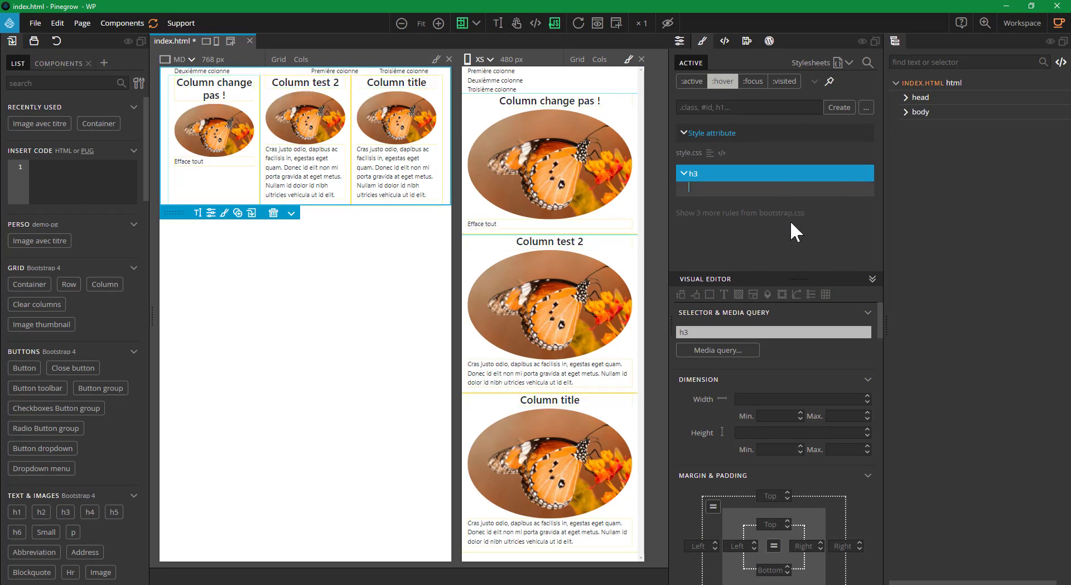
text(background-color)
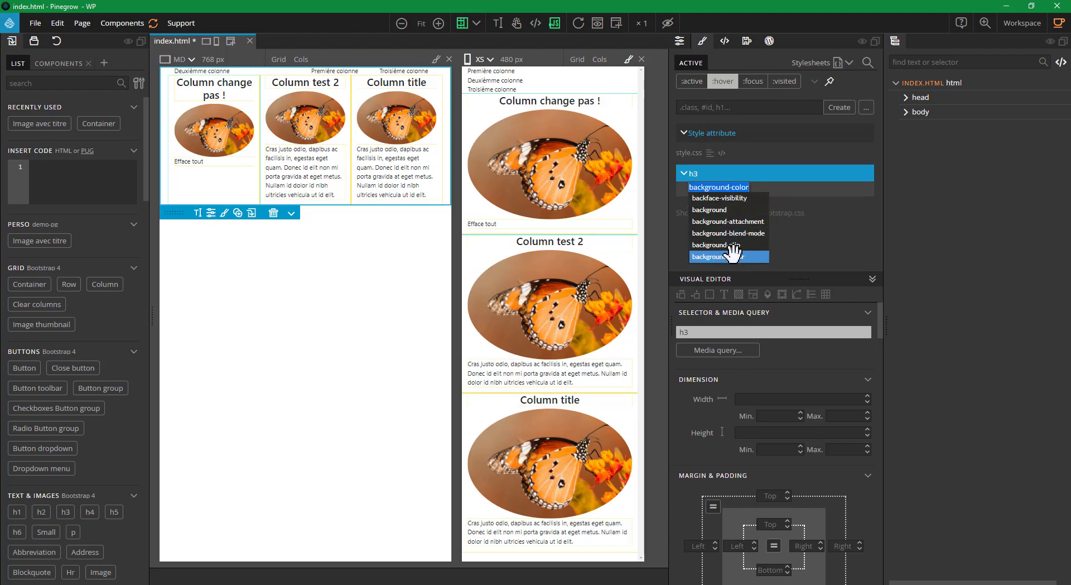
click(732, 255)
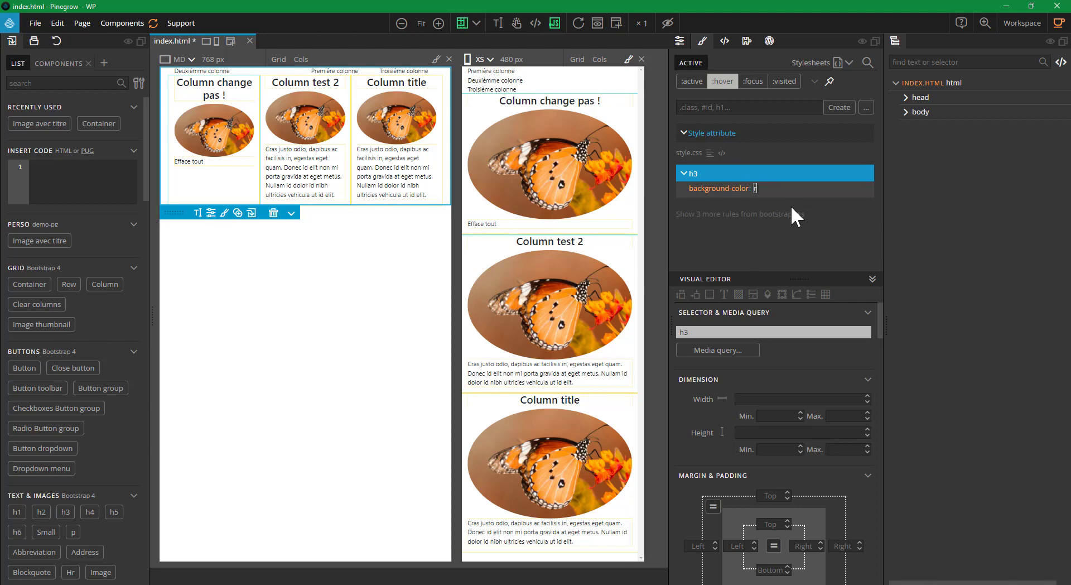
text(red)
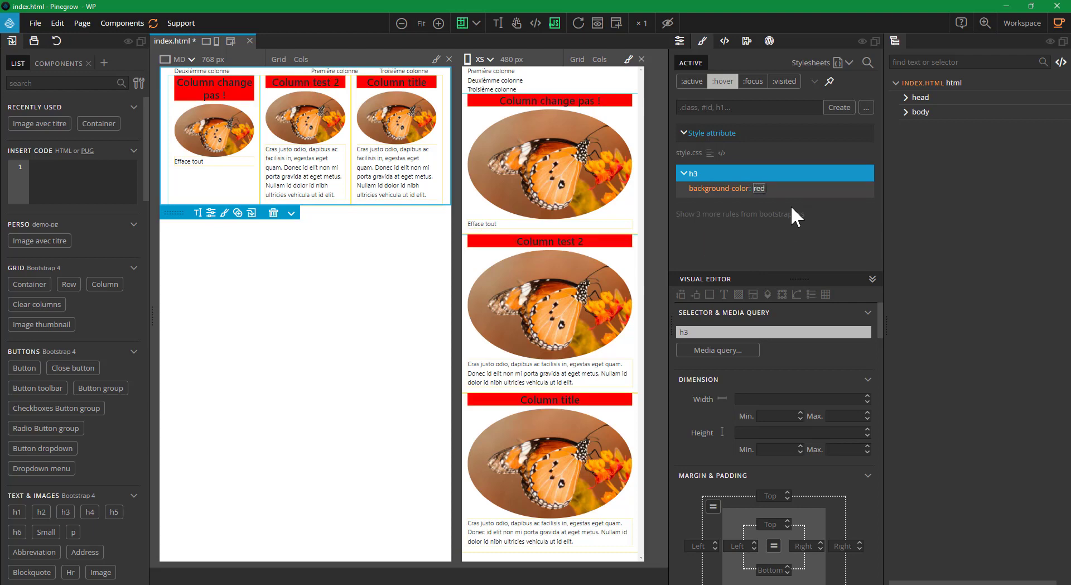
key(Return)
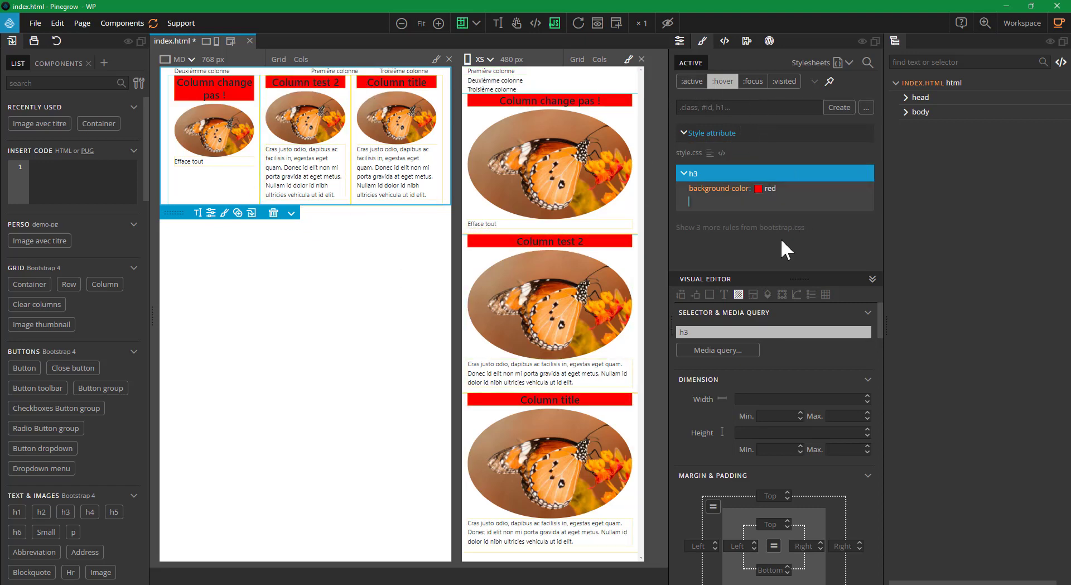
click(754, 257)
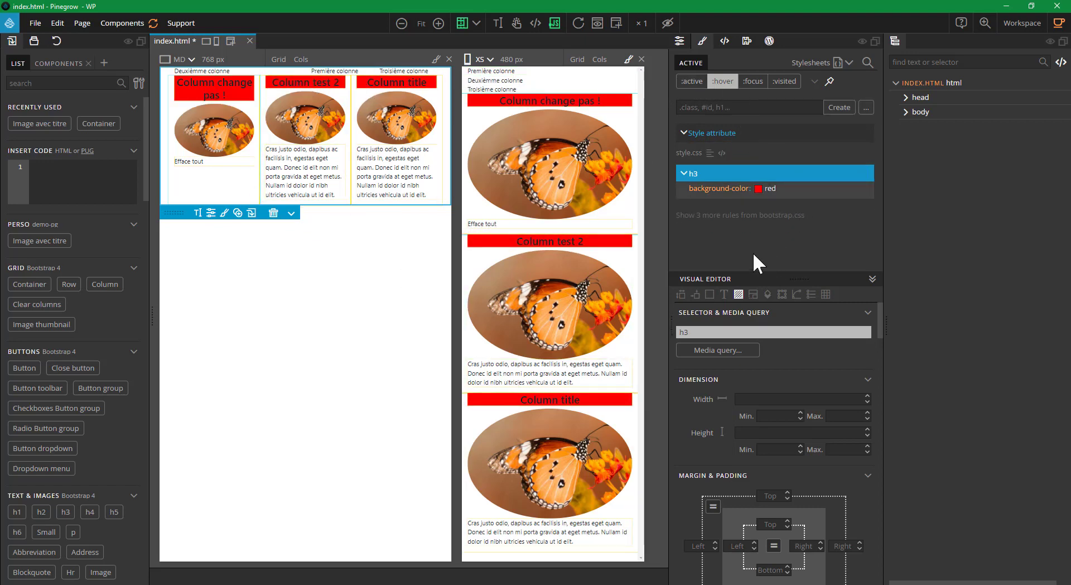
key(ctrl+s)
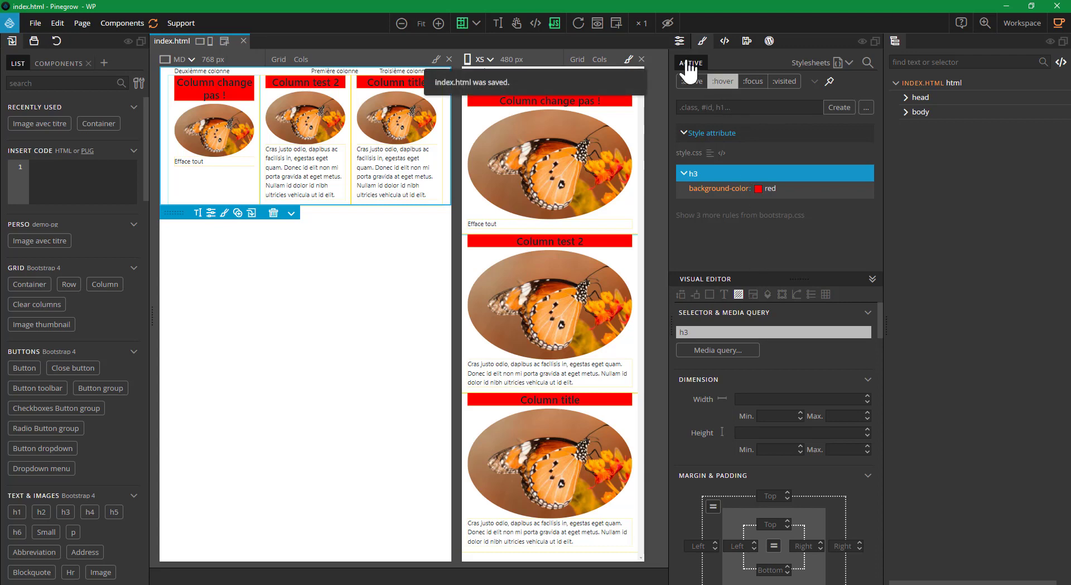
click(725, 84)
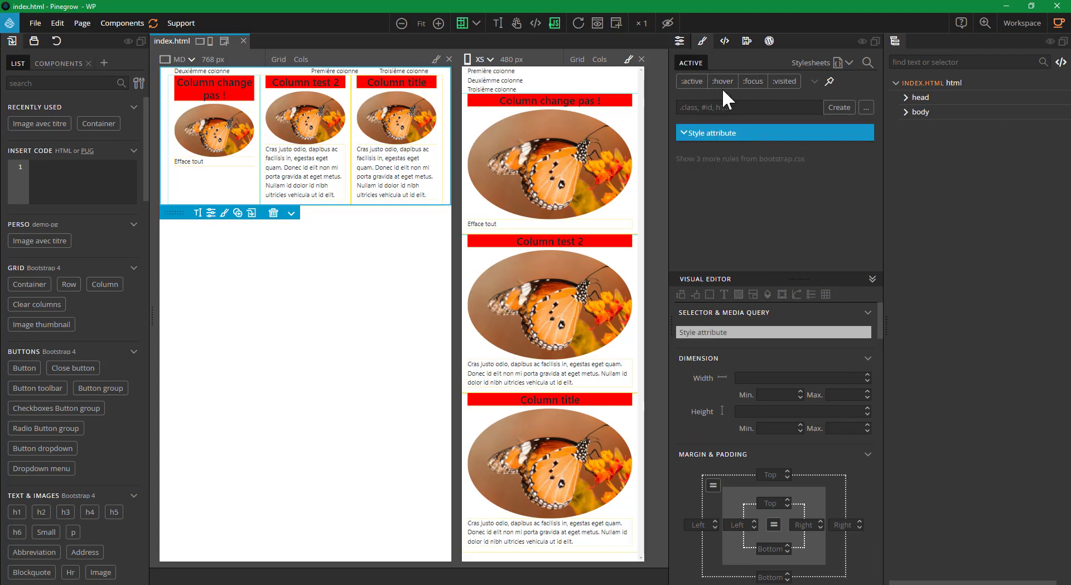
click(728, 84)
click(755, 106)
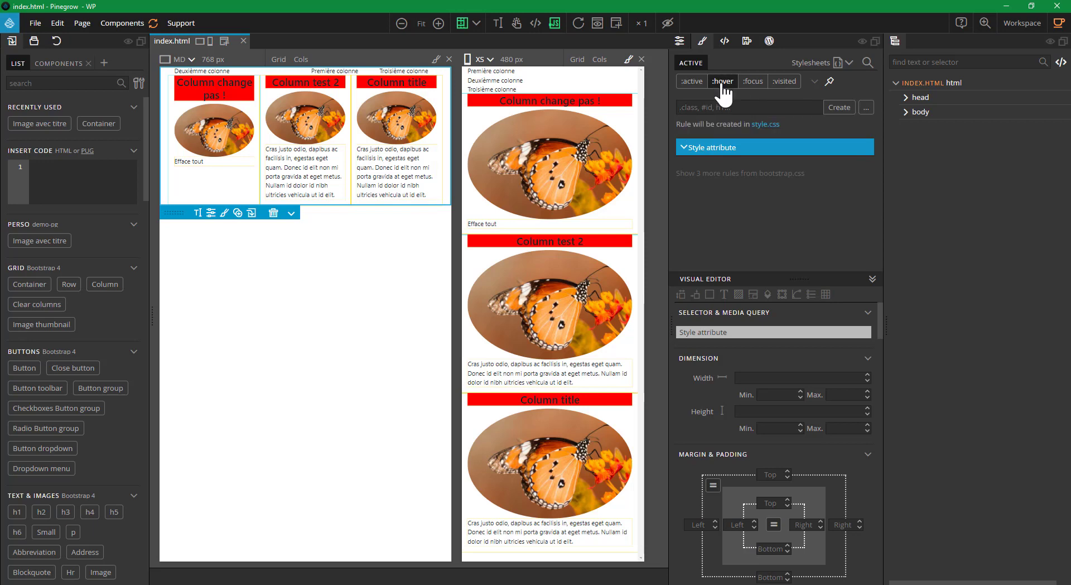
click(723, 83)
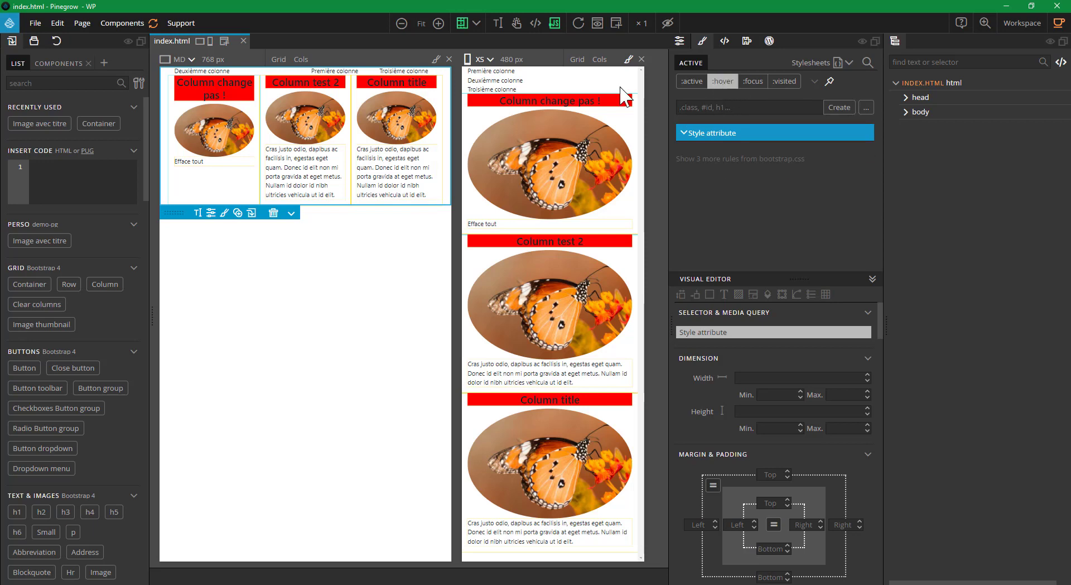
Select the first column's heading and change its h3 rule's selector to h3:hover.
click(193, 78)
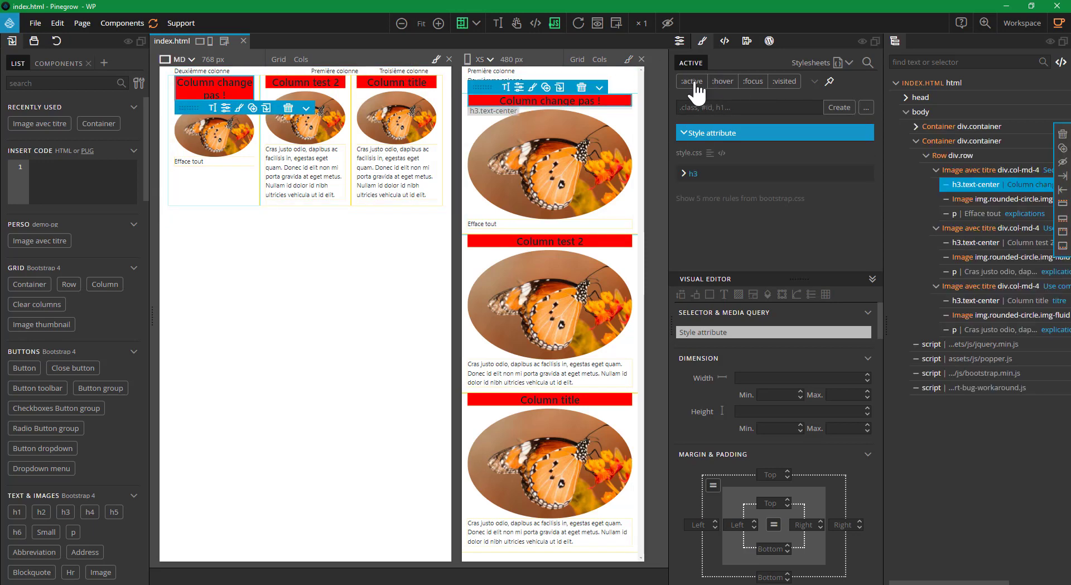
click(684, 173)
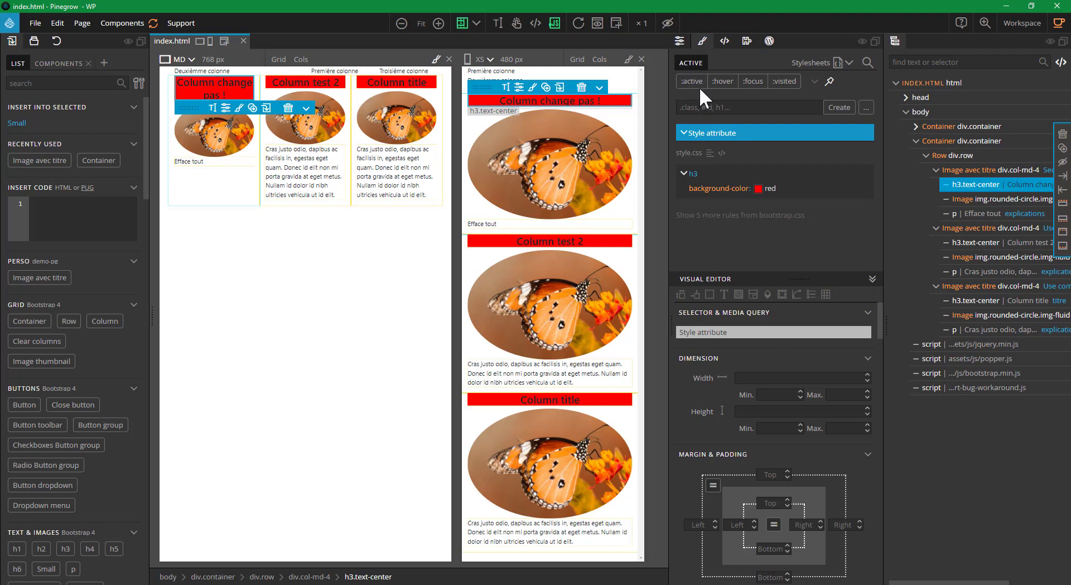
click(702, 178)
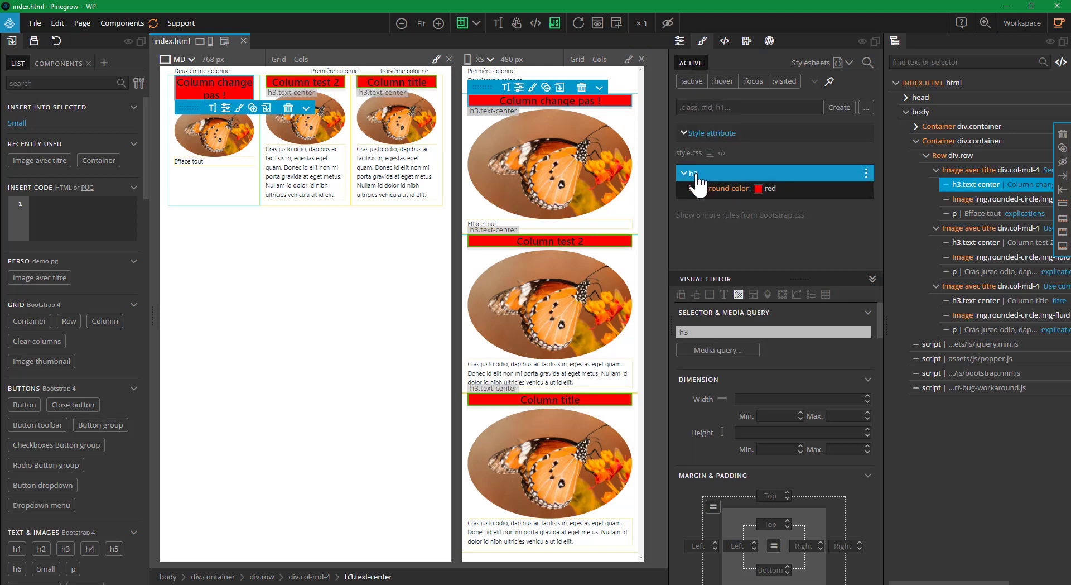
click(694, 173)
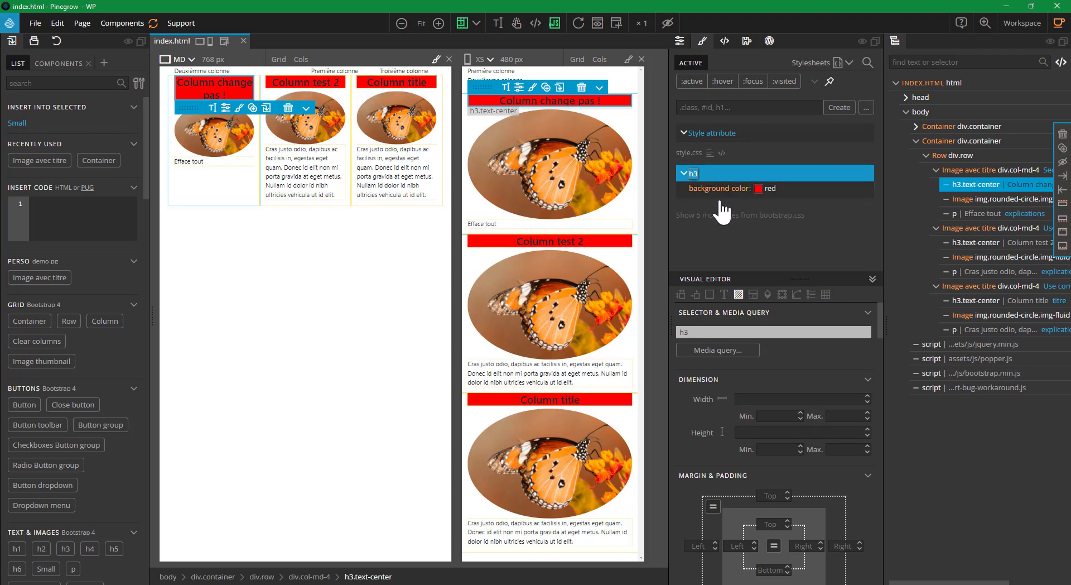
text(:)
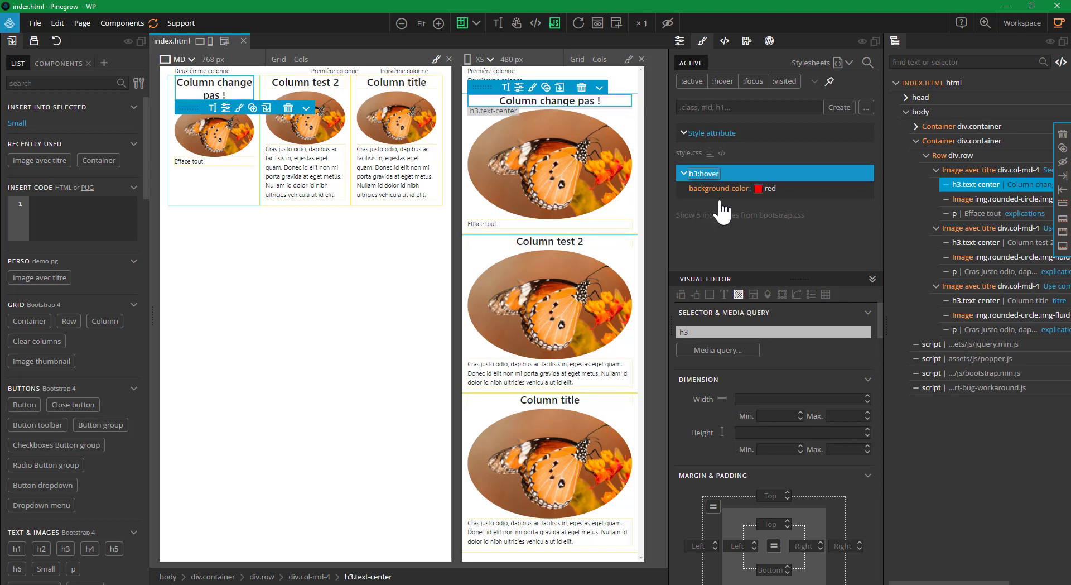
text(hover)
key(Return)
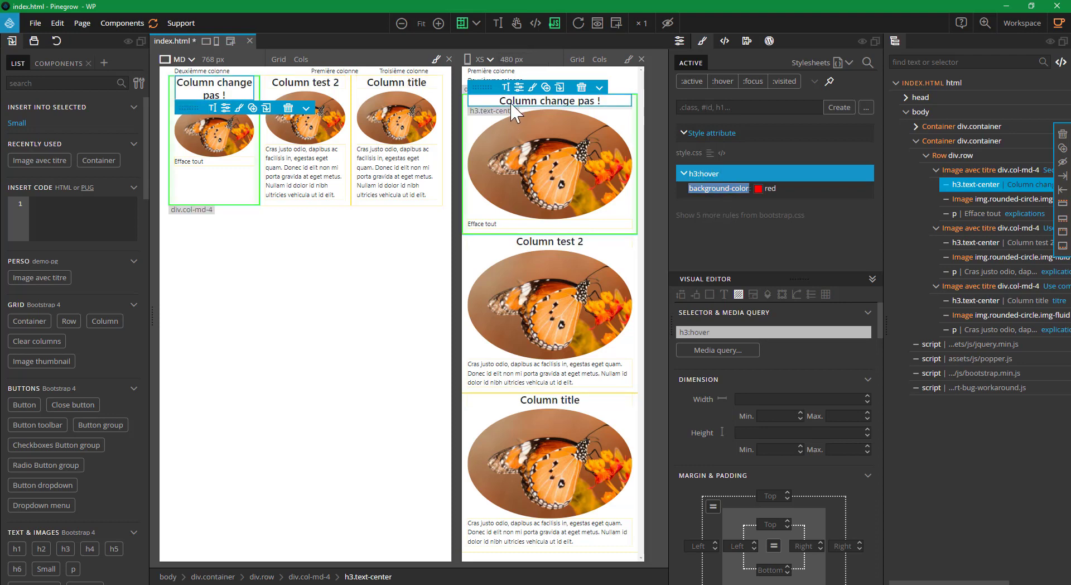
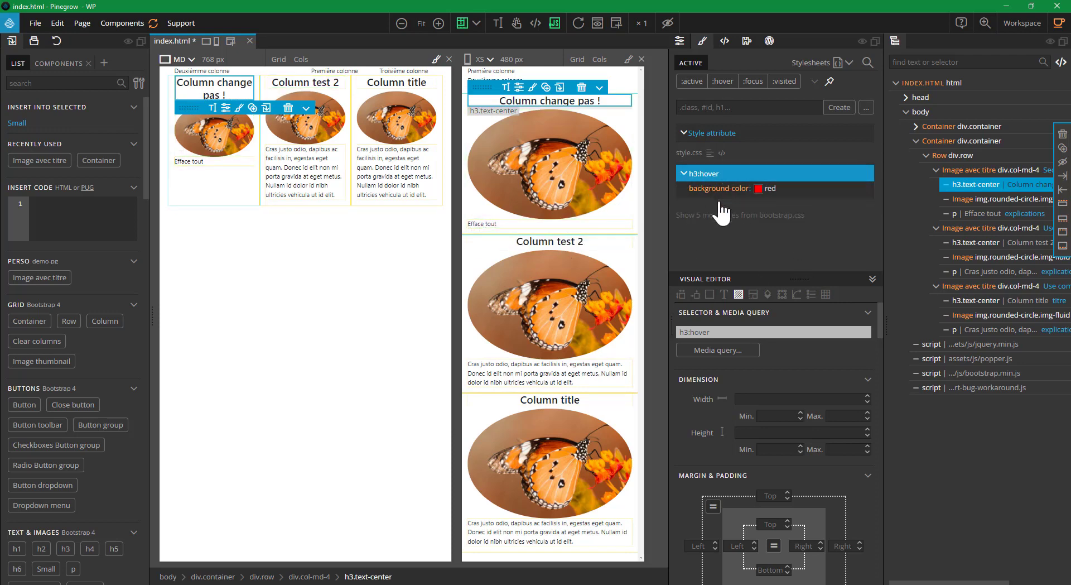
Create a separate plain h3 rule in style.css alongside the h3:hover rule.
click(725, 107)
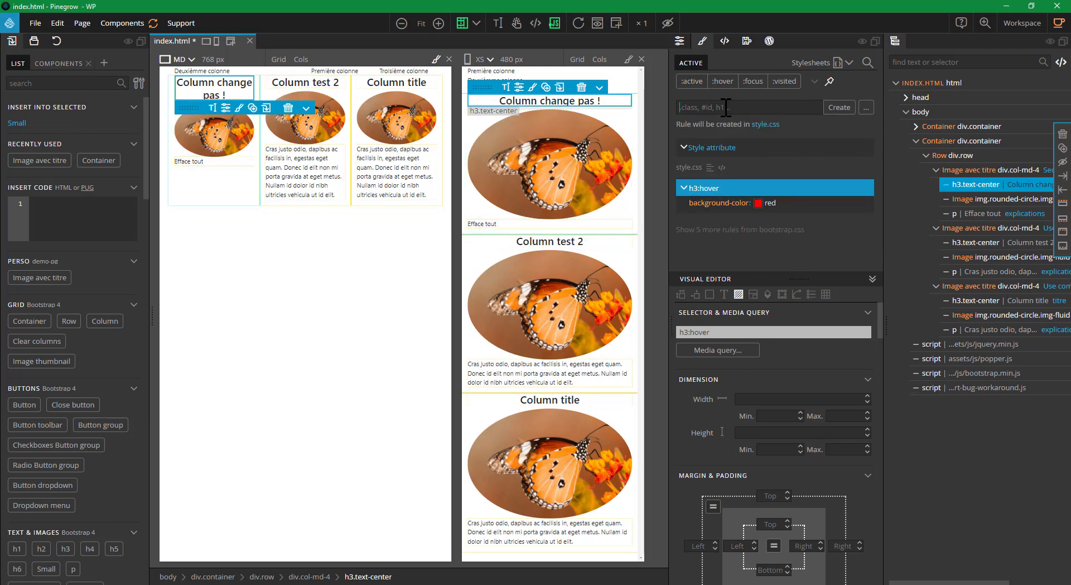
text(h3)
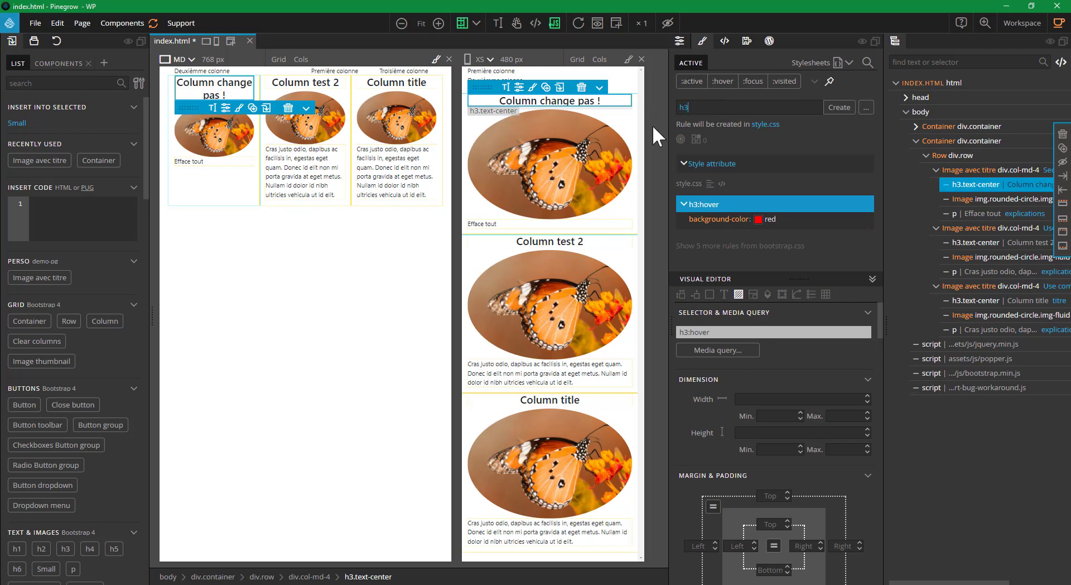
click(837, 109)
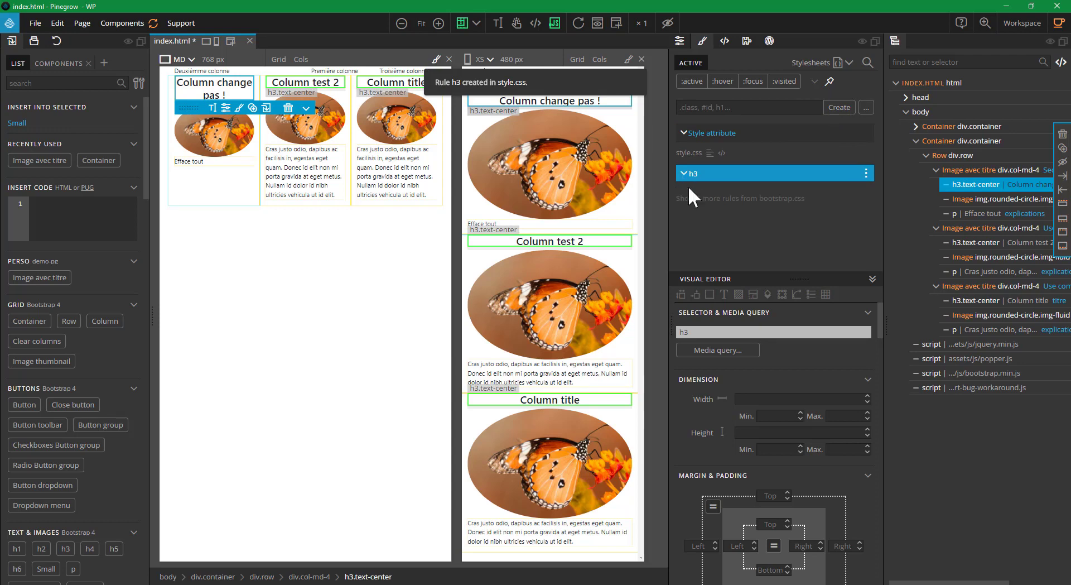
Add a background-color property with the value yellow to the plain h3 rule in style.css.
click(845, 182)
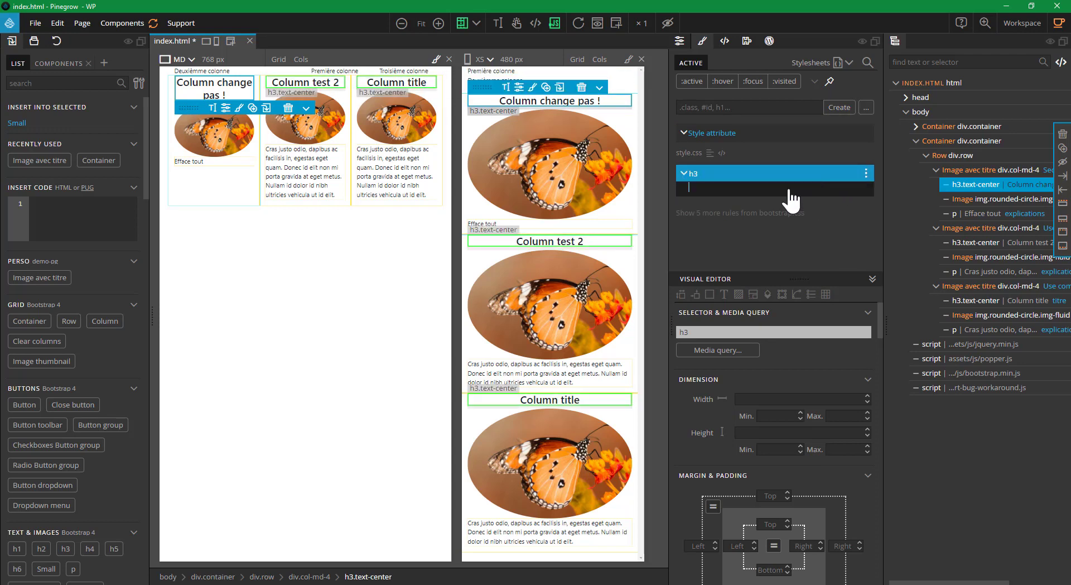
text(bac)
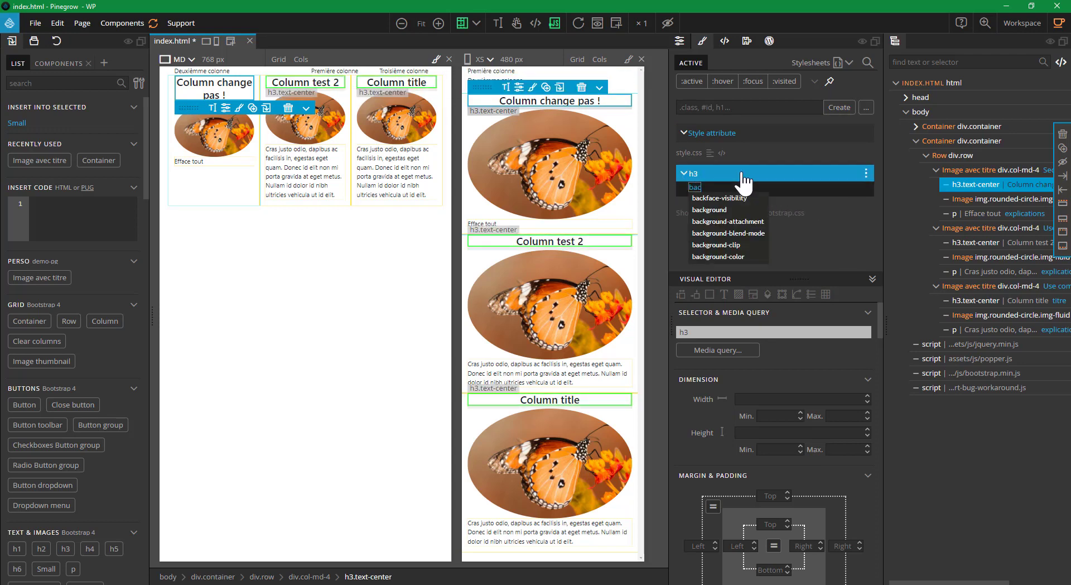
text(kgr)
key(Down)
key(Down)
key(Down)
key(Down)
key(Down)
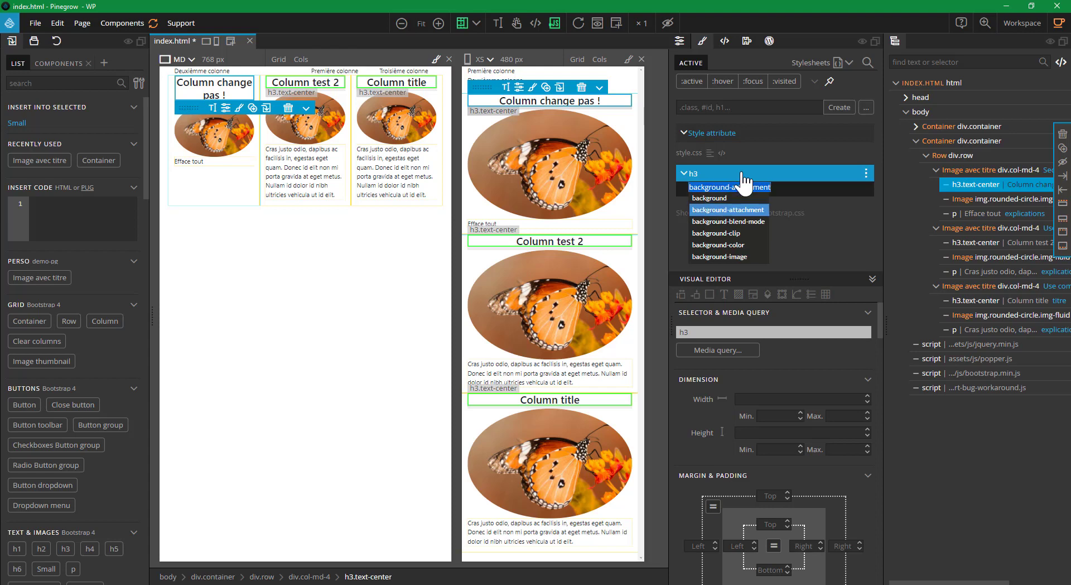
key(Return)
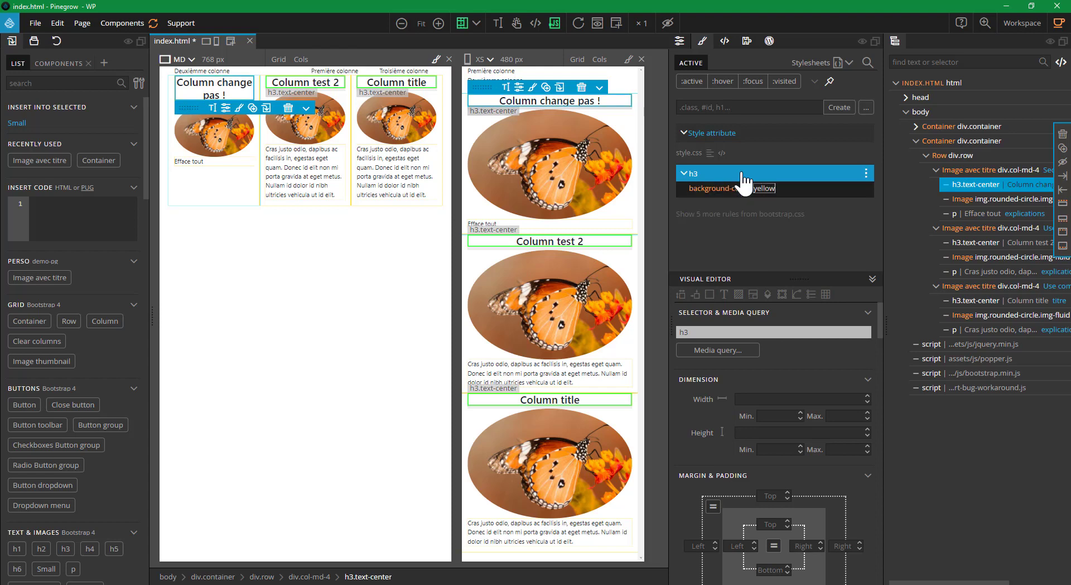
key(Return)
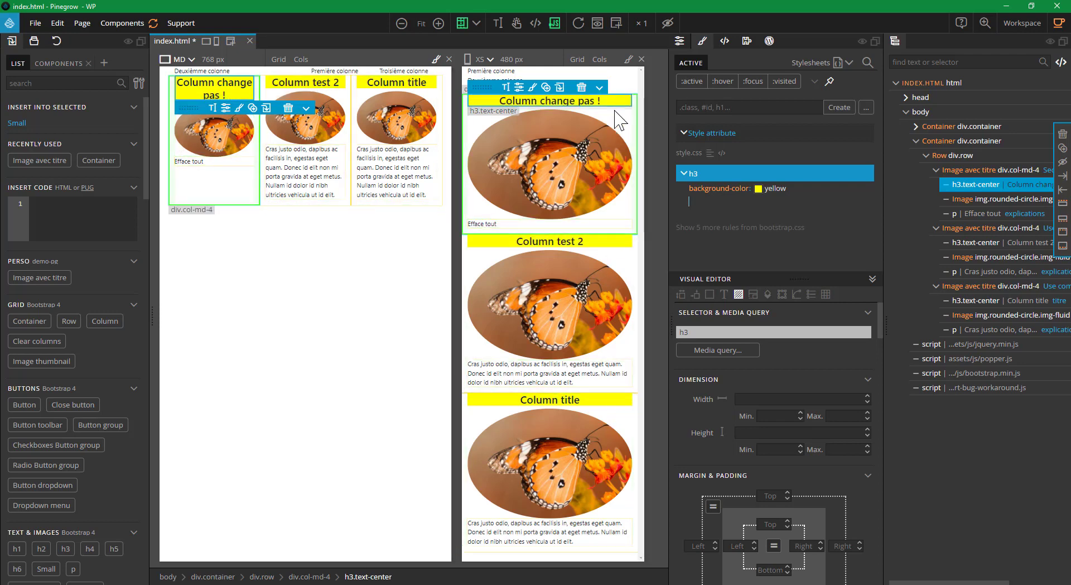
Change the h3 rule's background colour to the green #5b9a3d with the colour picker.
click(759, 189)
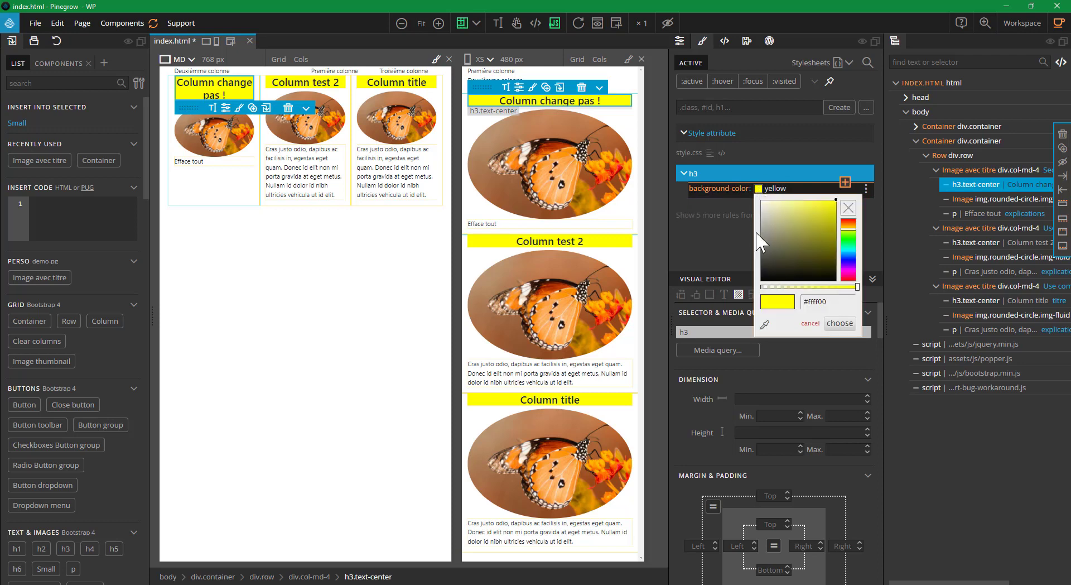
mouse_move(820, 211)
mouse_down()
mouse_move(806, 235)
mouse_move(791, 225)
mouse_up()
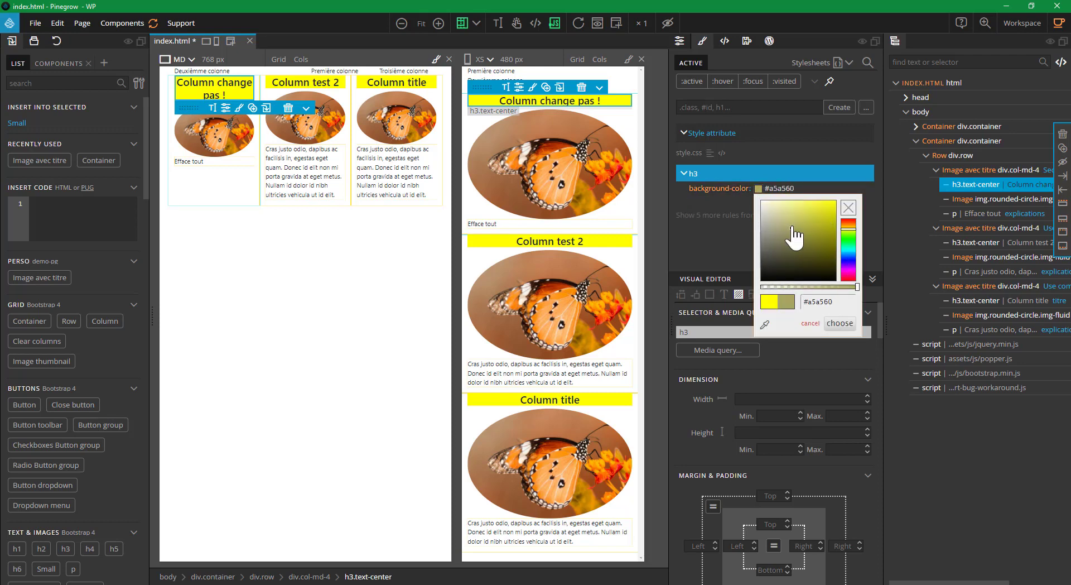
click(848, 236)
click(849, 208)
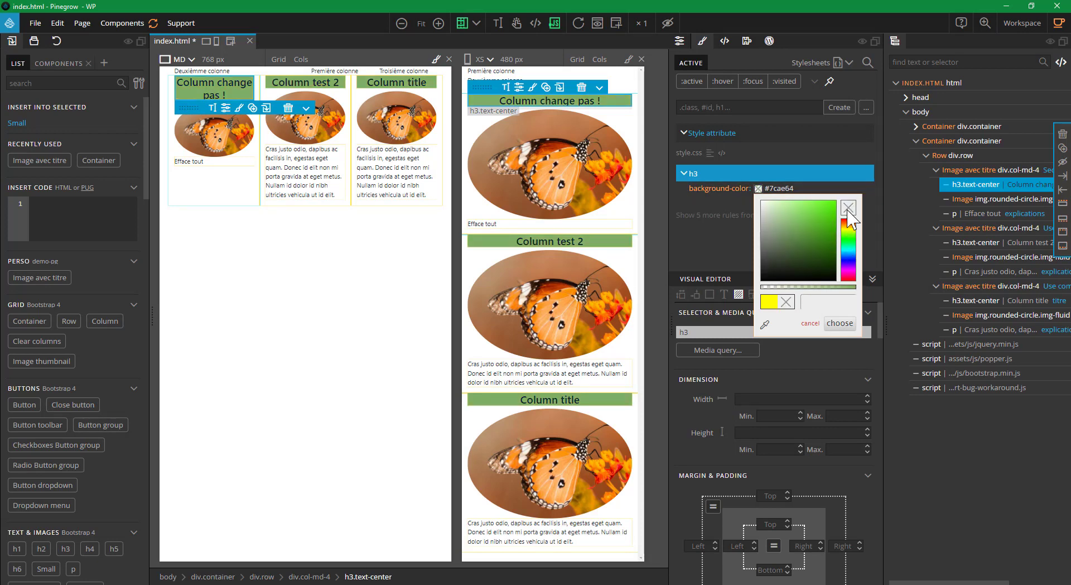
click(809, 223)
drag(811, 232, 805, 231)
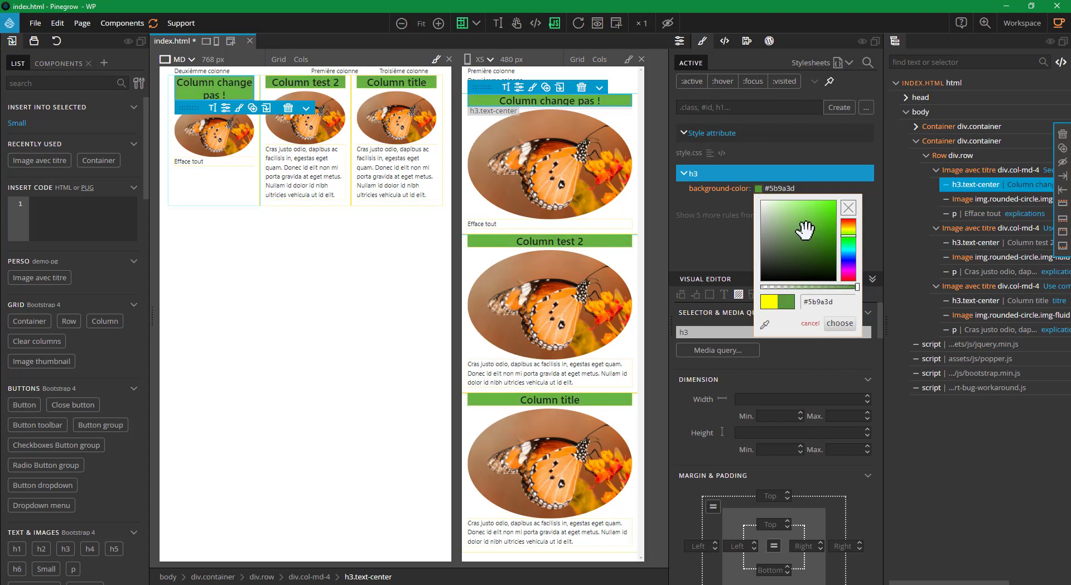
click(839, 323)
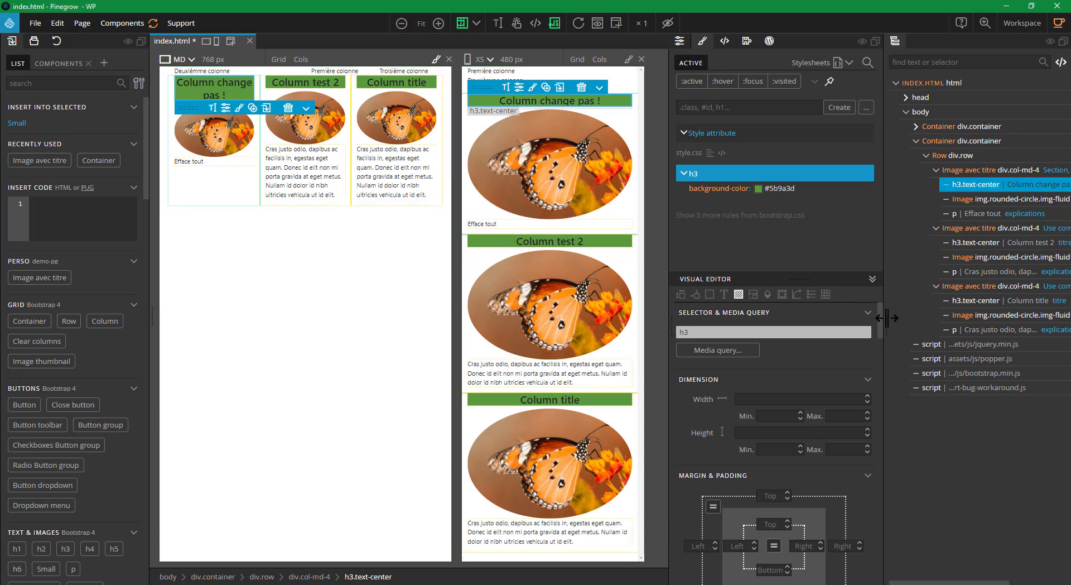
click(752, 296)
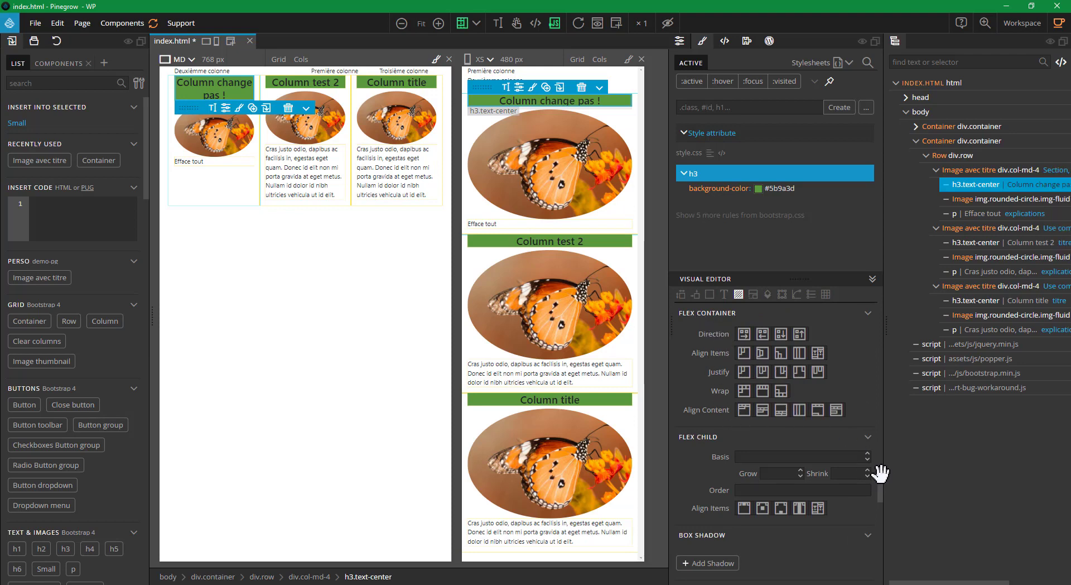
drag(879, 490, 728, 381)
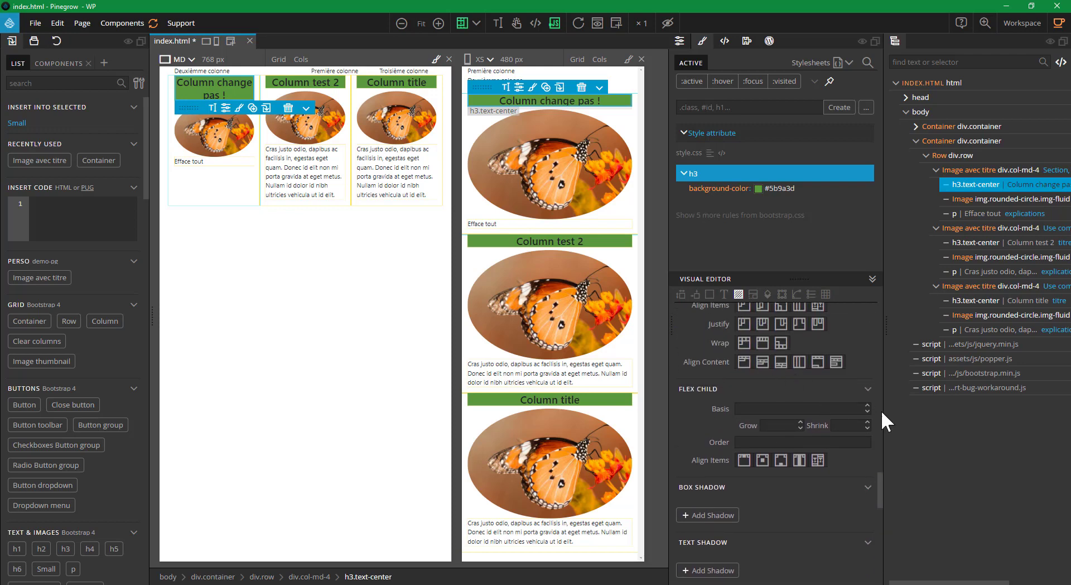
drag(885, 494, 873, 469)
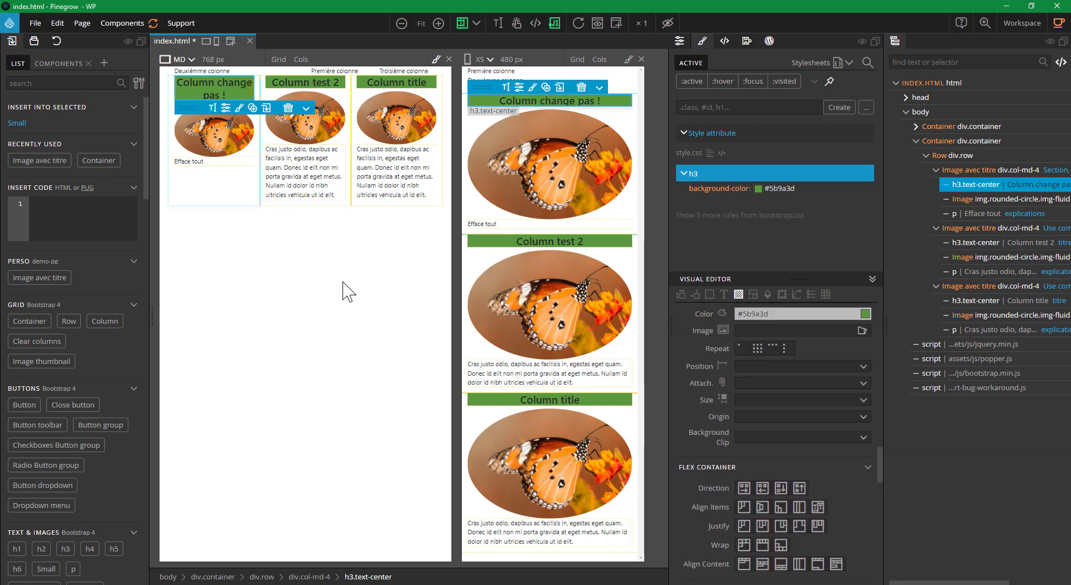
Select the body element in the page tree and collapse its second container.
click(916, 84)
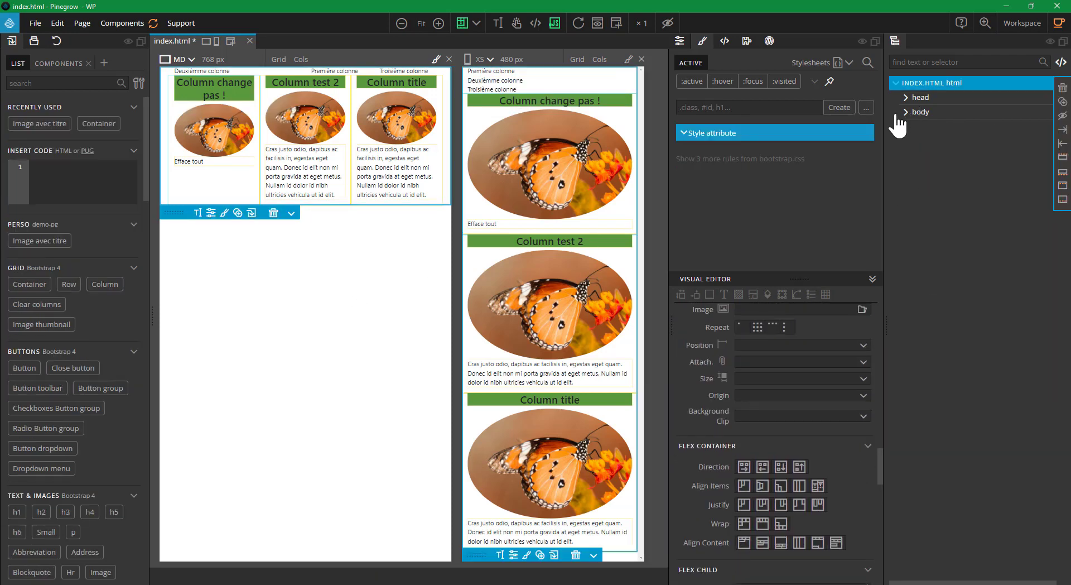
click(909, 113)
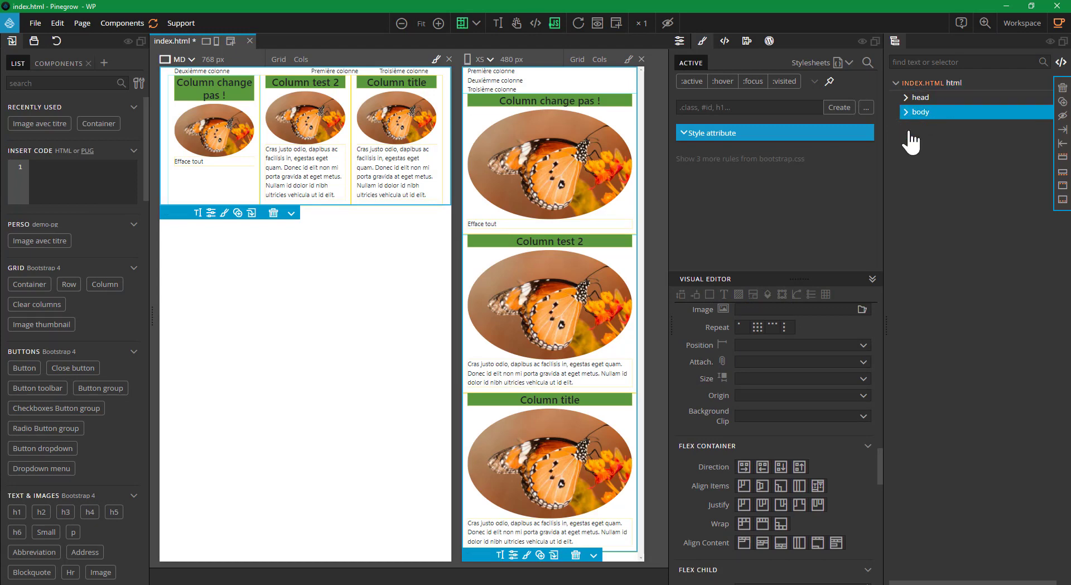
click(905, 110)
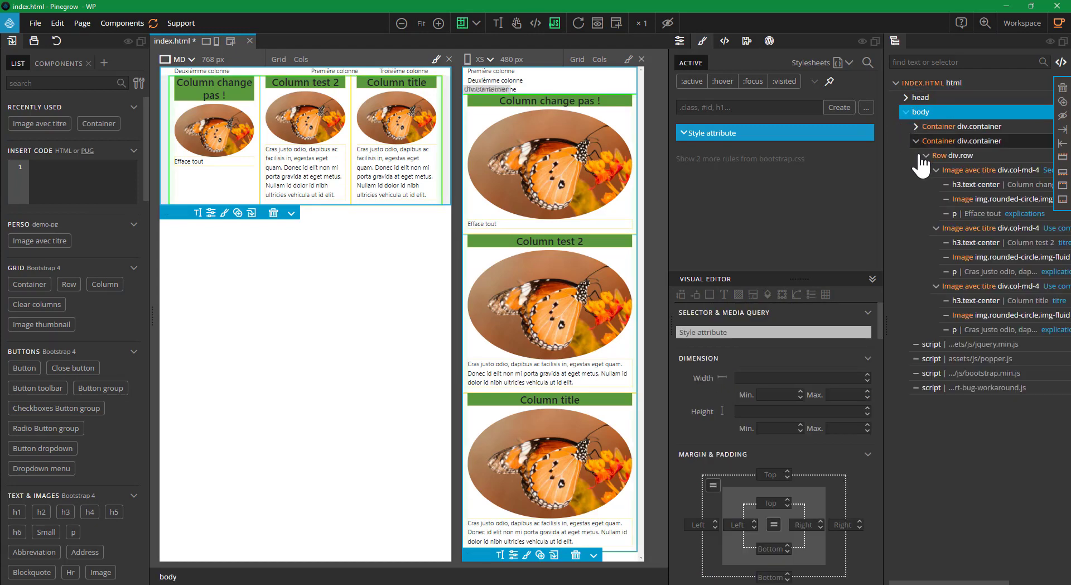
click(914, 143)
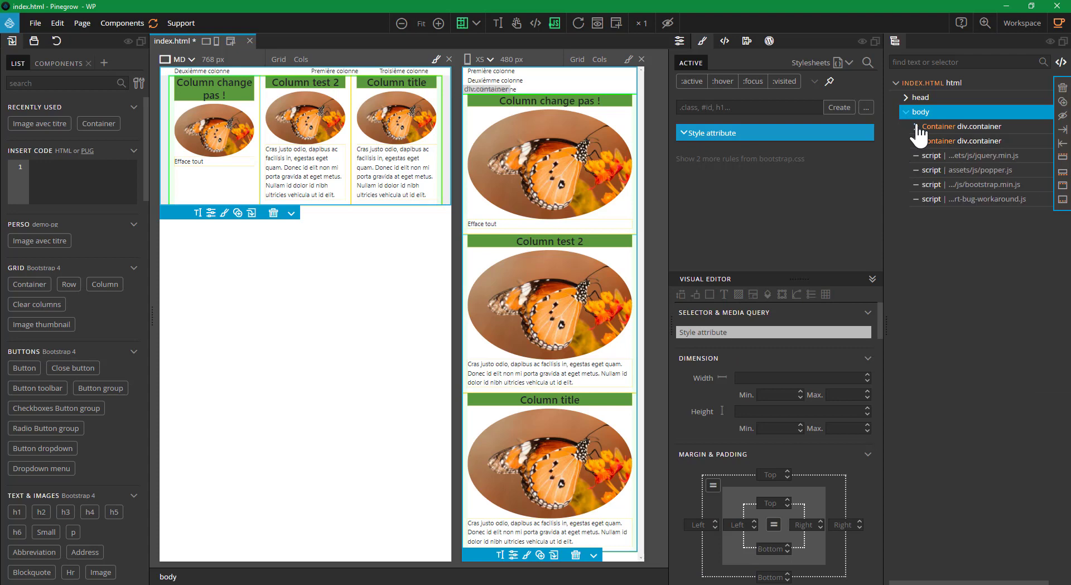
right_click(920, 114)
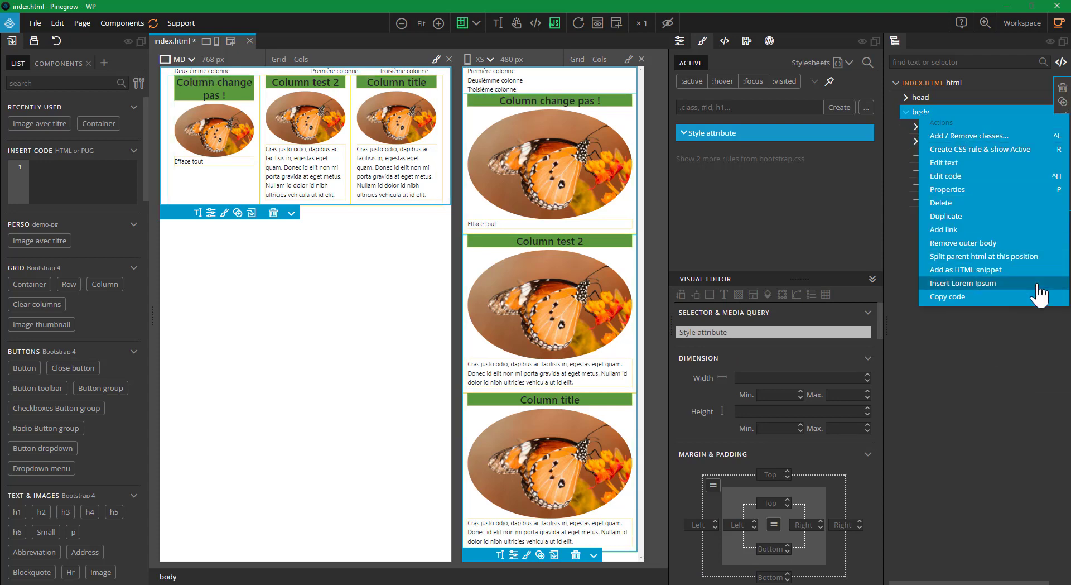
click(1002, 319)
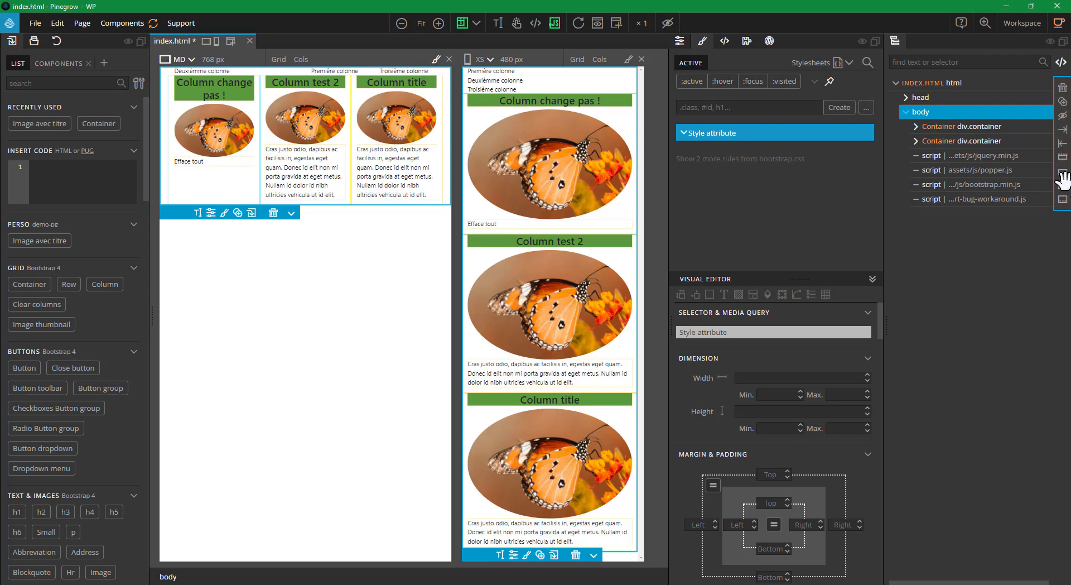
Append two empty div elements at the end of the body using the inserted code "div".
click(1062, 201)
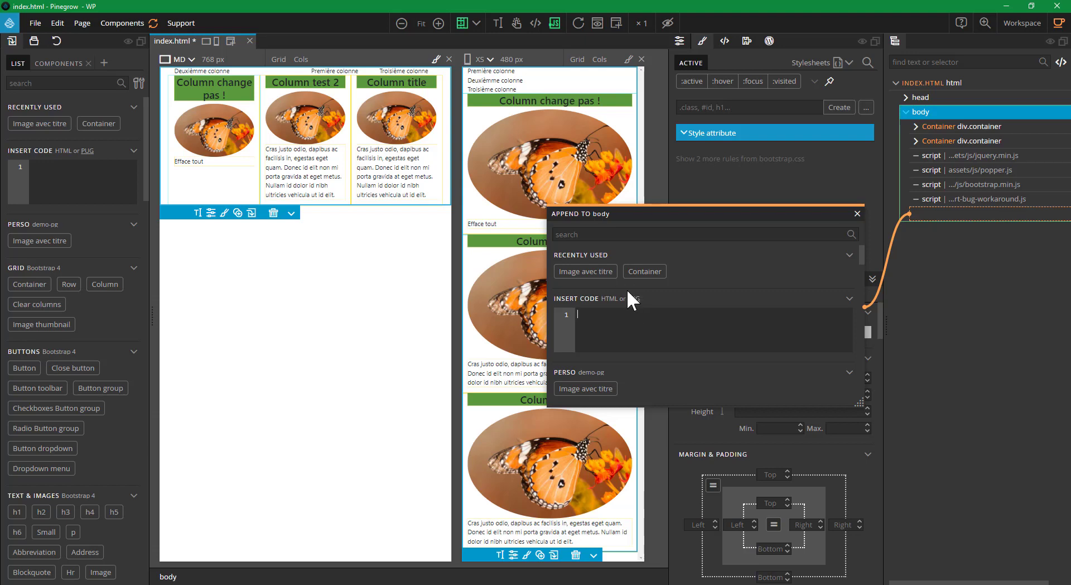
text(div)
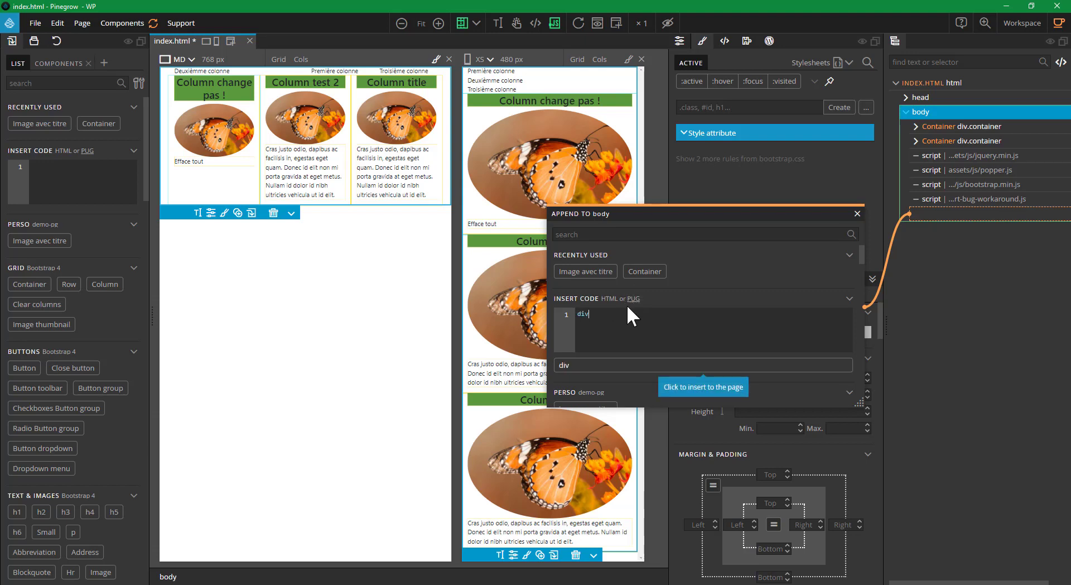
click(631, 301)
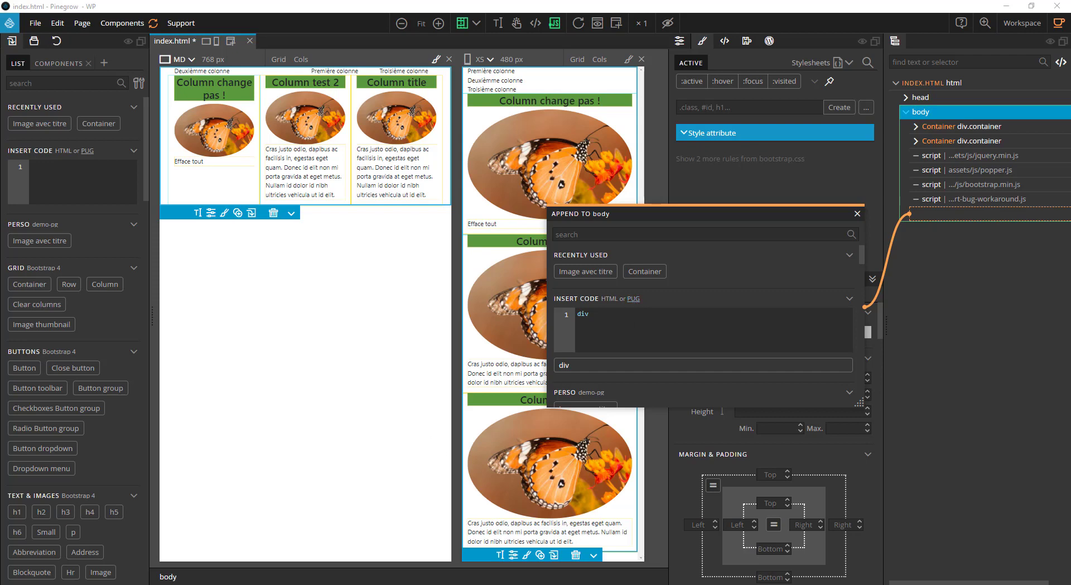
key(alt+Tab)
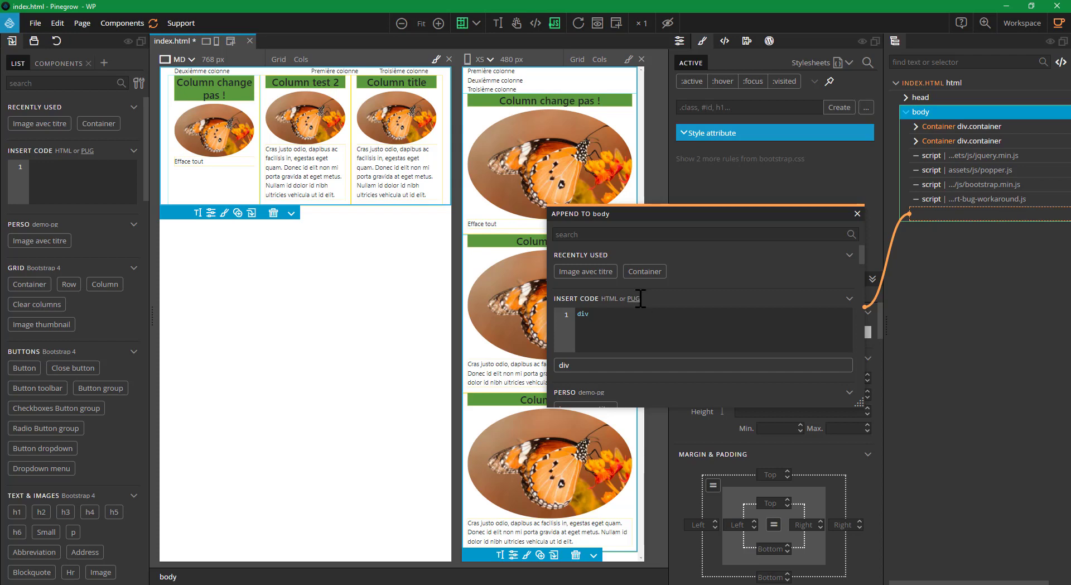
click(604, 320)
mouse_move(589, 352)
scroll(635, 332, down, 2)
scroll(657, 322, up, 2)
click(592, 364)
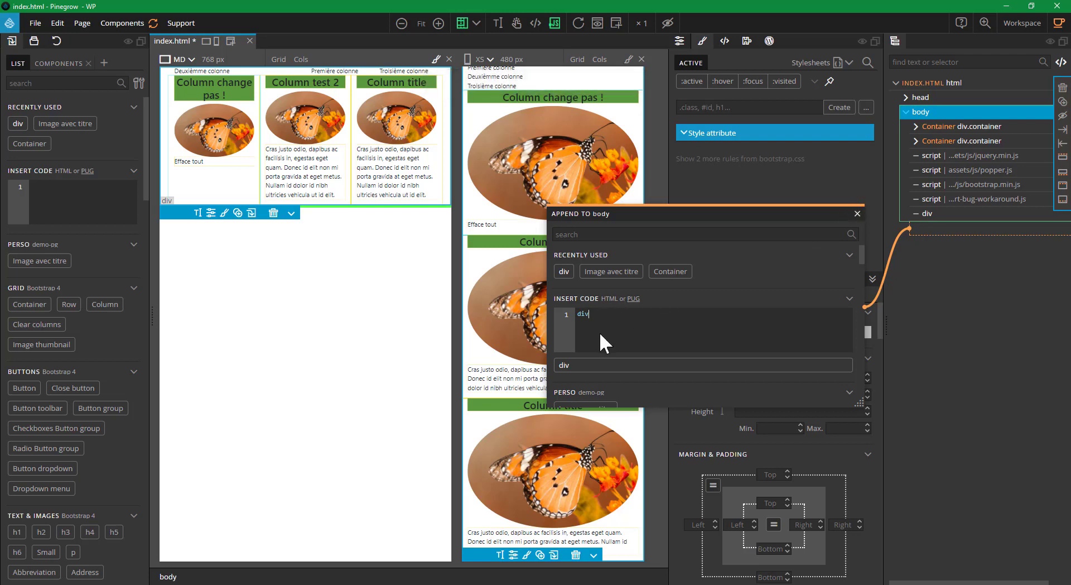
mouse_move(584, 359)
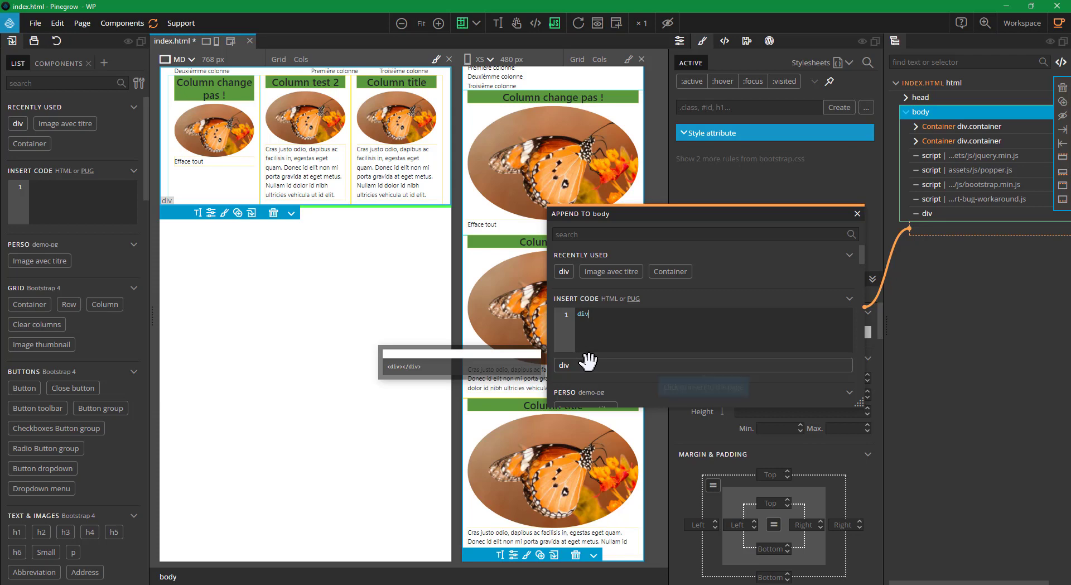
click(588, 363)
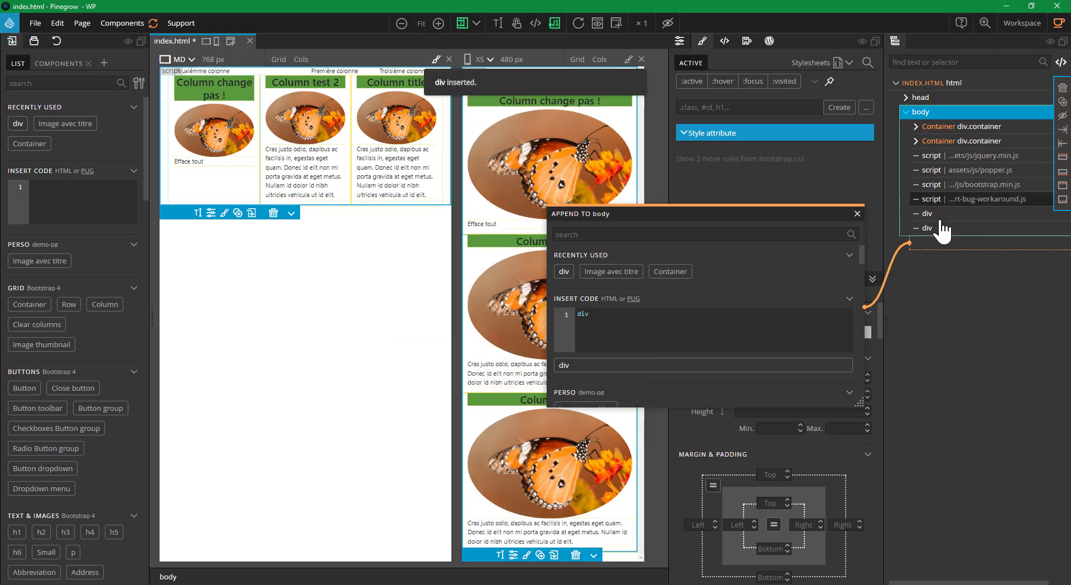
Nest the second new div inside the first one and close the append window.
drag(955, 230, 855, 216)
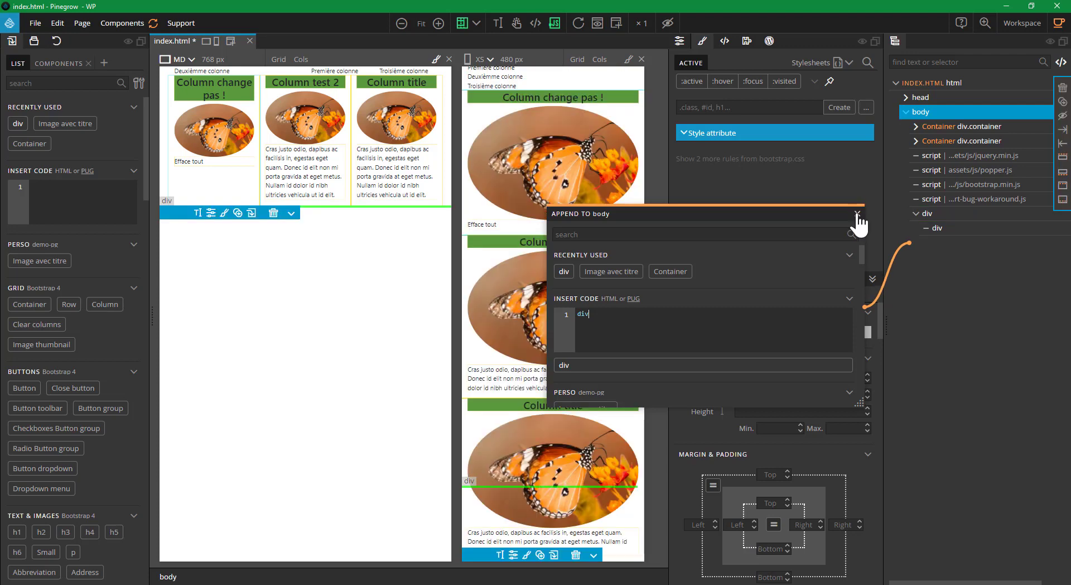
click(943, 214)
click(942, 222)
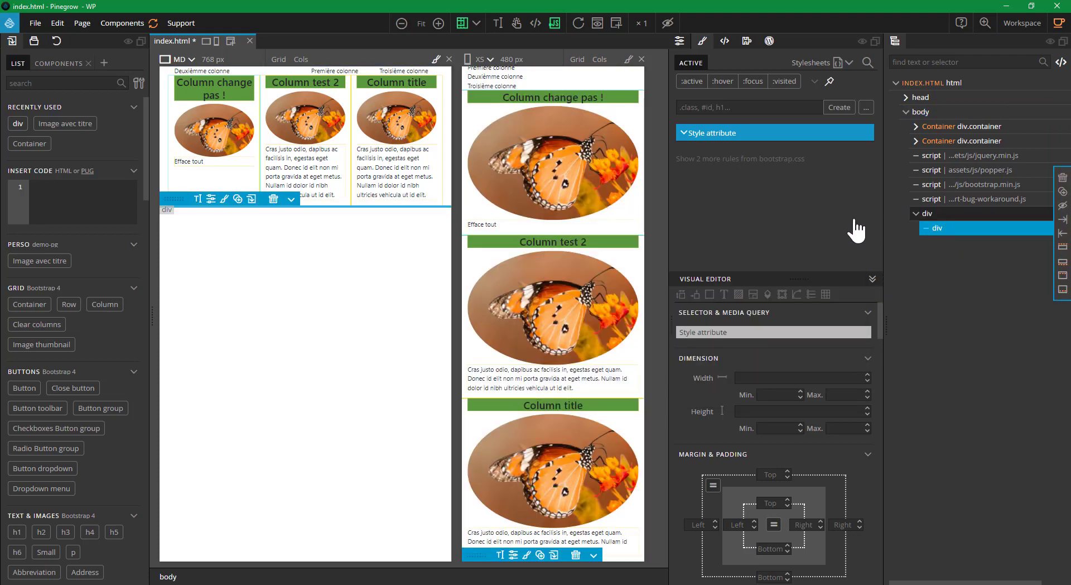
Duplicate the nested div so the parent div holds two child divs, and select the copy.
click(941, 229)
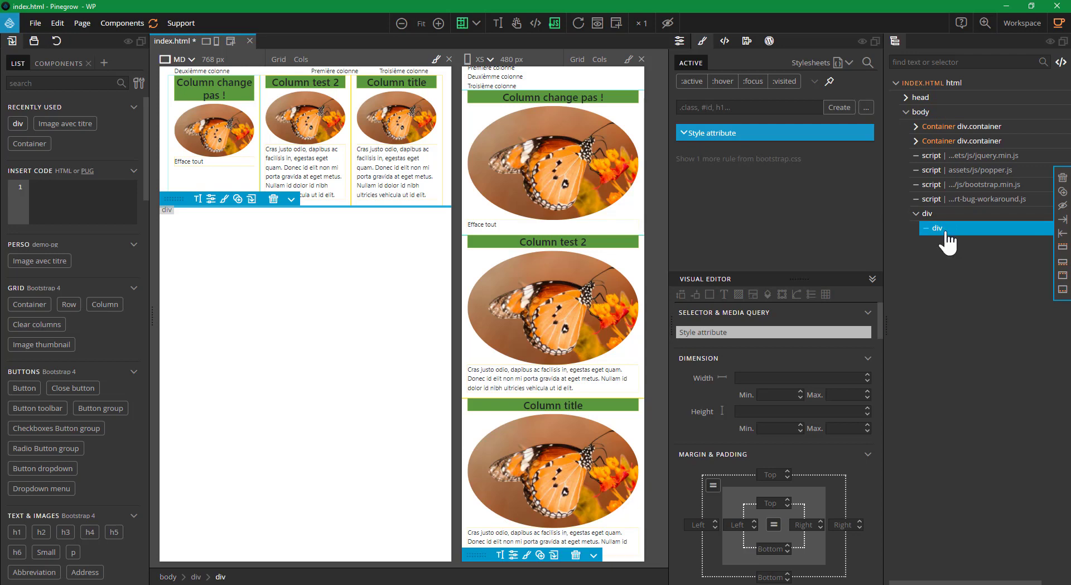
click(238, 200)
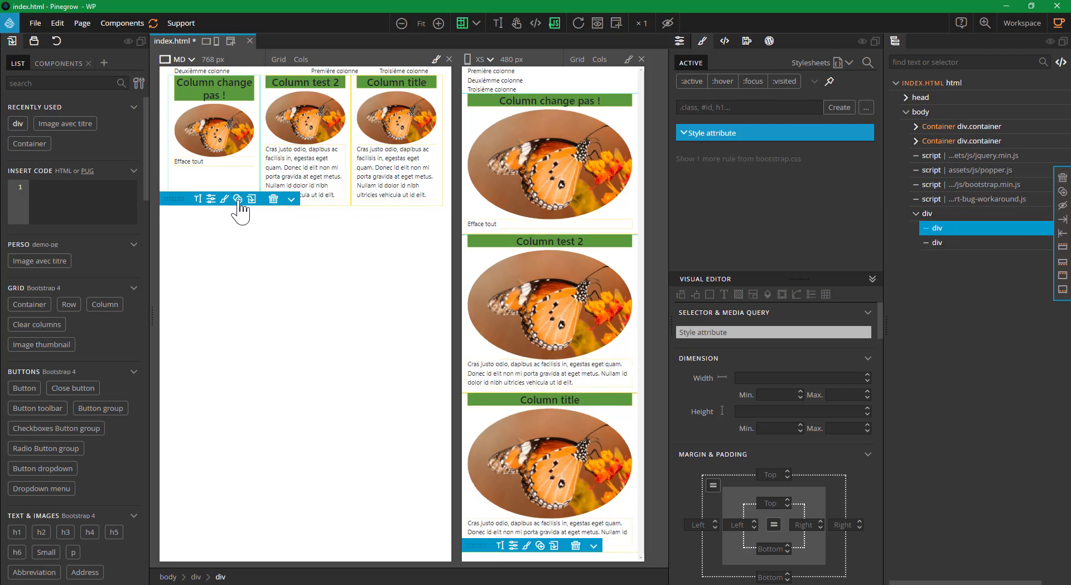
click(946, 243)
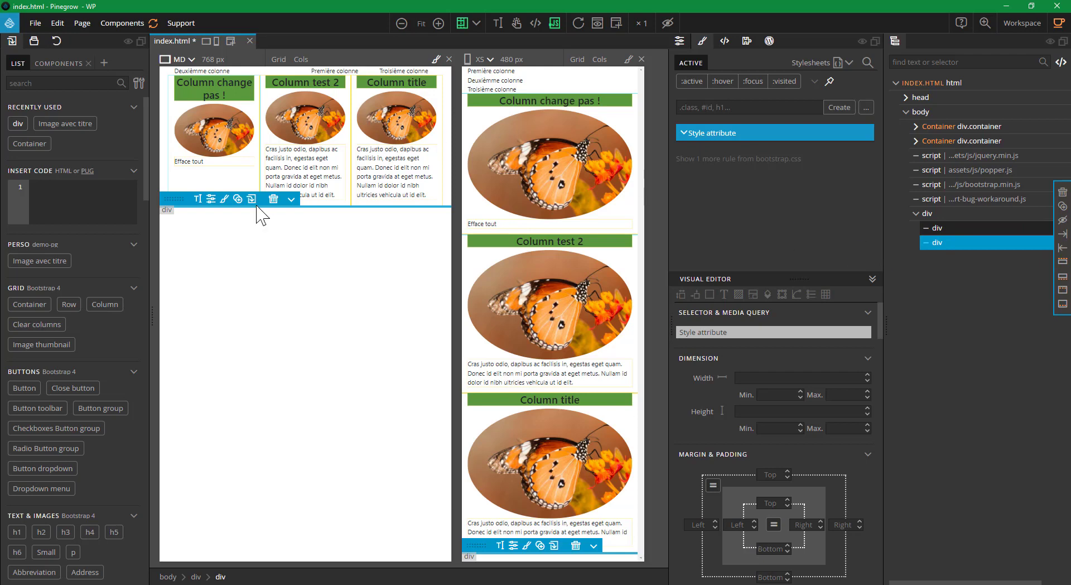
Enter the text "DIV A" in the first of the two nested divs.
click(948, 228)
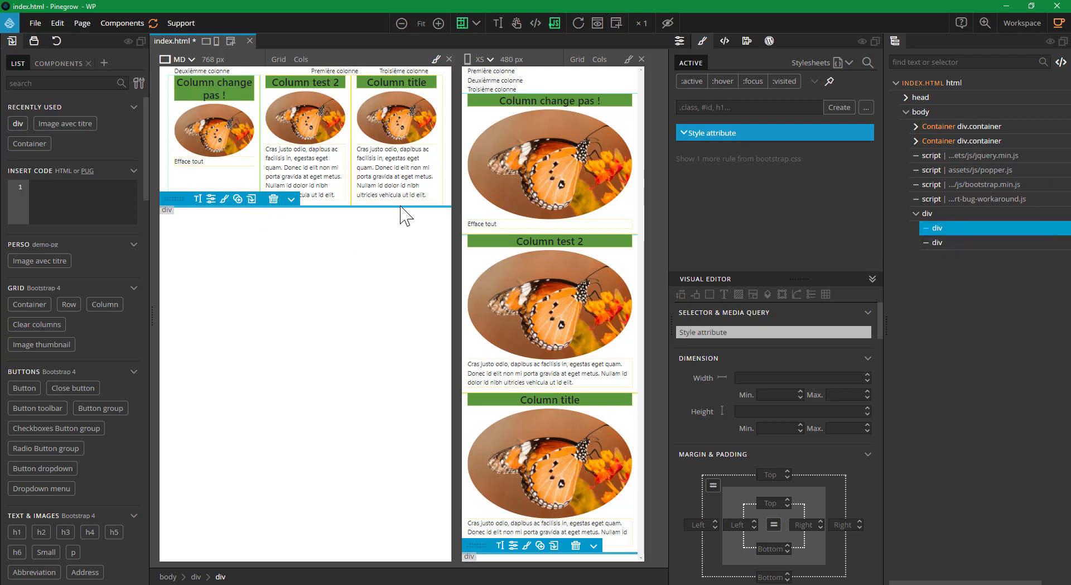
click(198, 199)
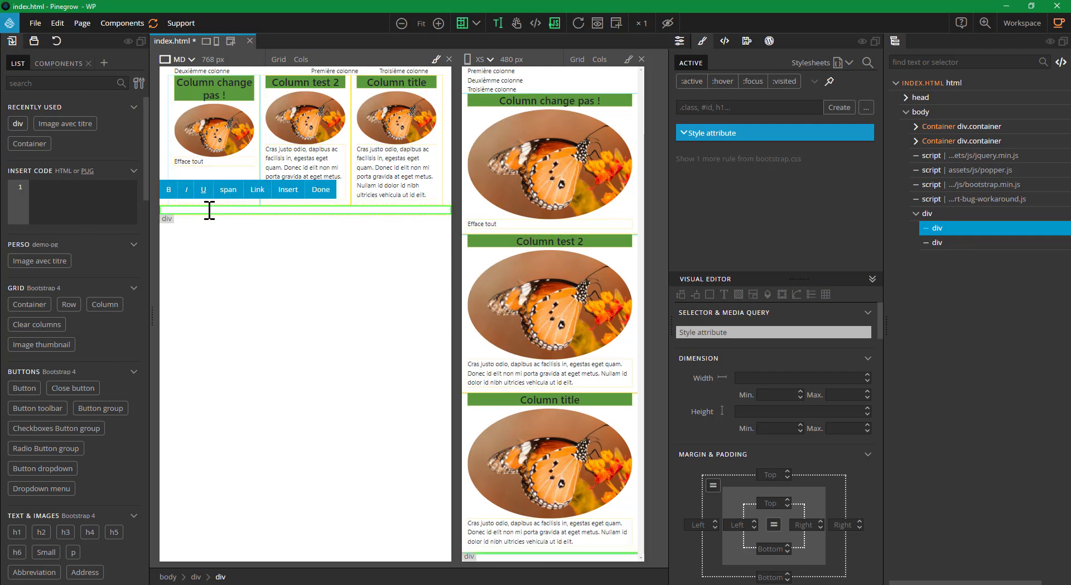
text(D)
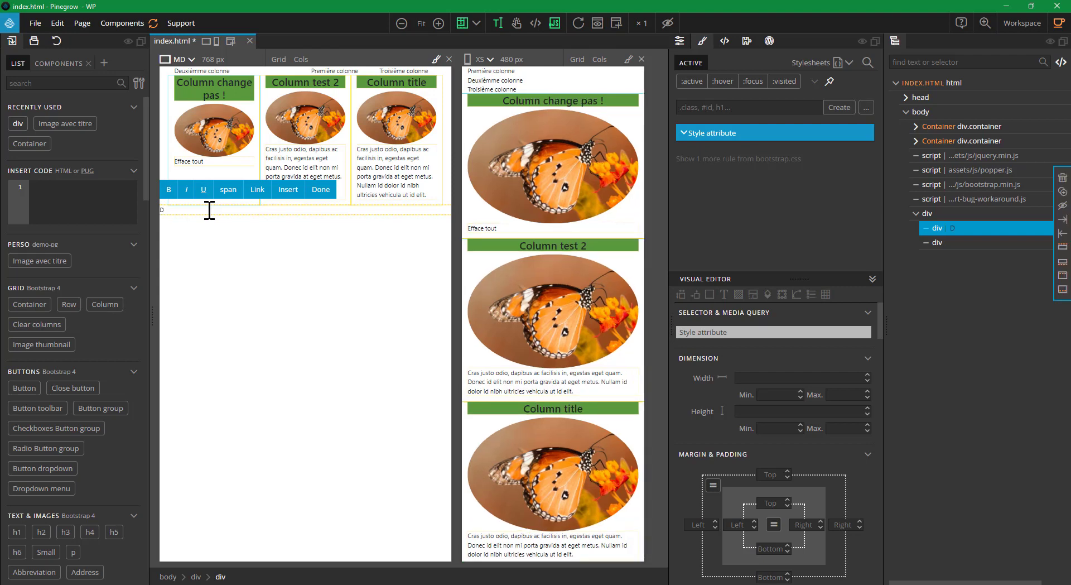
text(IV A)
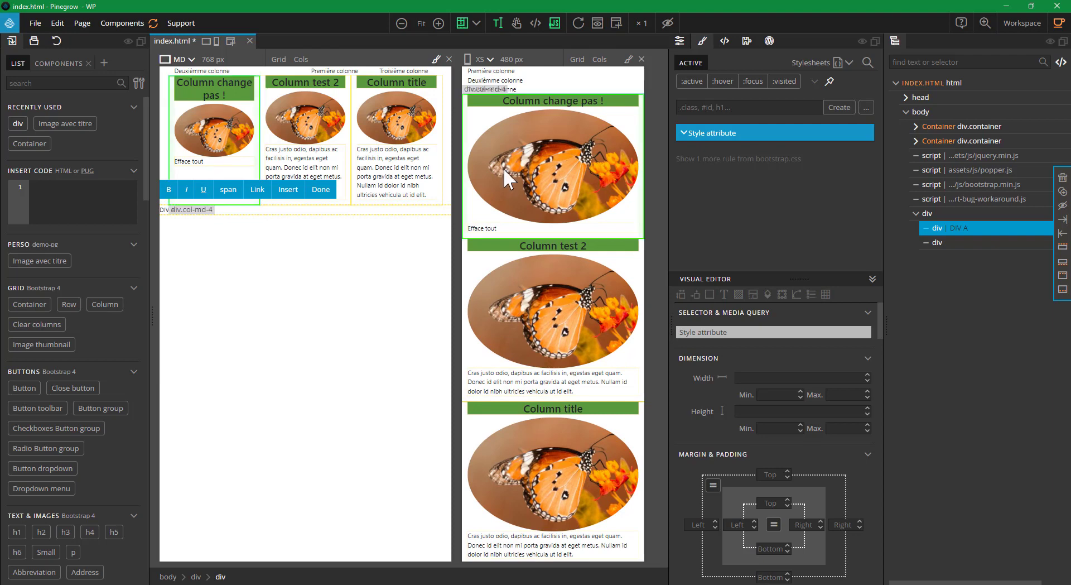
Finish editing the first nested div and enter the text "DIV B" in the second nested div.
click(321, 190)
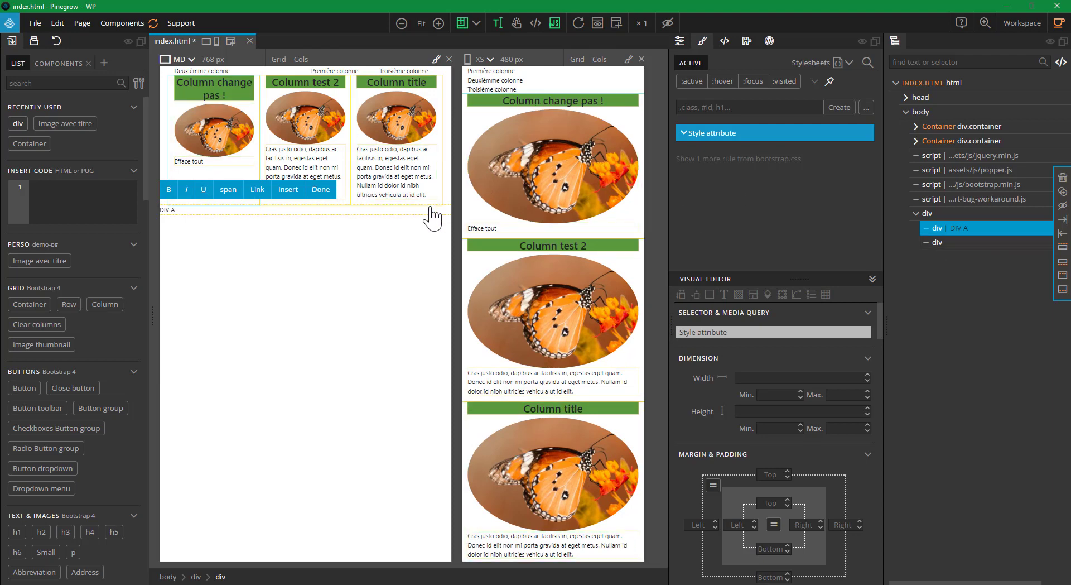
click(941, 244)
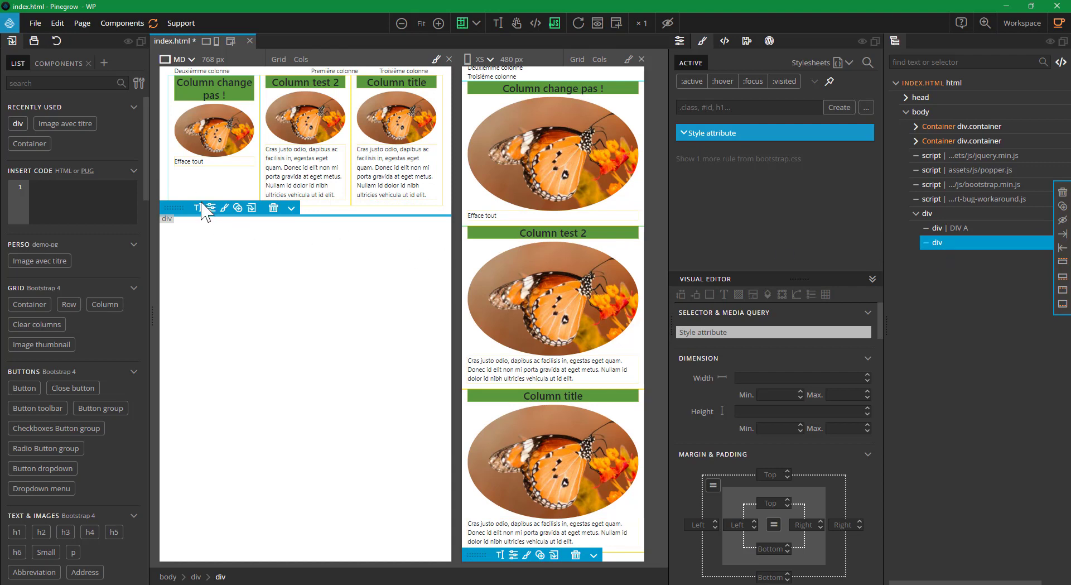
double_click(198, 217)
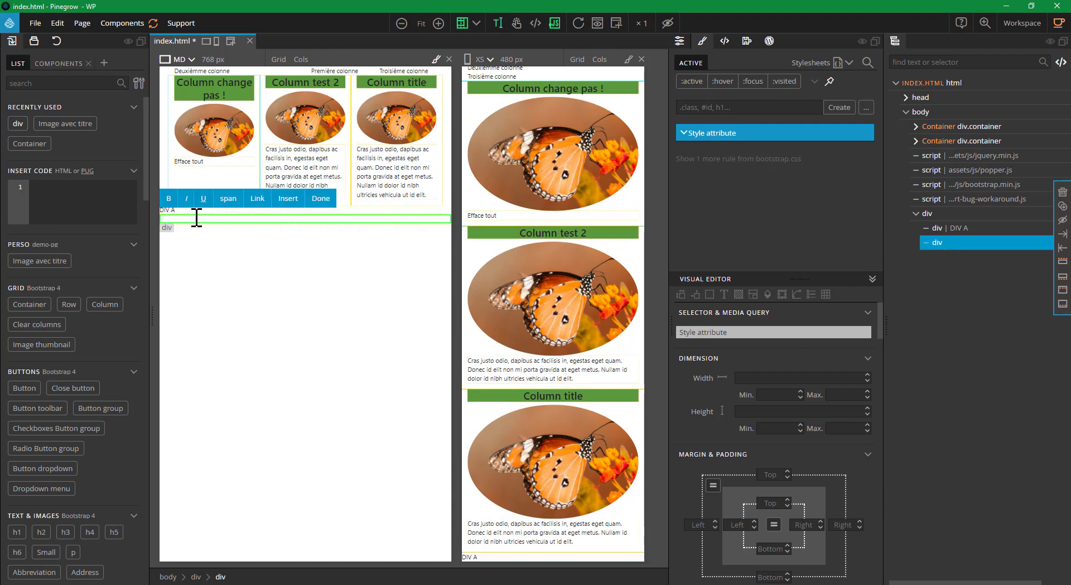
text(DIV B)
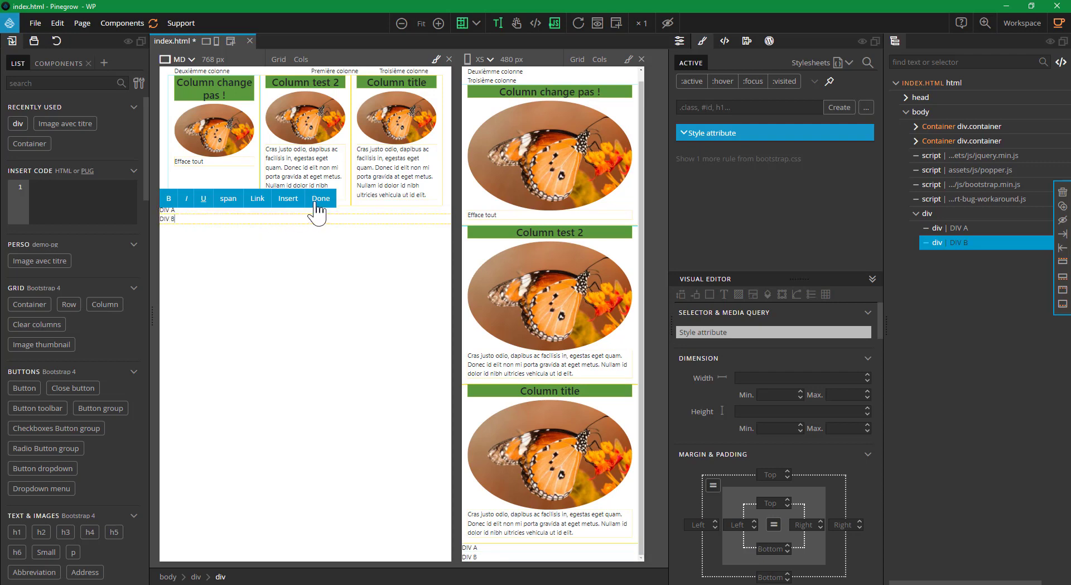
click(318, 199)
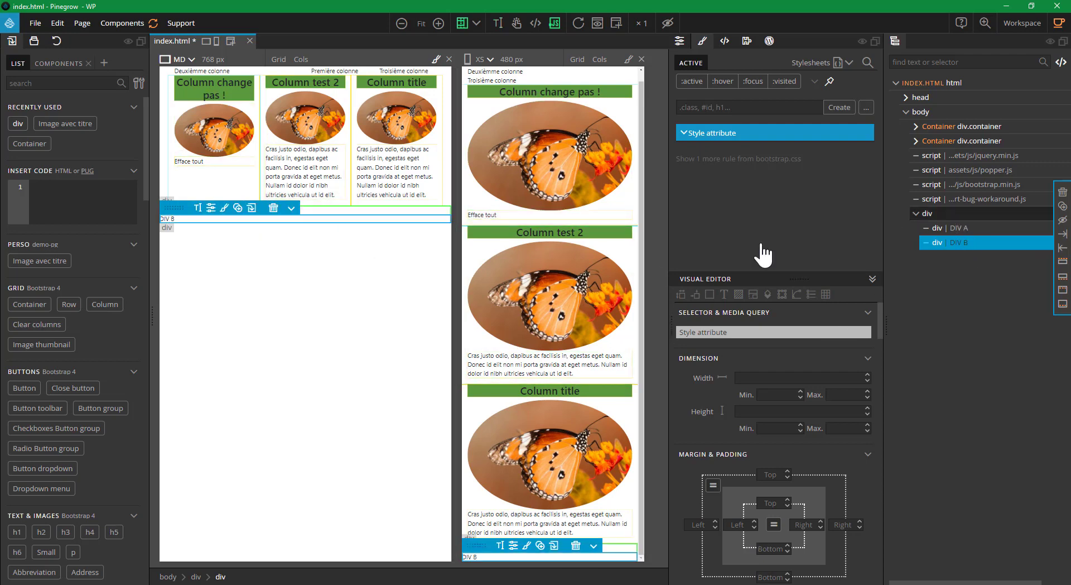
Select the parent div and try the flex directions row and column, ending on column-reverse.
click(942, 242)
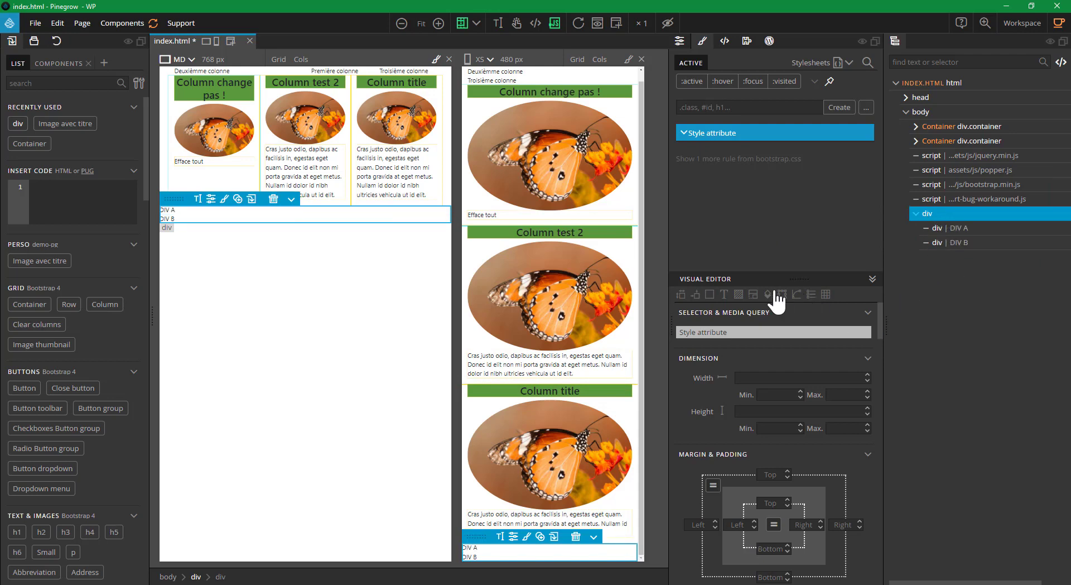
click(751, 294)
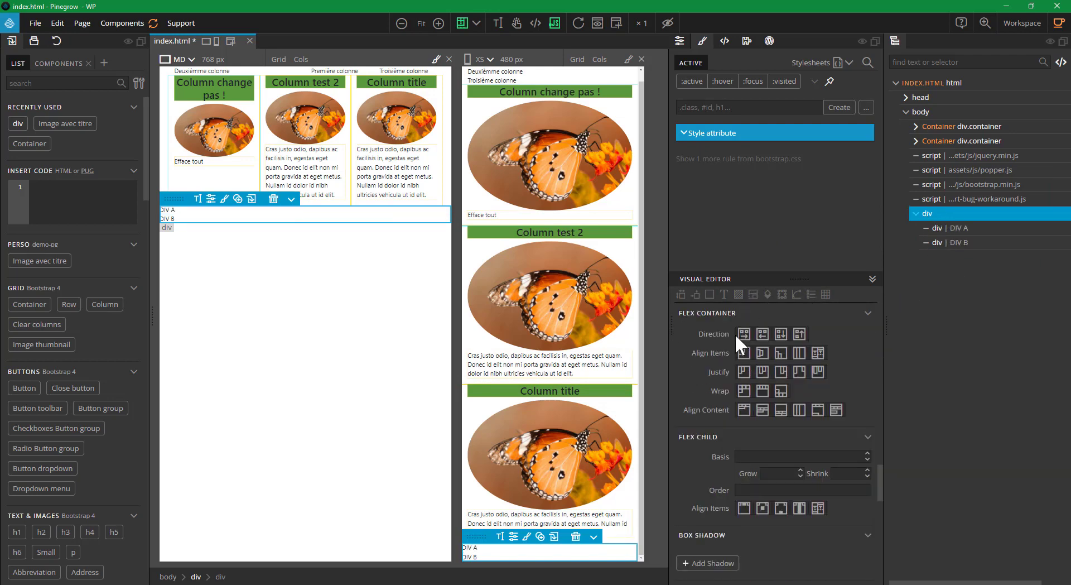
drag(878, 478, 878, 473)
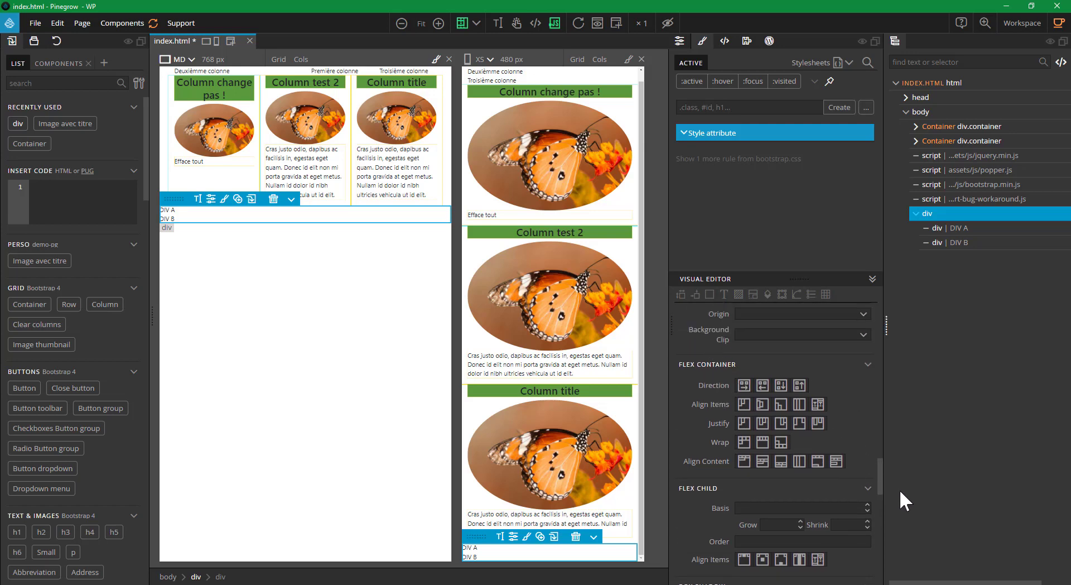
mouse_move(879, 479)
mouse_down()
mouse_move(876, 444)
mouse_move(886, 498)
mouse_move(883, 473)
mouse_up()
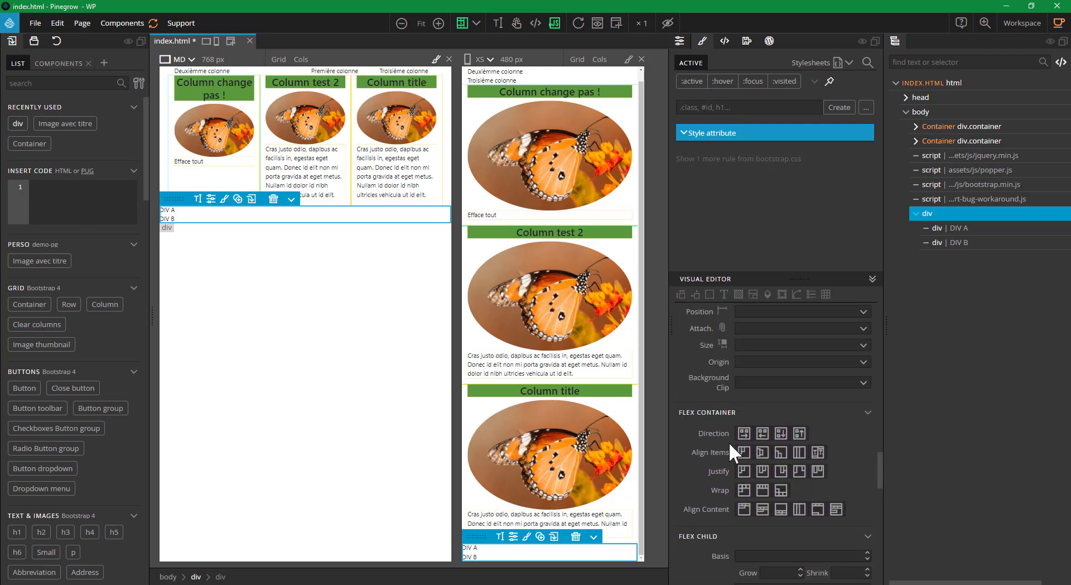
click(744, 434)
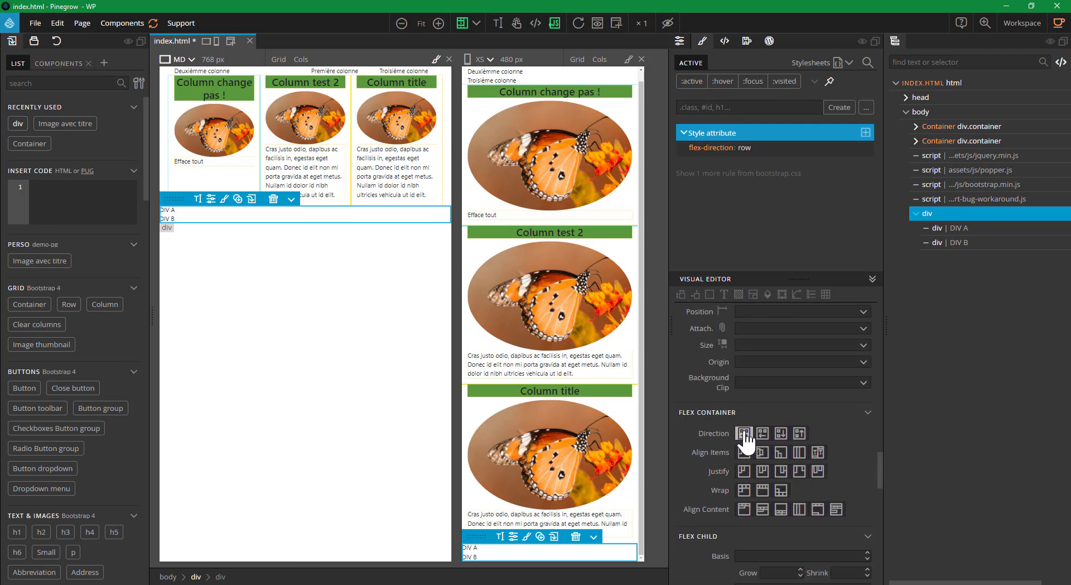
click(781, 434)
click(806, 436)
Set the parent div's display property to Flex.
drag(879, 467, 881, 361)
click(864, 423)
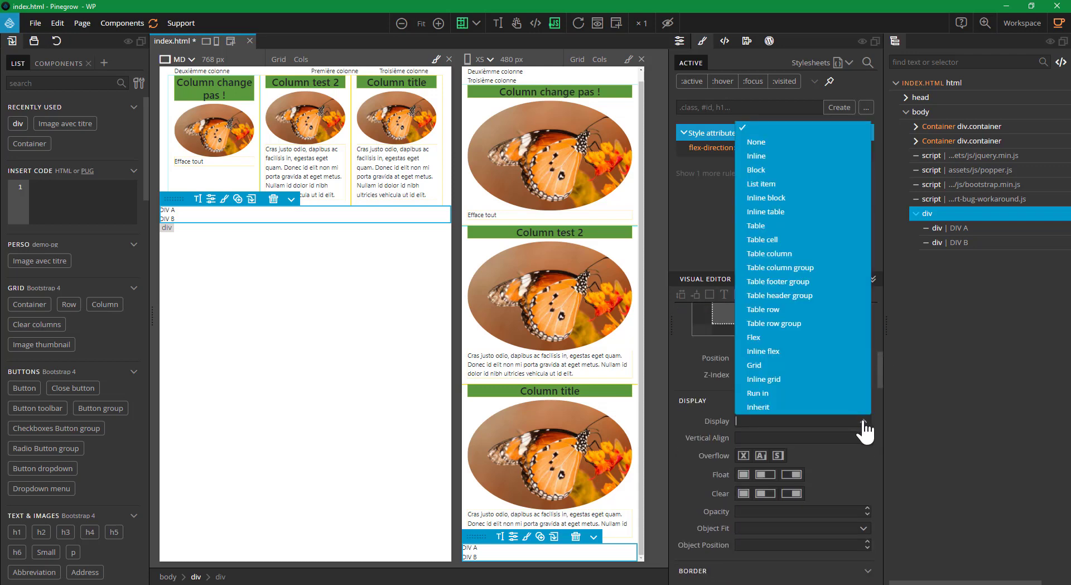
click(826, 338)
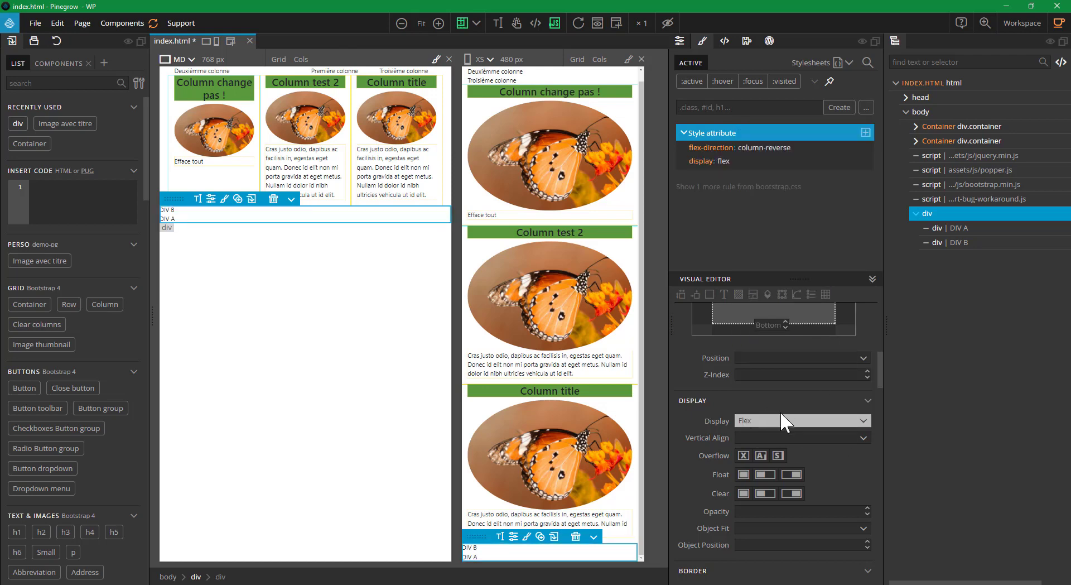
Try the column and column-reverse flex directions on the flex-displayed parent div.
drag(881, 377, 869, 477)
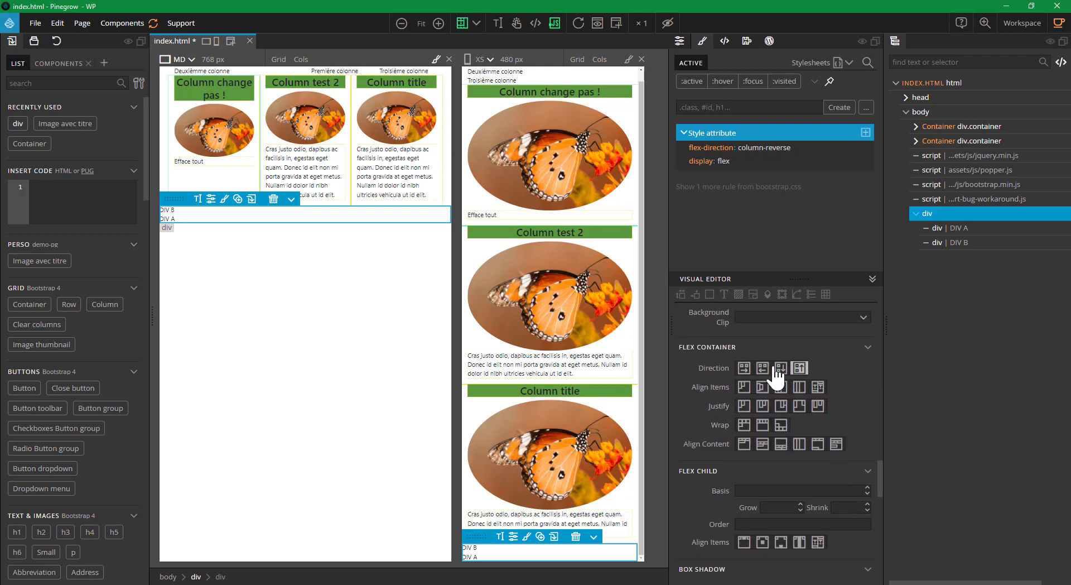
click(780, 369)
click(798, 371)
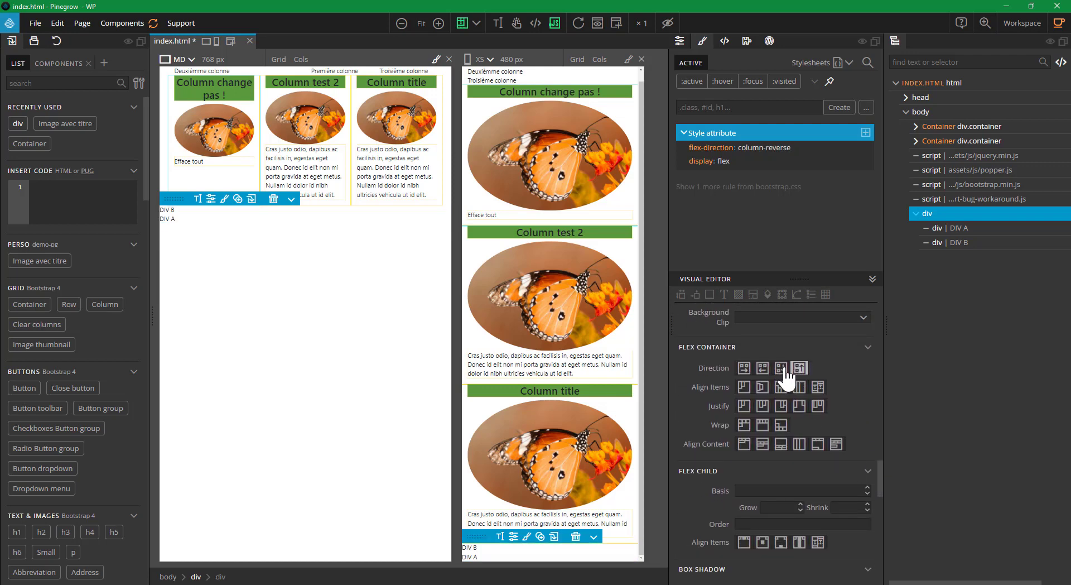
click(794, 371)
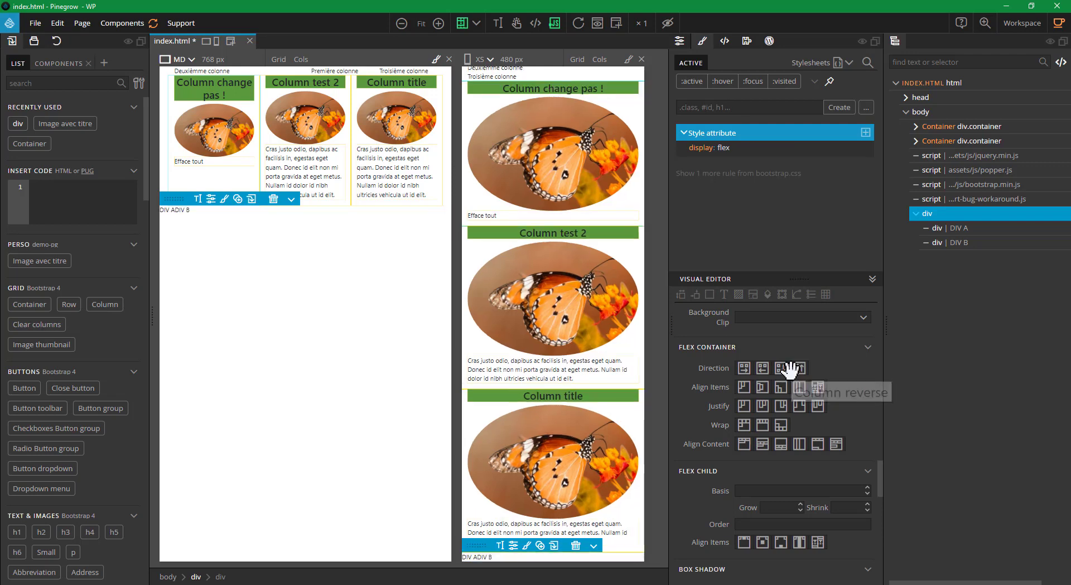
click(798, 370)
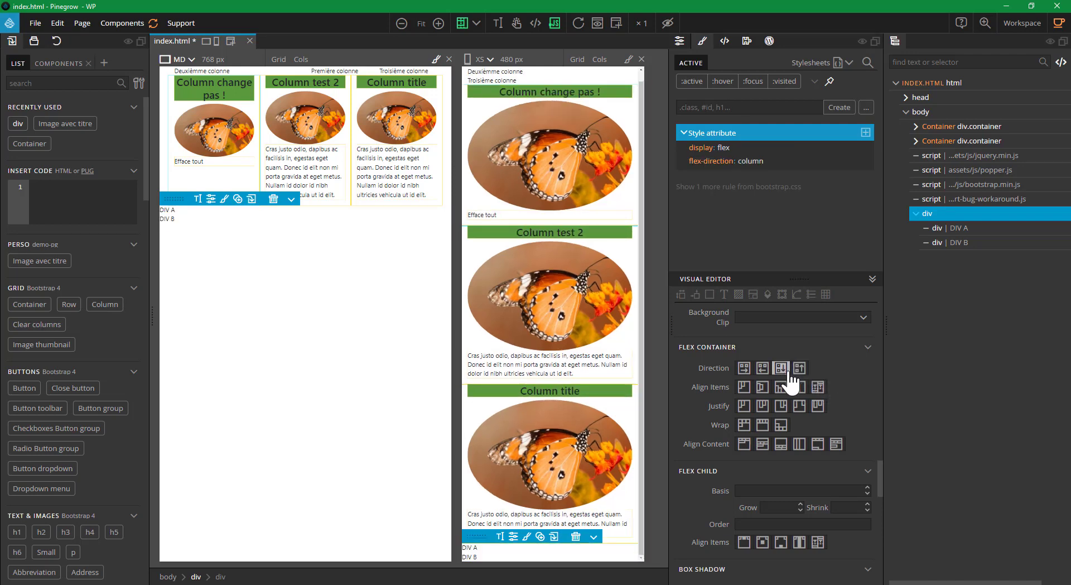
click(780, 367)
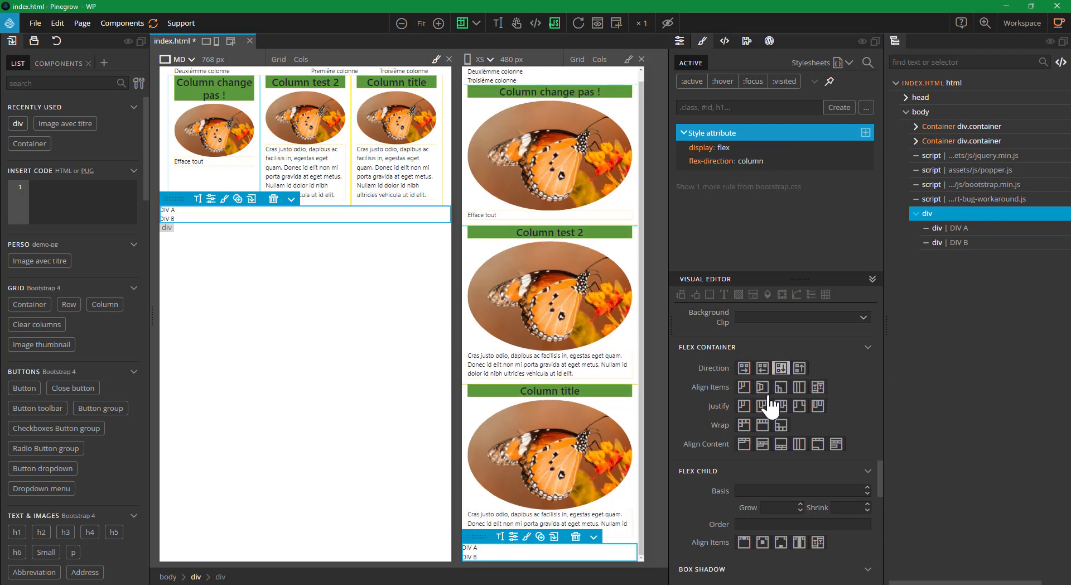
Set the parent div's align-items to center, compare the flex directions with it, and finish with flex-direction row.
click(761, 385)
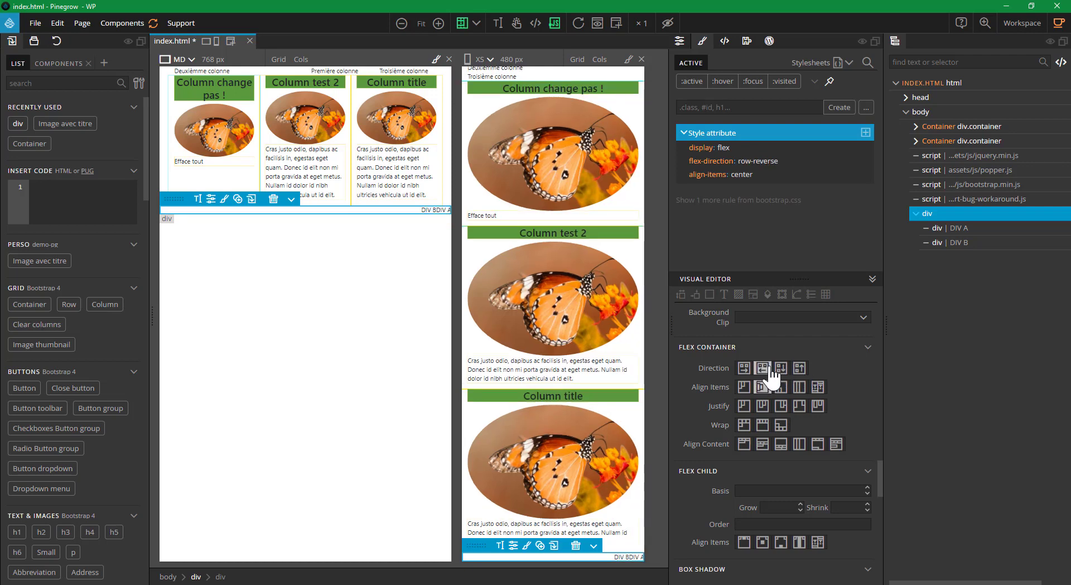
click(744, 368)
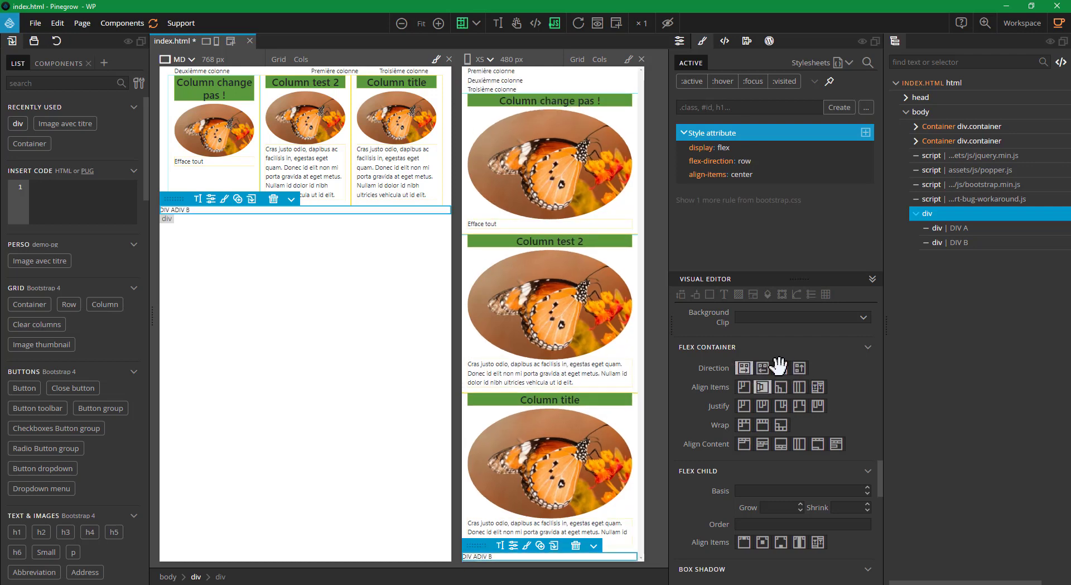
click(781, 368)
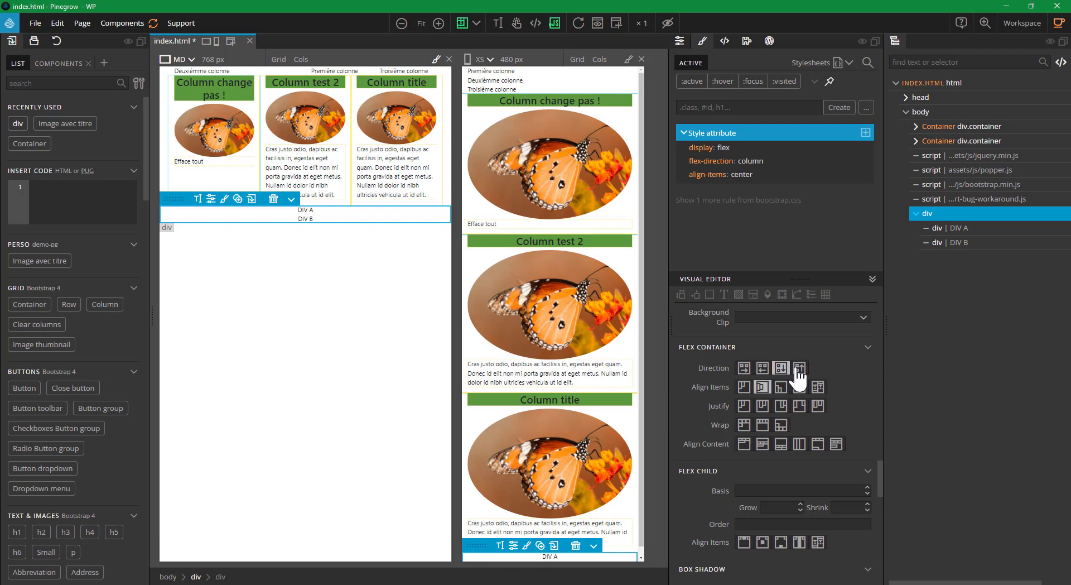
click(796, 368)
click(785, 366)
click(785, 366)
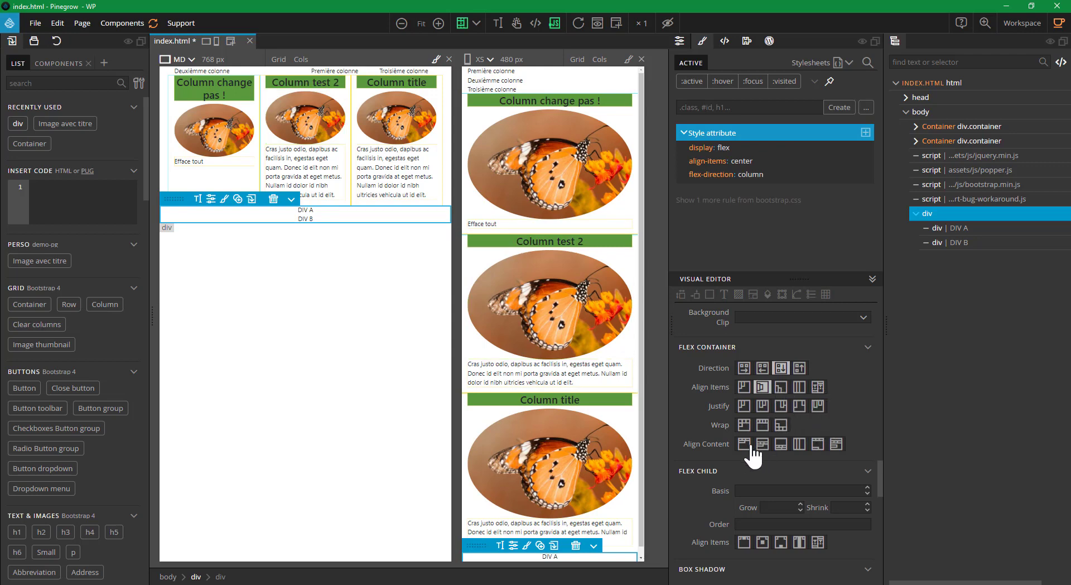
click(744, 369)
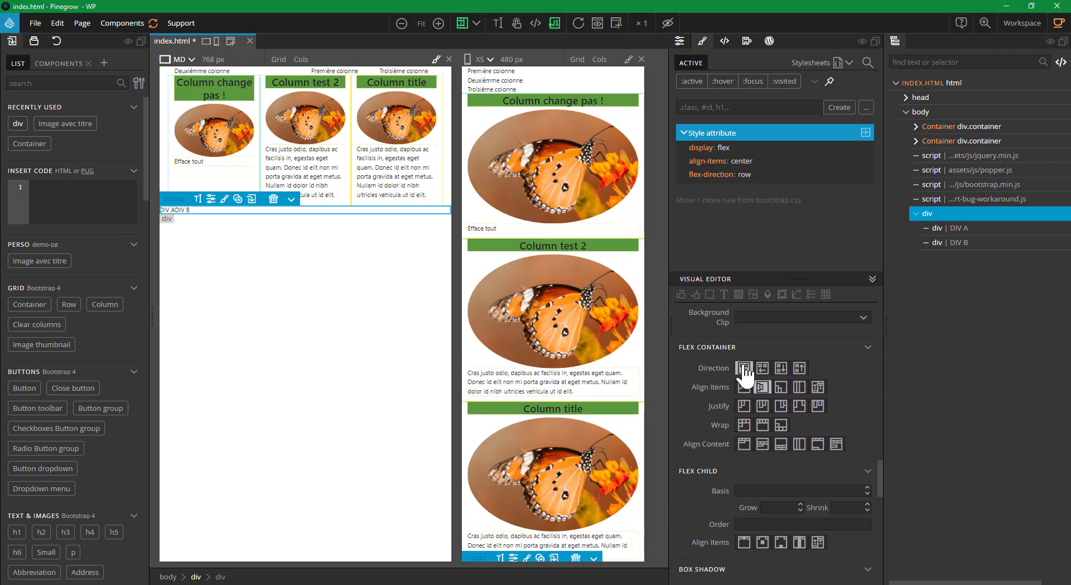
Compare space-between and center as the parent div's justify-content, and finish with space-around.
click(799, 408)
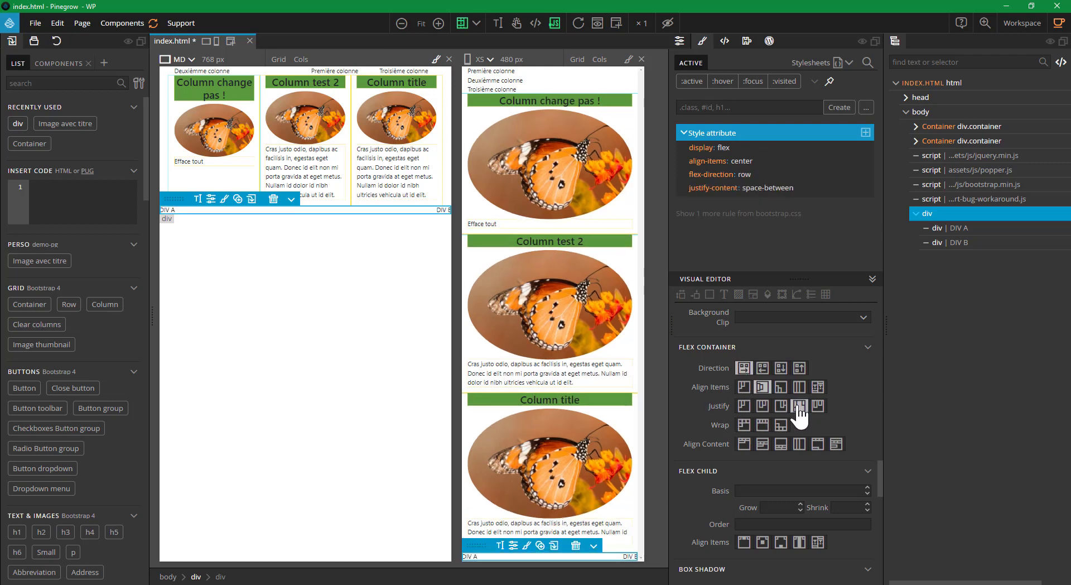
click(762, 406)
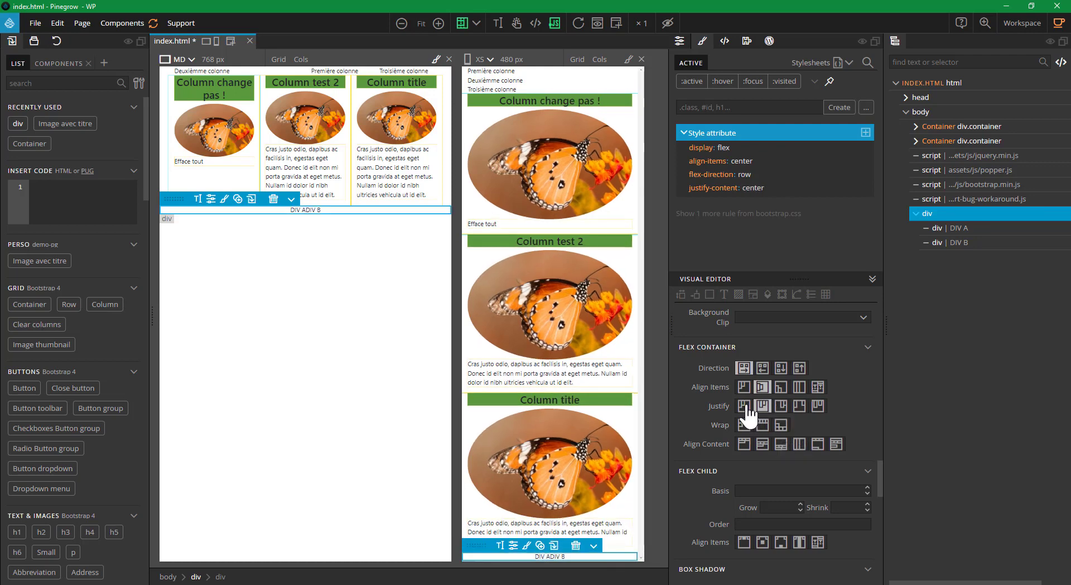
click(799, 406)
click(818, 405)
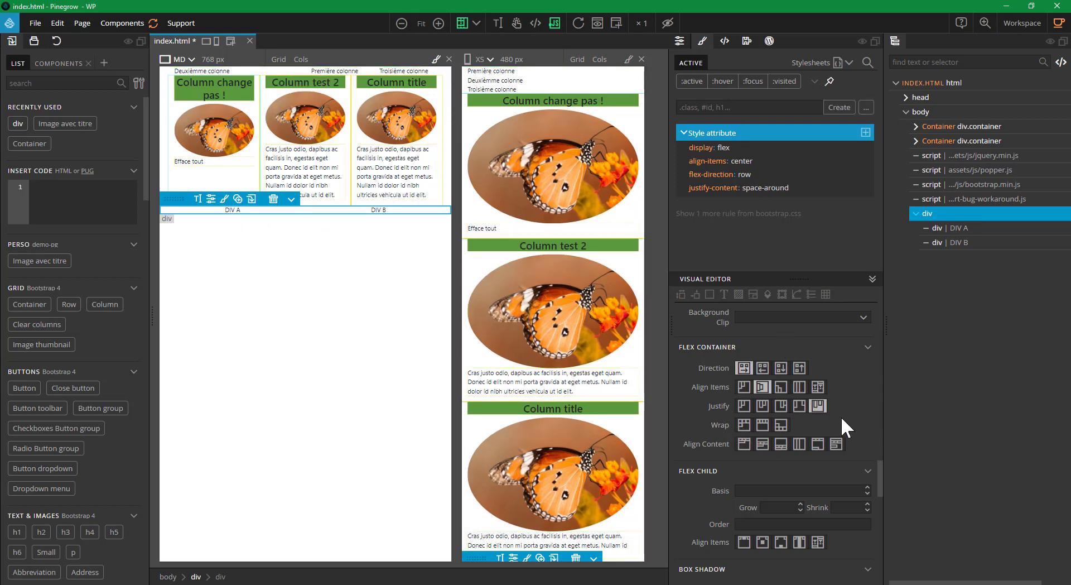
Try several align-content options on the parent div, including flex-end, and finish with flex-start.
click(799, 444)
click(799, 453)
click(763, 445)
click(764, 446)
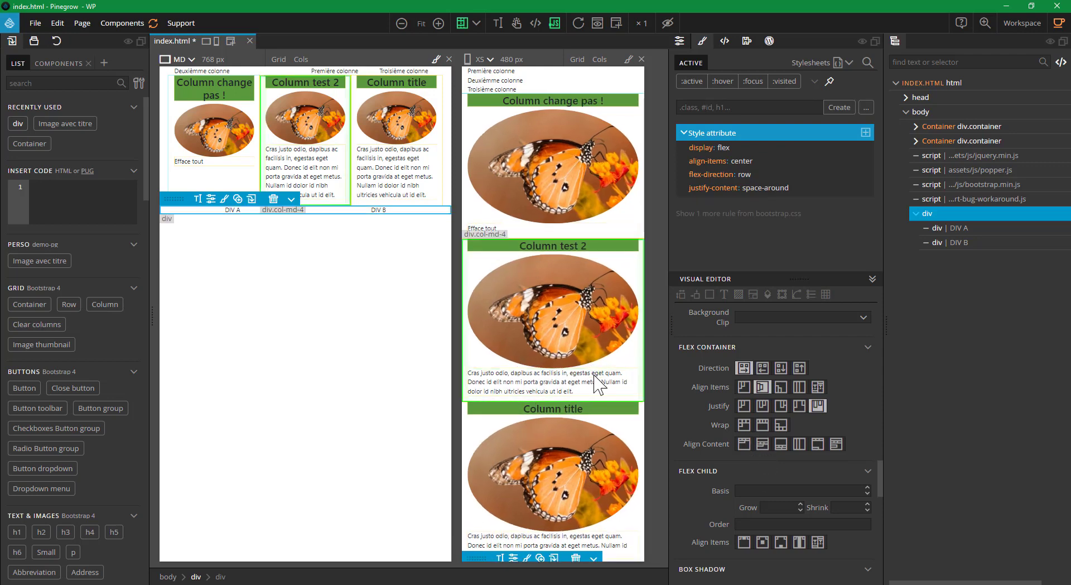
scroll(599, 403, down, 2)
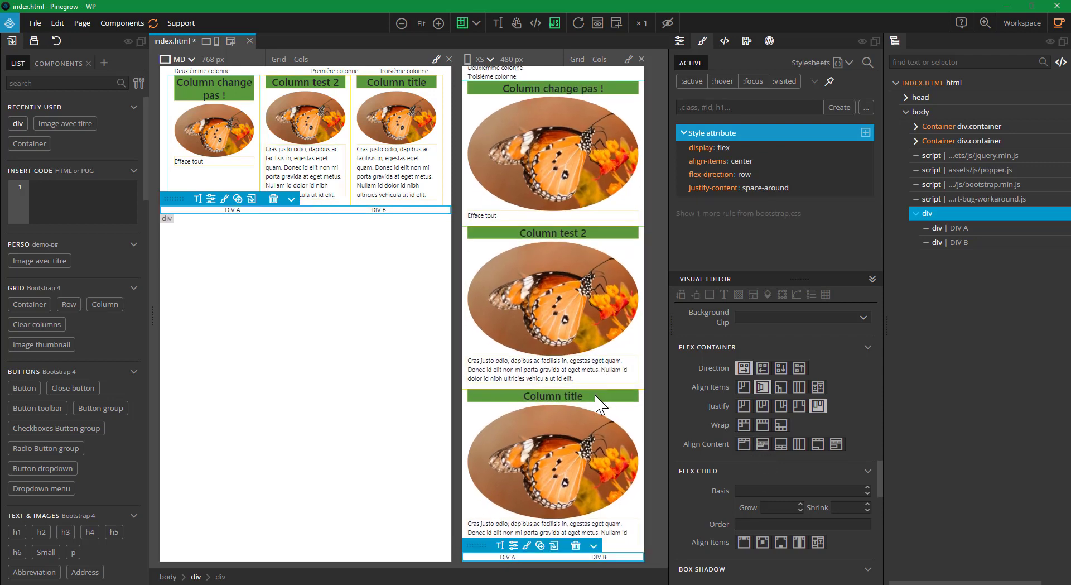
click(763, 445)
click(781, 445)
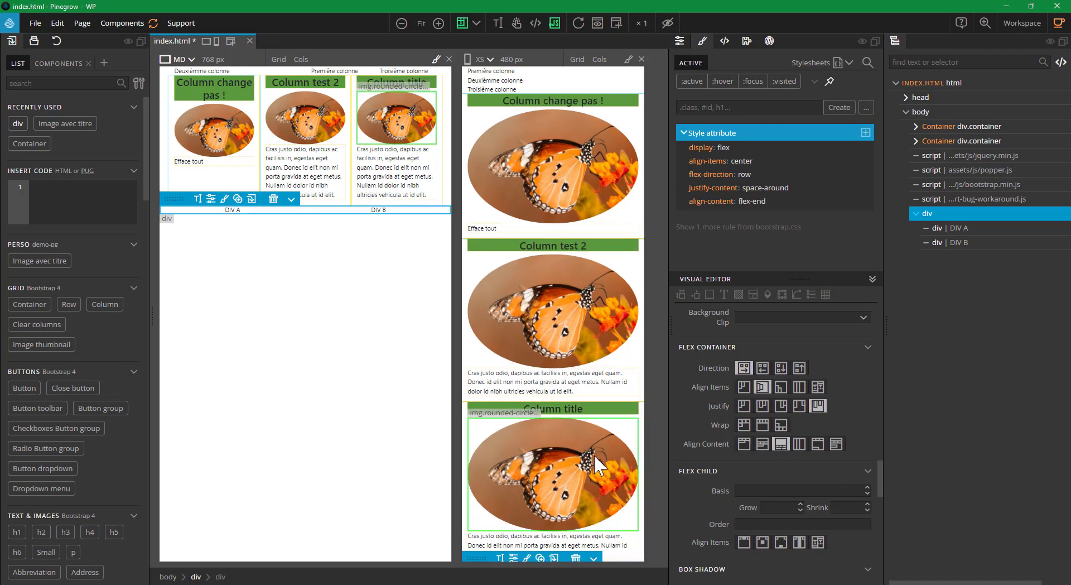
scroll(595, 469, down, 2)
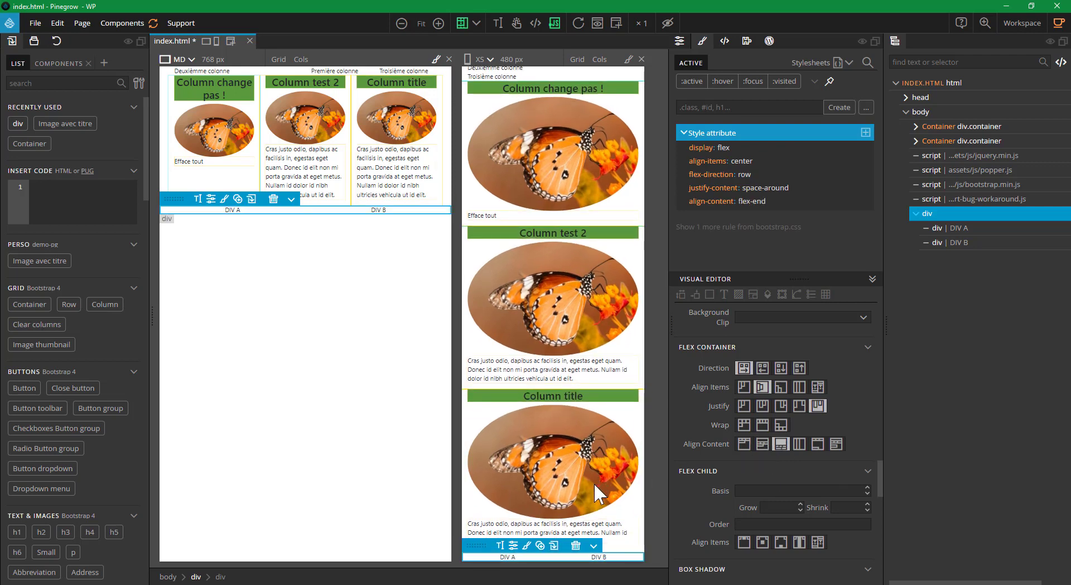
click(745, 444)
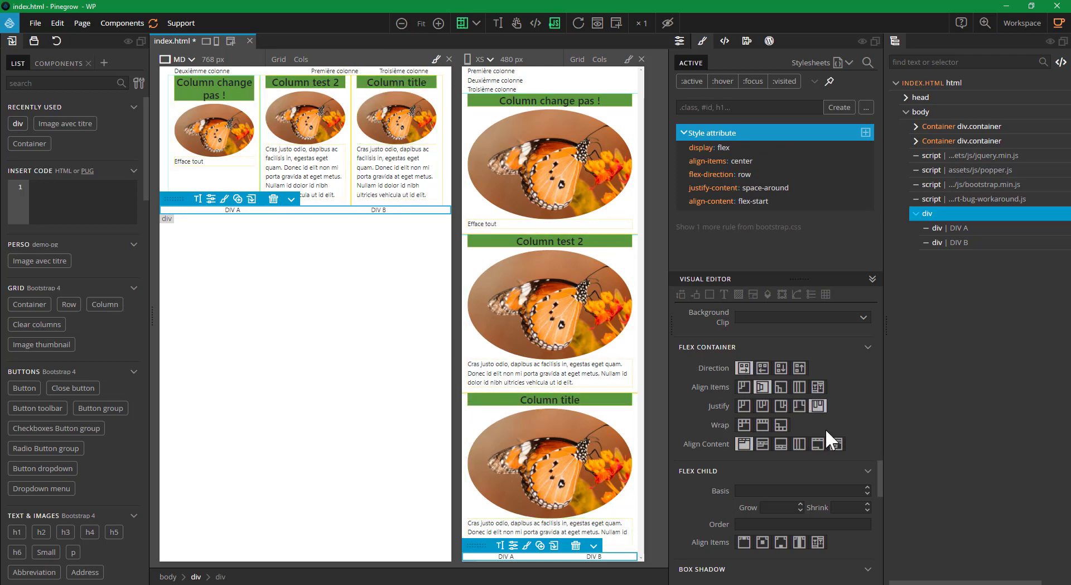
scroll(847, 433, down, 2)
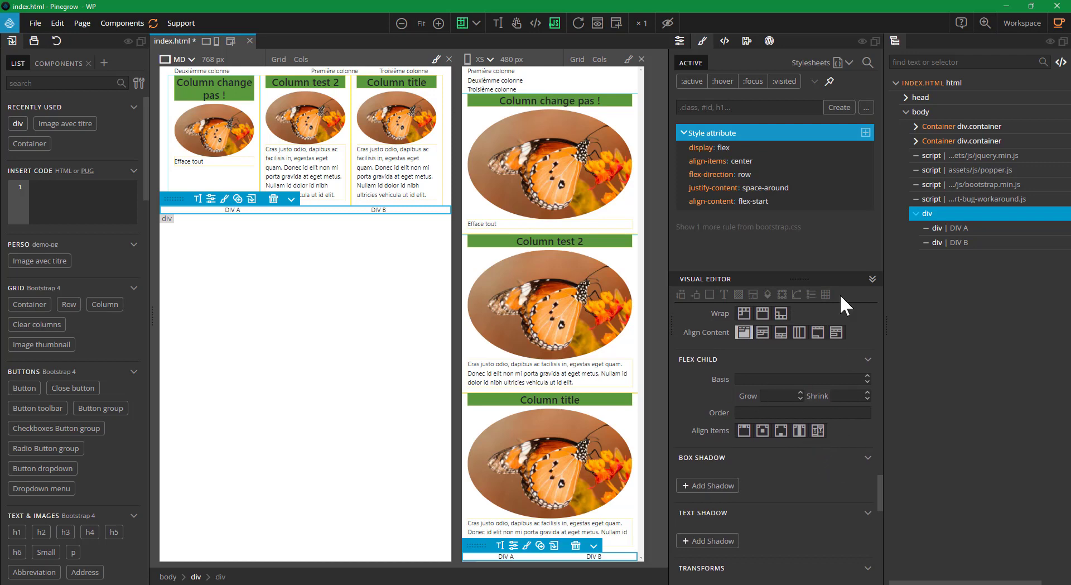
scroll(796, 360, up, 2)
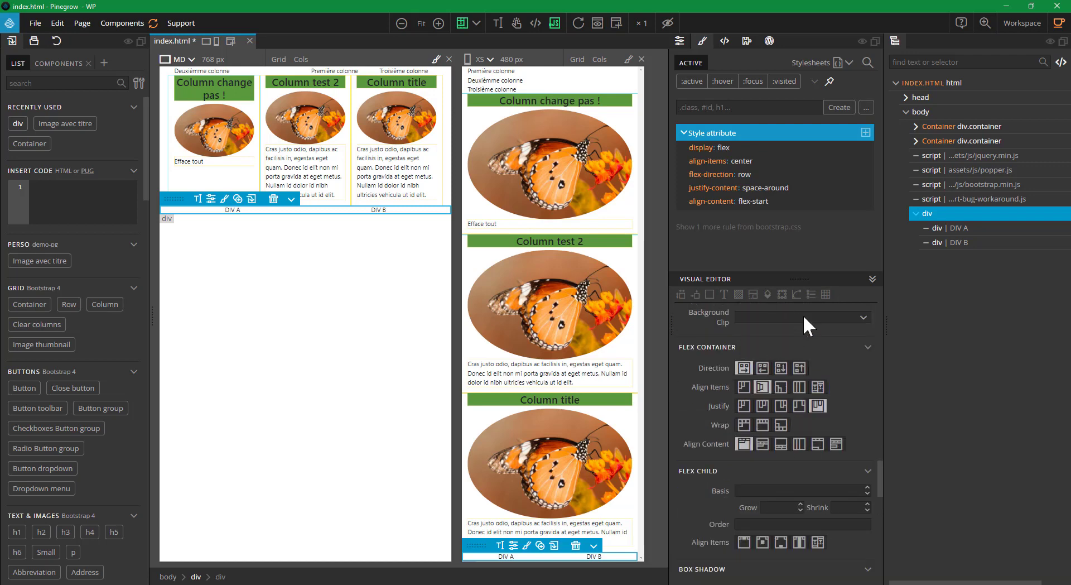
scroll(813, 368, up, 3)
scroll(781, 337, down, 8)
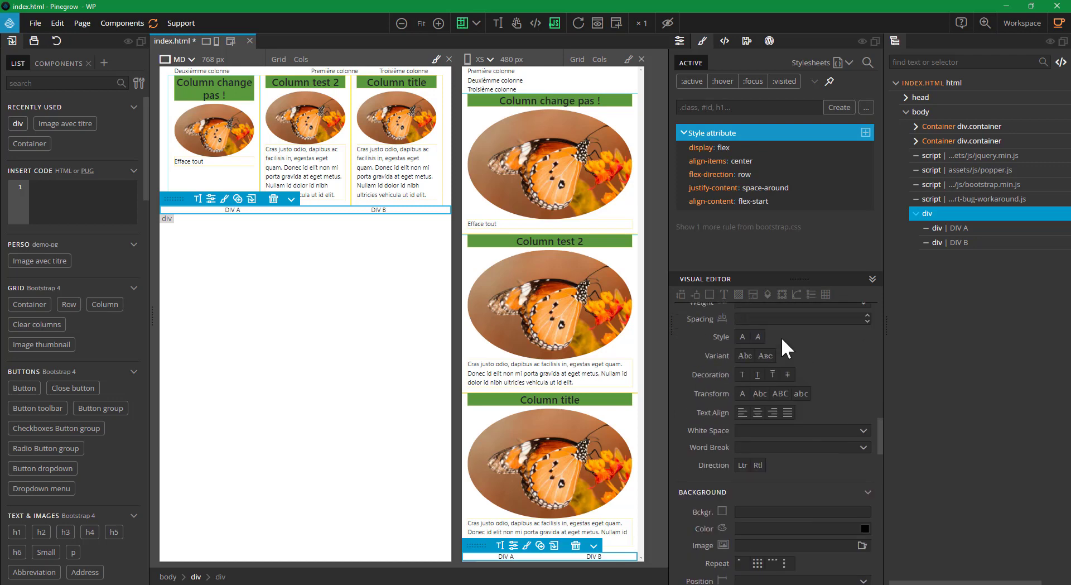
scroll(803, 429, up, 3)
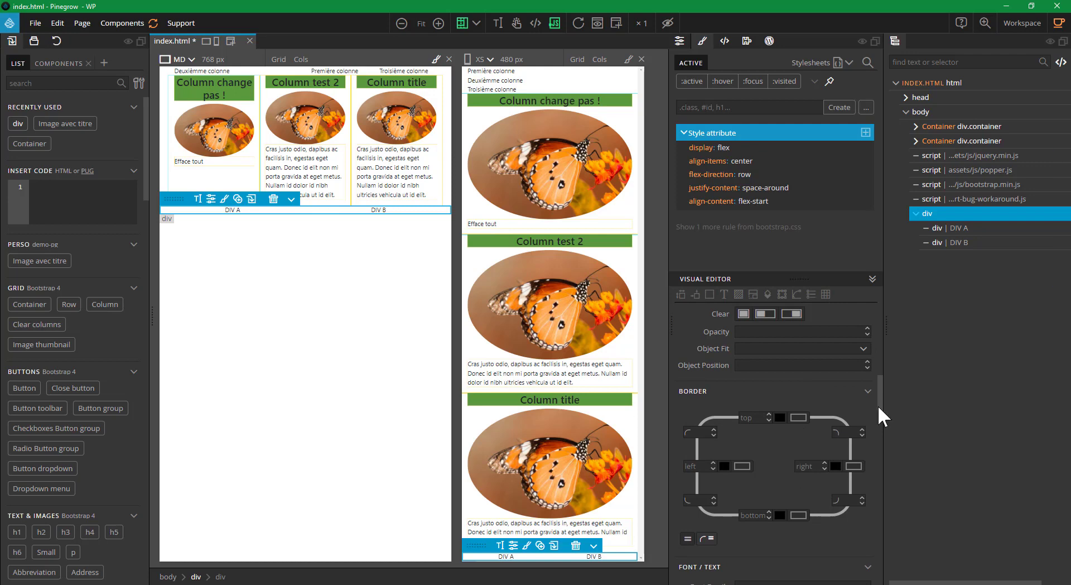
drag(878, 404, 872, 304)
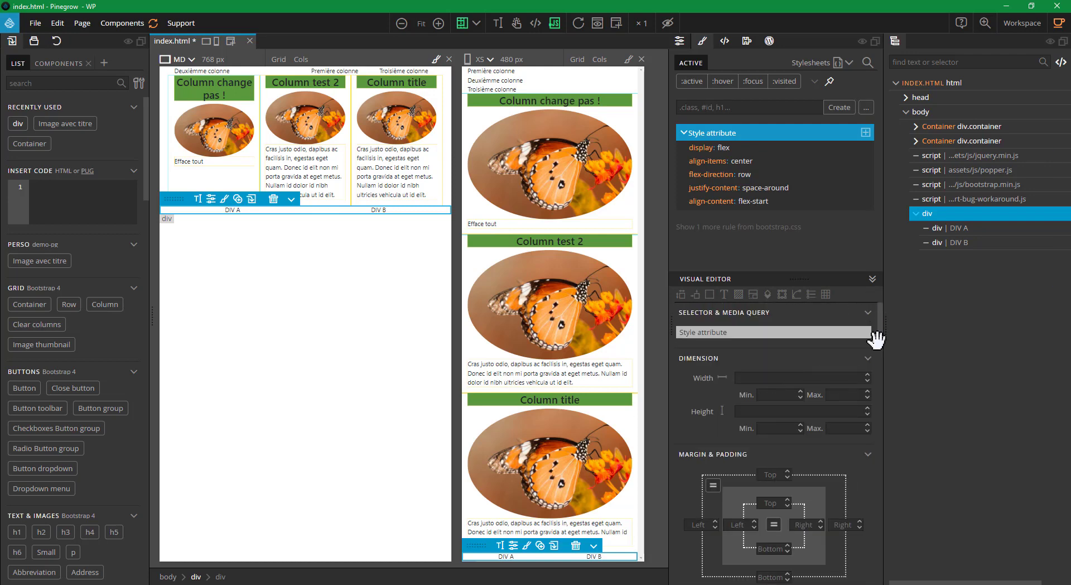
Add a box shadow to the parent div and set its angle to 319 degrees.
mouse_move(880, 327)
mouse_down()
mouse_move(876, 361)
mouse_move(878, 327)
mouse_up()
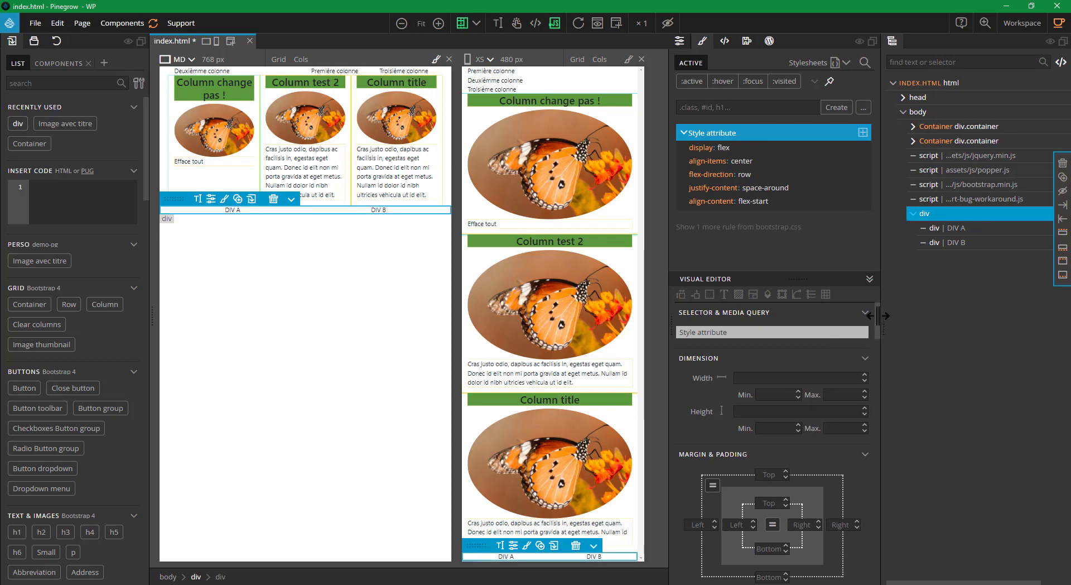
scroll(872, 340, down, 5)
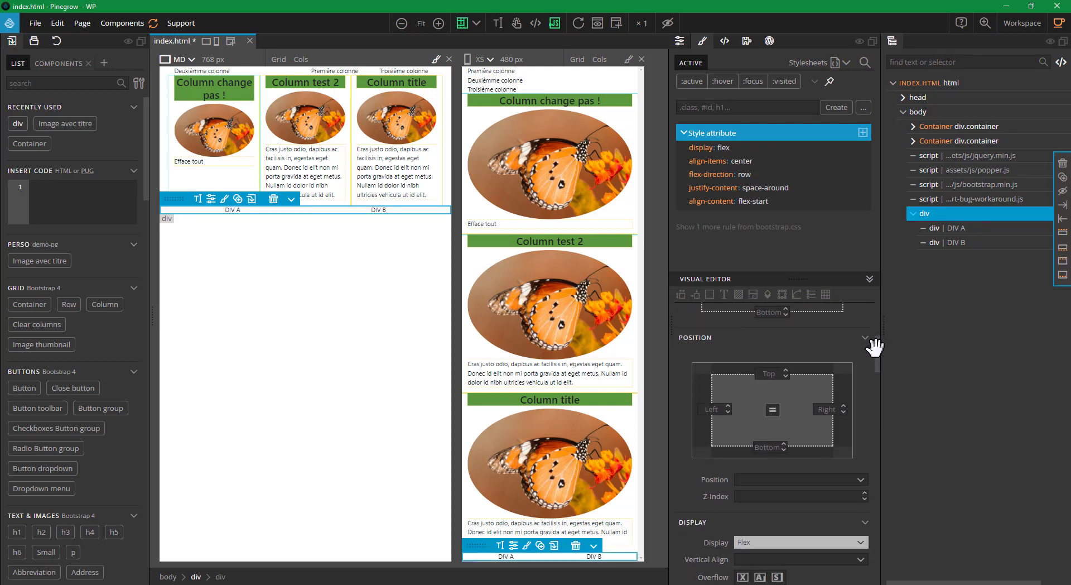
scroll(874, 357, down, 4)
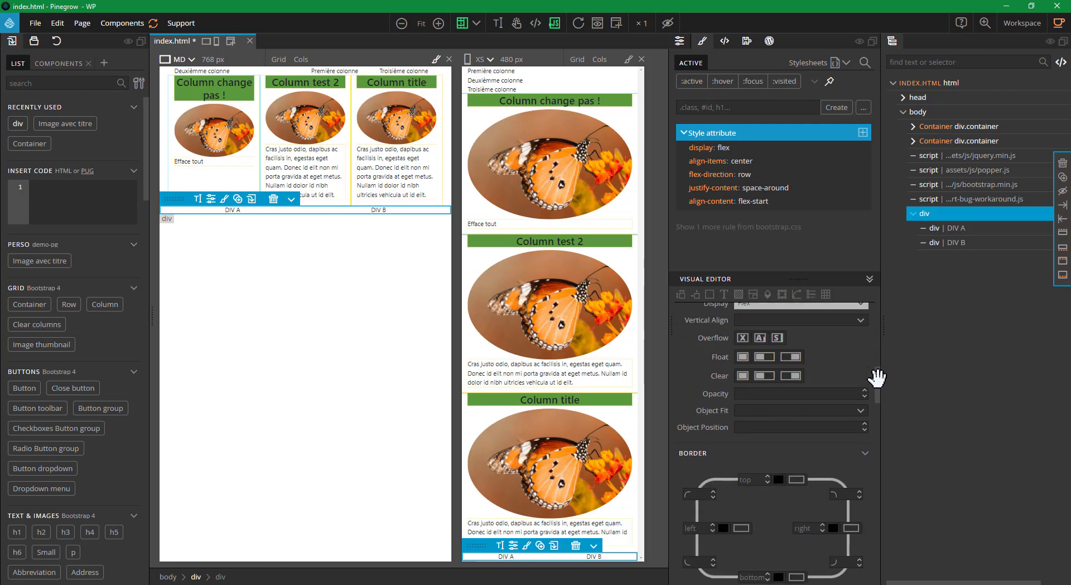
scroll(875, 385, down, 3)
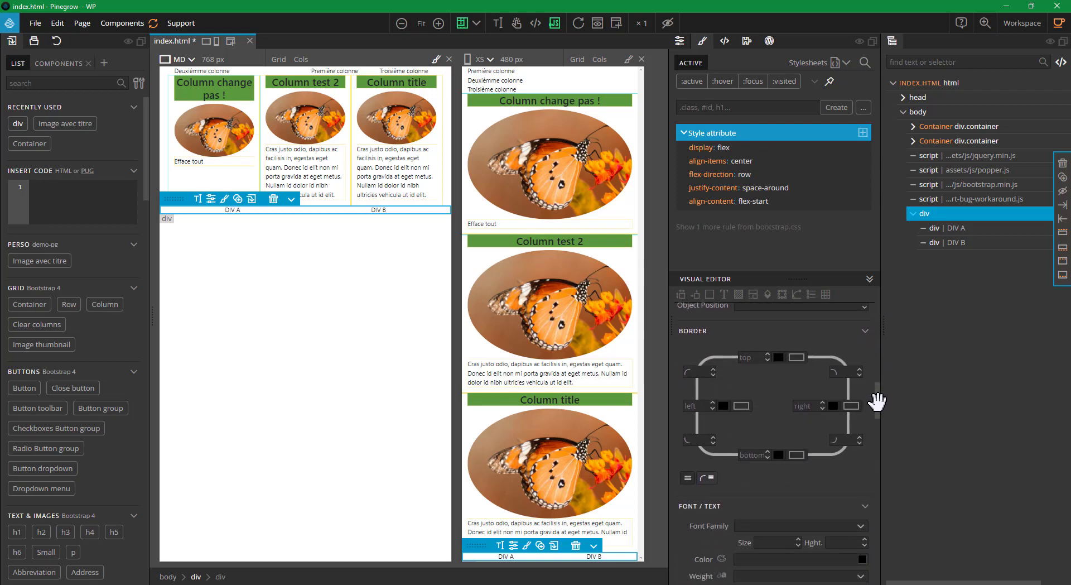
scroll(876, 400, down, 3)
scroll(876, 424, down, 3)
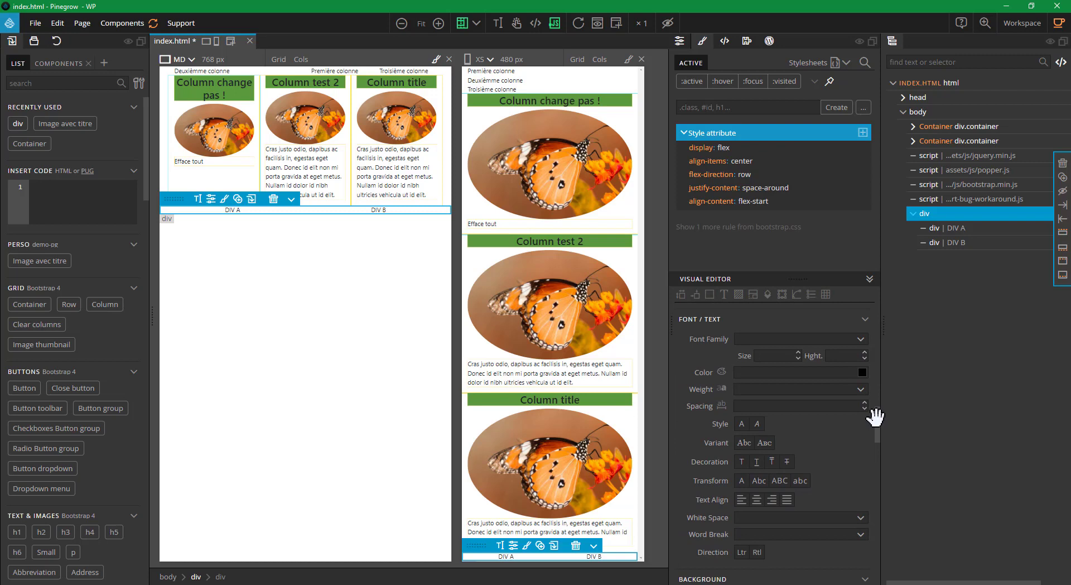
scroll(876, 434, down, 5)
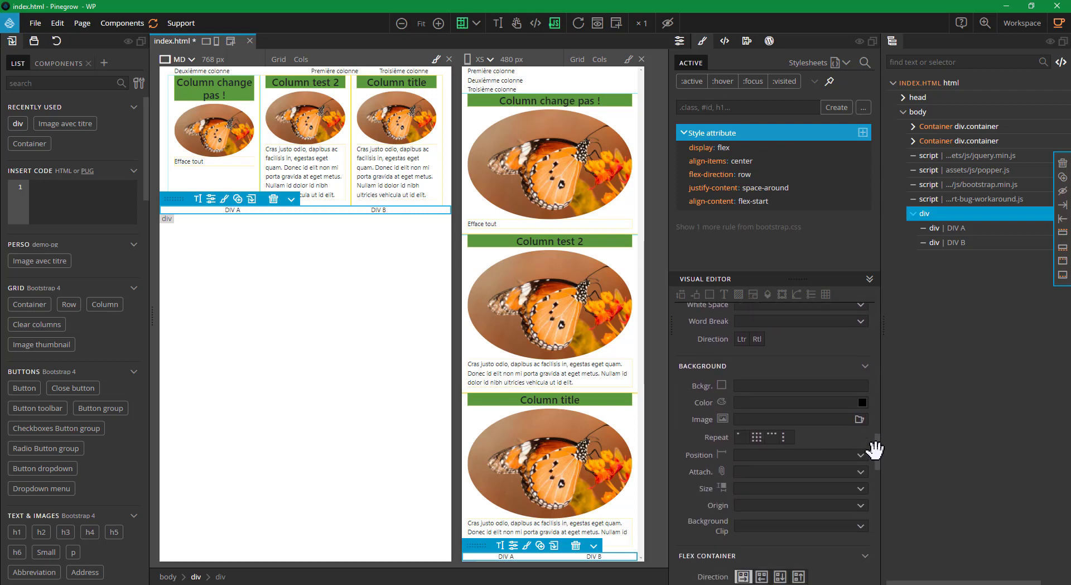
scroll(870, 458, down, 5)
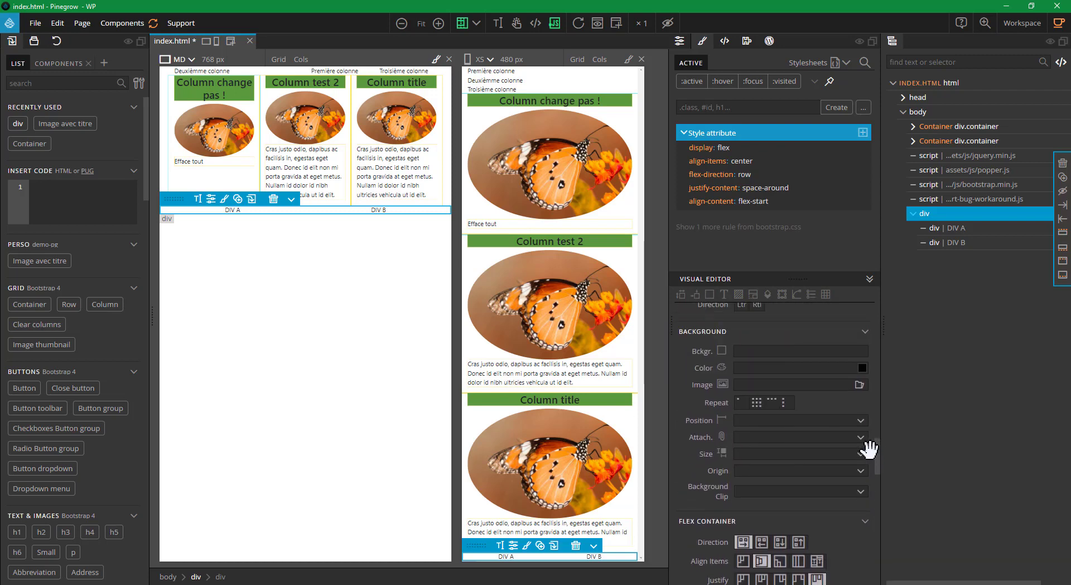
scroll(872, 470, down, 5)
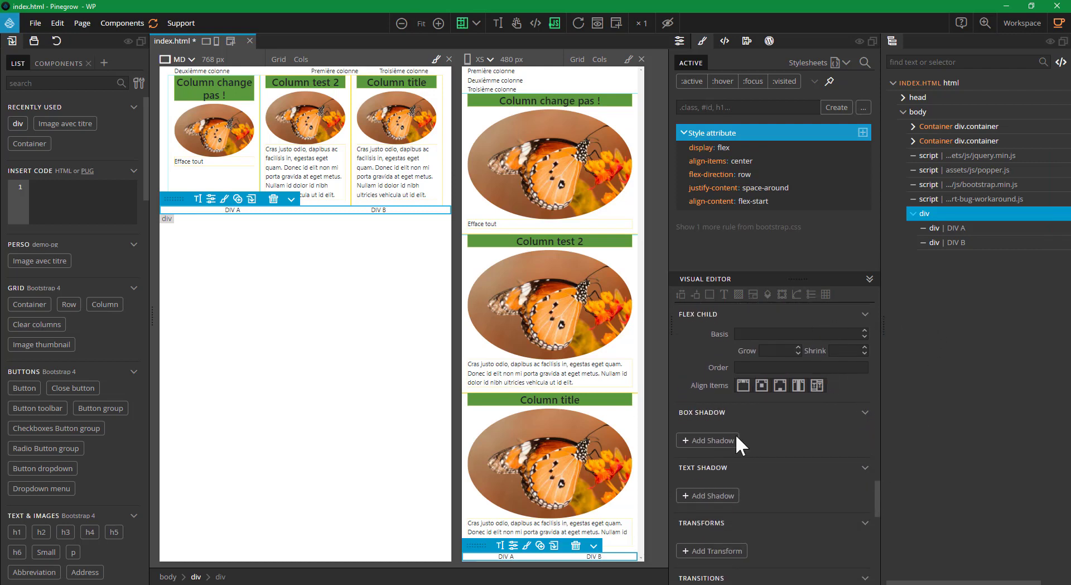
click(714, 442)
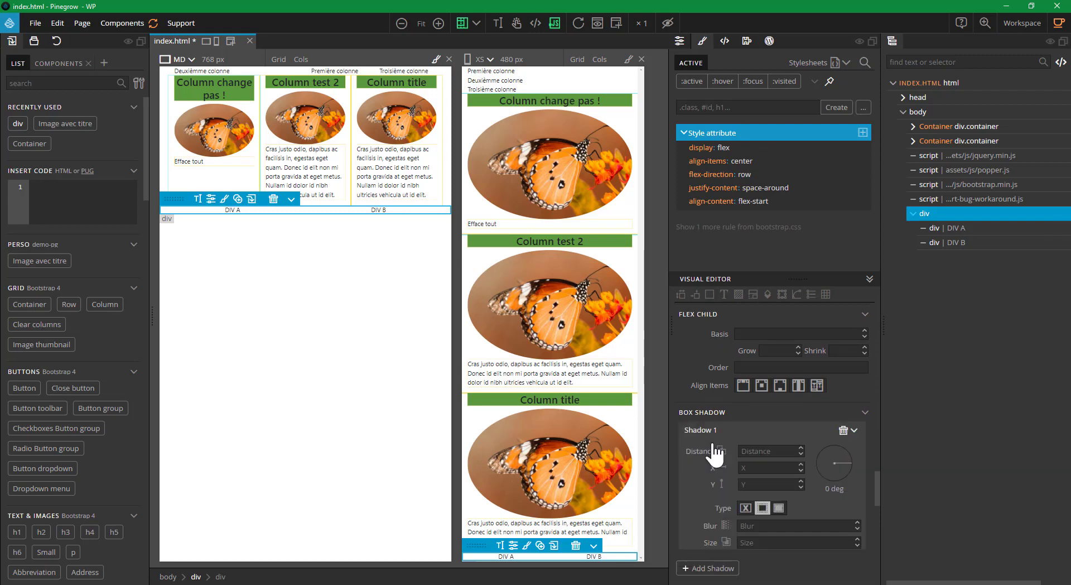
scroll(878, 495, down, 2)
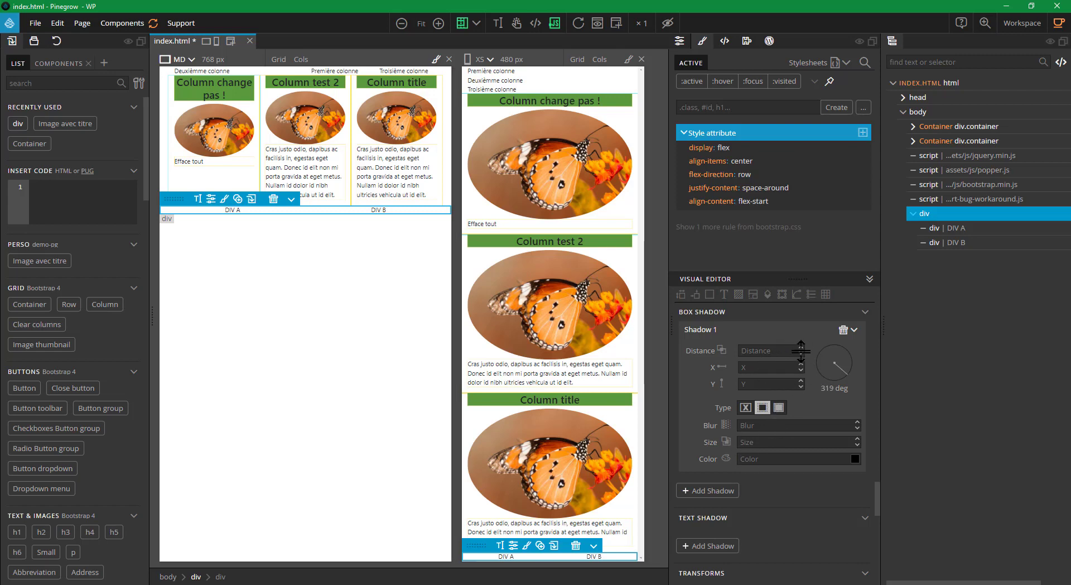
Try box shadow distances such as 18px and 10px on the parent div, and finish with 3px.
drag(799, 346, 801, 348)
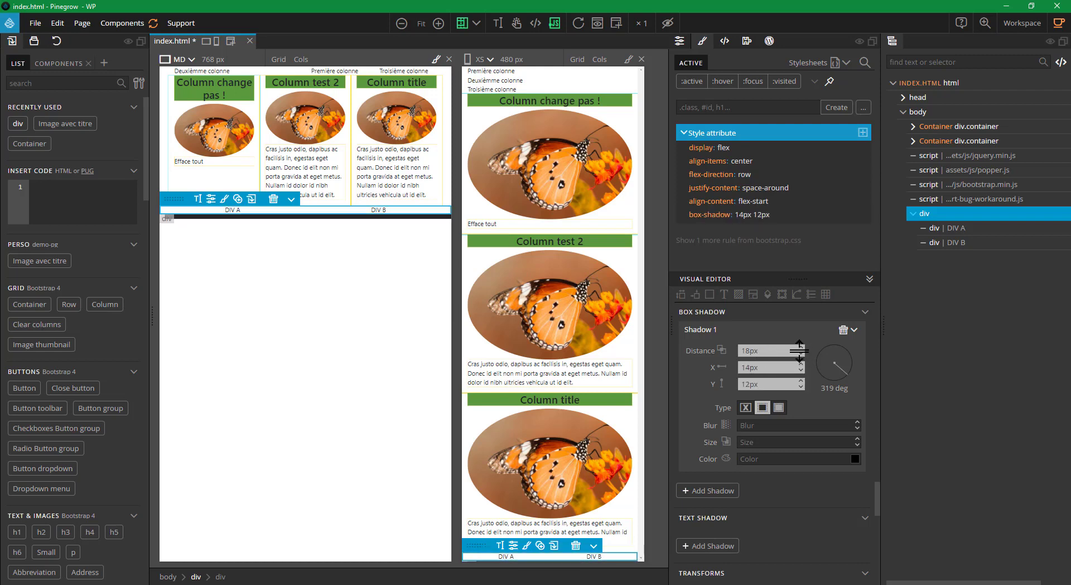
drag(798, 343, 799, 352)
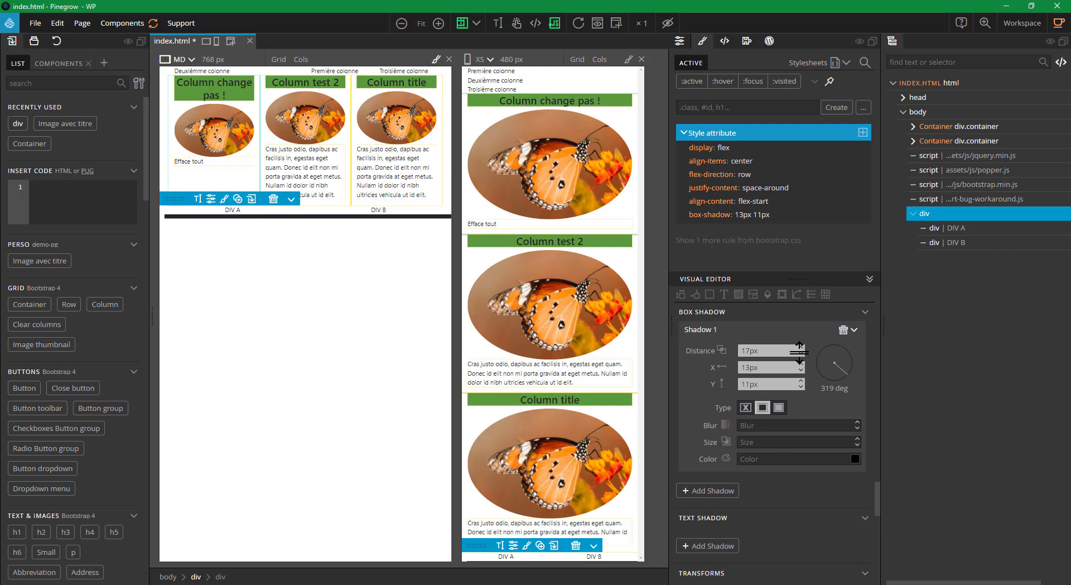
drag(802, 353, 799, 352)
scroll(785, 356, down, 1)
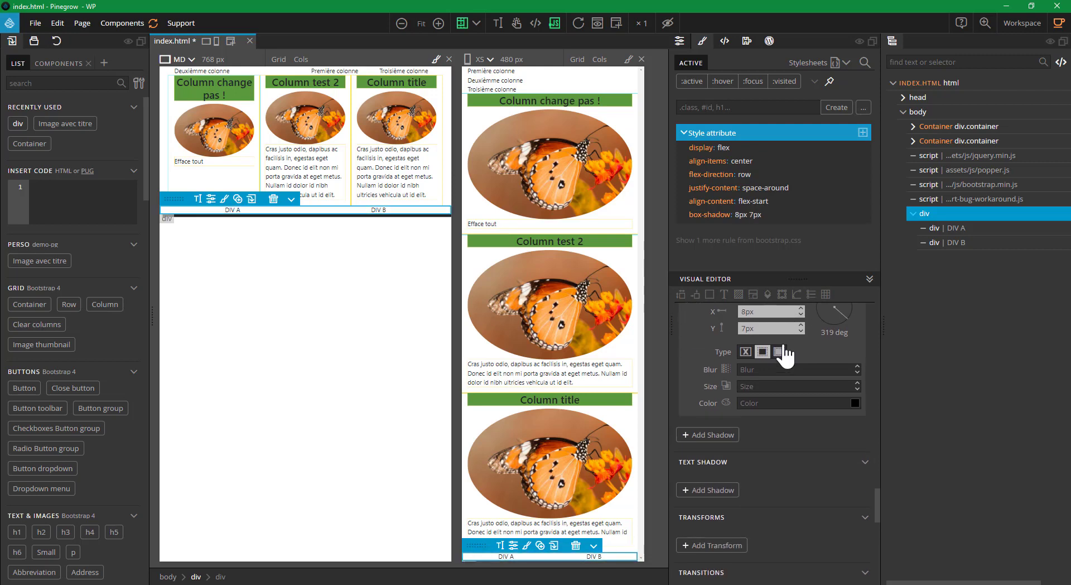
scroll(804, 361, up, 1)
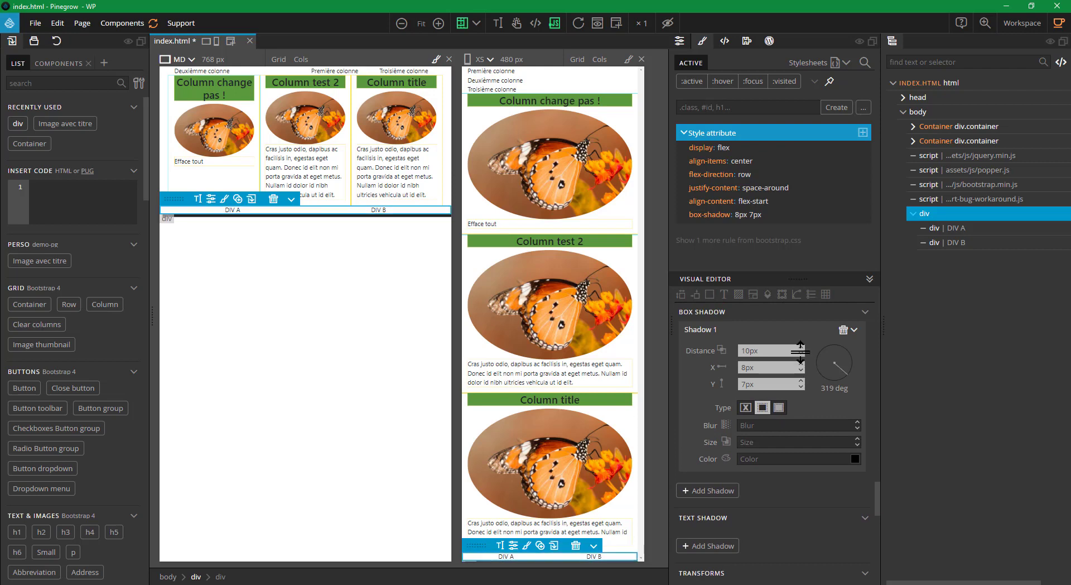
drag(800, 351, 800, 363)
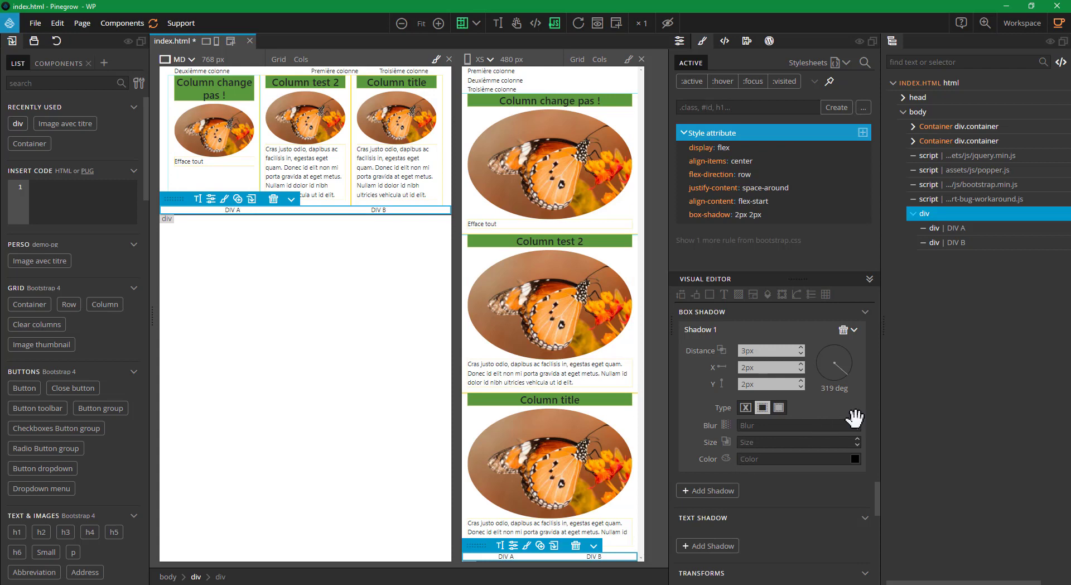
Set the box shadow's blur to 3px, try the inset type, and finish with the outside type.
drag(857, 422, 857, 427)
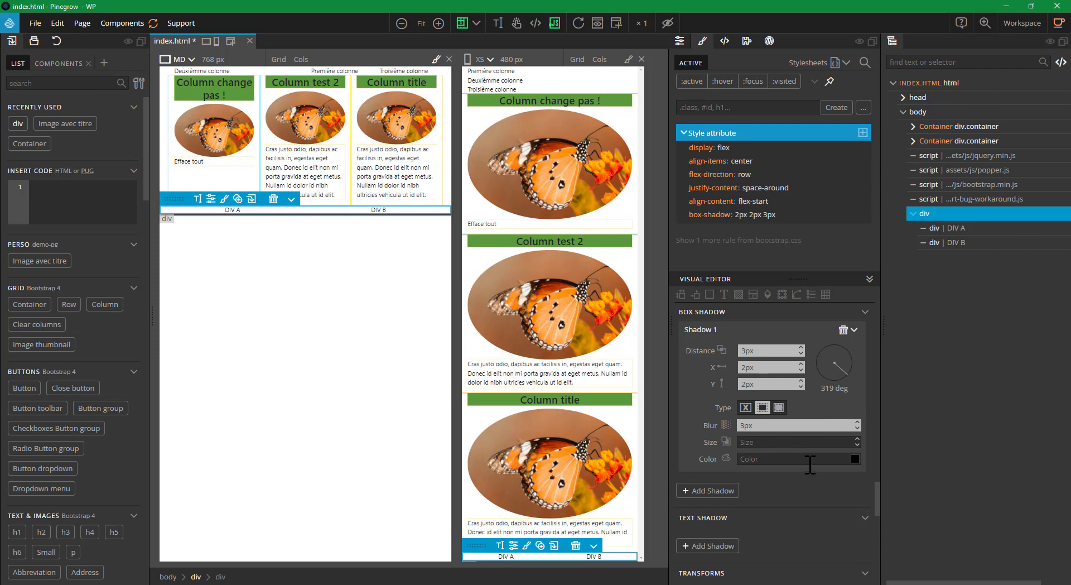
click(746, 409)
click(762, 407)
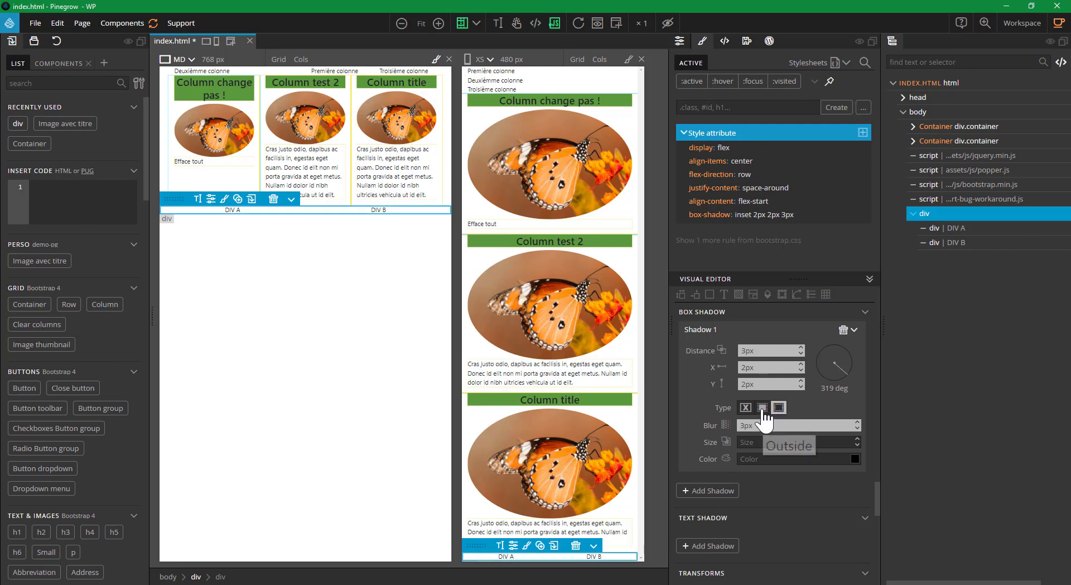
Add a text shadow at an angle of 323 degrees to the paragraph under the Column test 2 heading.
click(321, 178)
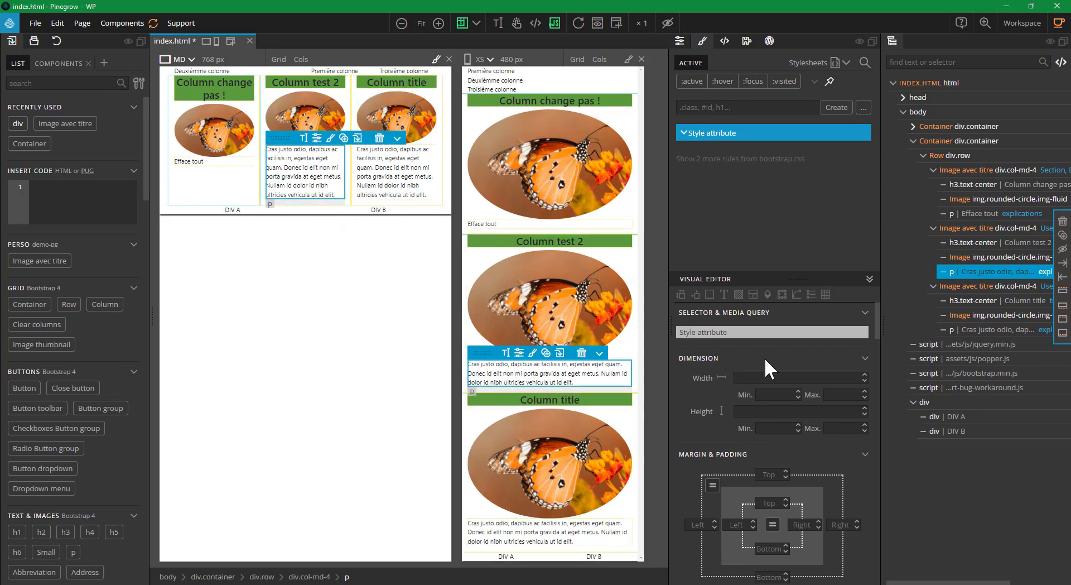
scroll(874, 335, down, 5)
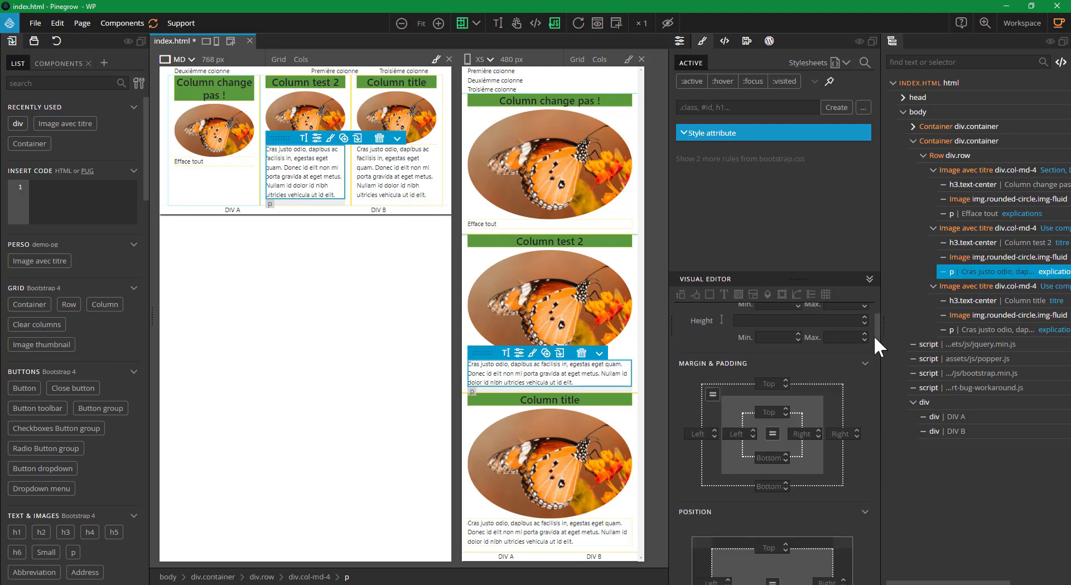
scroll(865, 391, down, 10)
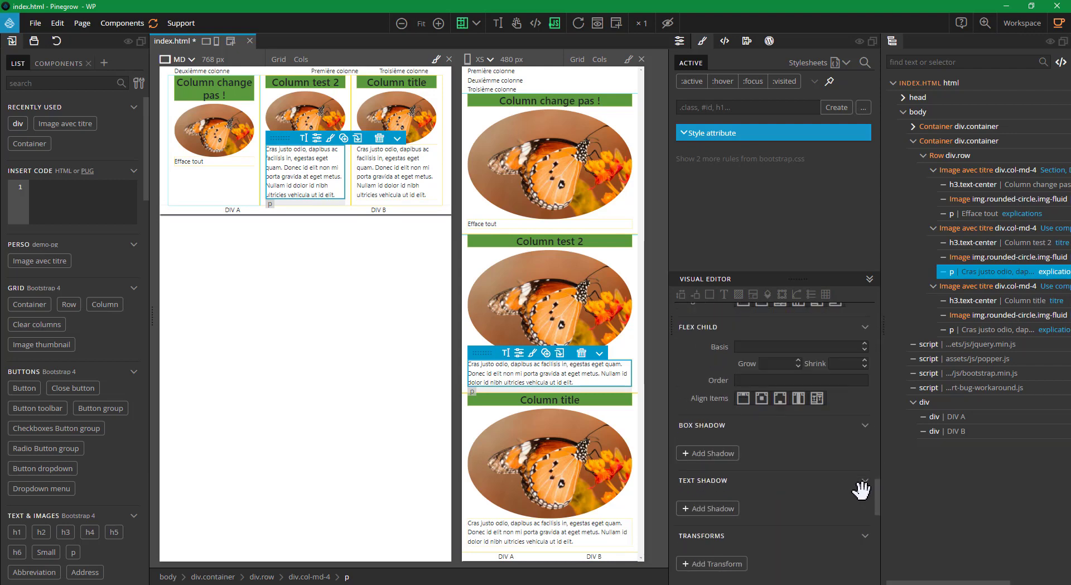
scroll(858, 491, down, 3)
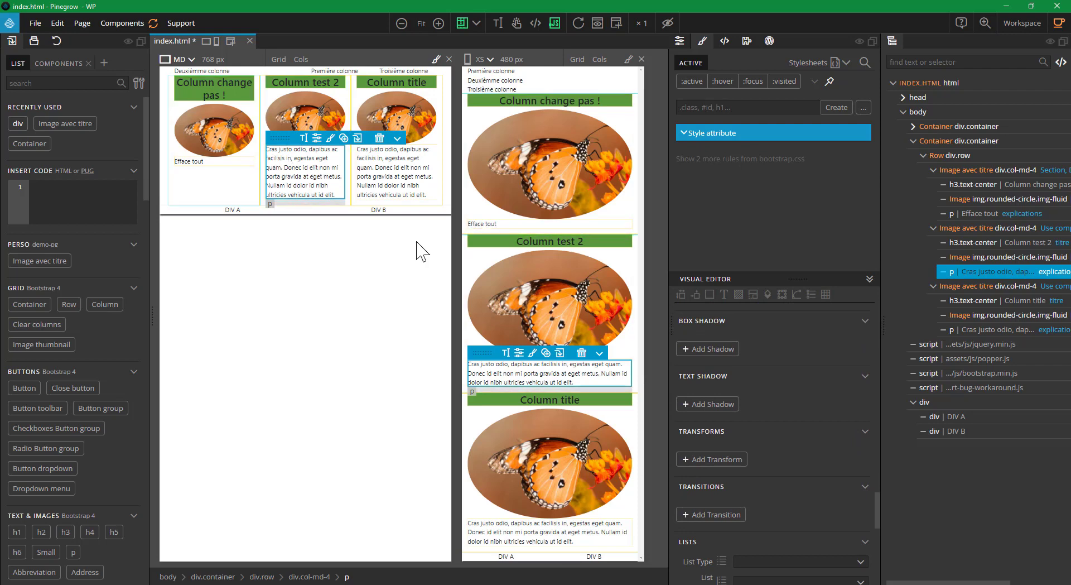
scroll(744, 485, up, 20)
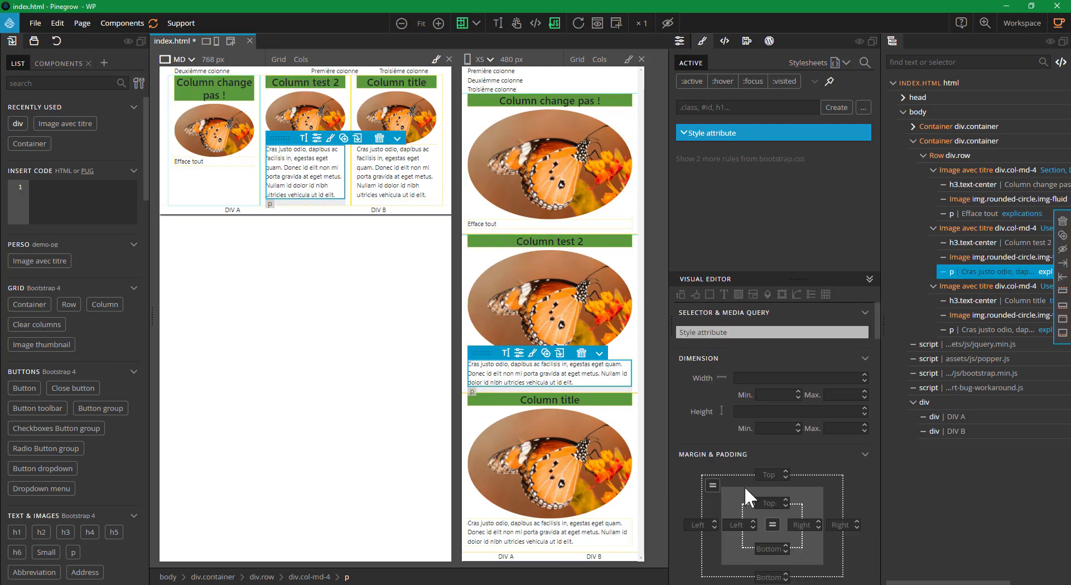
click(338, 267)
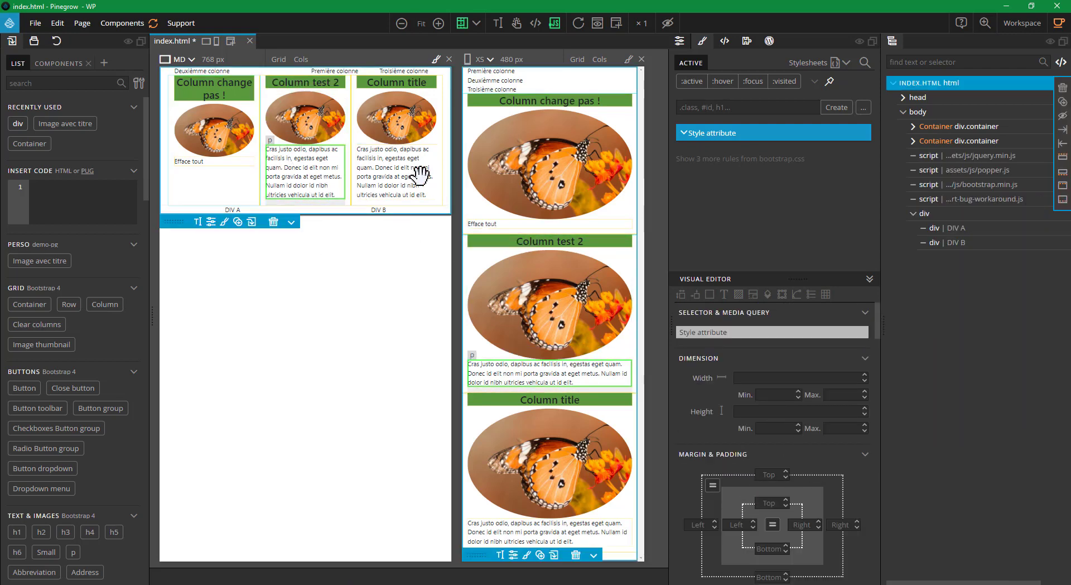
click(310, 176)
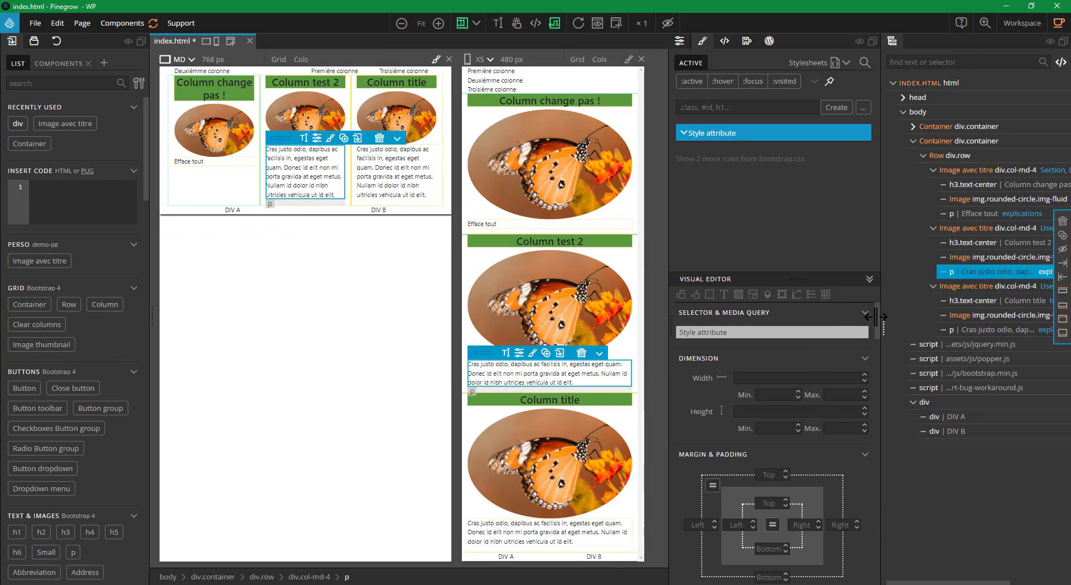
drag(876, 317, 876, 363)
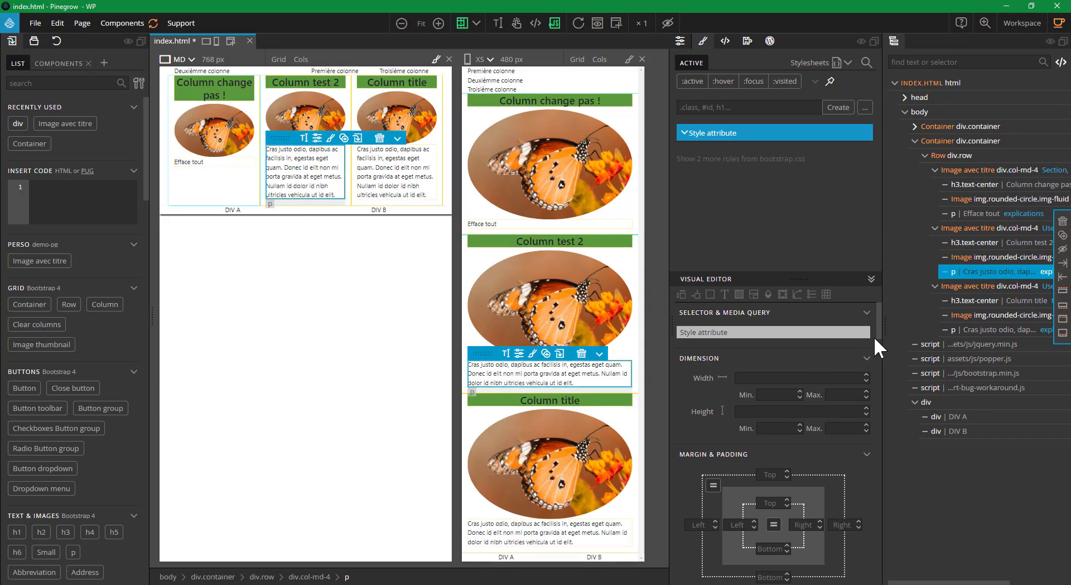
scroll(873, 330, down, 1)
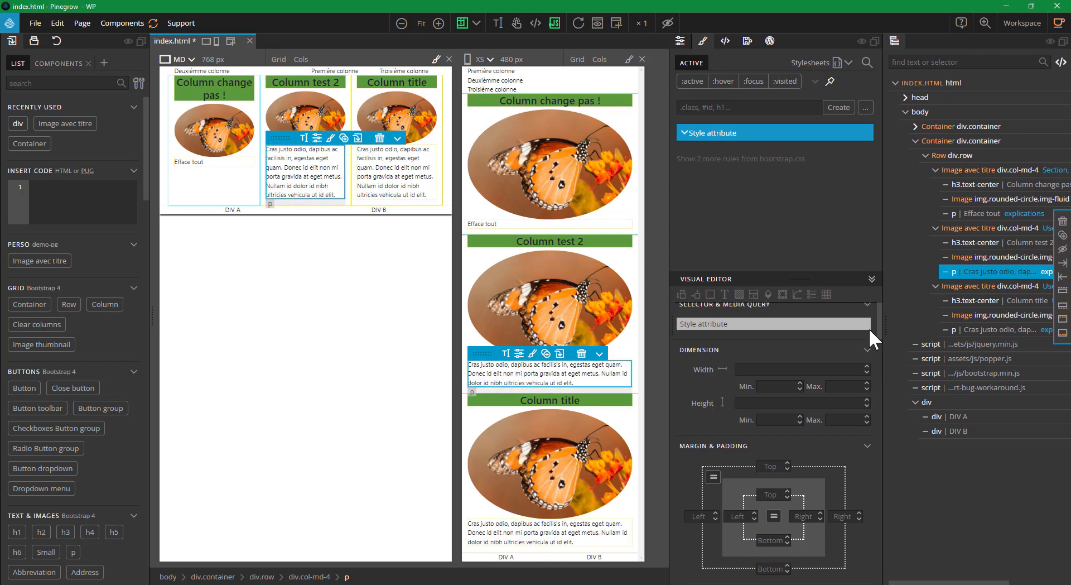
drag(868, 327, 885, 499)
click(718, 433)
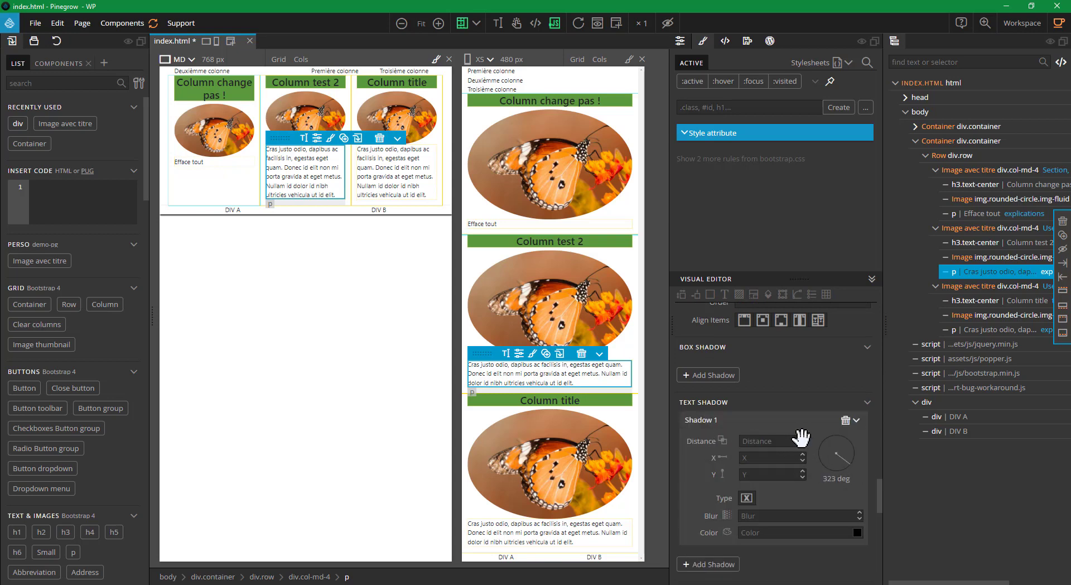
Set the text shadow's distance to 3 and reset its type.
click(782, 440)
text(1)
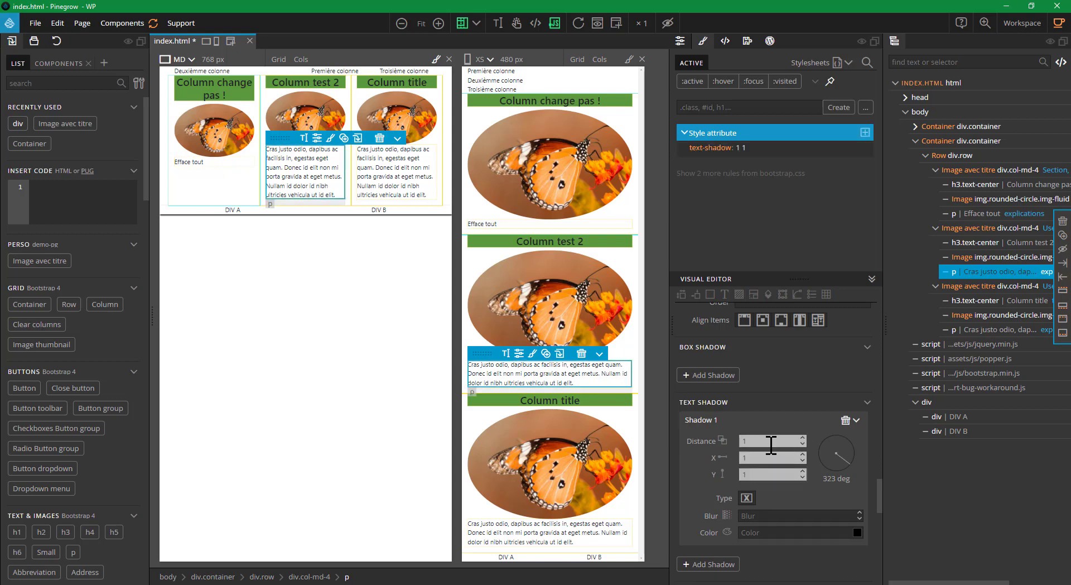
double_click(770, 442)
text(3)
click(746, 498)
click(747, 497)
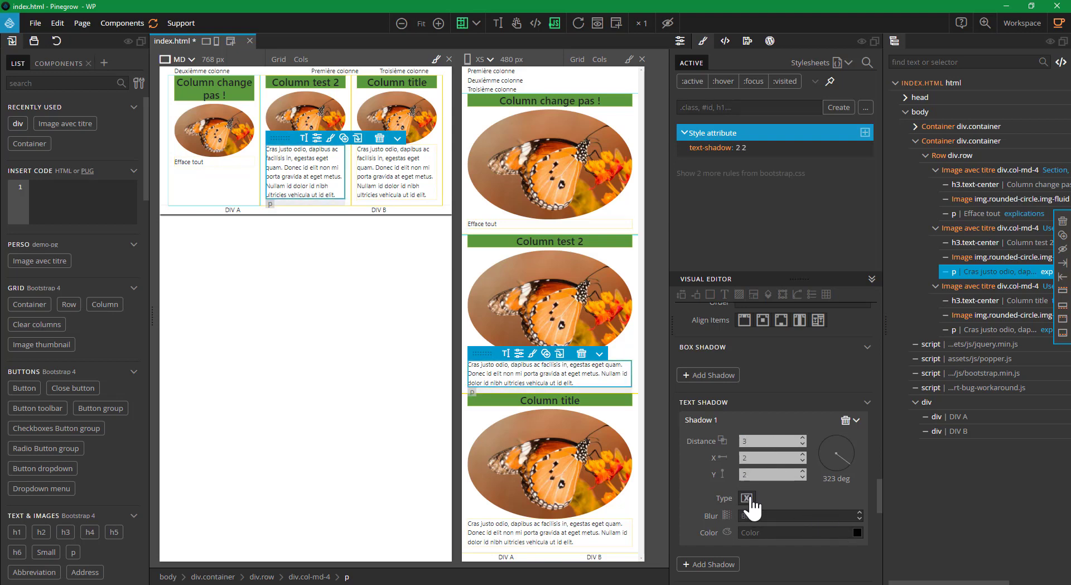
Set the text shadow's color to the red #ea1313, and select the Column title paragraph to deselect the shadowed one.
click(856, 533)
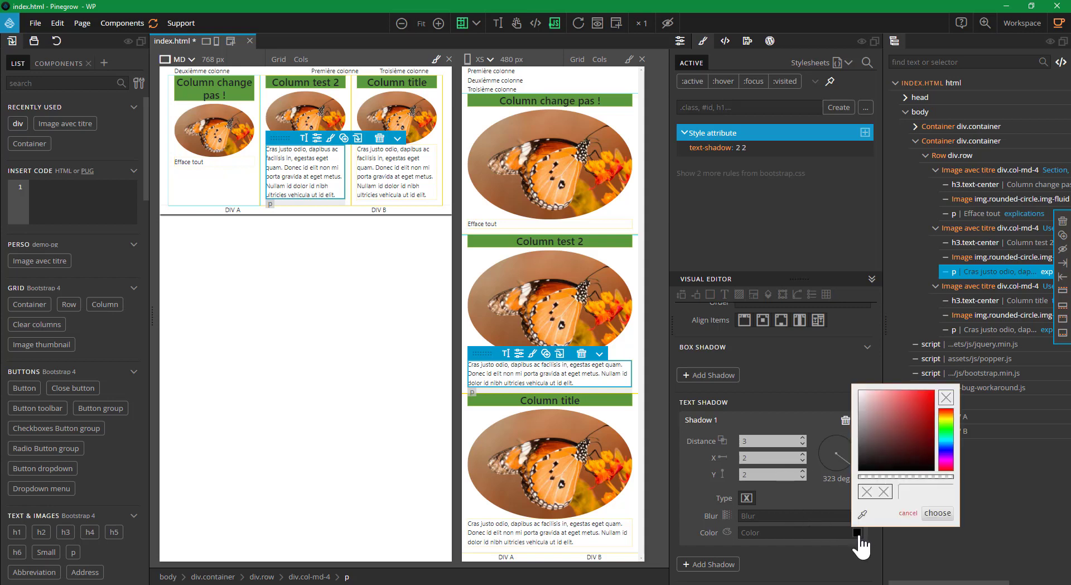
click(927, 395)
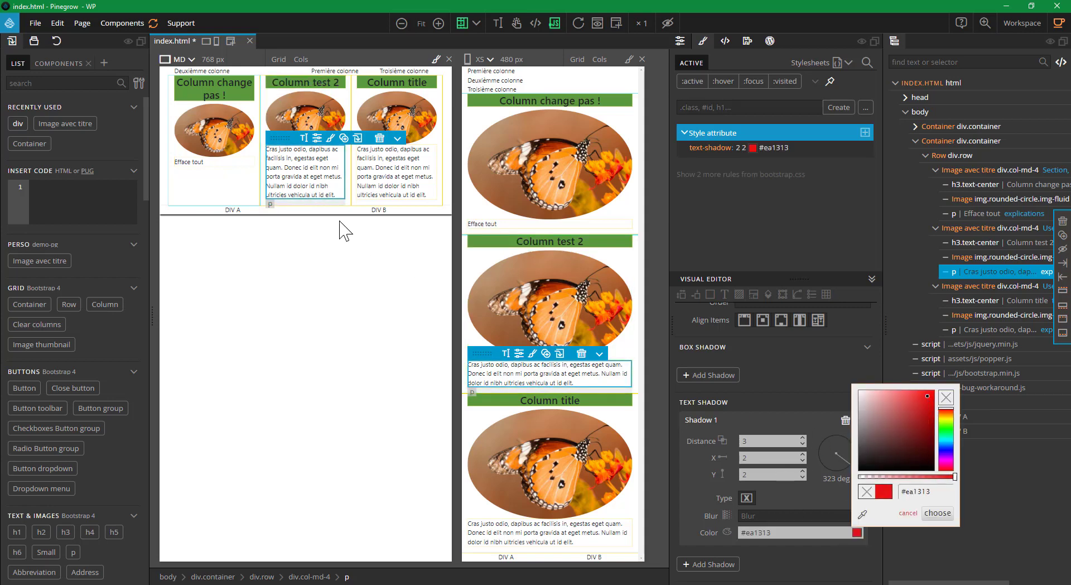
click(390, 179)
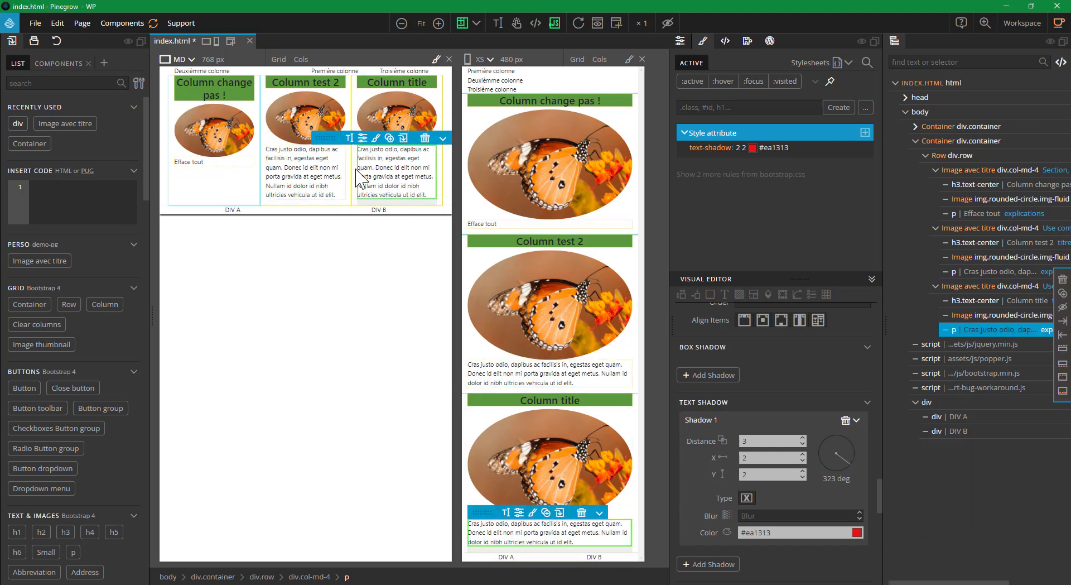
Set the text shadow of the paragraph under the Column test 2 heading to a distance of 5 and a blur of 14px.
click(325, 180)
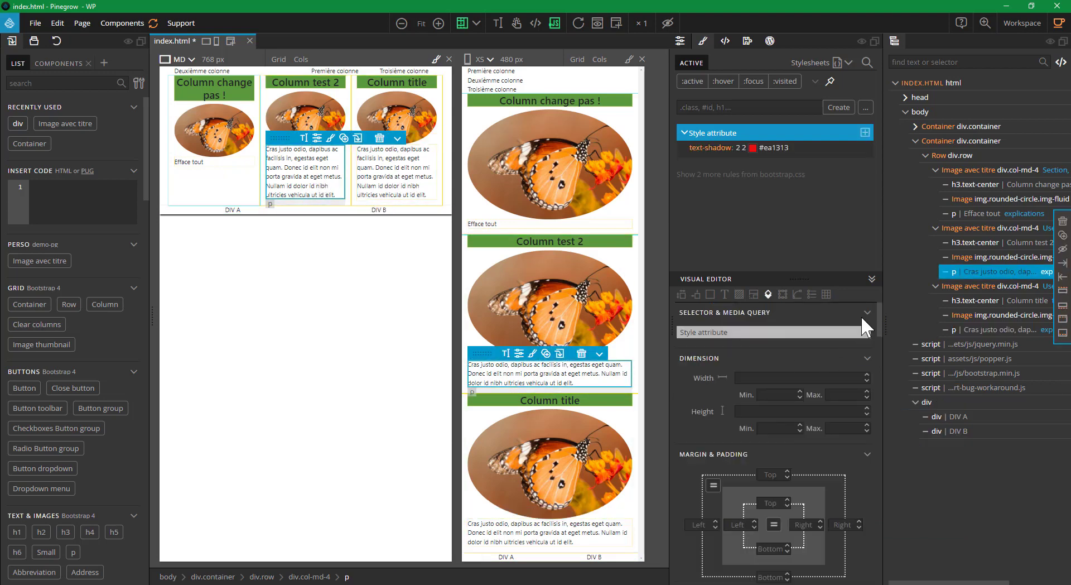
drag(875, 310, 873, 501)
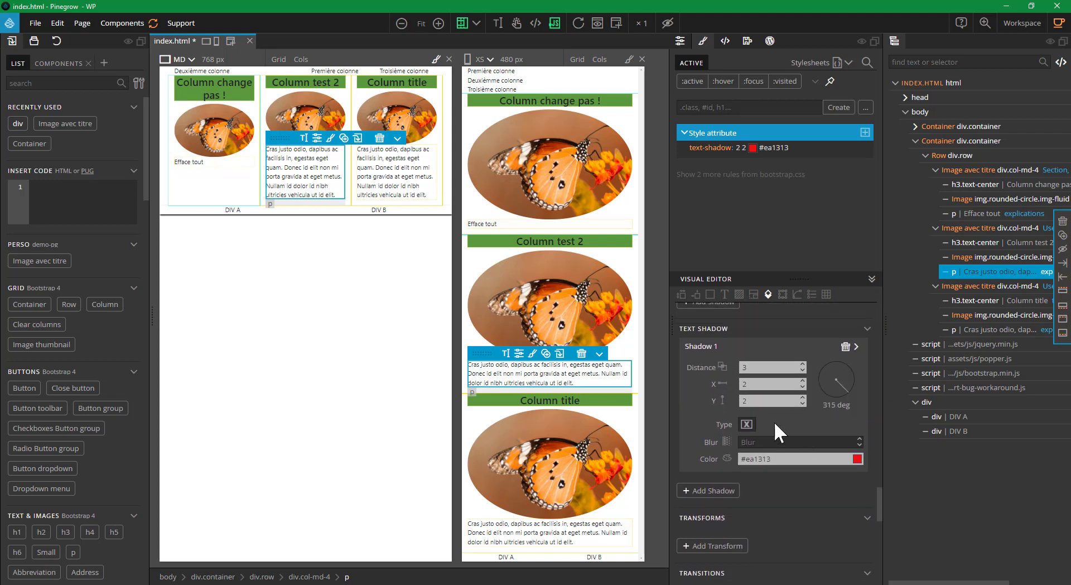
click(746, 424)
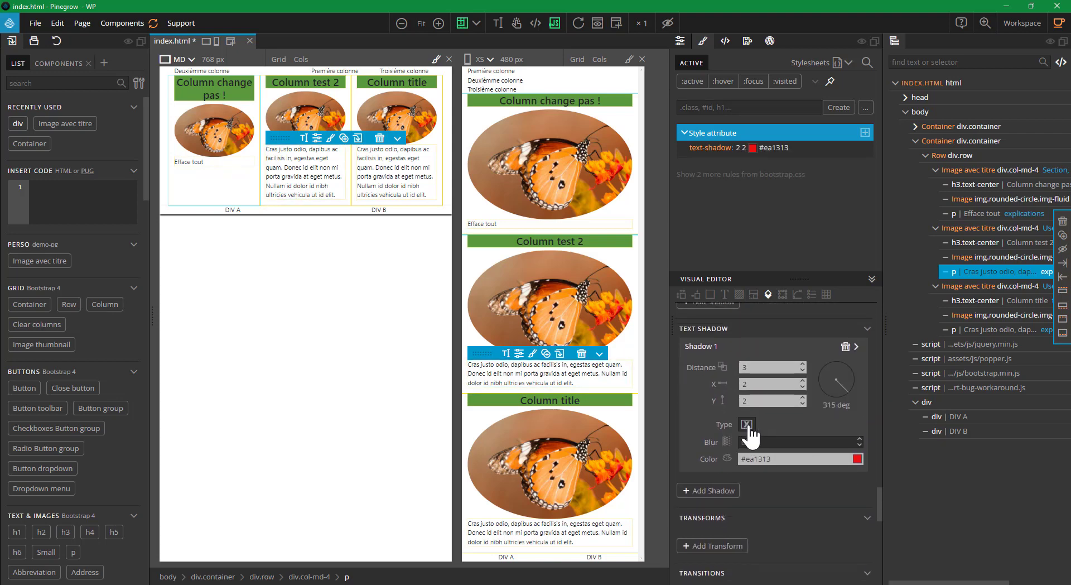
click(746, 424)
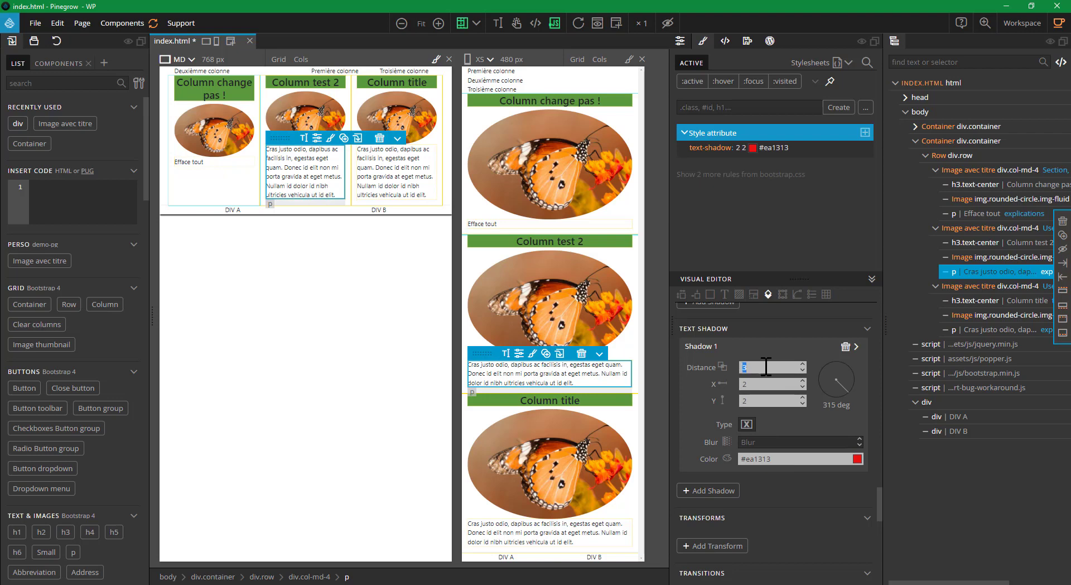
text(5)
key(Tab)
click(857, 347)
click(855, 347)
drag(856, 443, 857, 434)
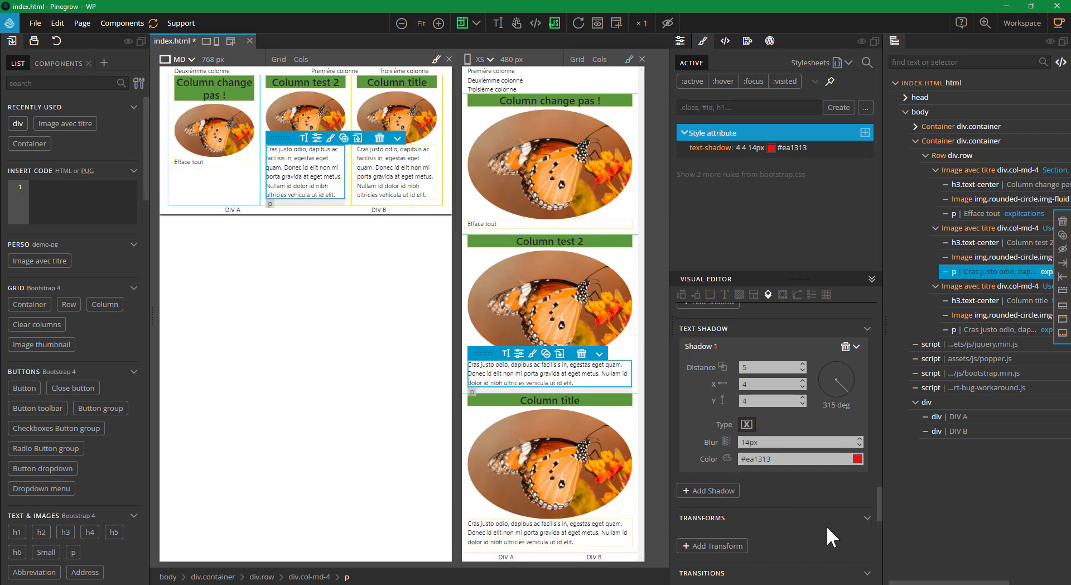
Add a transition on the Font size property with a duration of 1 to the paragraph.
scroll(825, 471, down, 3)
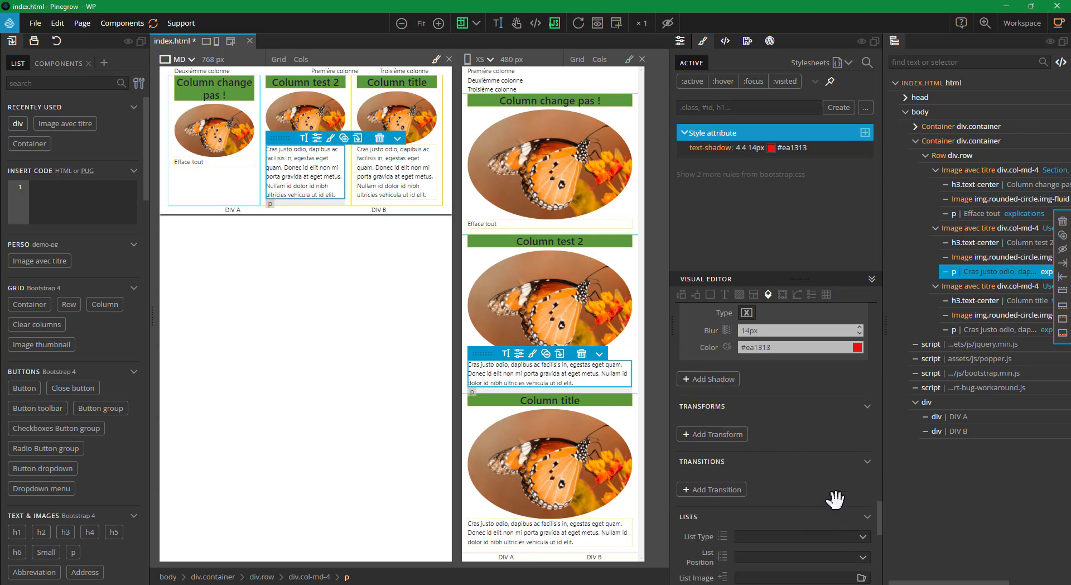
scroll(831, 496, down, 2)
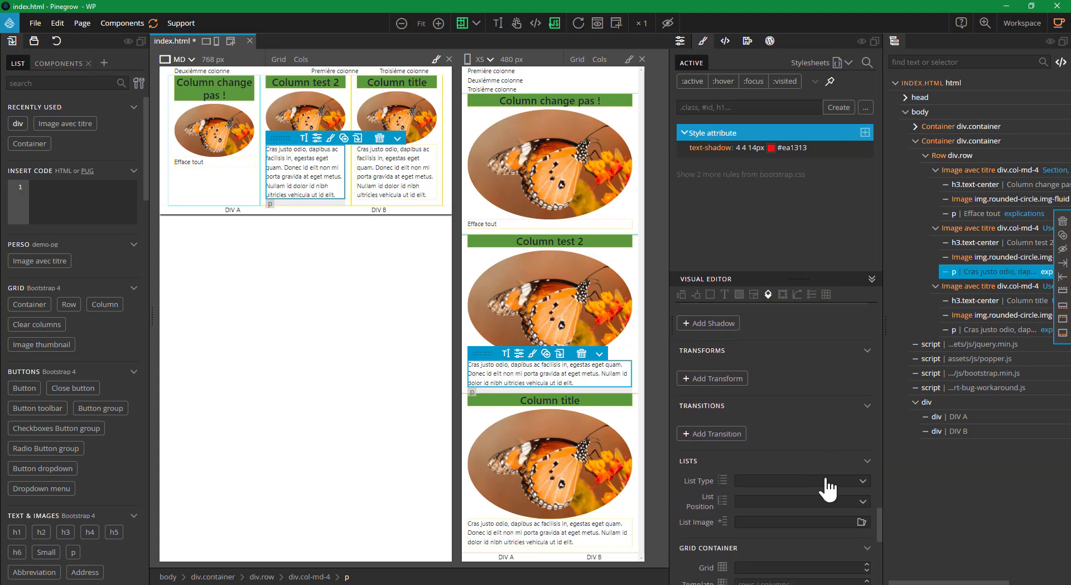
click(721, 434)
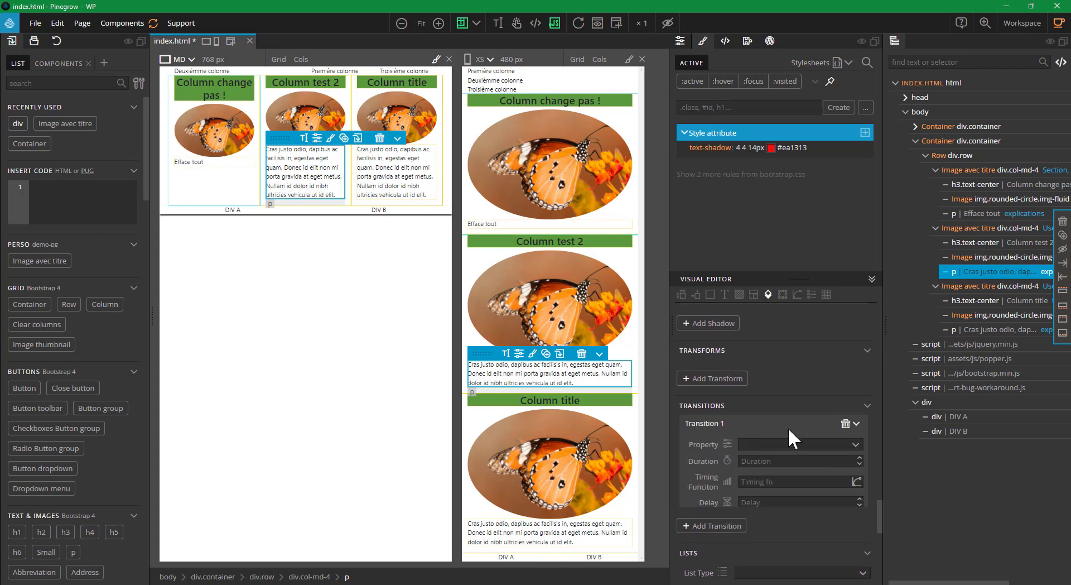
click(848, 445)
scroll(805, 392, down, 5)
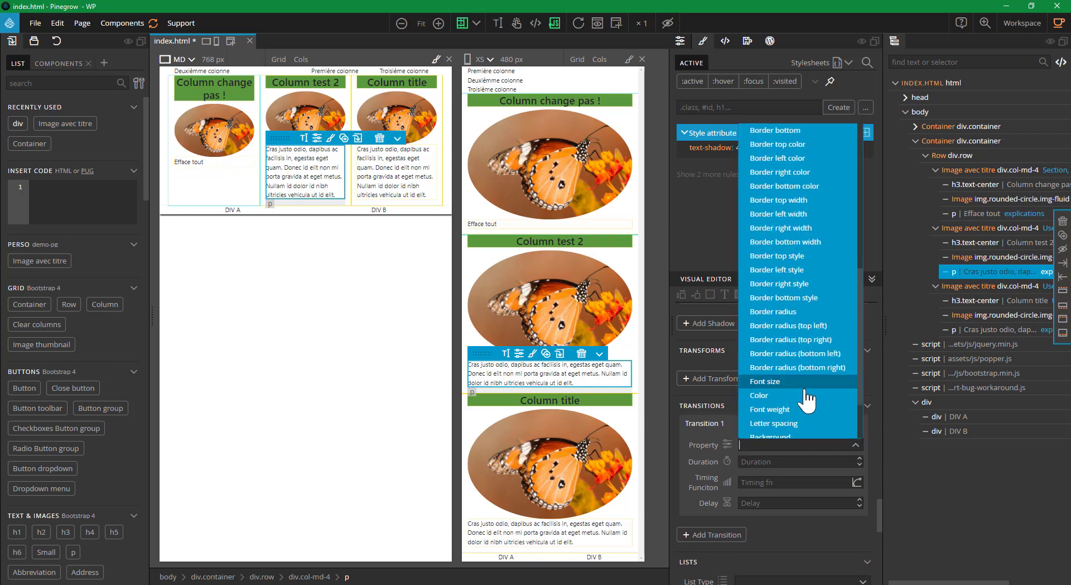
scroll(806, 397, up, 5)
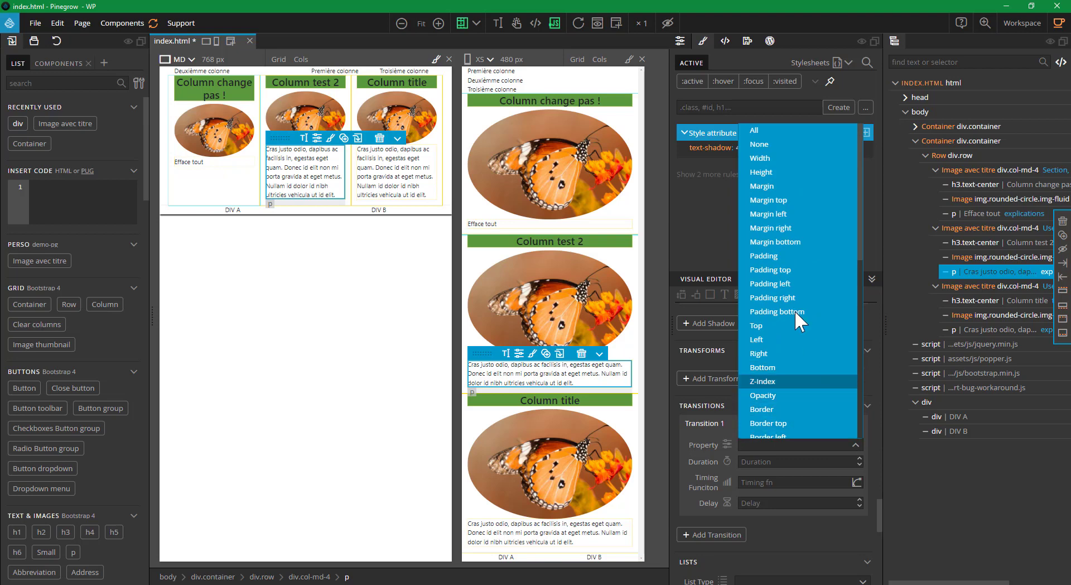
scroll(798, 318, down, 6)
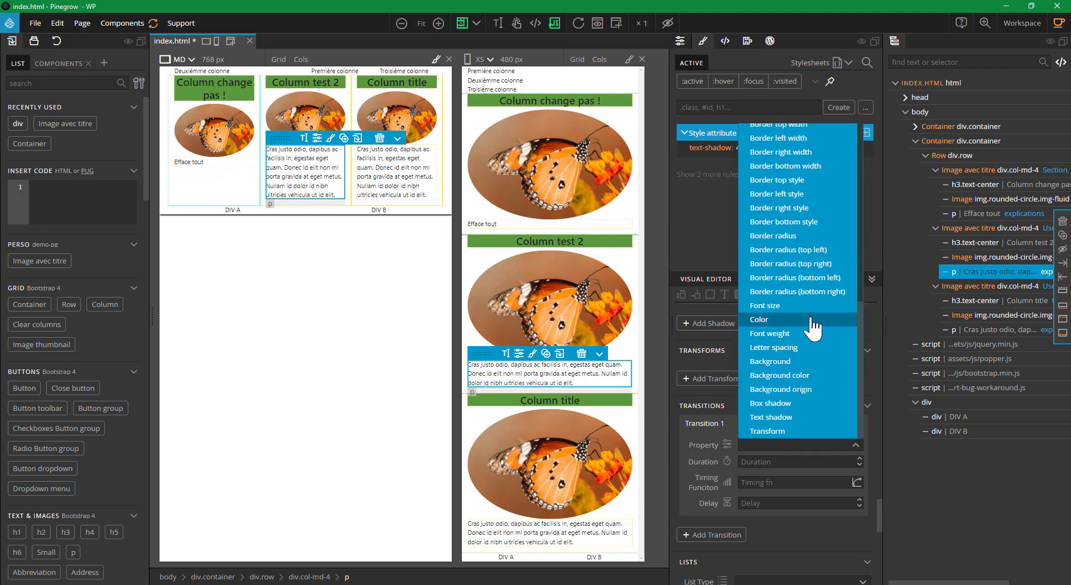
click(812, 305)
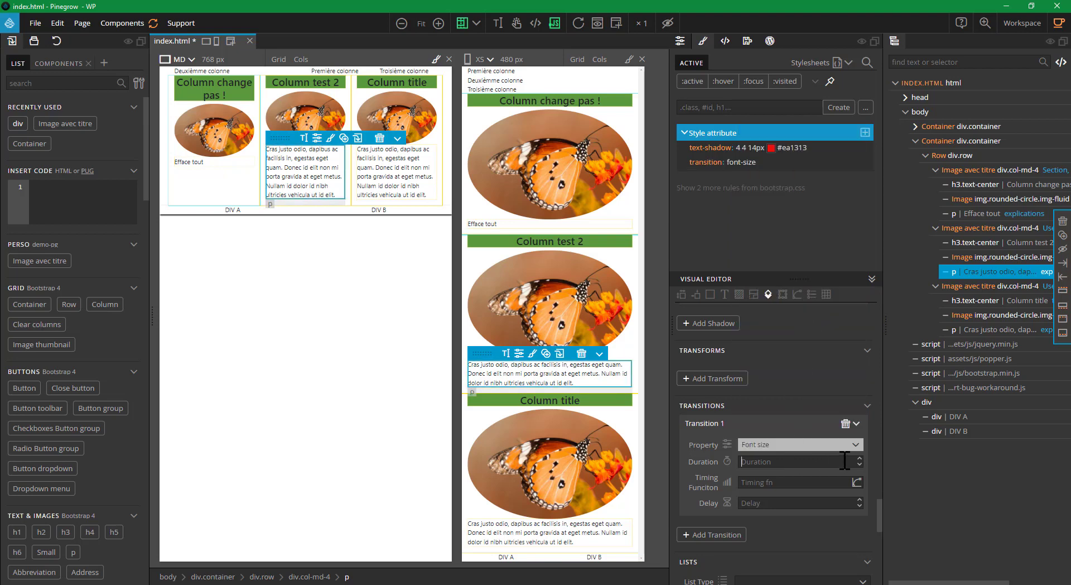
text(1)
Start the transition's timing function from Ease in and reshape its curve to cubic-bezier(0.47, 0.00, 1.00, 1.00).
click(810, 480)
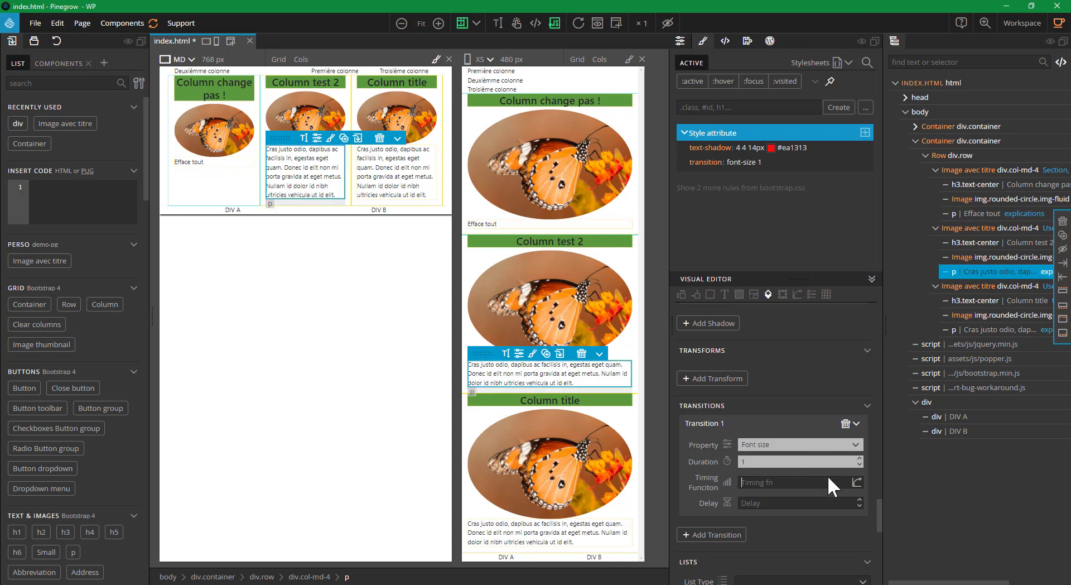
click(857, 481)
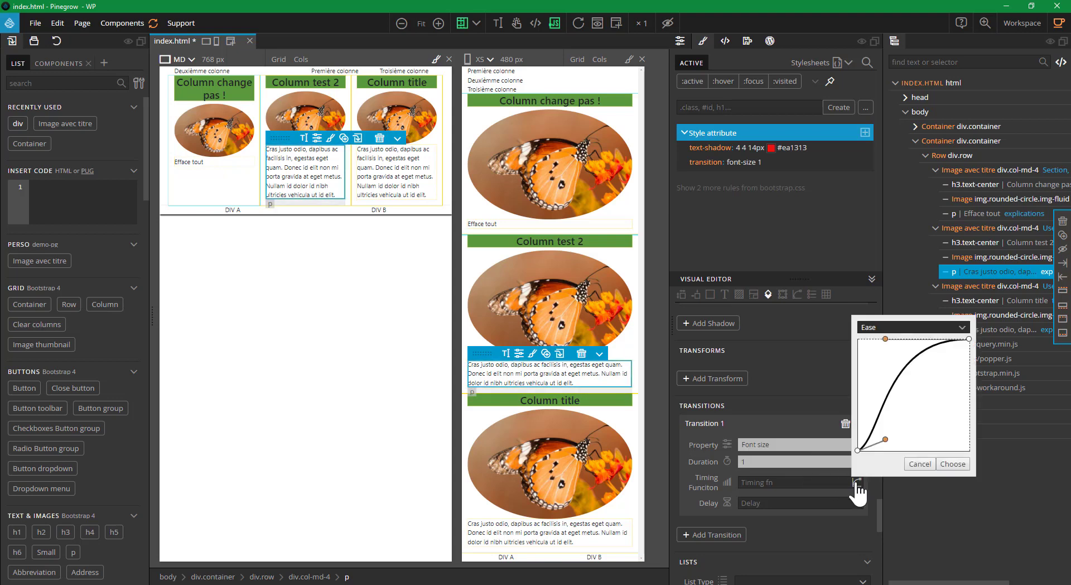
click(889, 323)
click(908, 371)
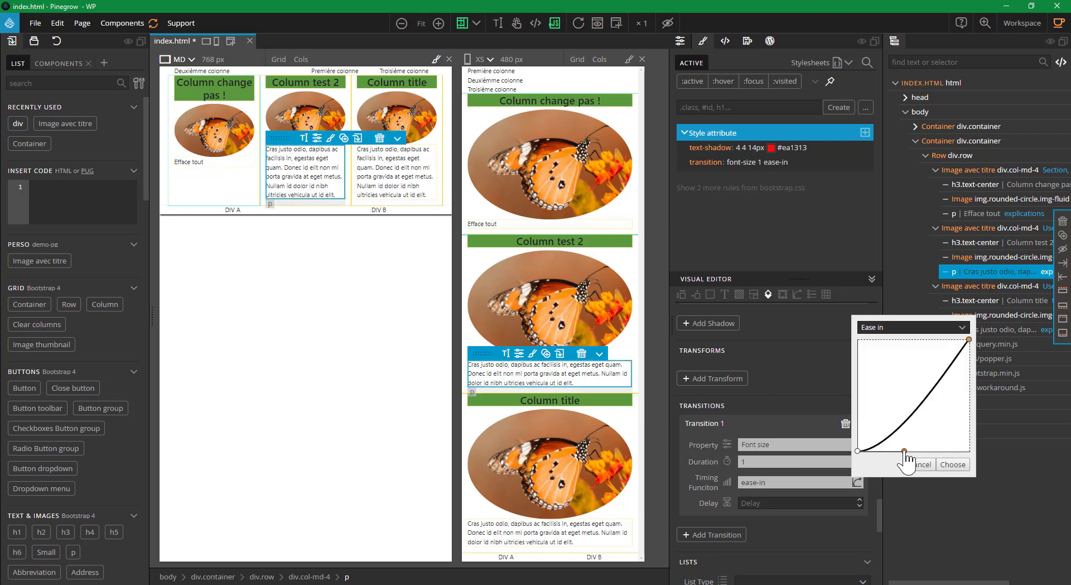
mouse_move(904, 451)
mouse_down()
mouse_move(883, 402)
mouse_move(910, 450)
mouse_up()
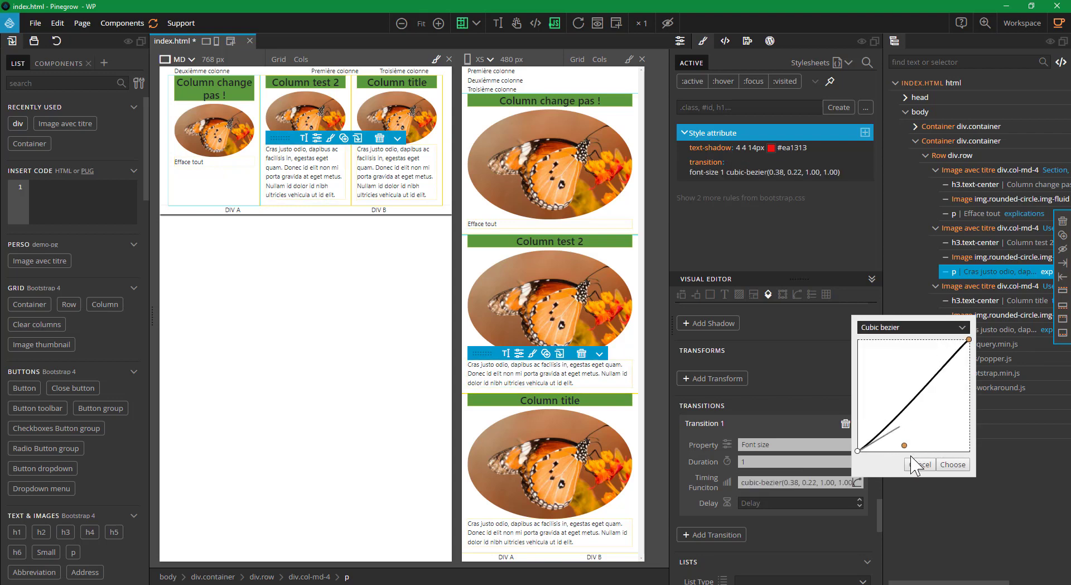
click(952, 466)
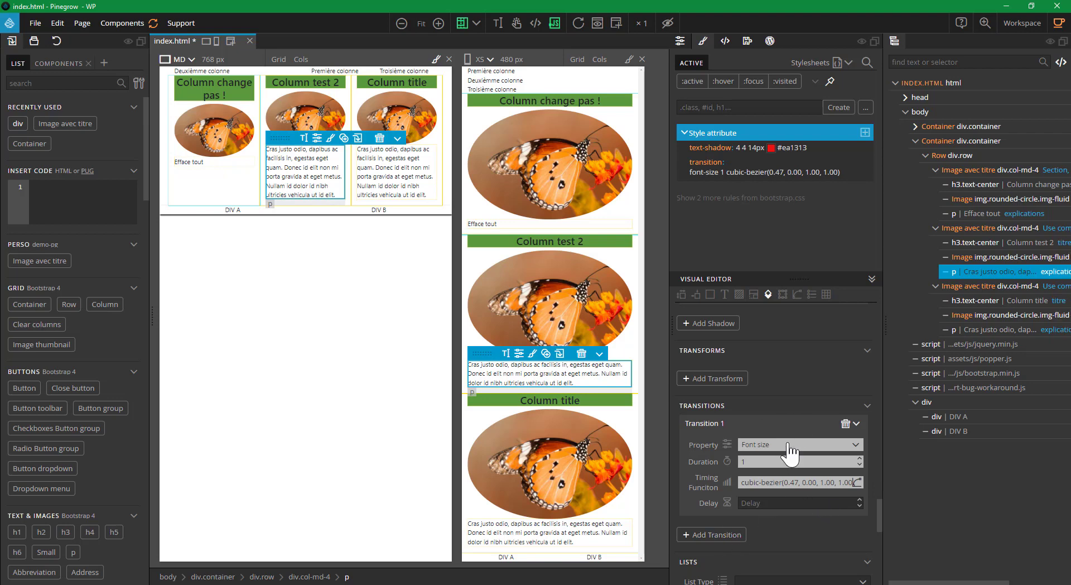
Refresh the page views and widen the style editing area so the transition rule fits on one line.
click(578, 23)
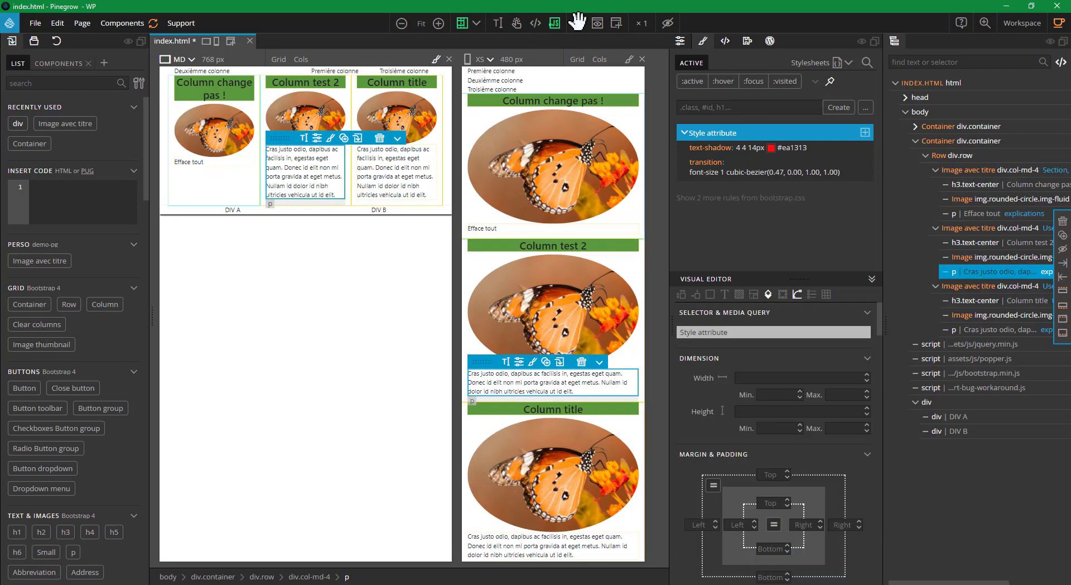
click(578, 23)
triple_click(701, 174)
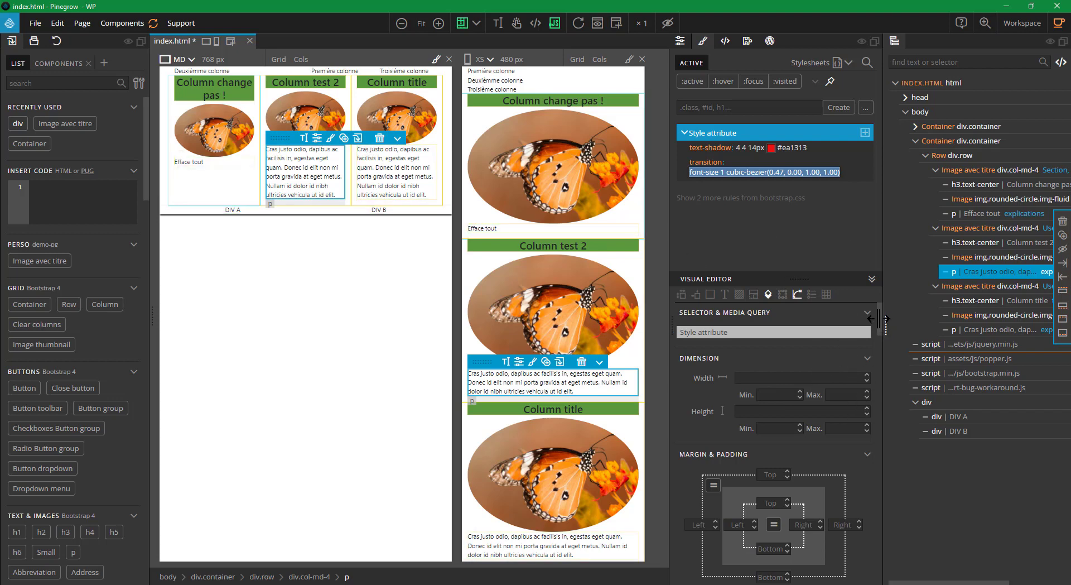
drag(880, 346, 918, 336)
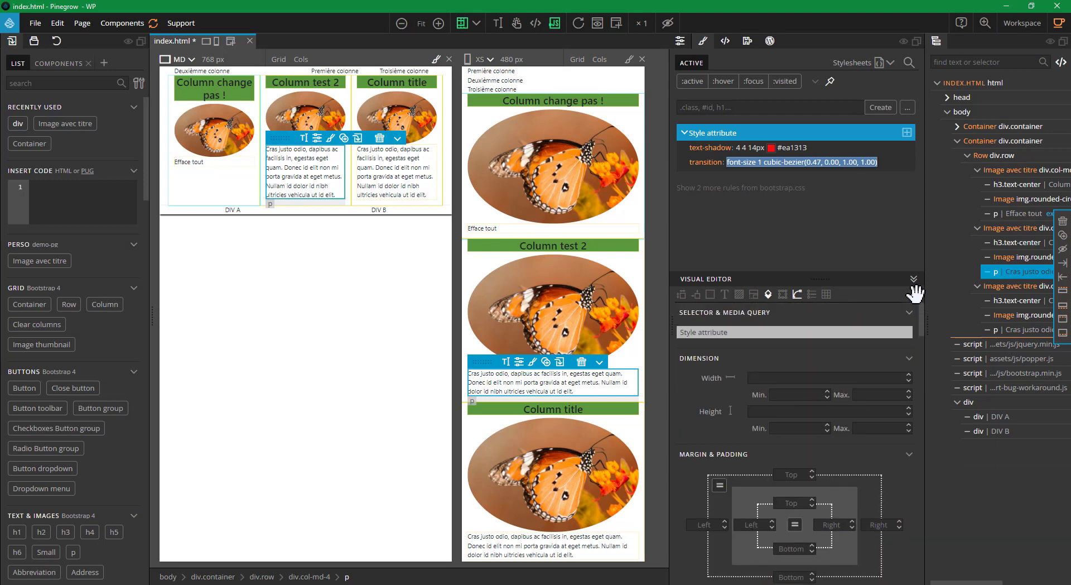
Set the Column test 2 paragraph's font size to 16, raise it to 24, and refresh the page views.
click(724, 294)
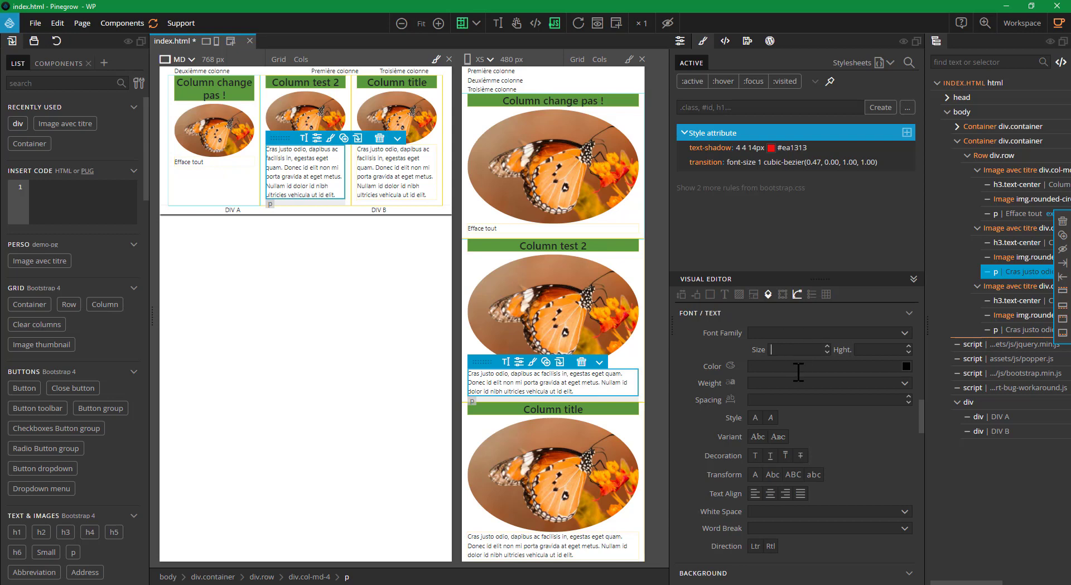
text(16)
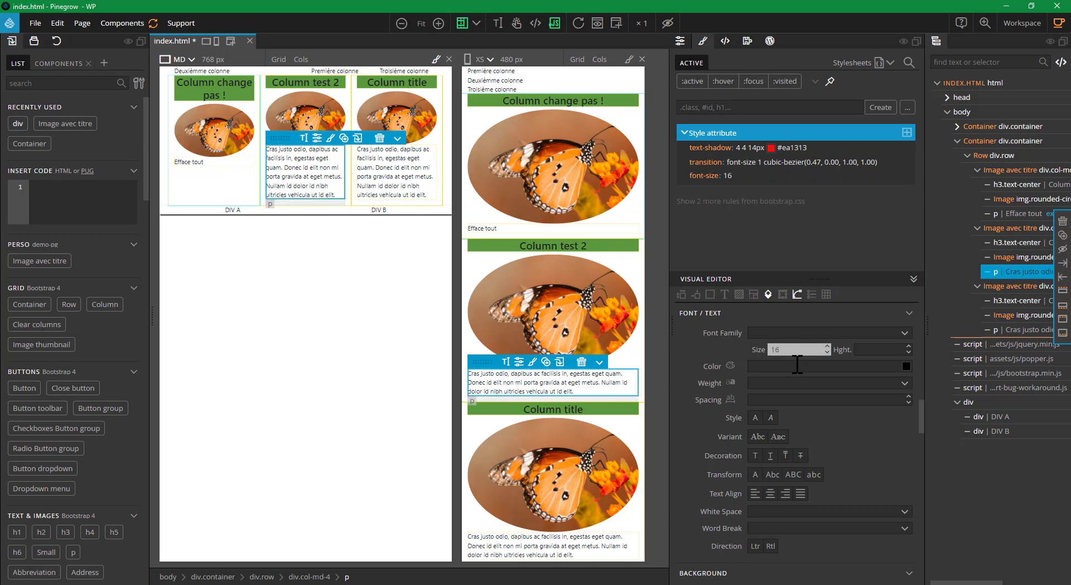
double_click(800, 351)
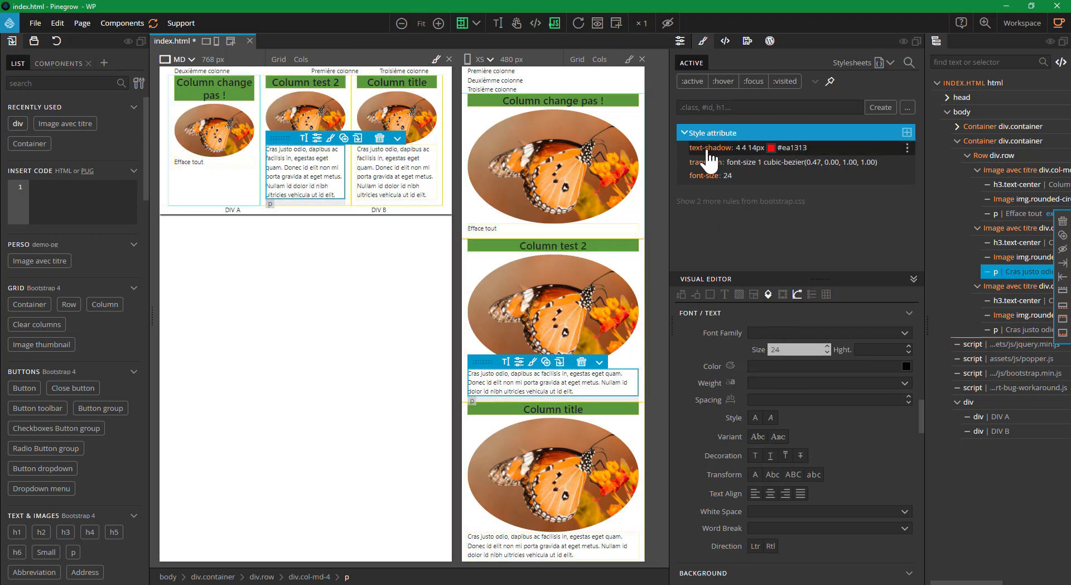
click(578, 27)
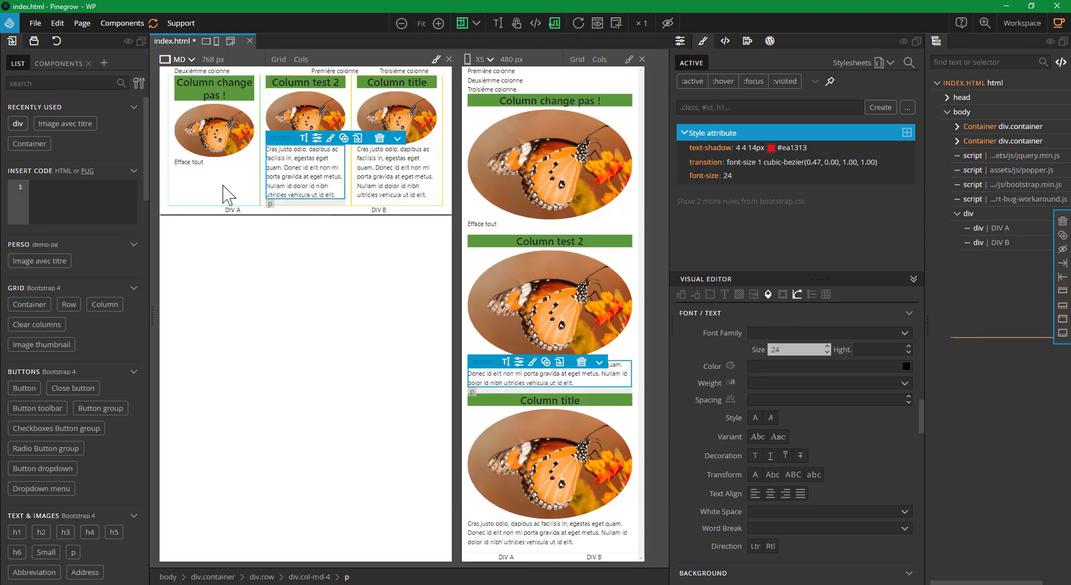
Set the font size of the Efface tout paragraph to 24px.
click(196, 162)
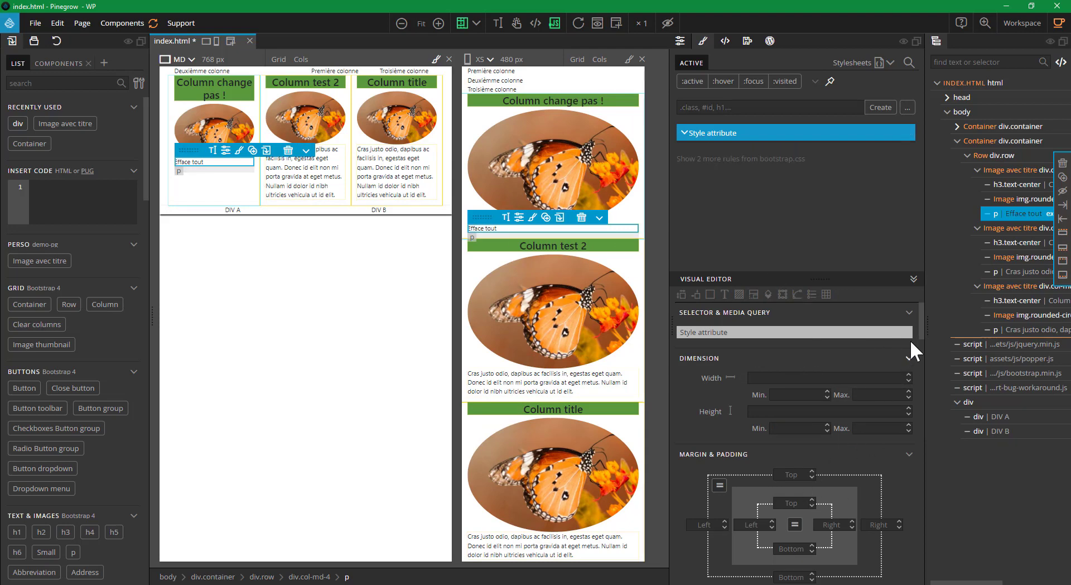
click(723, 292)
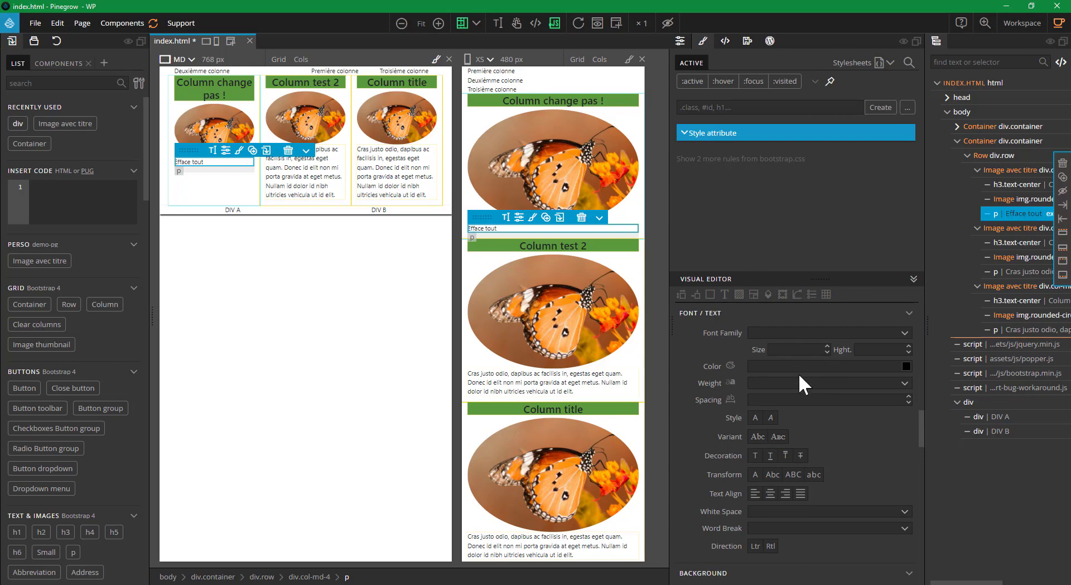
text(24)
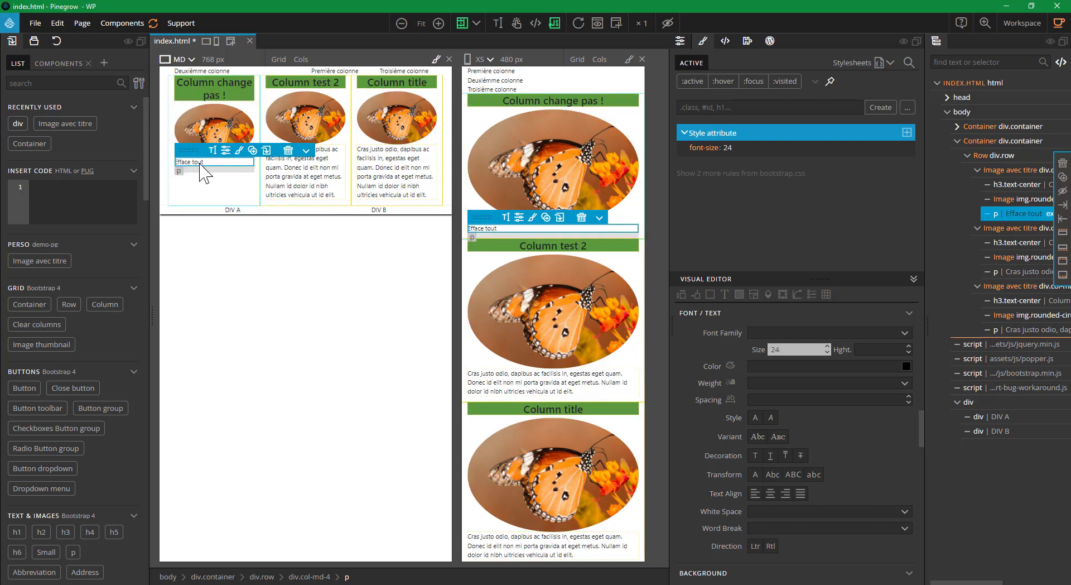
click(699, 148)
click(753, 220)
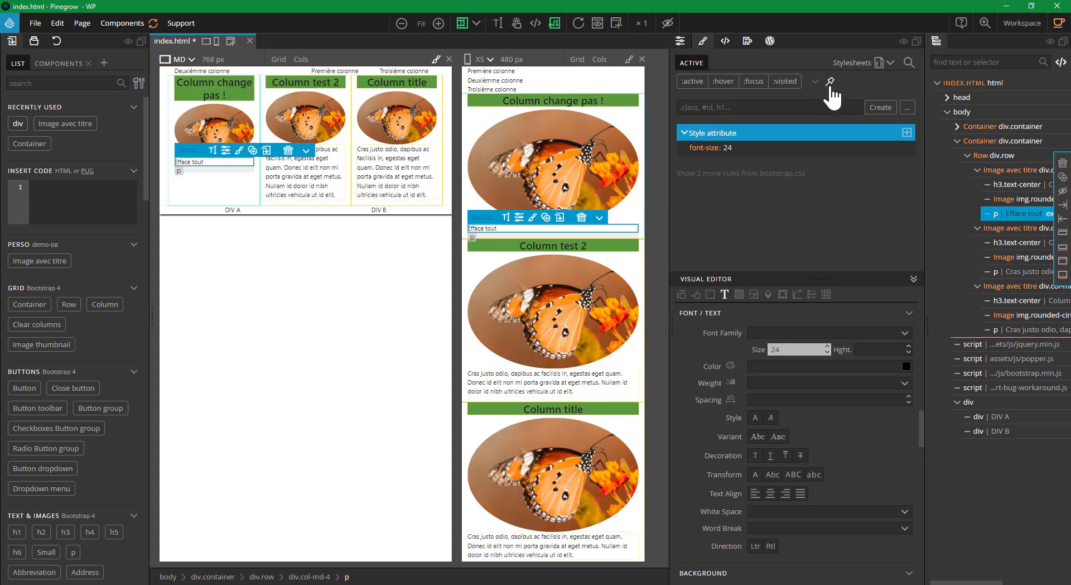
click(700, 64)
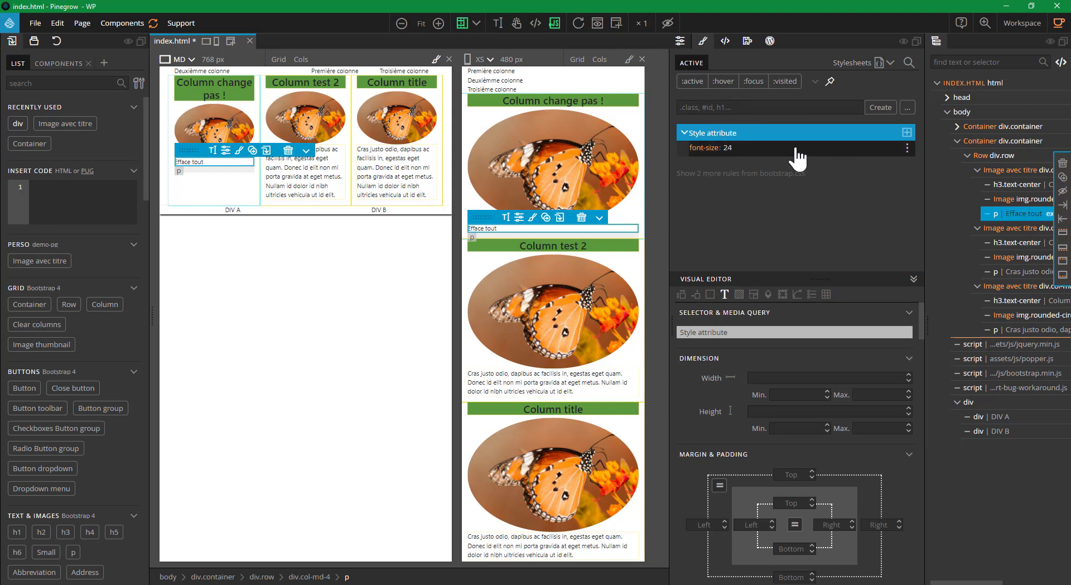
click(733, 156)
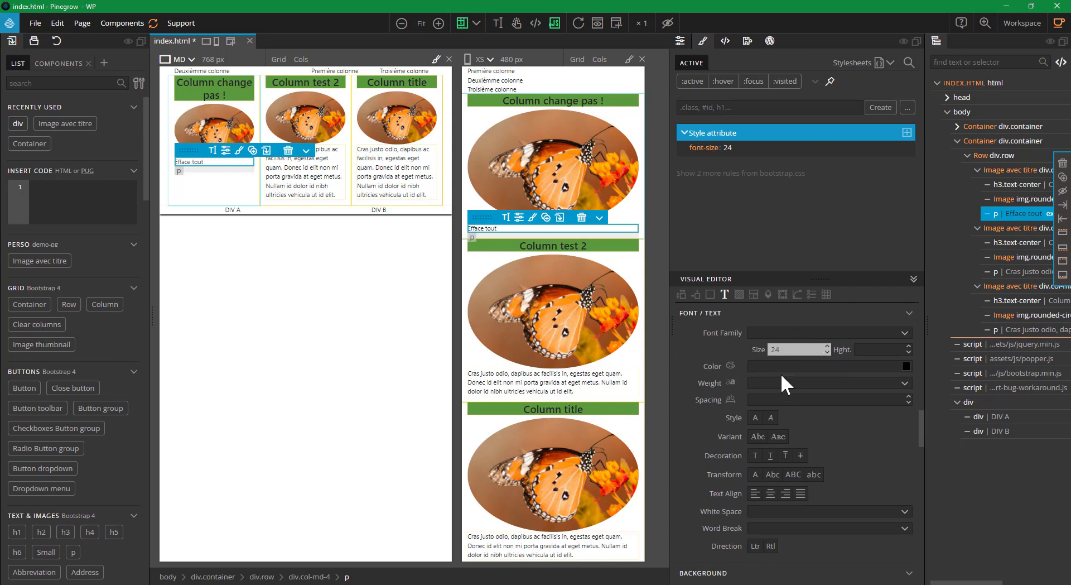
text(px)
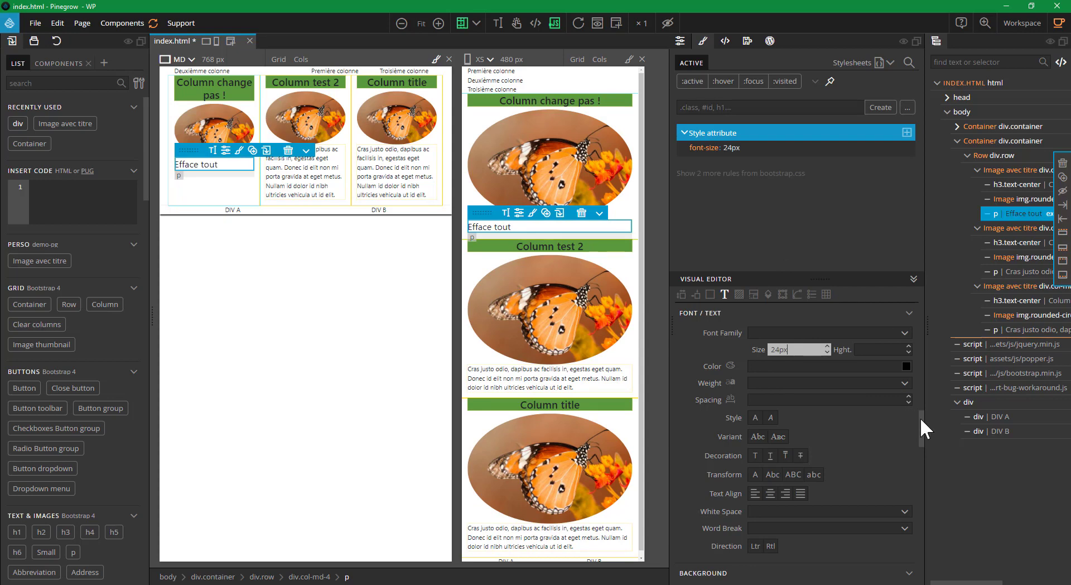
Add a transition to the Efface tout paragraph with Font size as its property.
drag(919, 418, 917, 507)
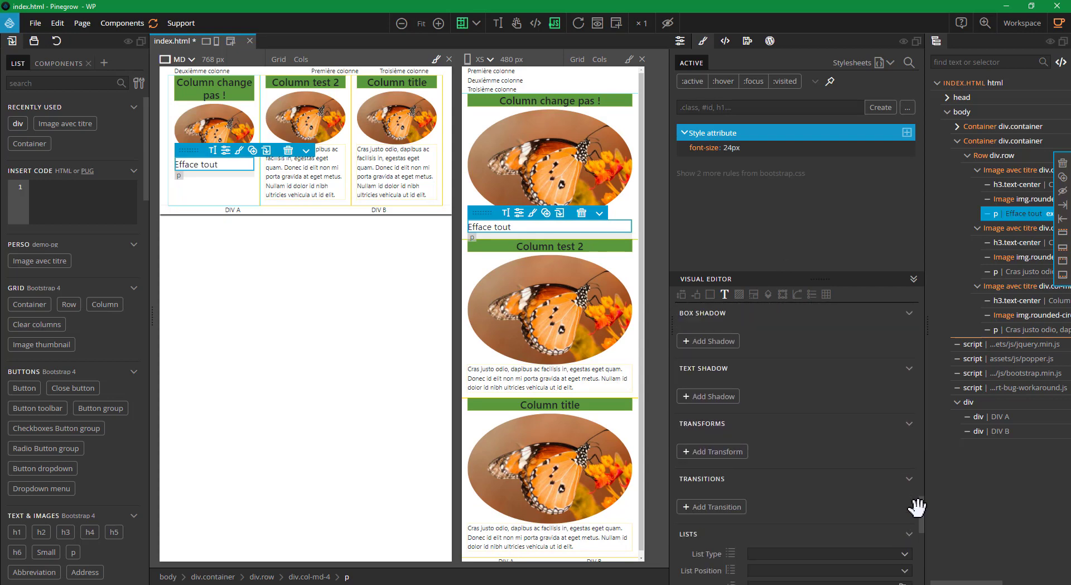
click(723, 507)
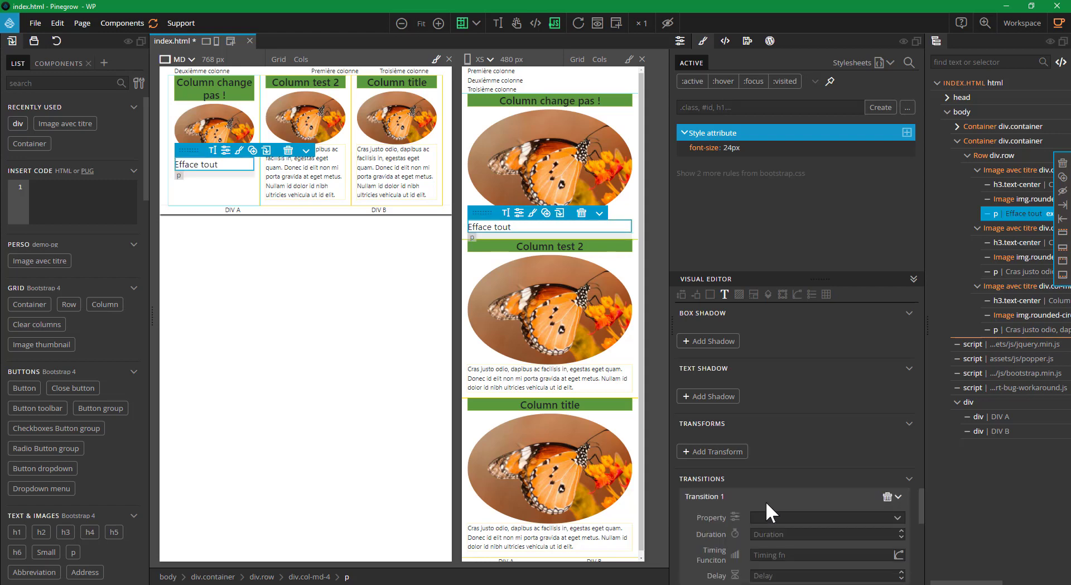
drag(920, 504, 922, 520)
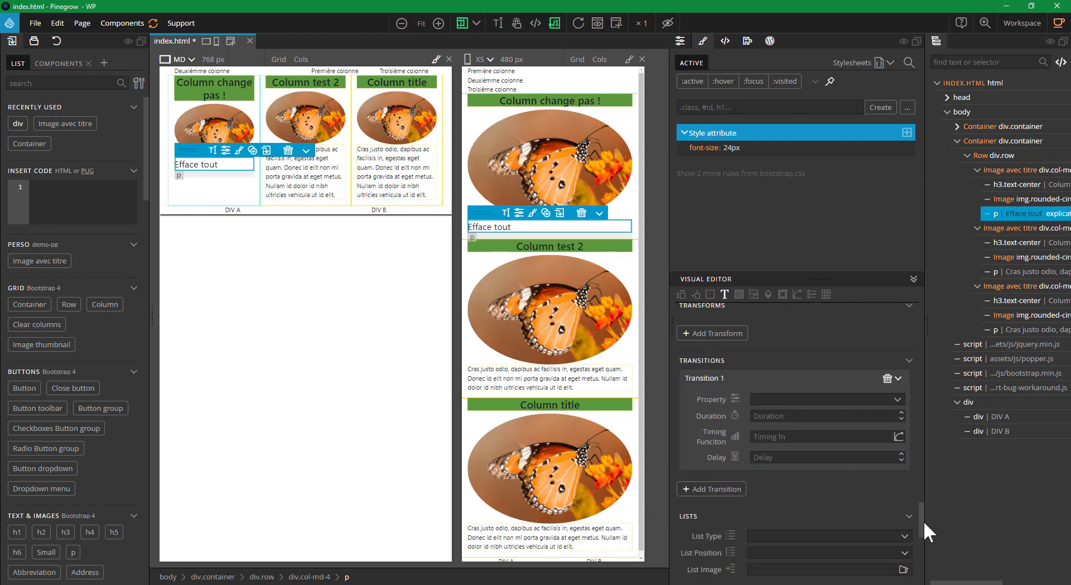
click(895, 395)
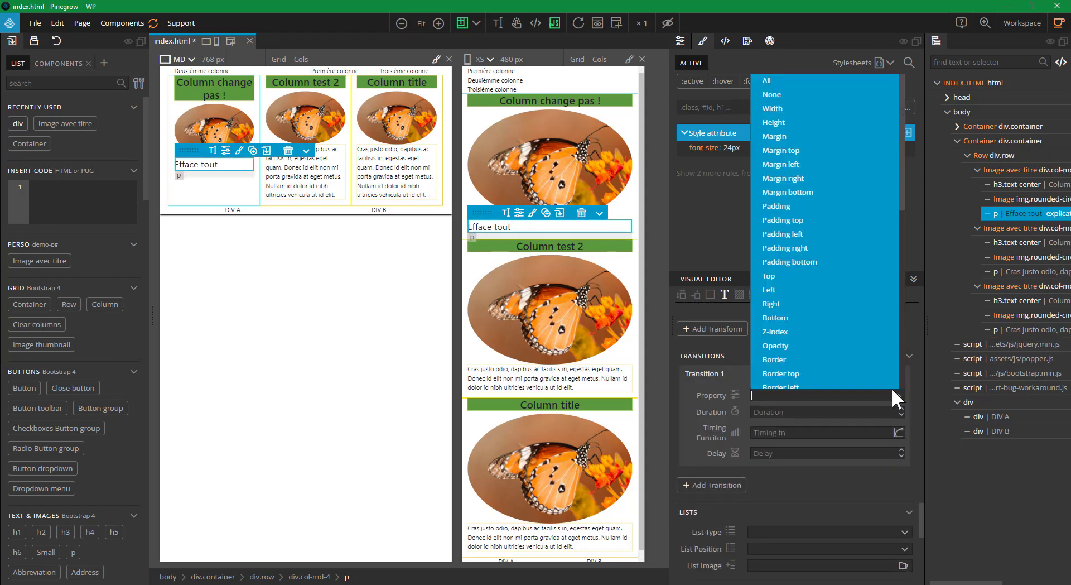
scroll(835, 343, down, 3)
scroll(842, 341, down, 7)
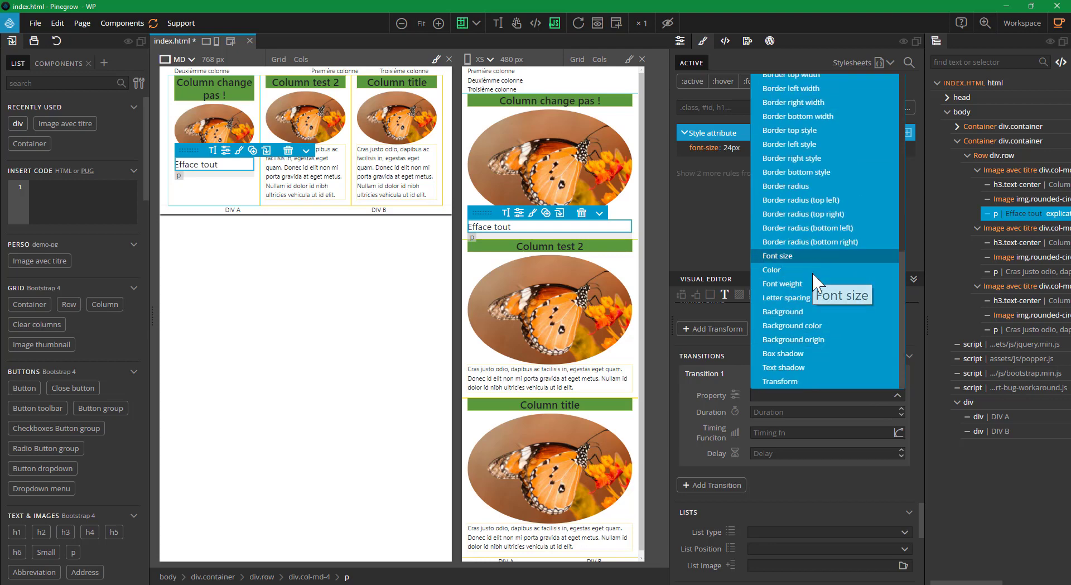
click(815, 258)
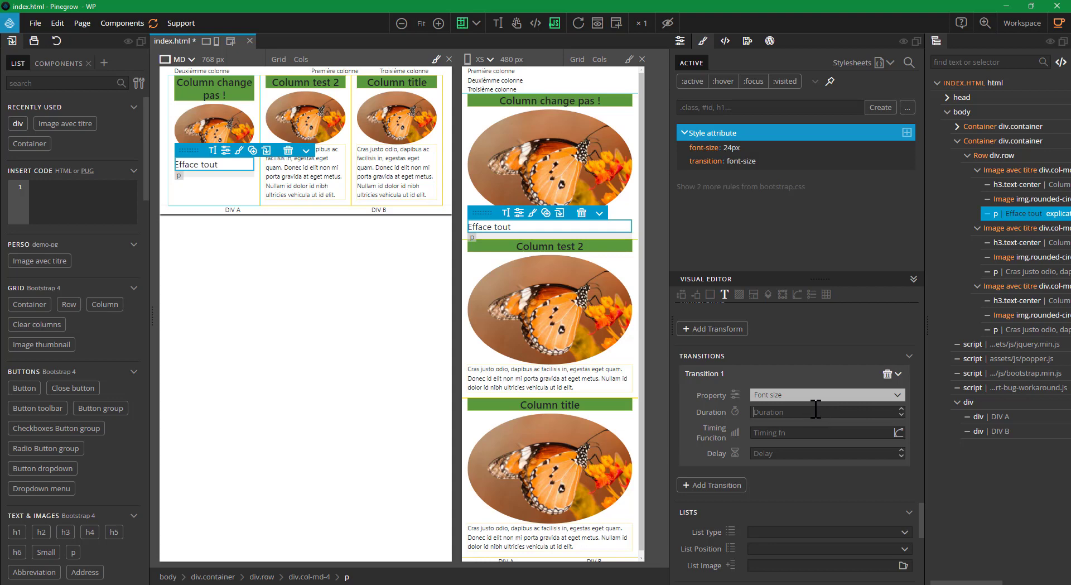
Set the paragraph transition's duration to 1 with the Ease timing function, and save the page.
key(Tab)
text(1)
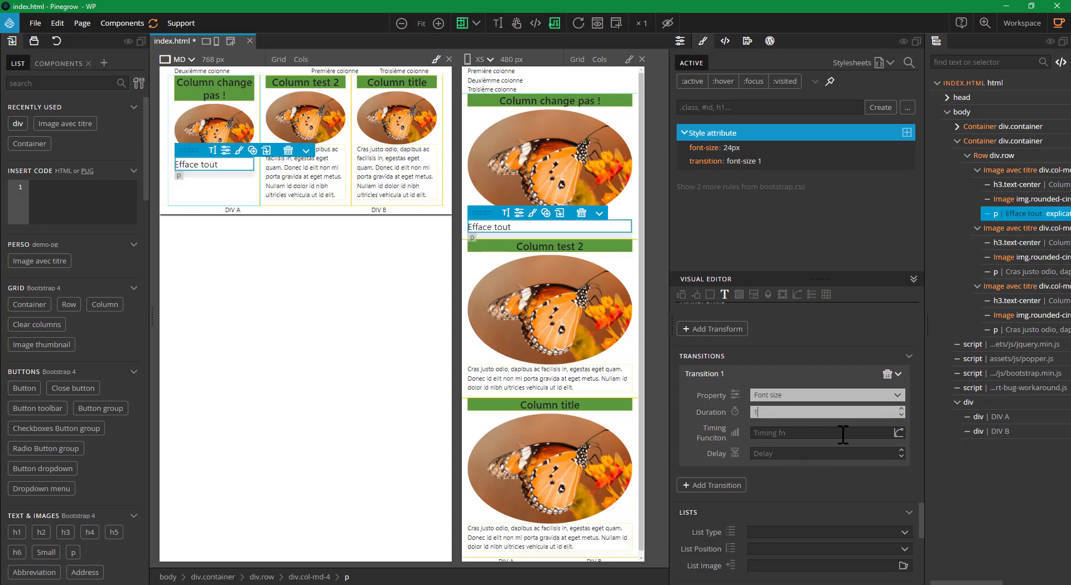
click(898, 432)
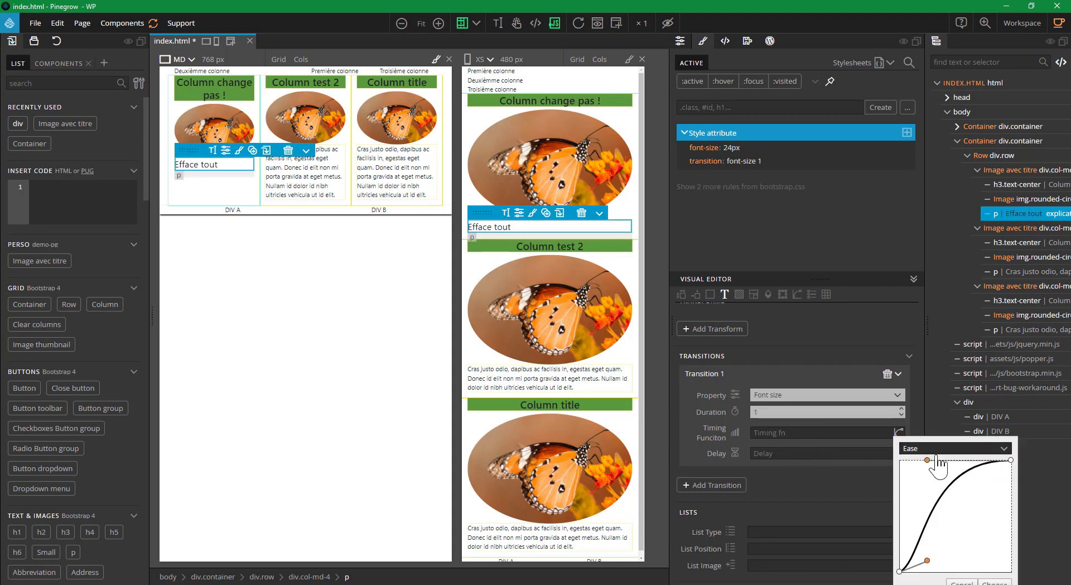
click(995, 578)
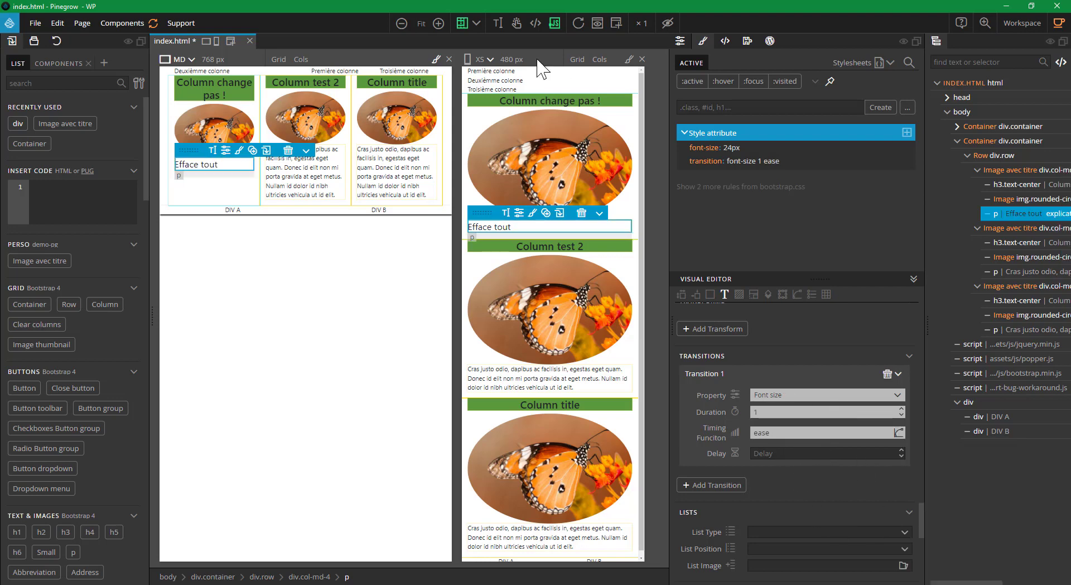
key(ctrl+s)
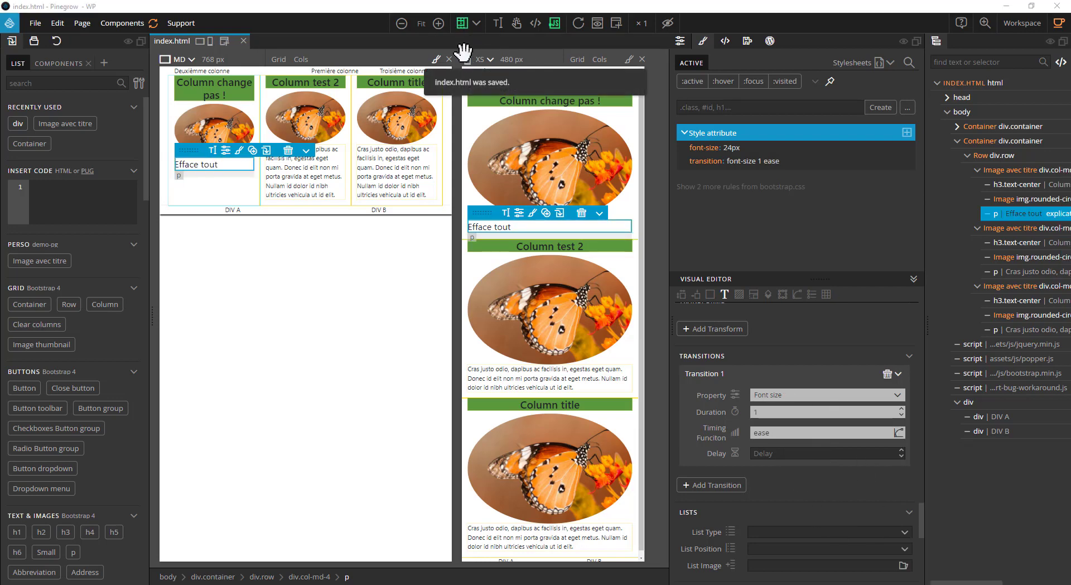
Refresh the page views and reselect the Efface tout paragraph.
click(579, 24)
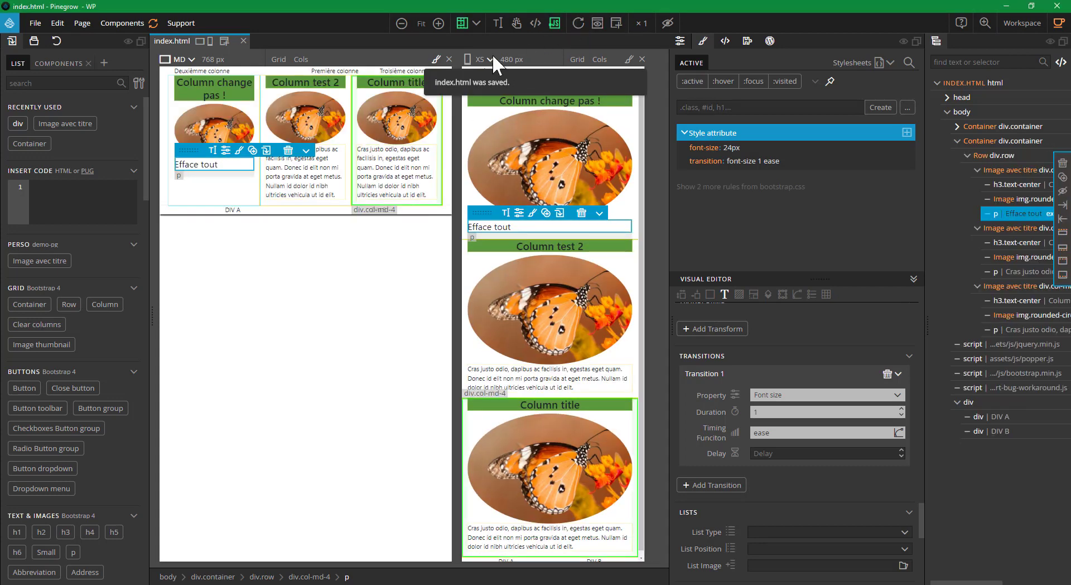
click(574, 31)
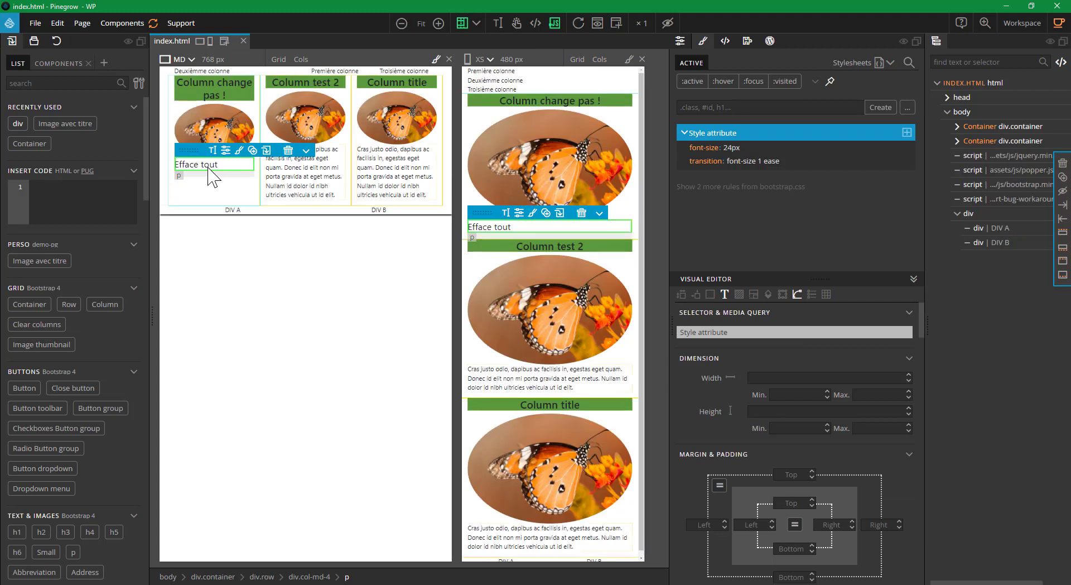
click(192, 166)
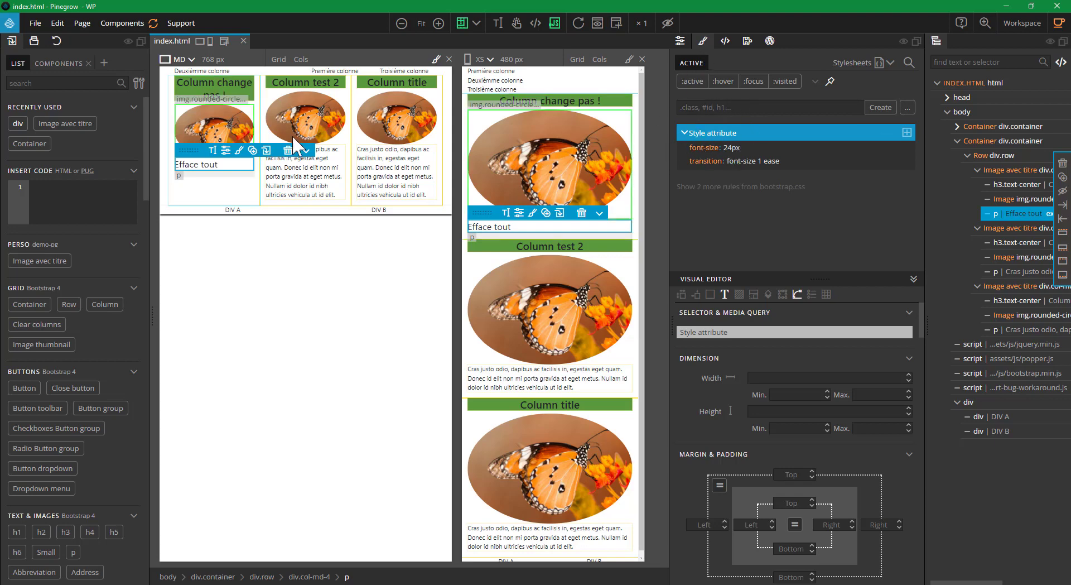
Select the "Column change pas !" heading and preview its hover state to check the h3:hover rule.
click(228, 85)
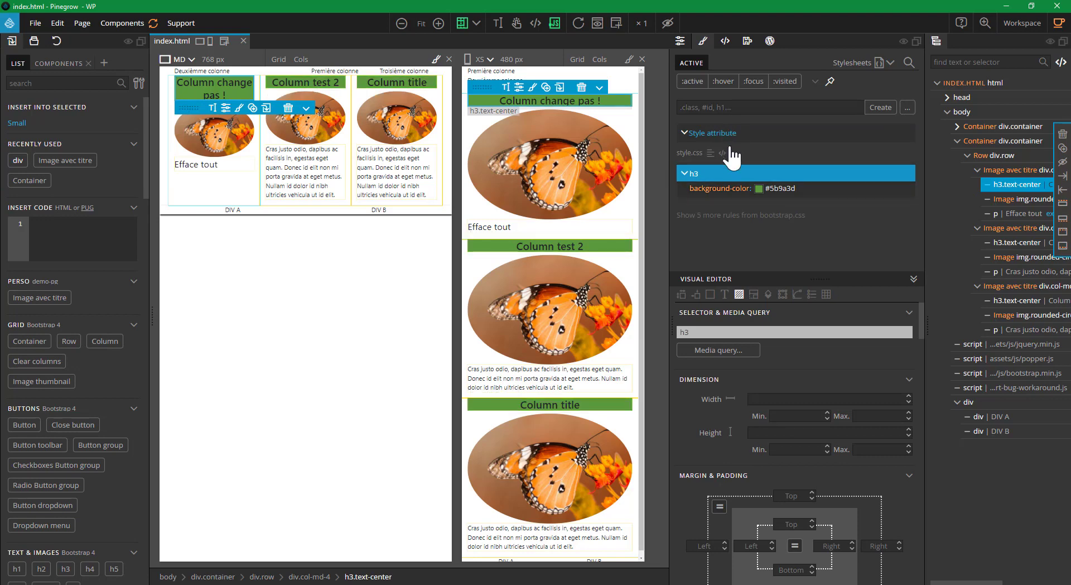
click(722, 84)
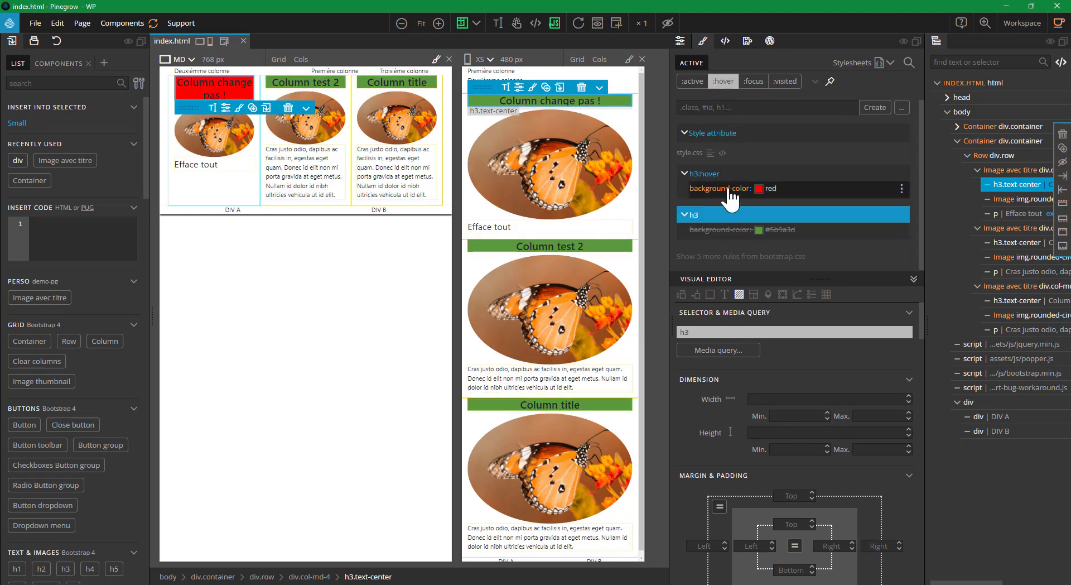
click(723, 80)
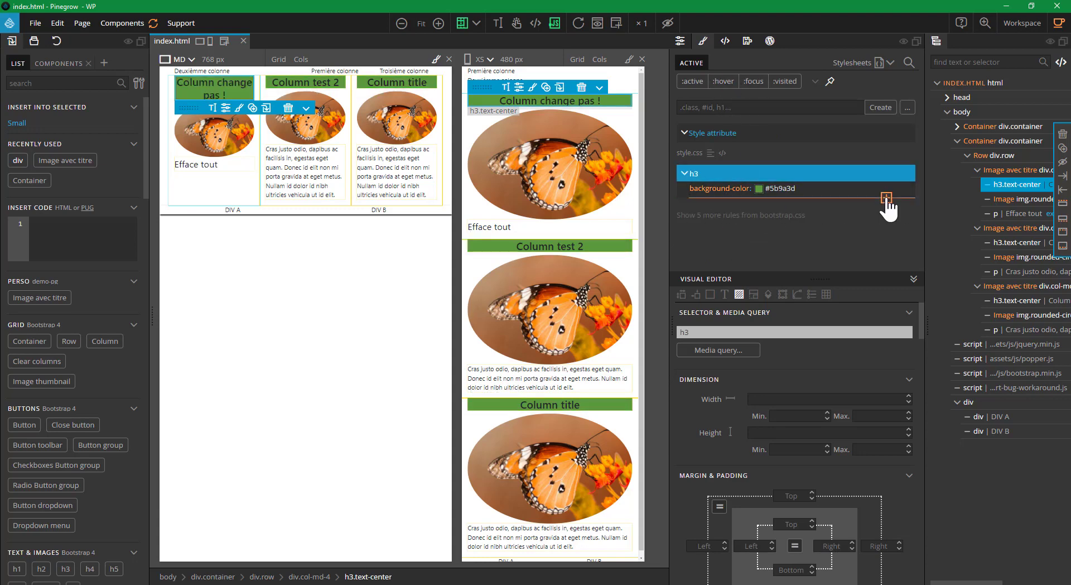
Add a font-size of 12px to the h3 rule and raise it to 16px.
click(887, 198)
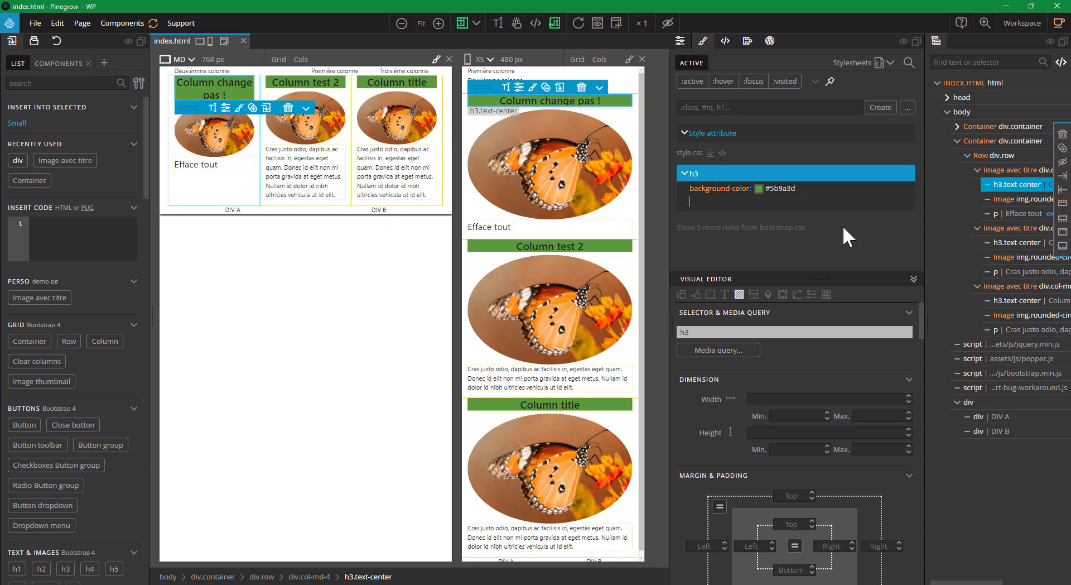
text(font-siz)
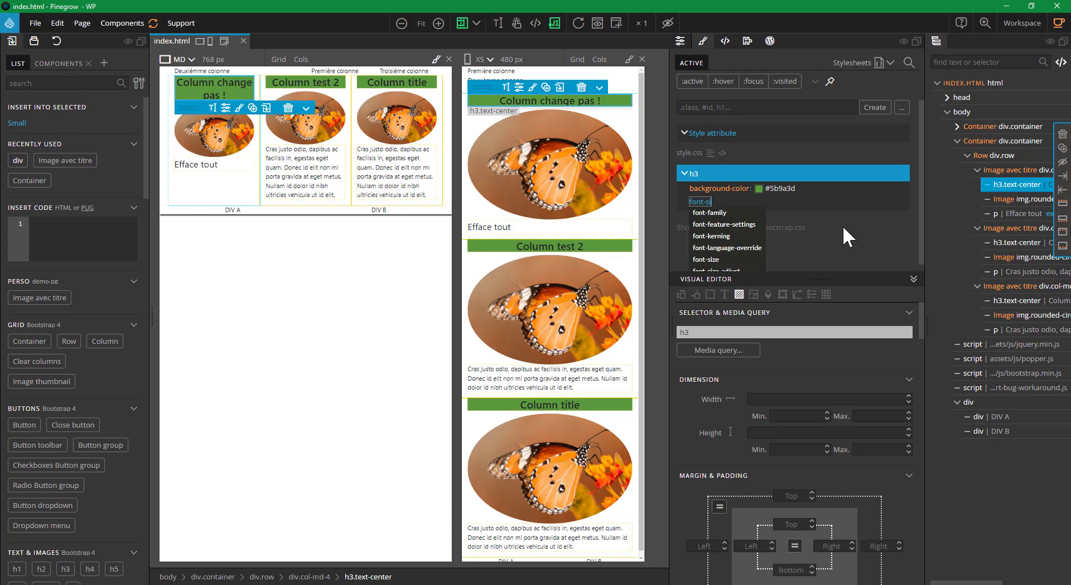
key(Down)
key(Return)
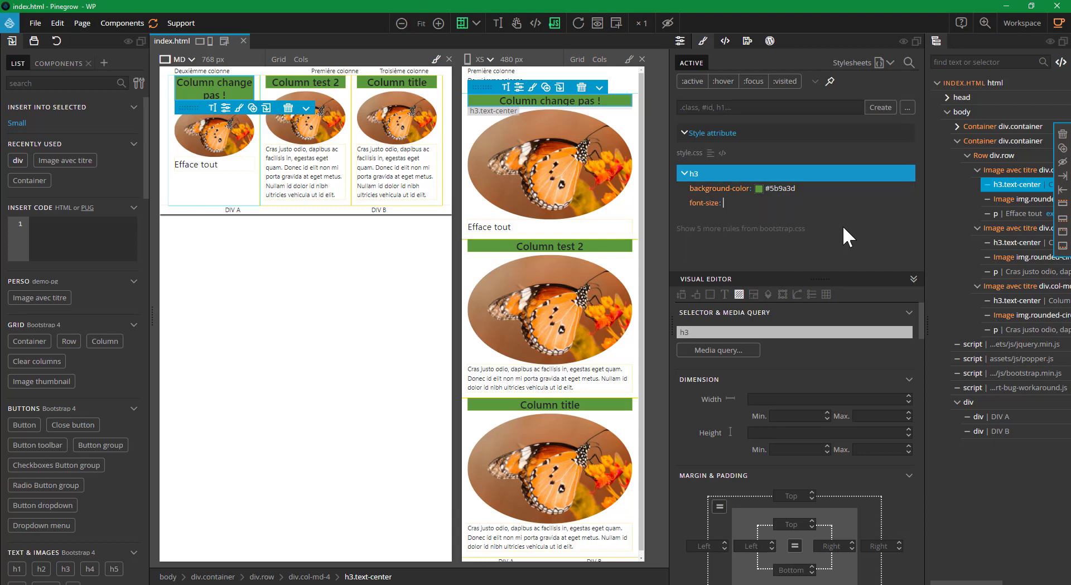
text(12px)
key(Return)
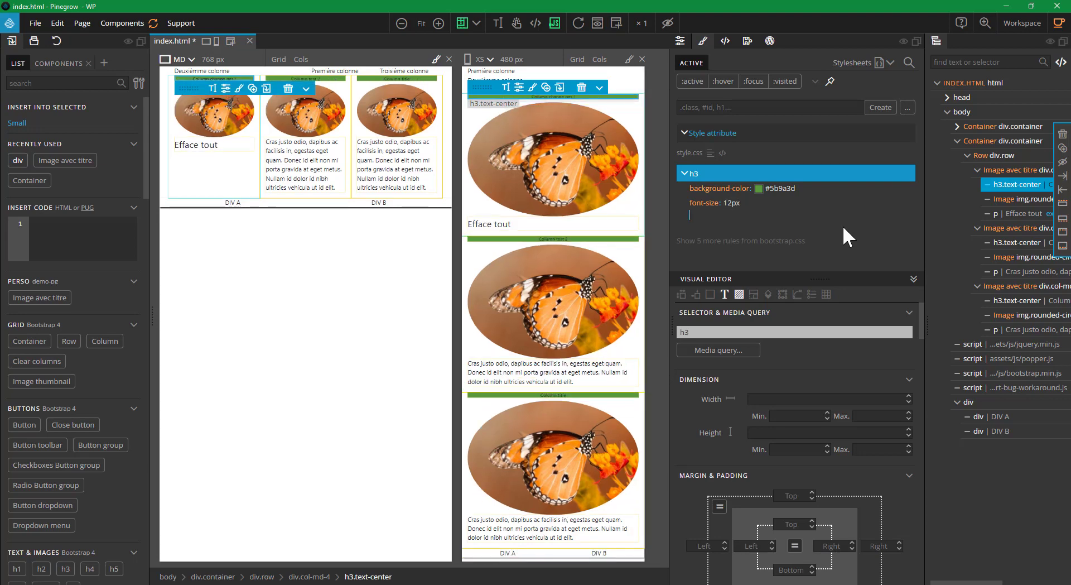
click(731, 202)
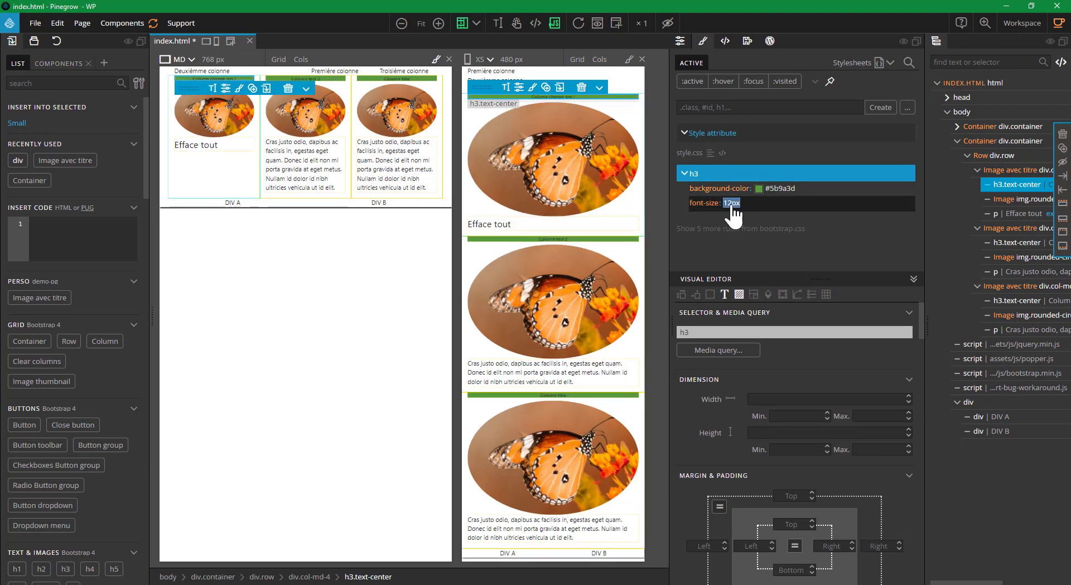
text(16)
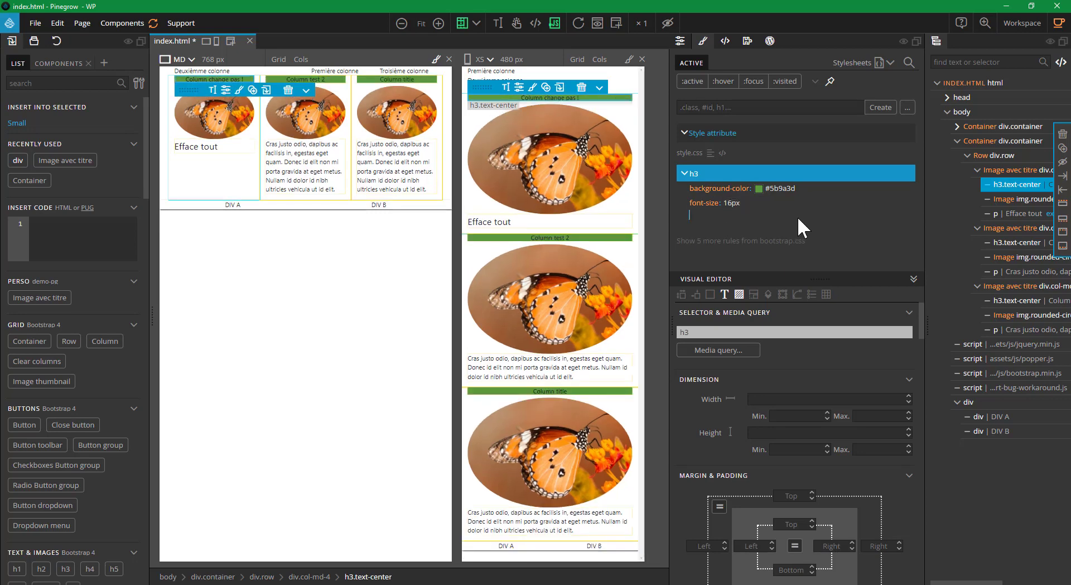
key(Return)
Add a font-size of 24px to the h3:hover rule and save the page.
click(724, 82)
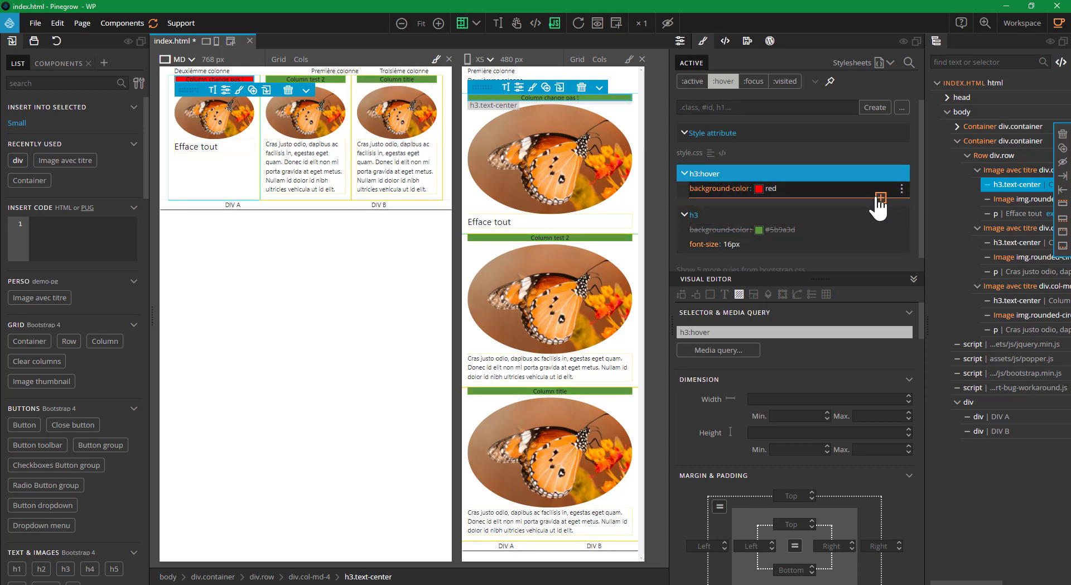
click(880, 198)
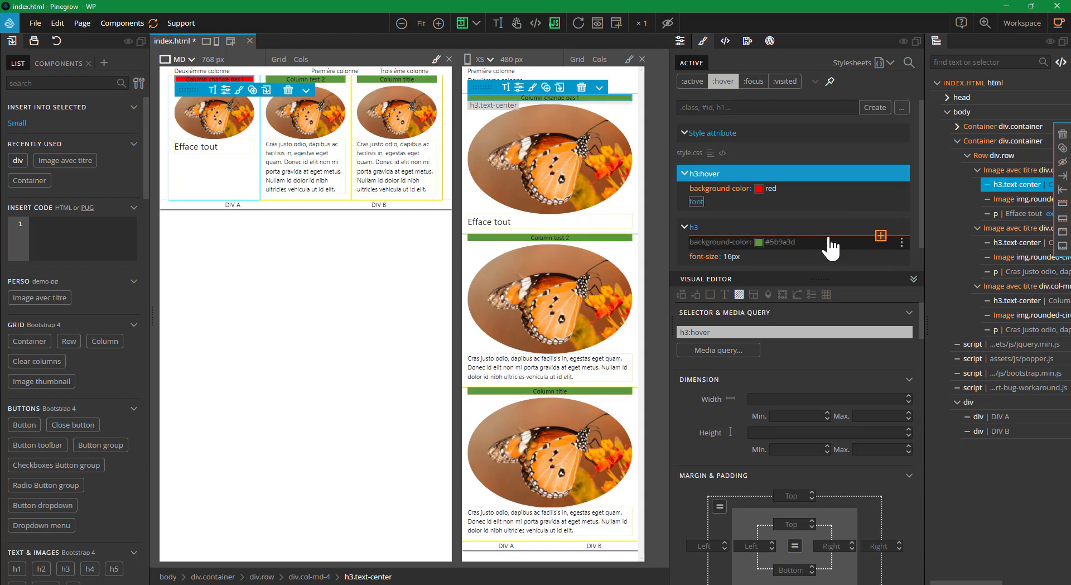
text(font-size:)
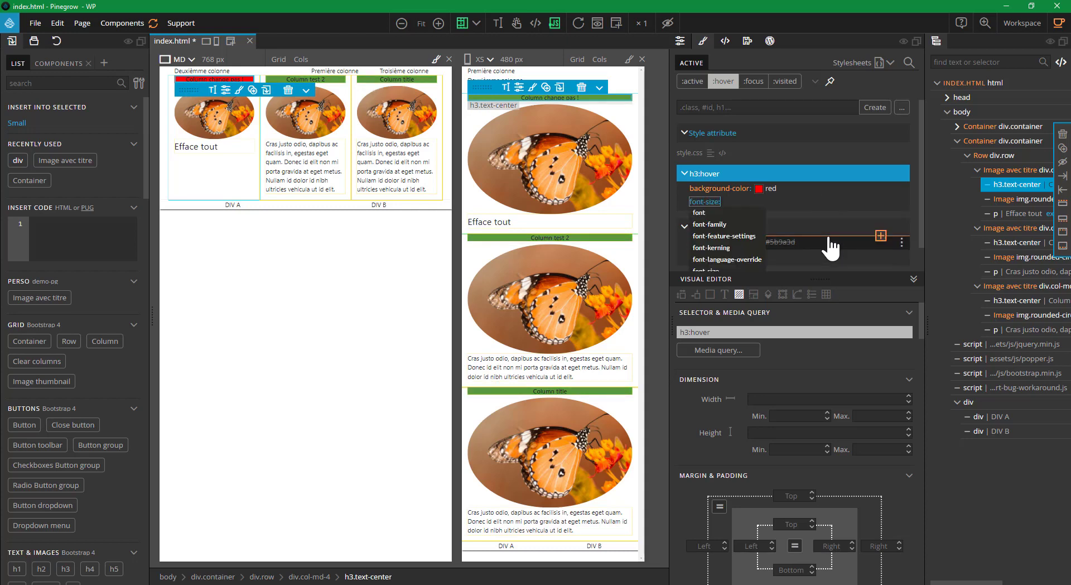
text( 24)
key(Return)
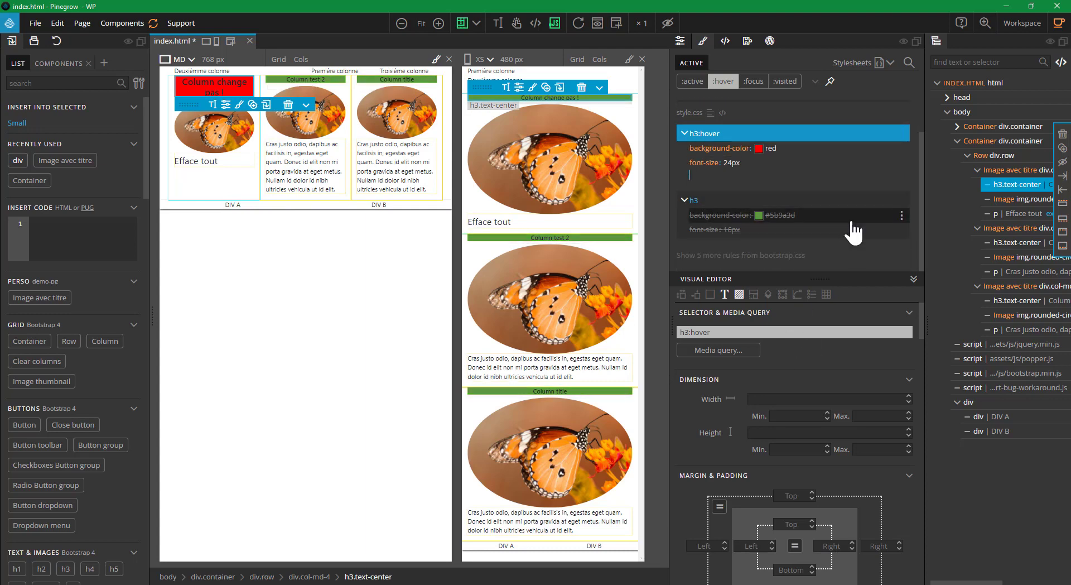
key(ctrl+s)
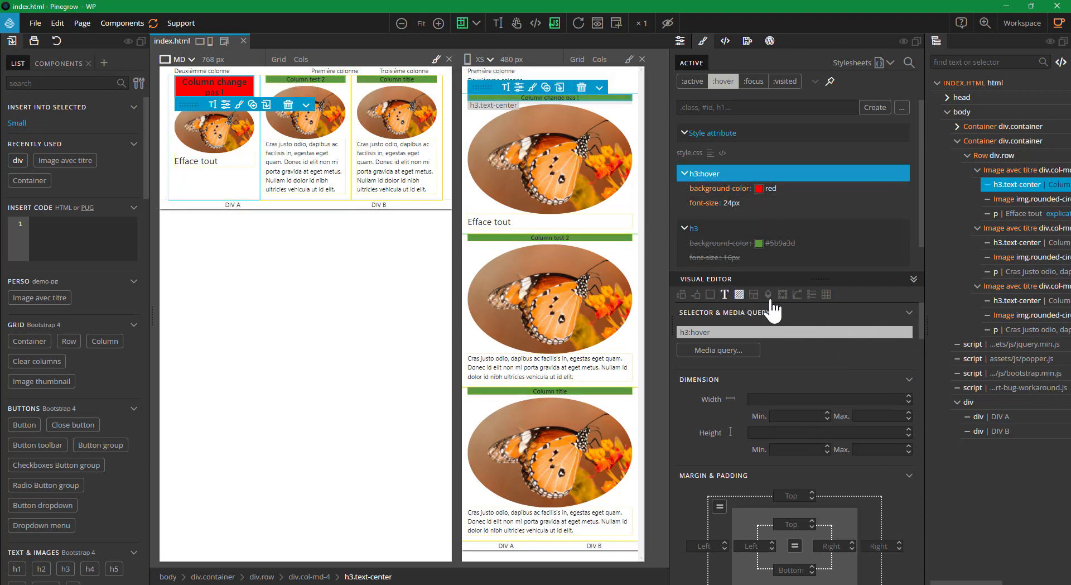
Add a transition to the h3:hover rule with Font size as its property.
click(796, 296)
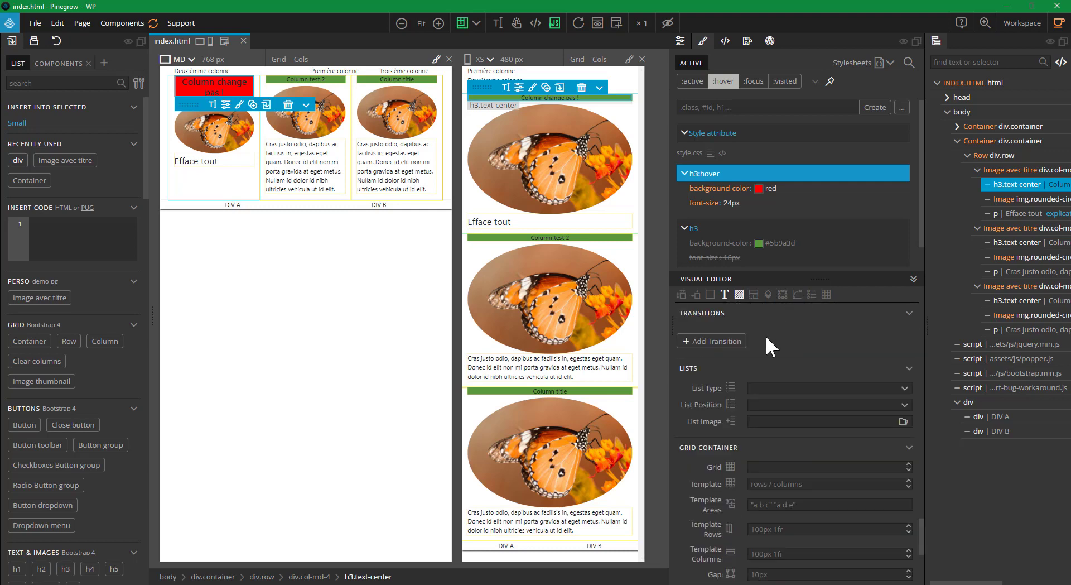
click(710, 397)
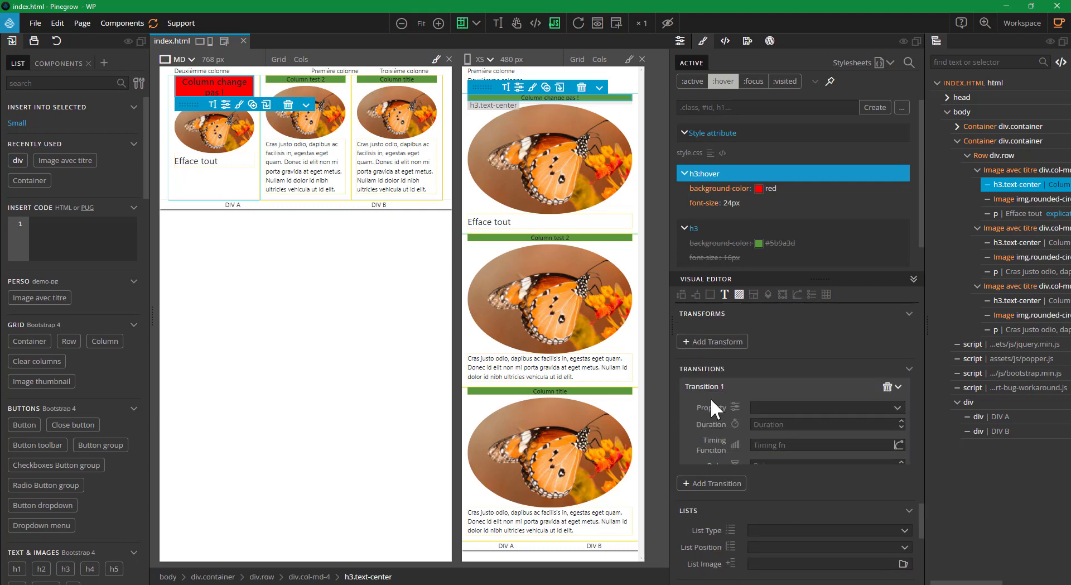
click(839, 408)
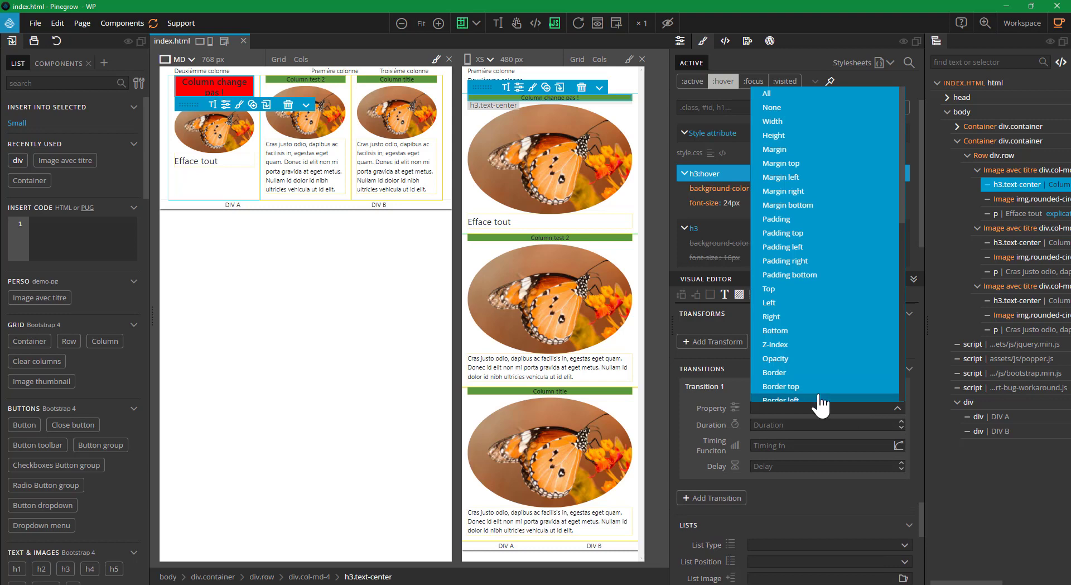
text(font)
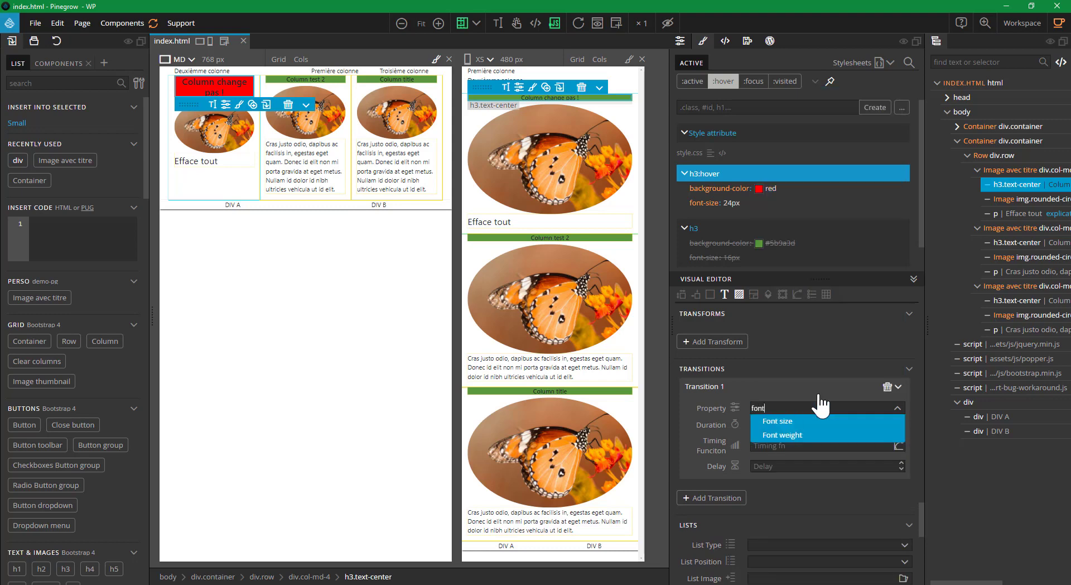
click(797, 421)
Give the h3:hover transition a duration of 1 and the Ease timing function, and save the page.
click(841, 424)
text(1)
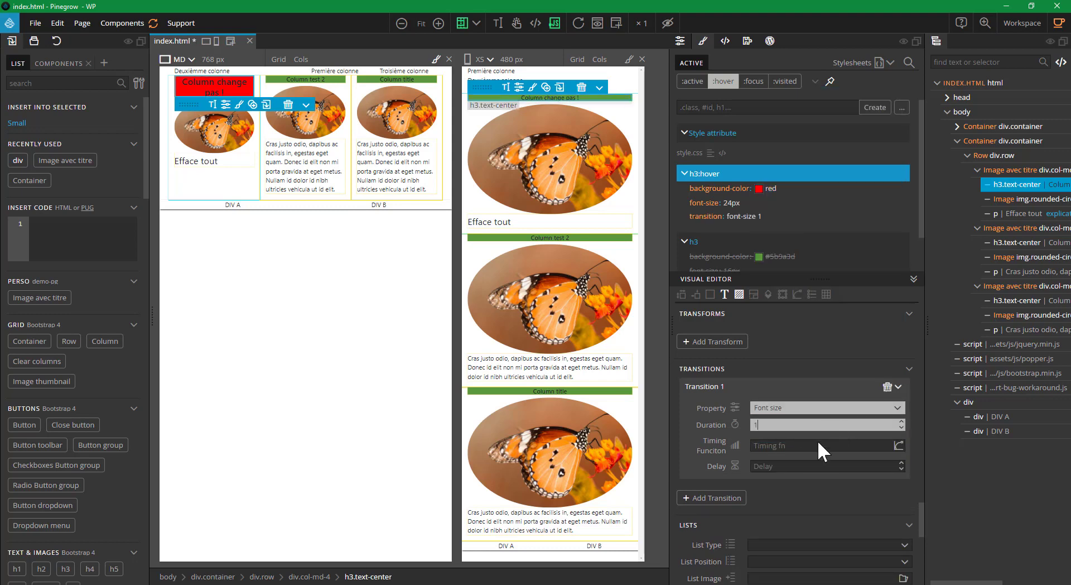
click(898, 446)
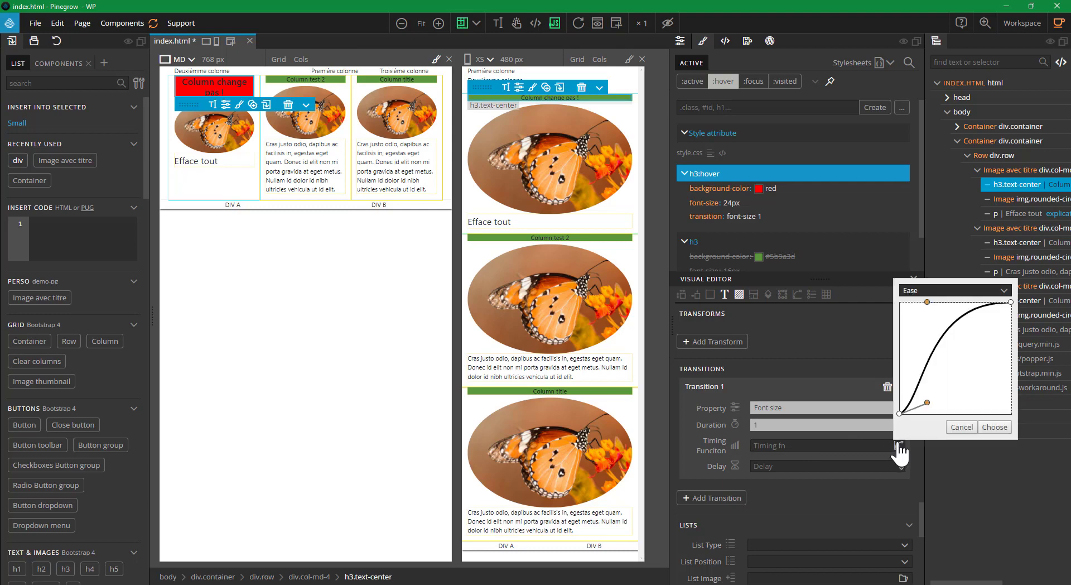
click(1001, 427)
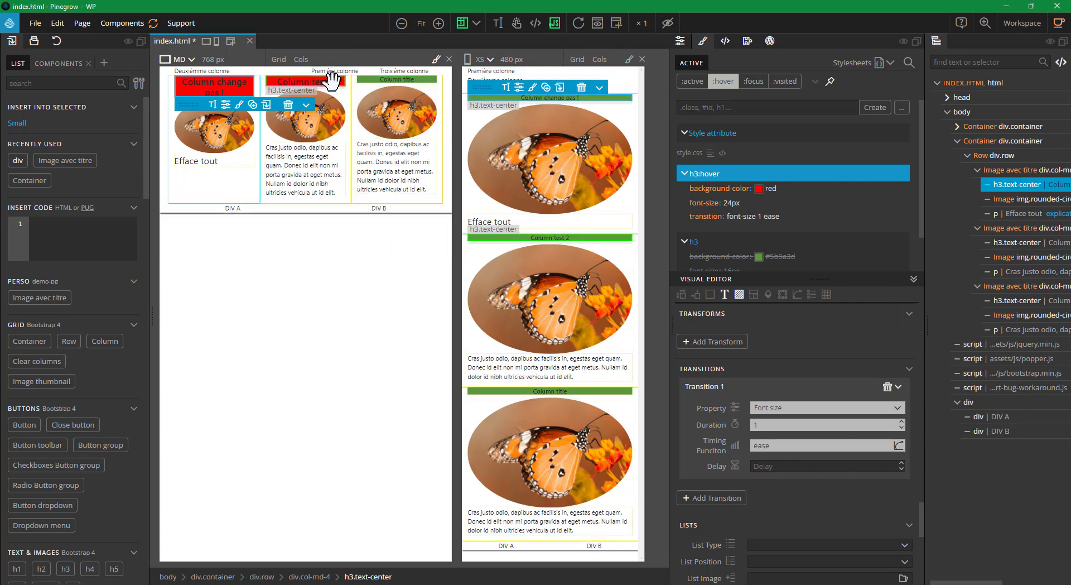
key(ctrl+s)
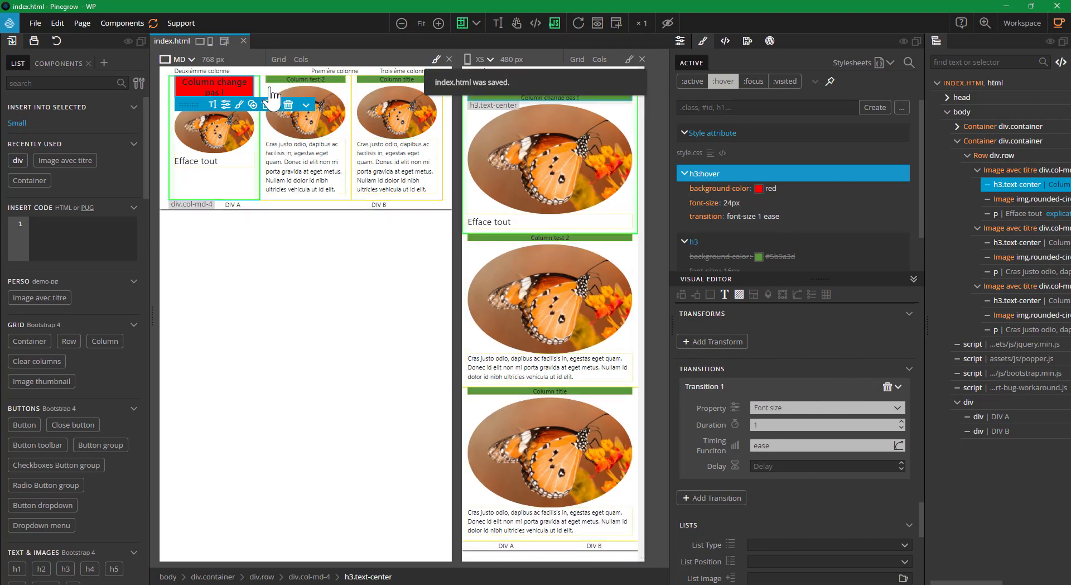
Set the h3:hover transition value to "font-size 1000 ease" and save the page.
click(269, 226)
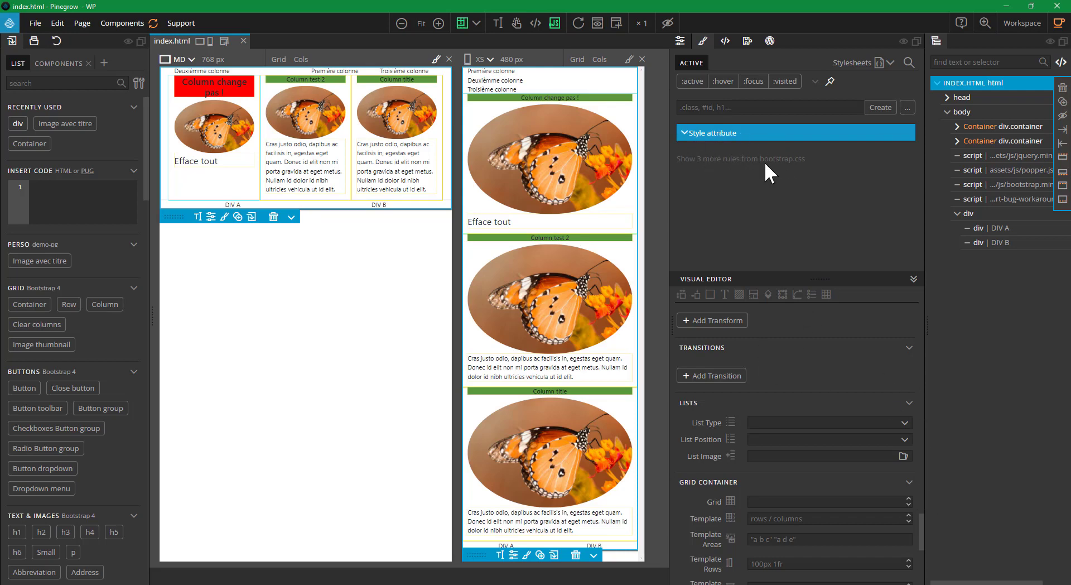
click(296, 85)
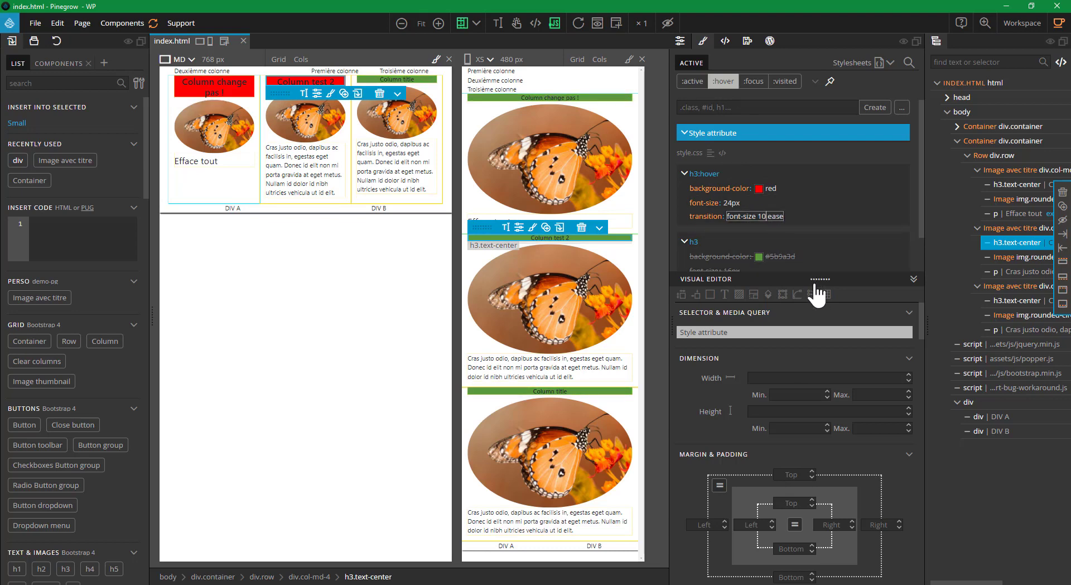
key(Return)
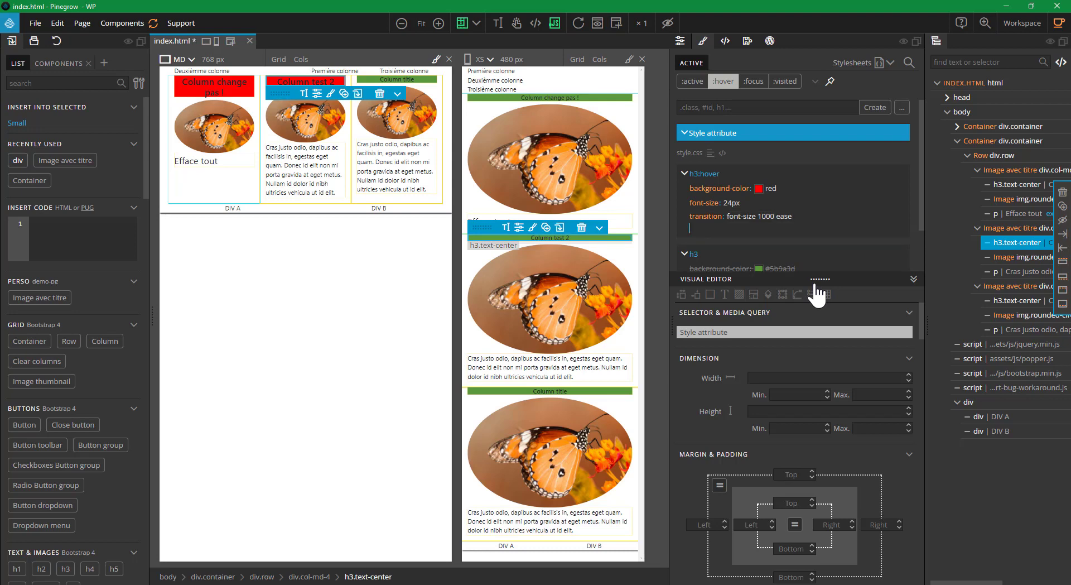
key(ctrl+s)
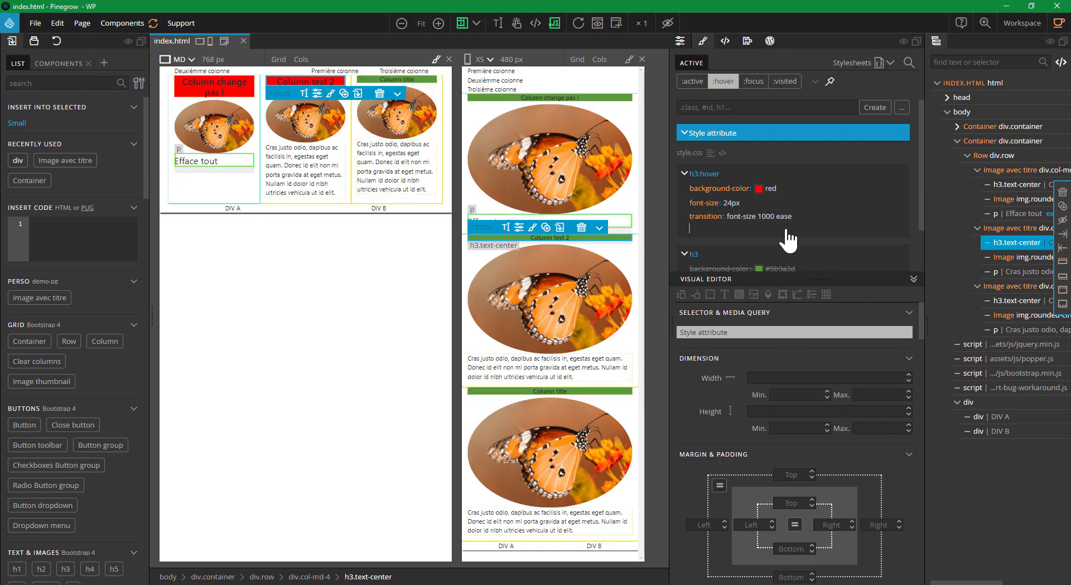
Rename the h3:hover rule's transition property to transition-duration and delete that declaration from the rule.
click(705, 217)
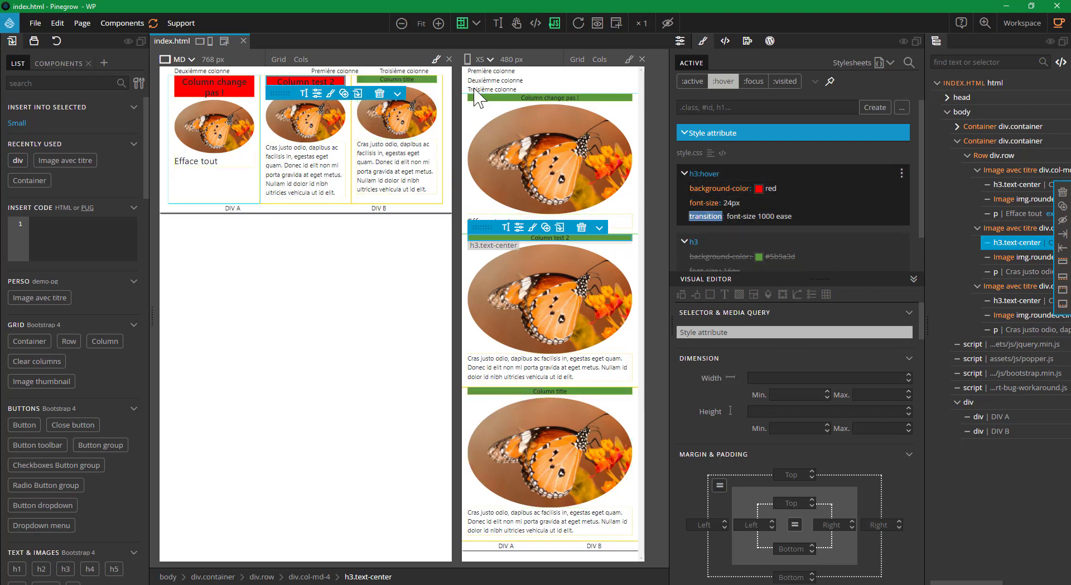
key(ctrl+s)
click(725, 251)
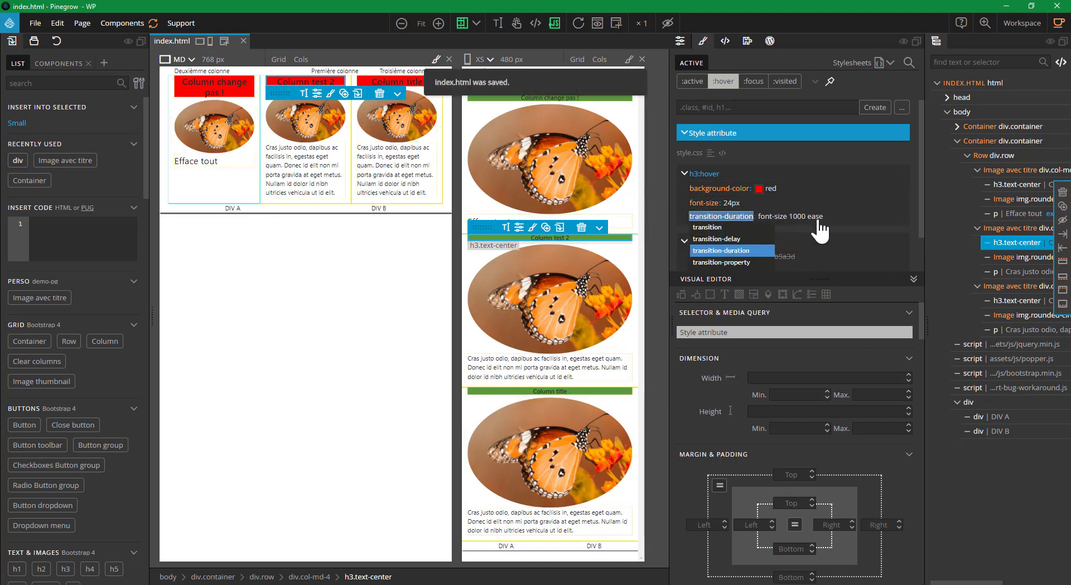
click(820, 219)
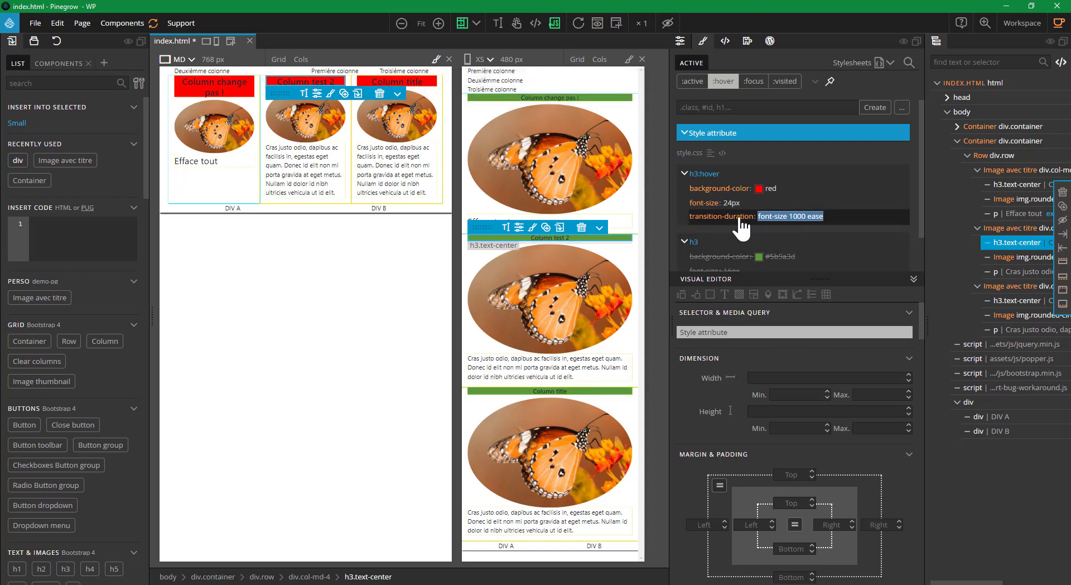
drag(741, 220, 809, 220)
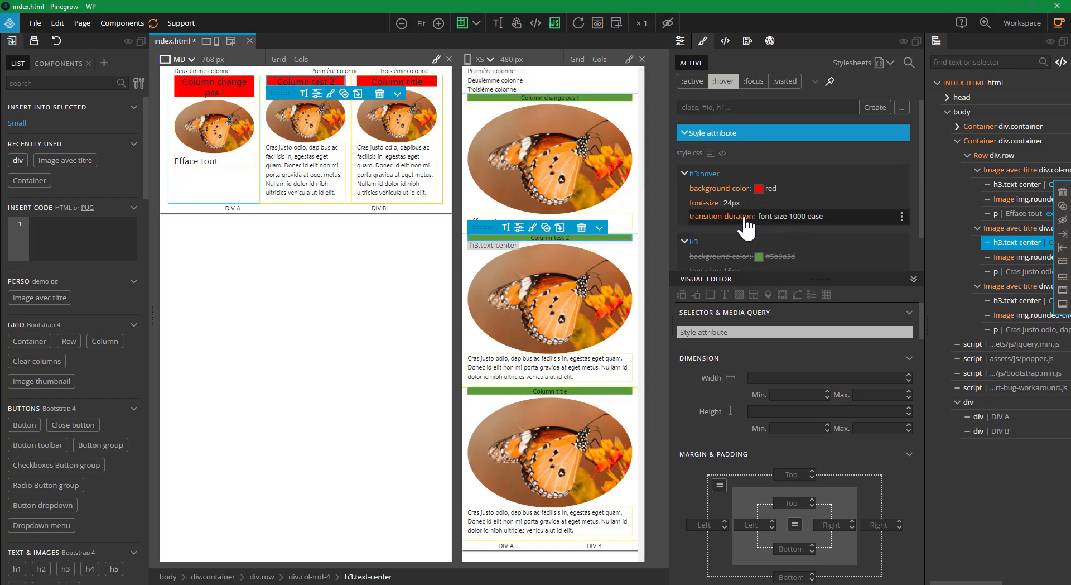
click(900, 216)
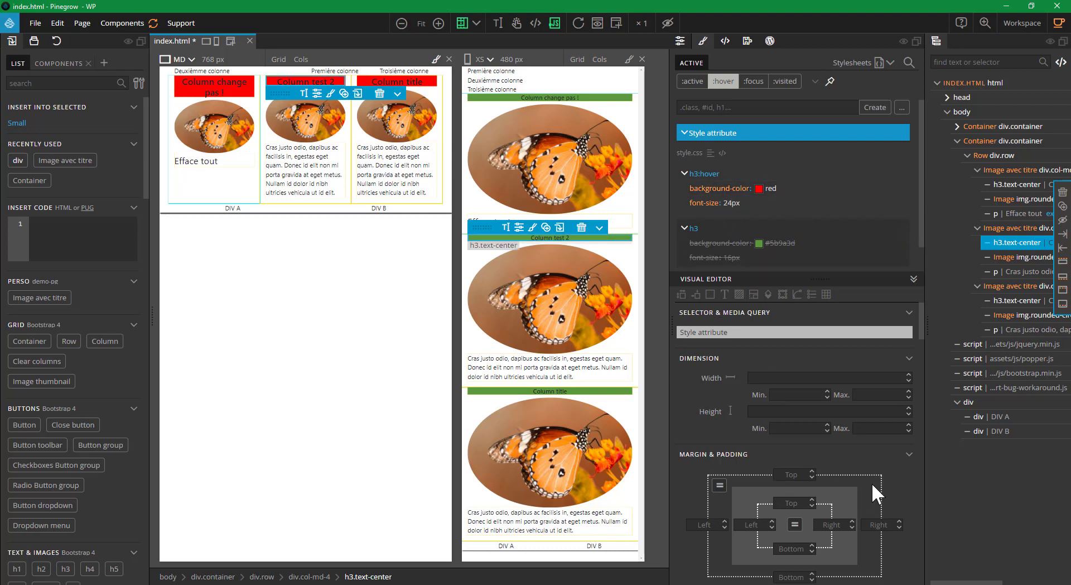
scroll(875, 482, down, 6)
scroll(831, 376, down, 10)
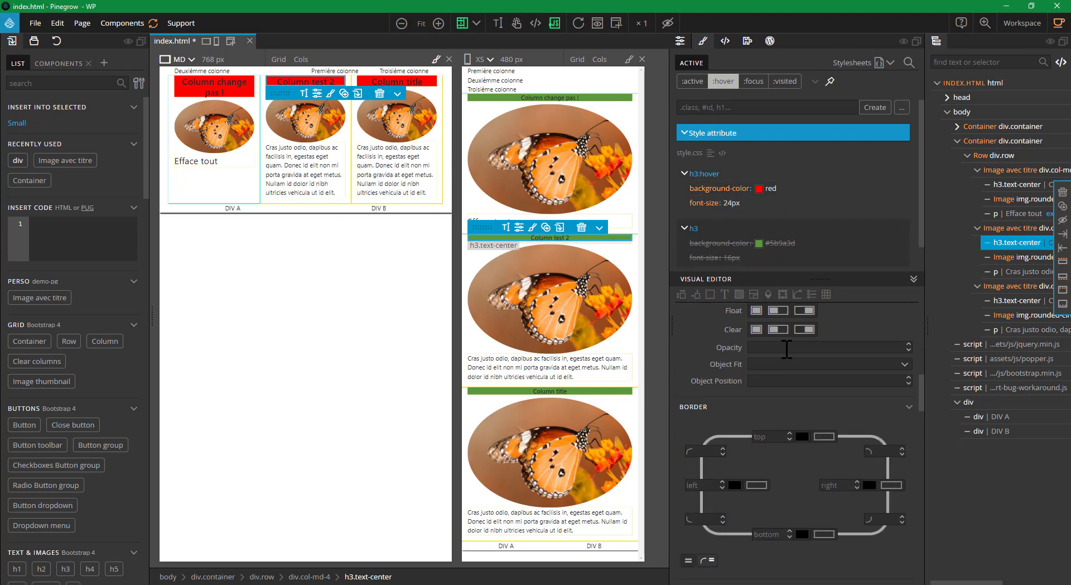
scroll(798, 362, up, 5)
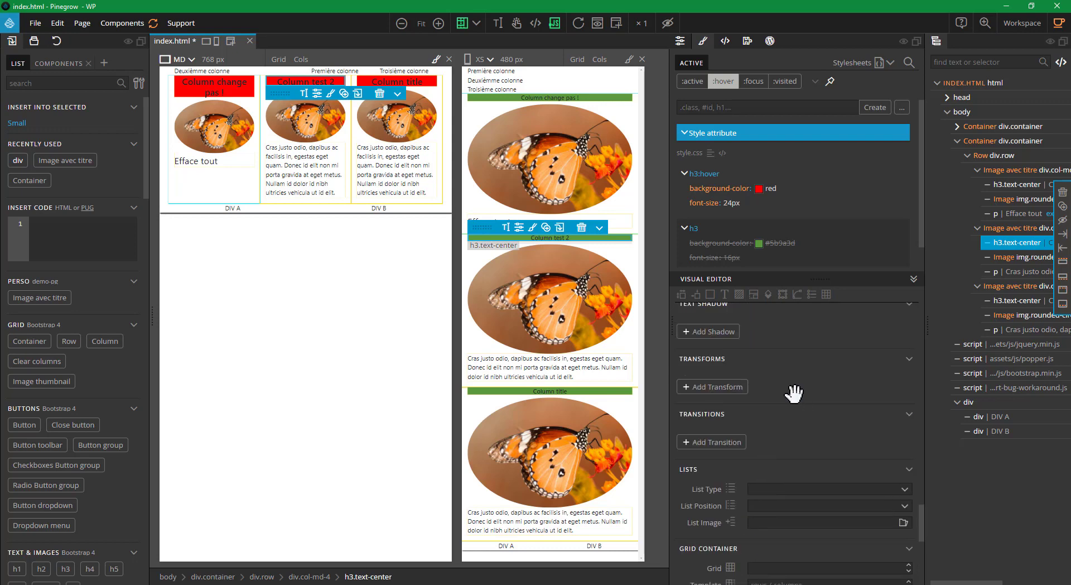
click(716, 441)
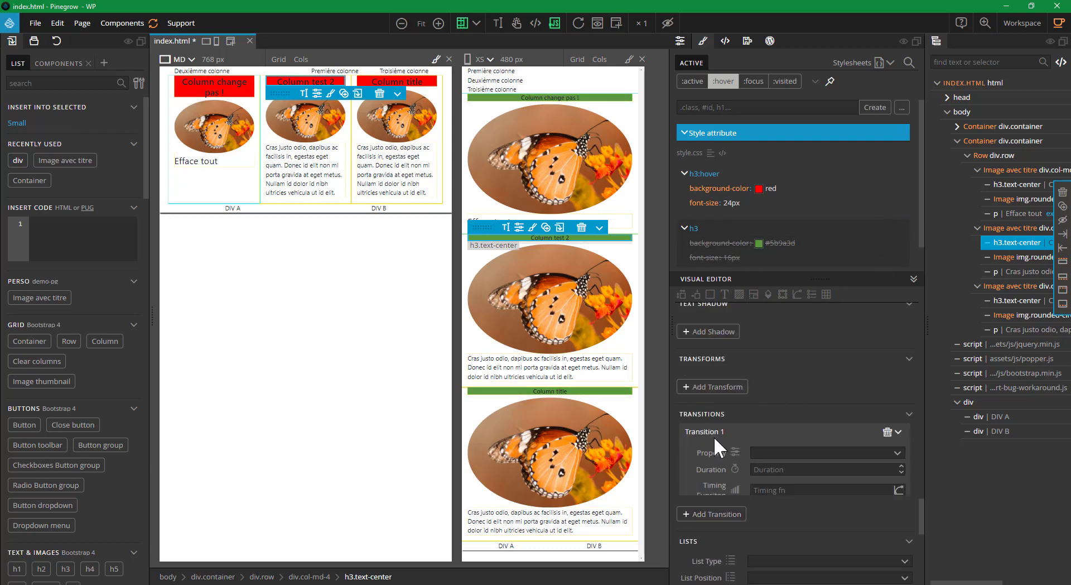
click(716, 543)
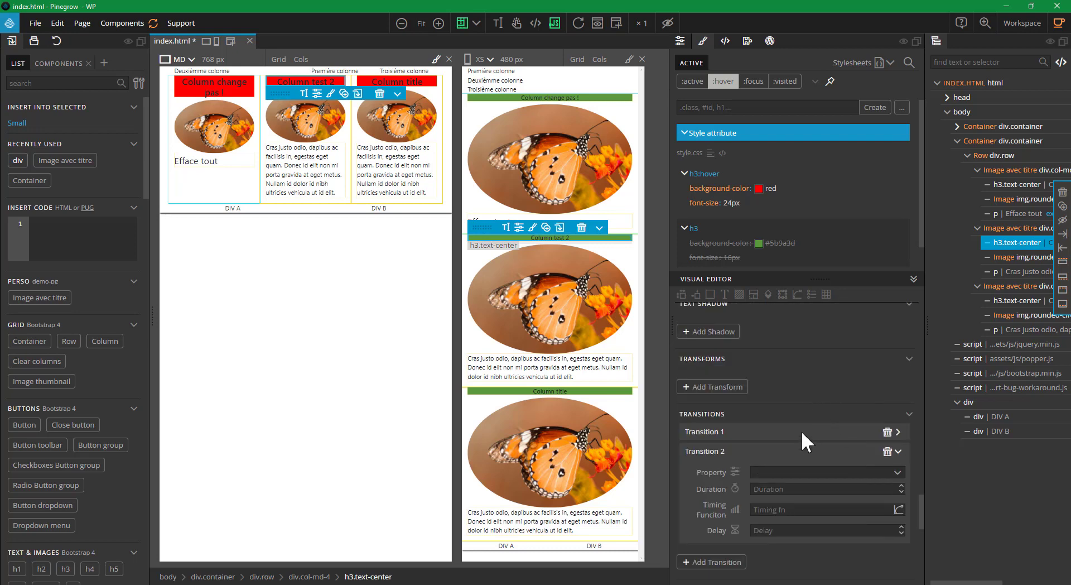
click(898, 431)
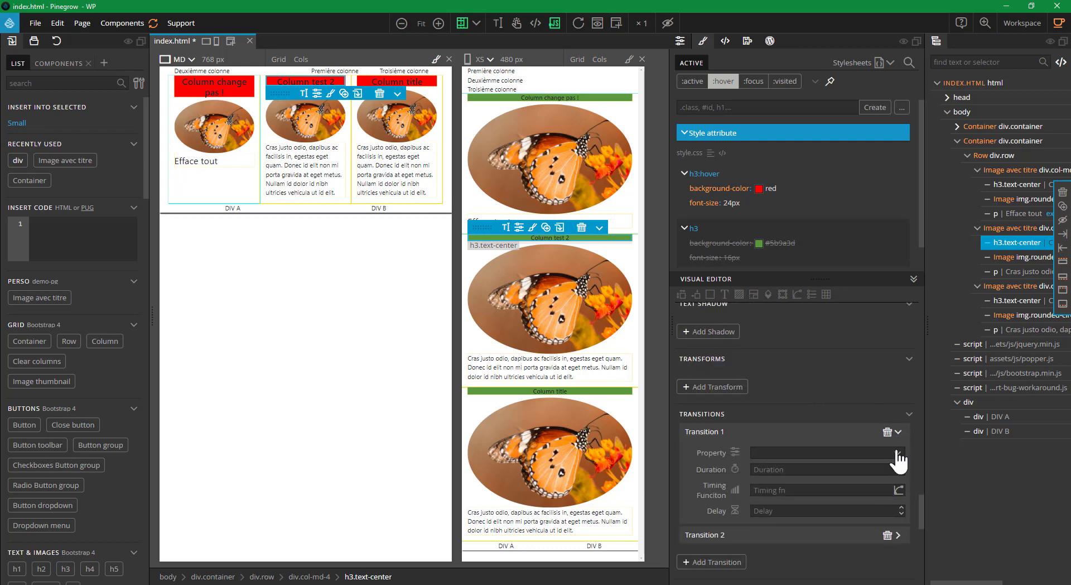
scroll(845, 447, down, 2)
click(898, 424)
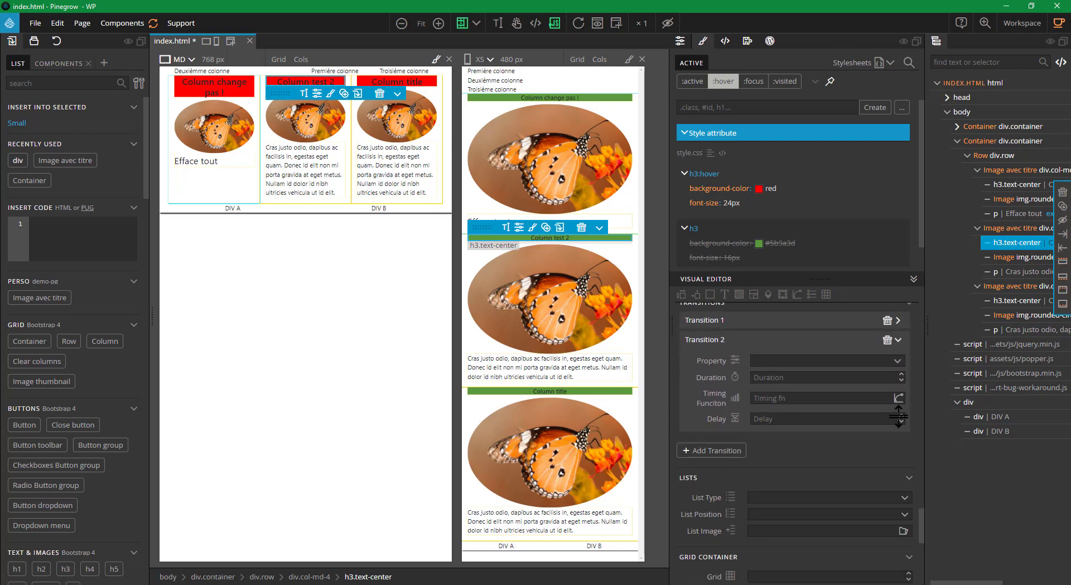
click(898, 321)
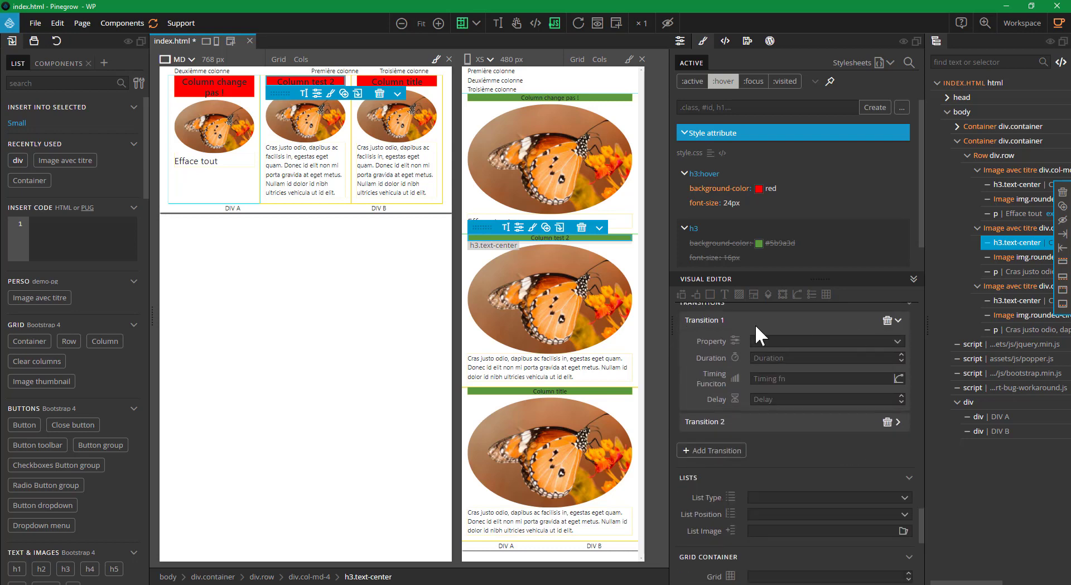
click(706, 323)
scroll(762, 376, up, 3)
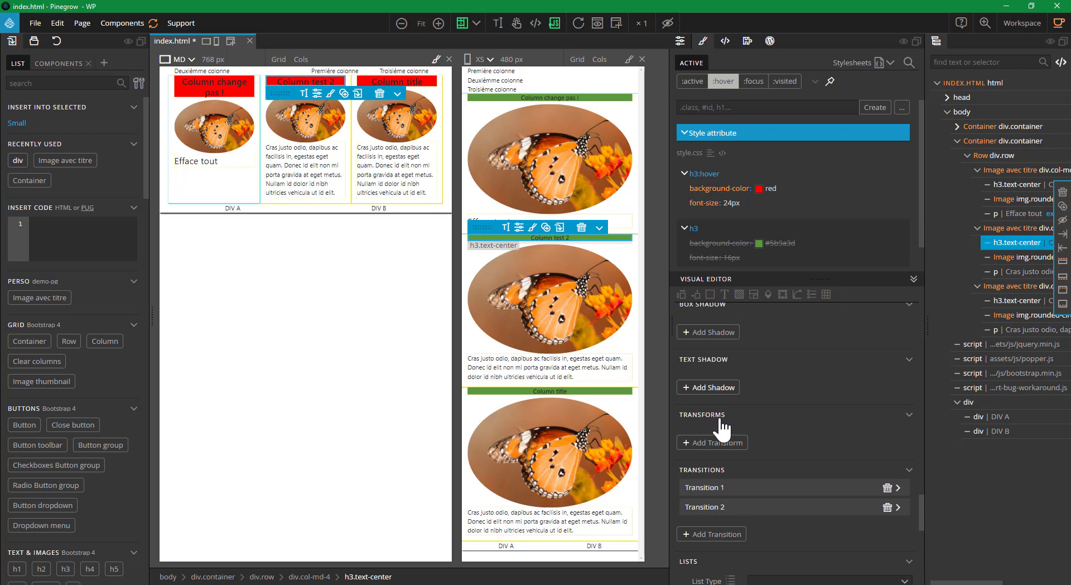
click(704, 472)
click(700, 469)
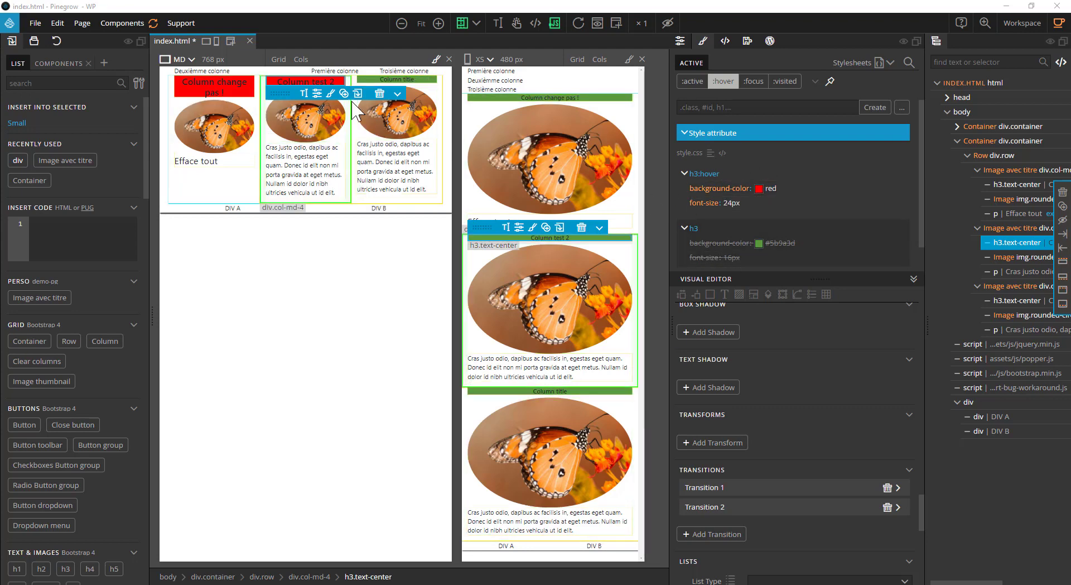
Add a transition to the h3:hover rule with Font size as its property and a duration of 1s.
click(301, 83)
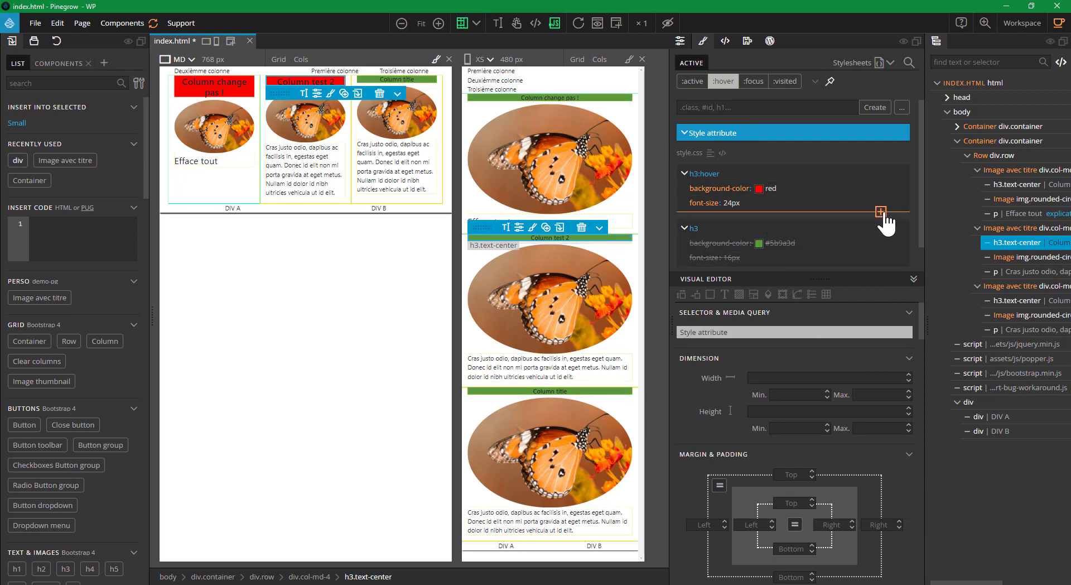
click(882, 208)
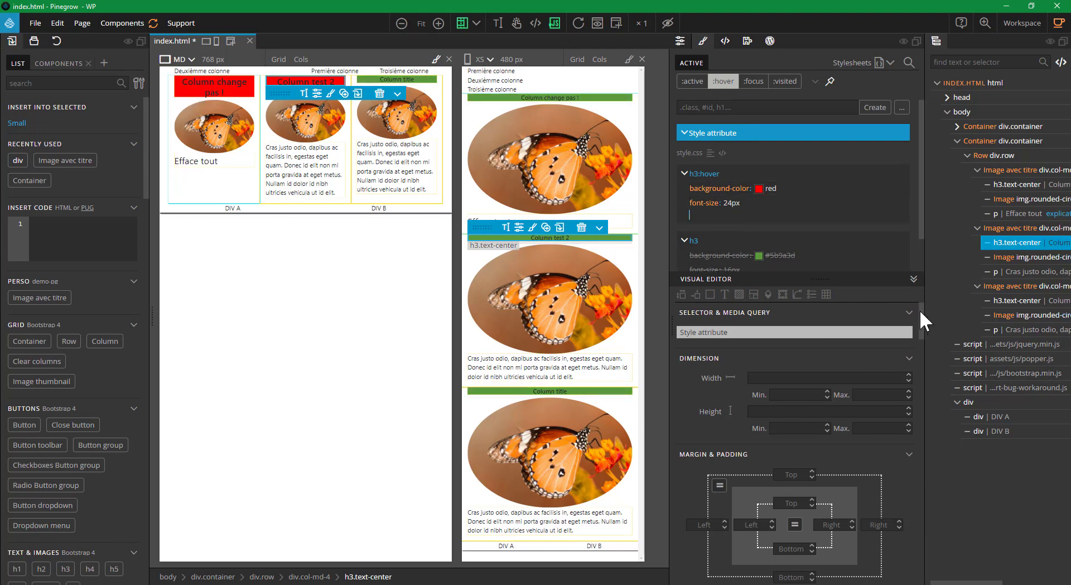
mouse_move(920, 314)
mouse_down()
mouse_move(920, 338)
mouse_move(920, 315)
mouse_up()
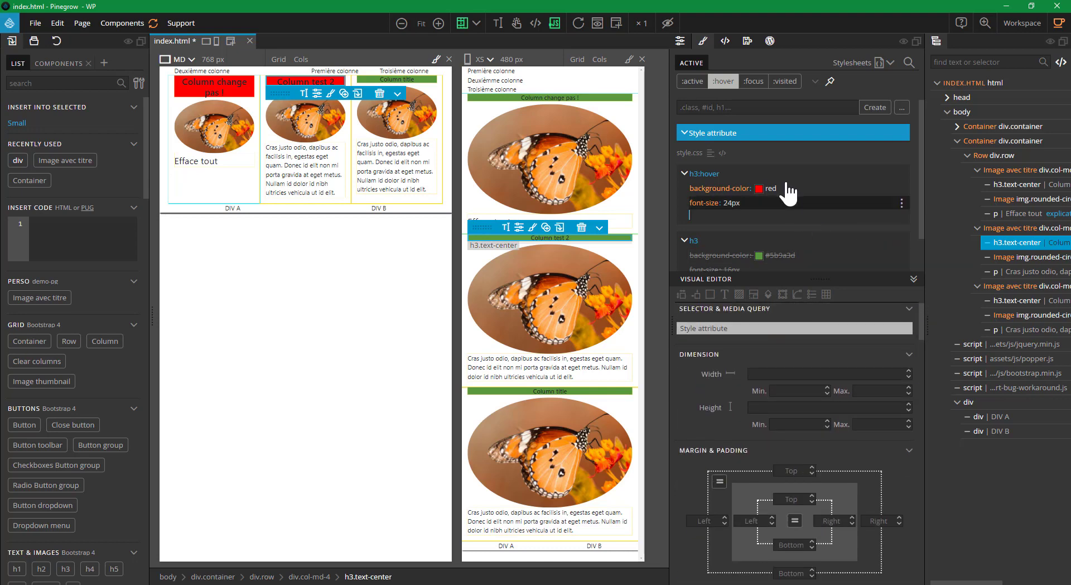
click(783, 177)
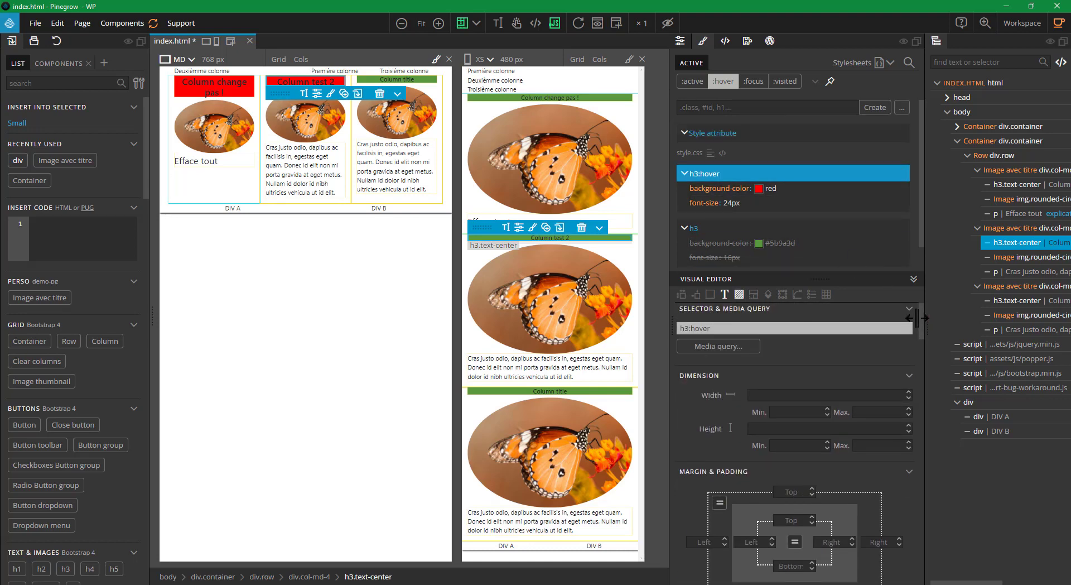
click(797, 294)
click(732, 341)
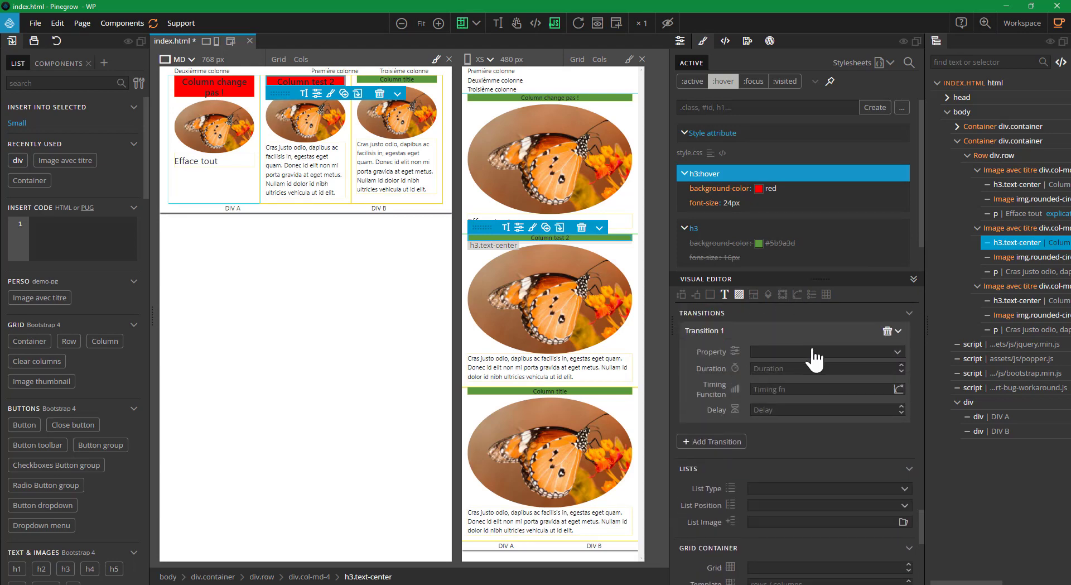
click(820, 352)
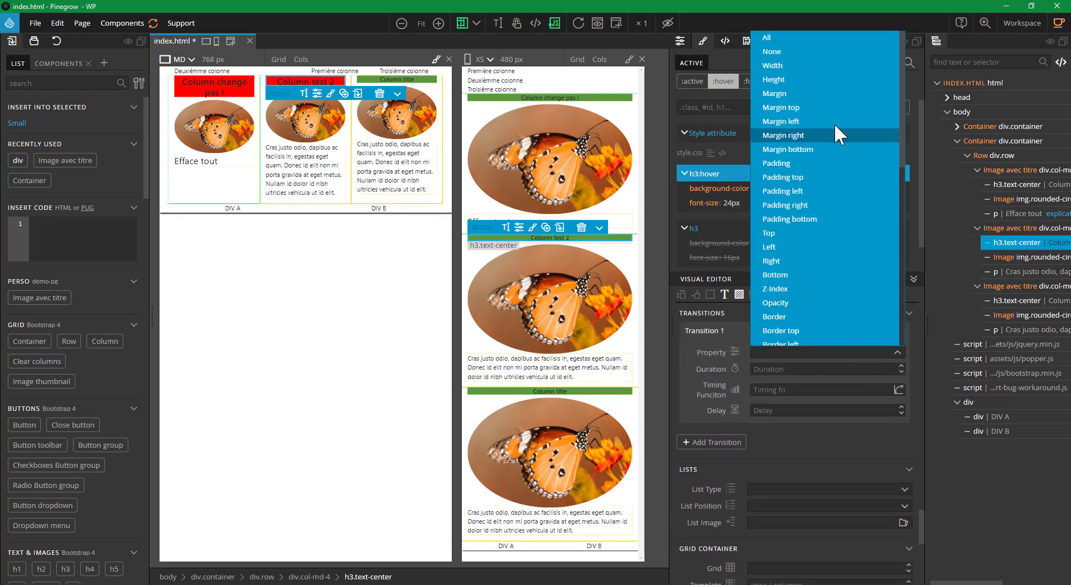
scroll(817, 189, down, 1)
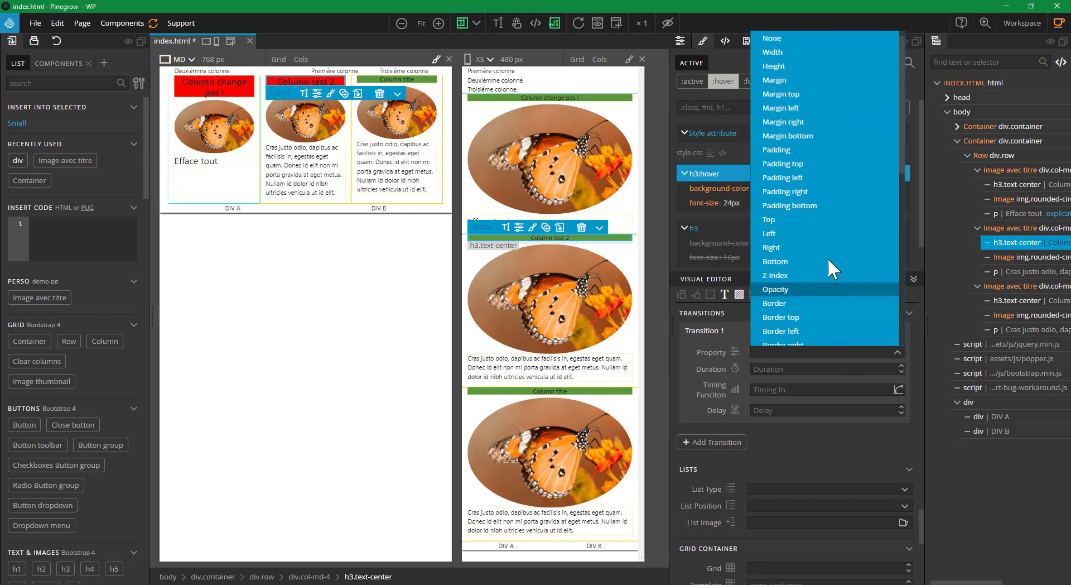
scroll(814, 256, down, 5)
scroll(812, 262, down, 2)
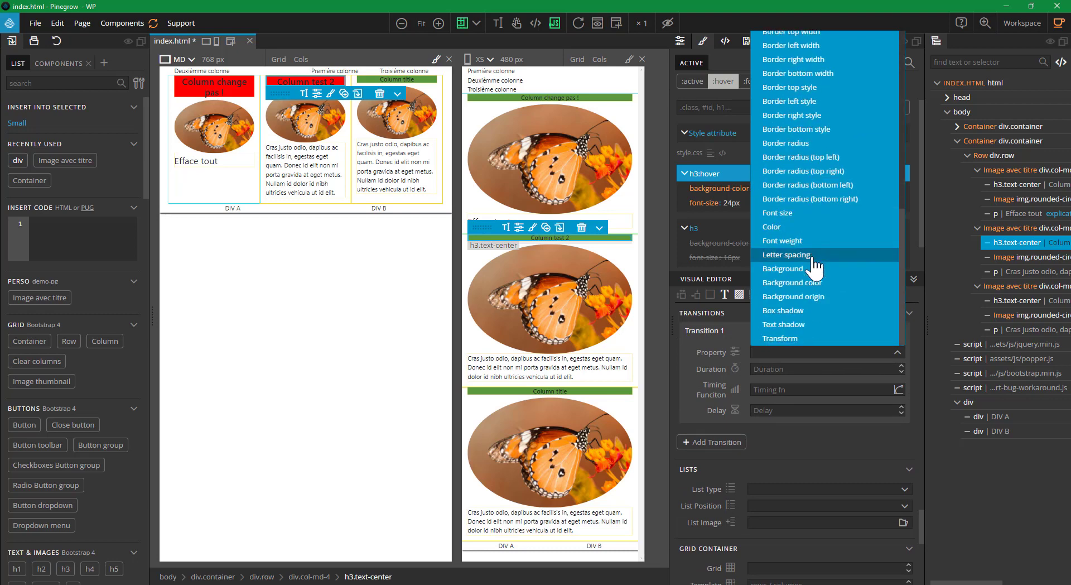
click(815, 205)
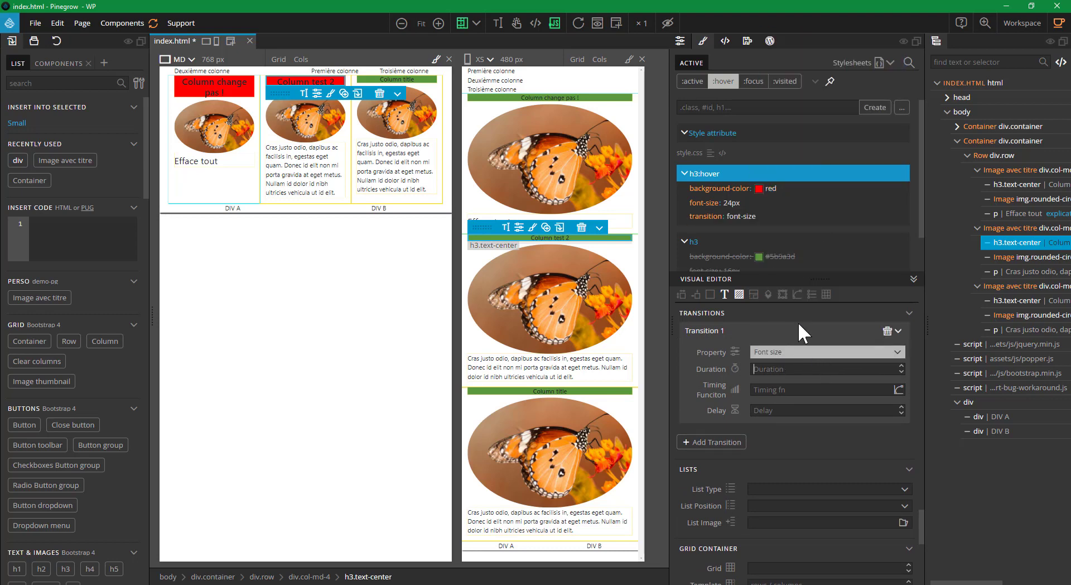
text(1s)
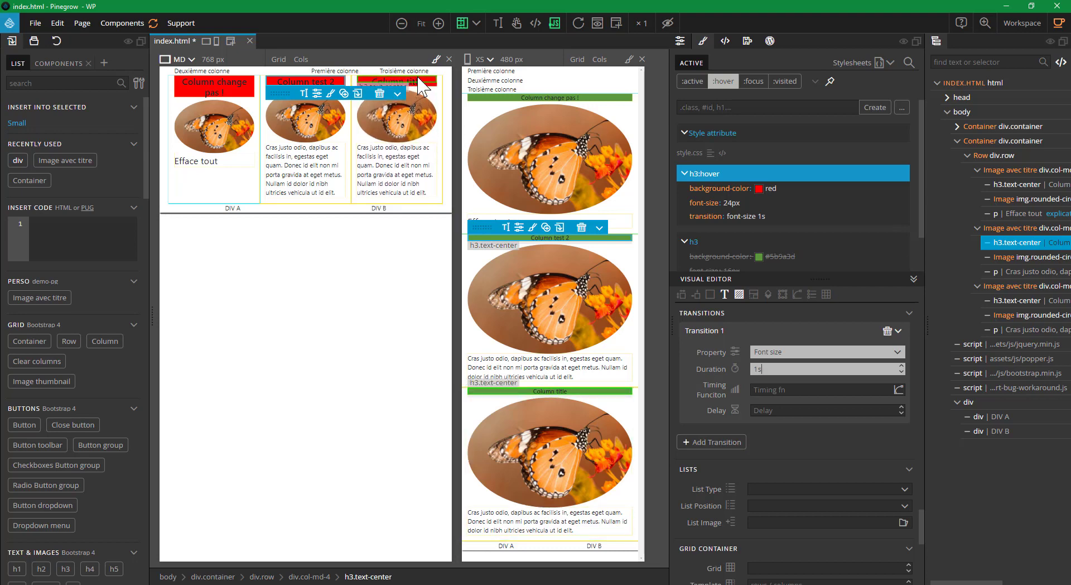
Shape a custom timing curve of cubic-bezier(0.03, 0.26, 0.97, 0.43) for the h3:hover transition.
click(899, 389)
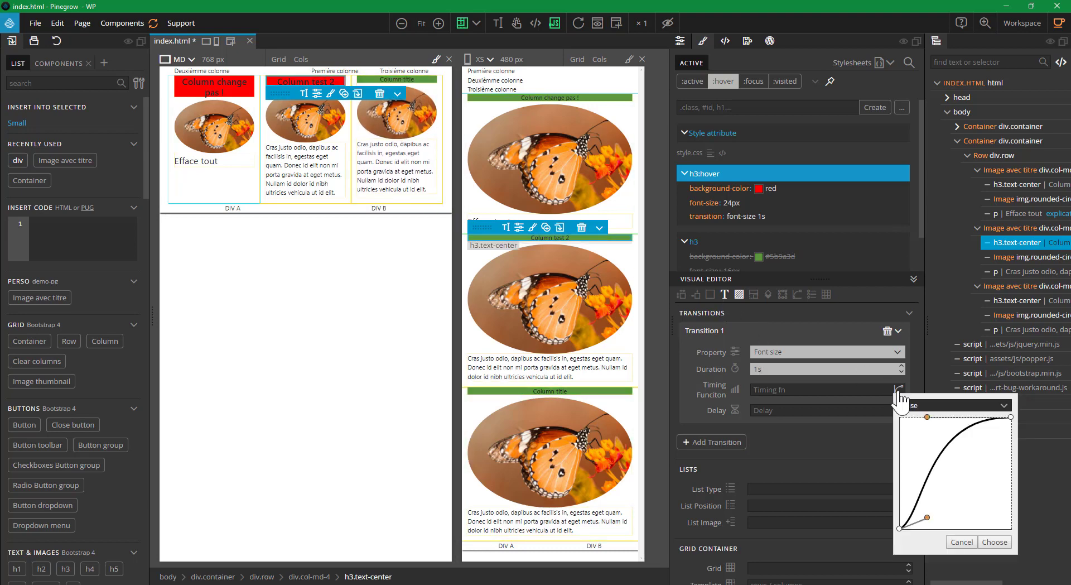
drag(927, 417, 1007, 480)
drag(927, 517, 880, 497)
click(996, 542)
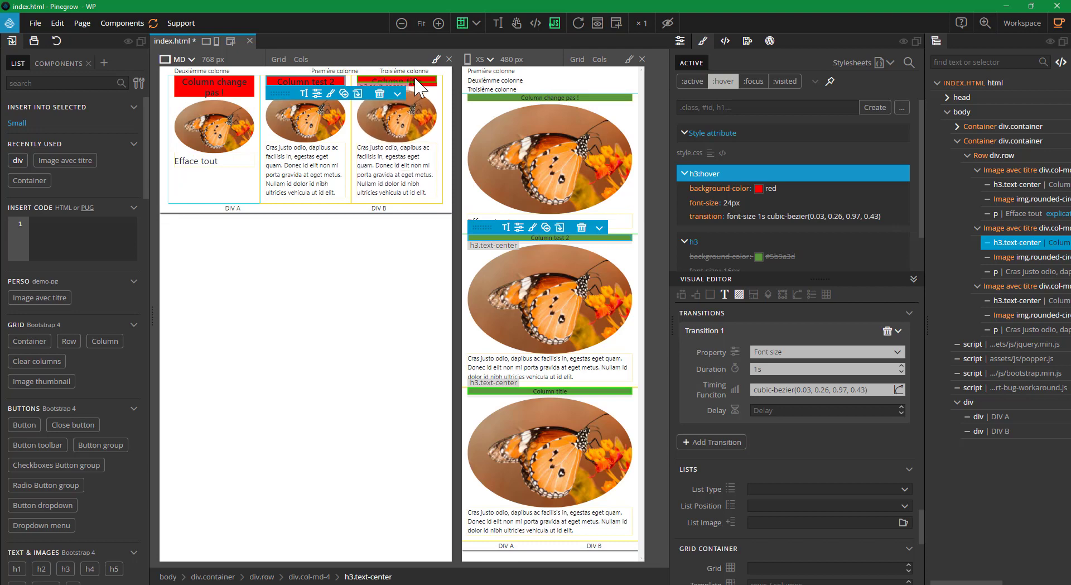
Set the h3:hover transition's timing function to Ease in out and save the page.
click(899, 389)
click(907, 405)
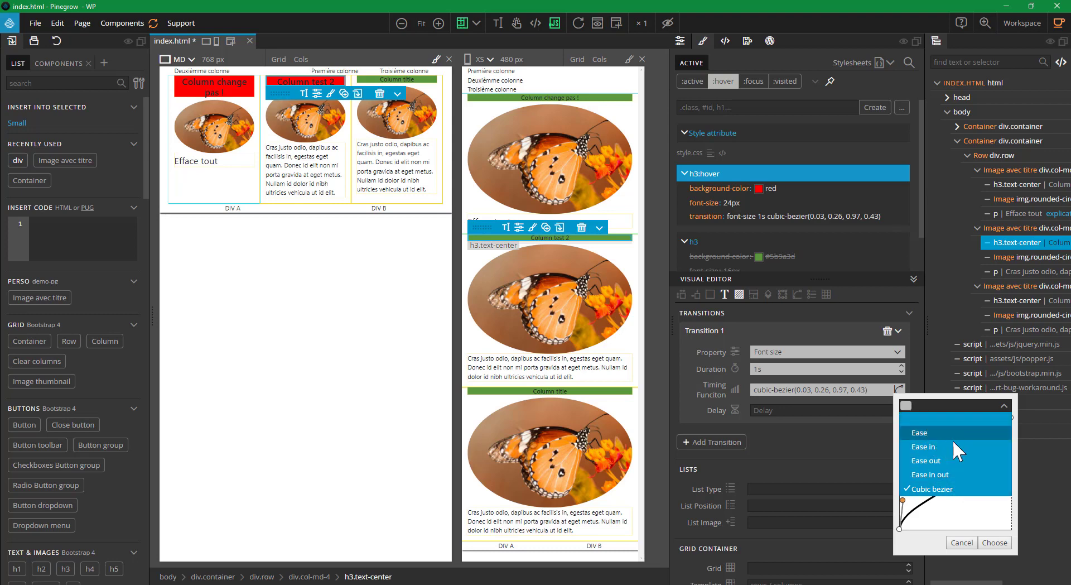
click(957, 474)
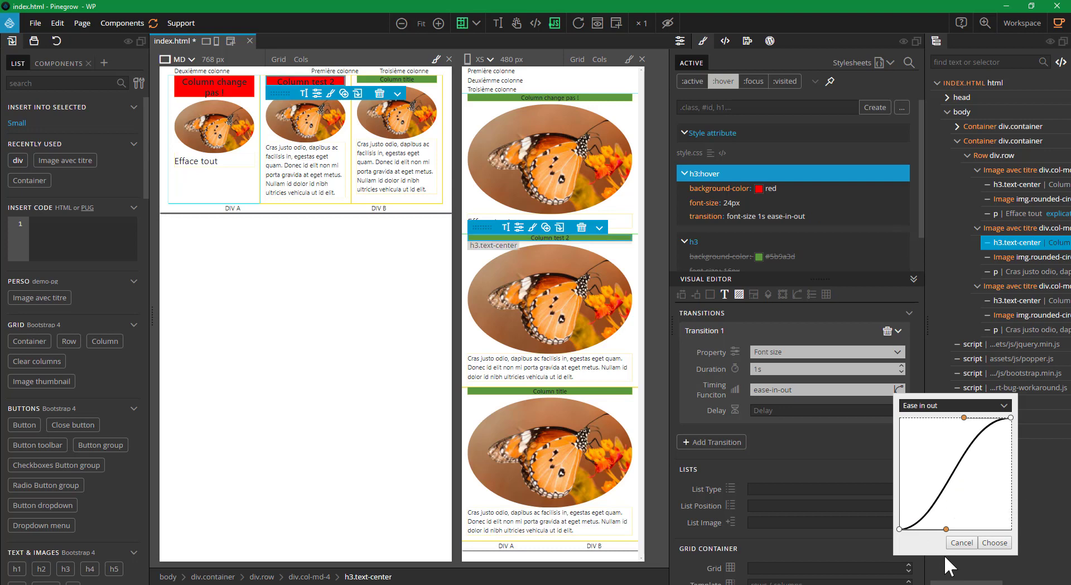
click(996, 543)
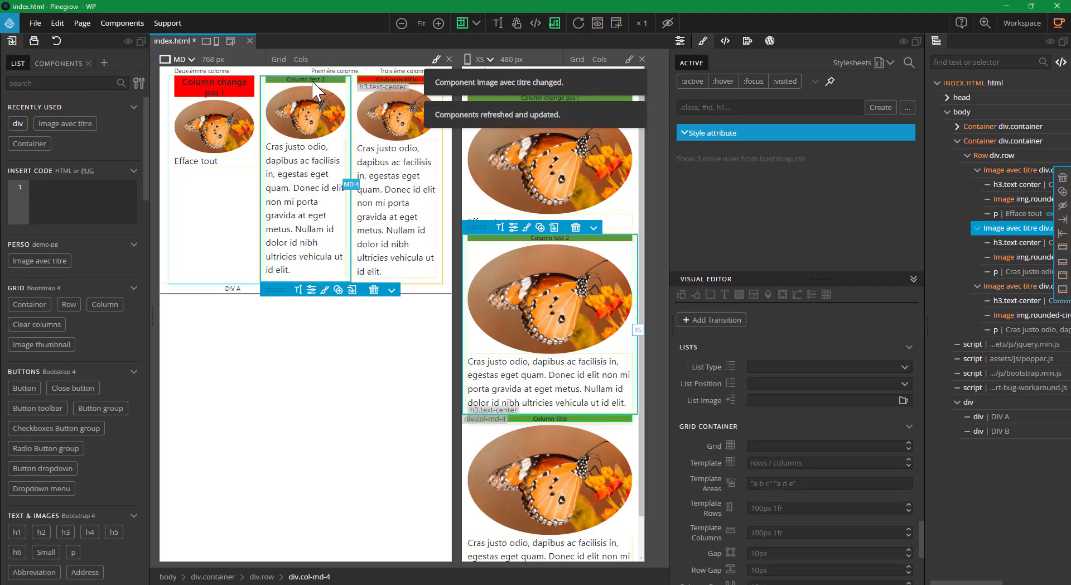
key(ctrl+s)
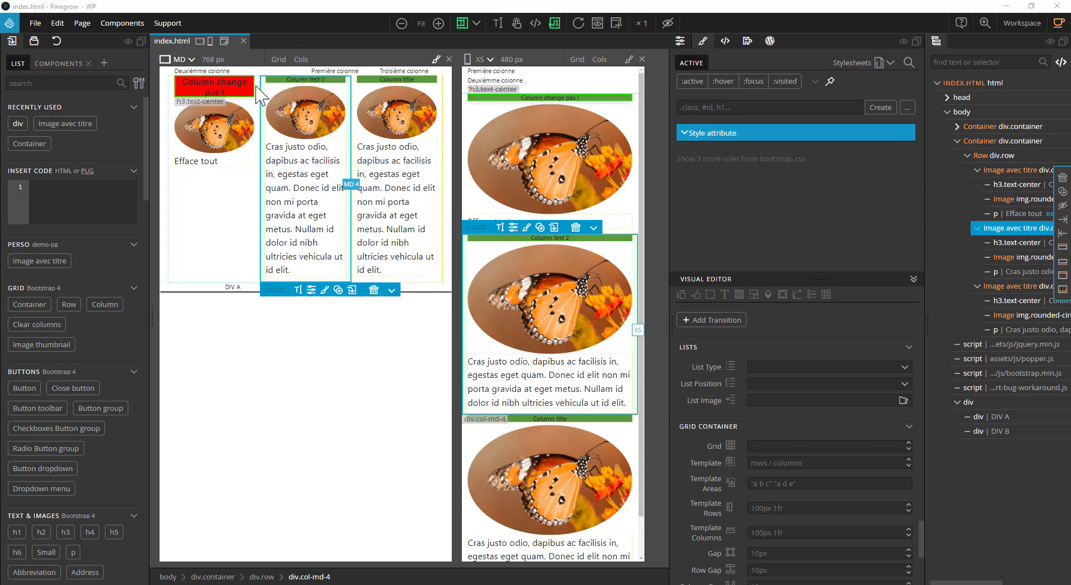
Compare the h3:hover and h3 style rules that apply to the first and second column headings.
click(217, 164)
click(244, 92)
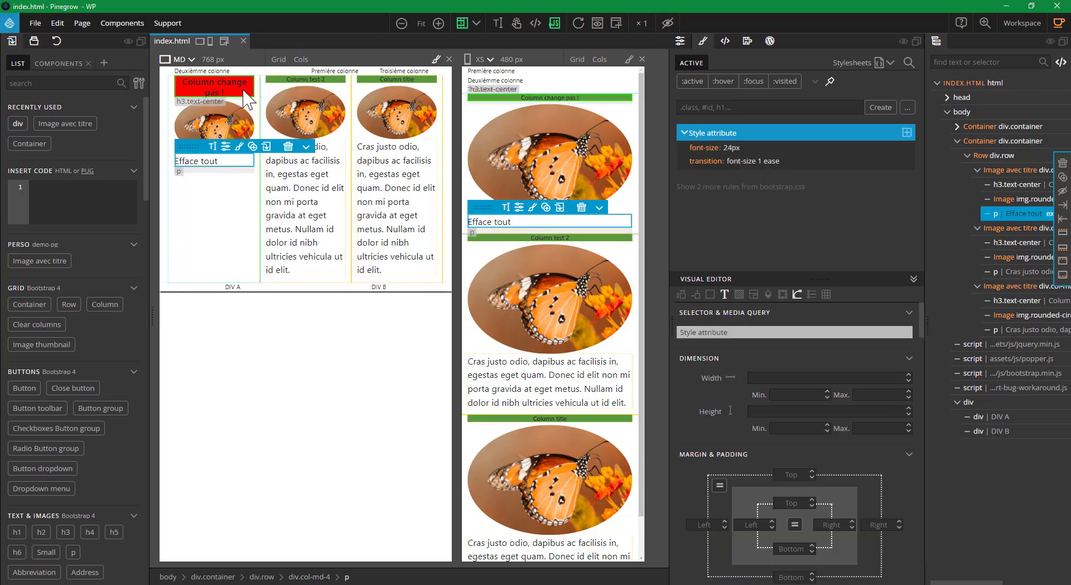
click(722, 81)
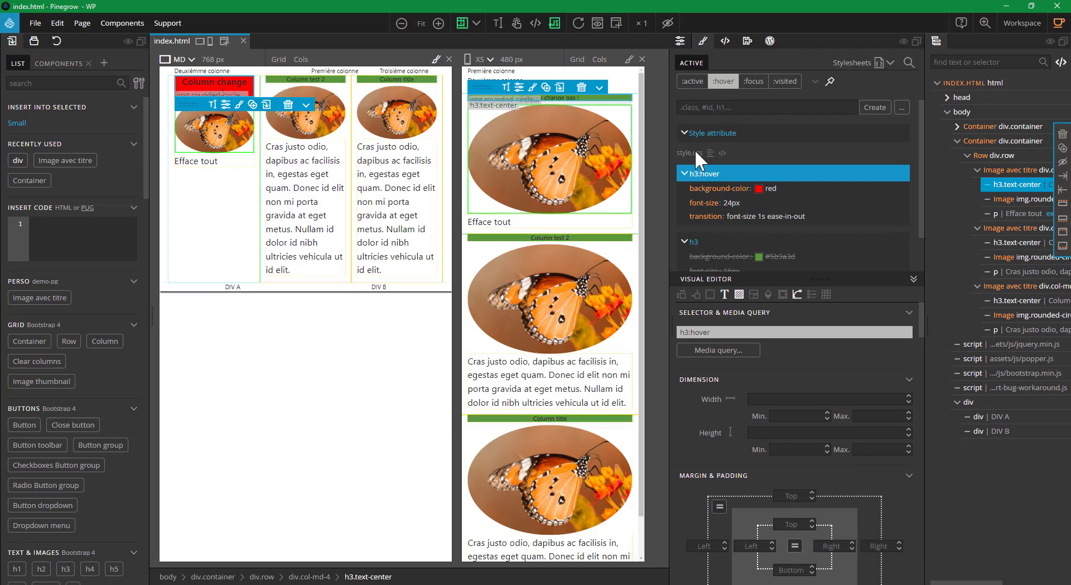
scroll(859, 229, down, 1)
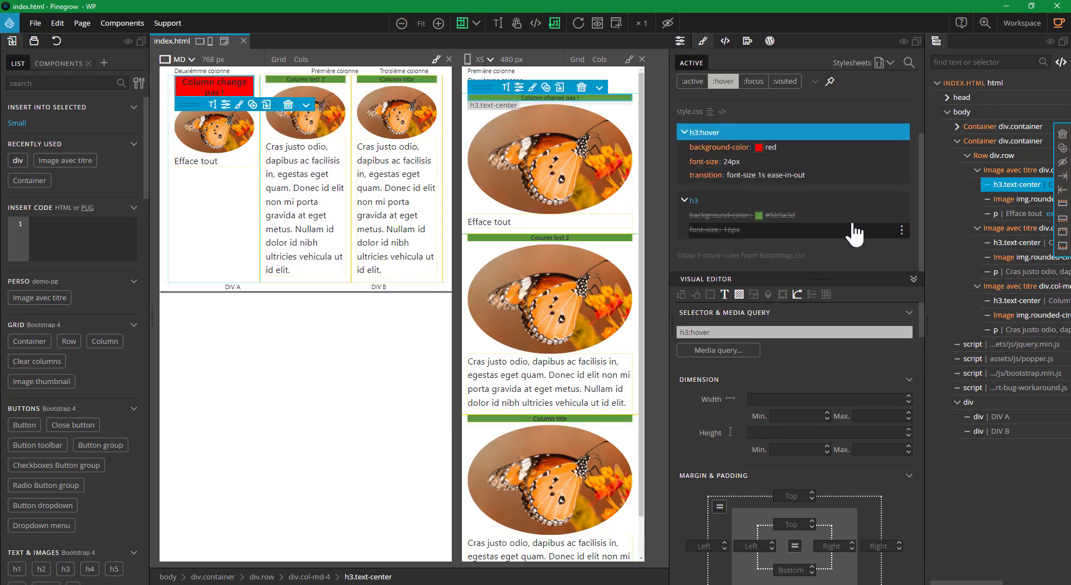
scroll(837, 217, up, 1)
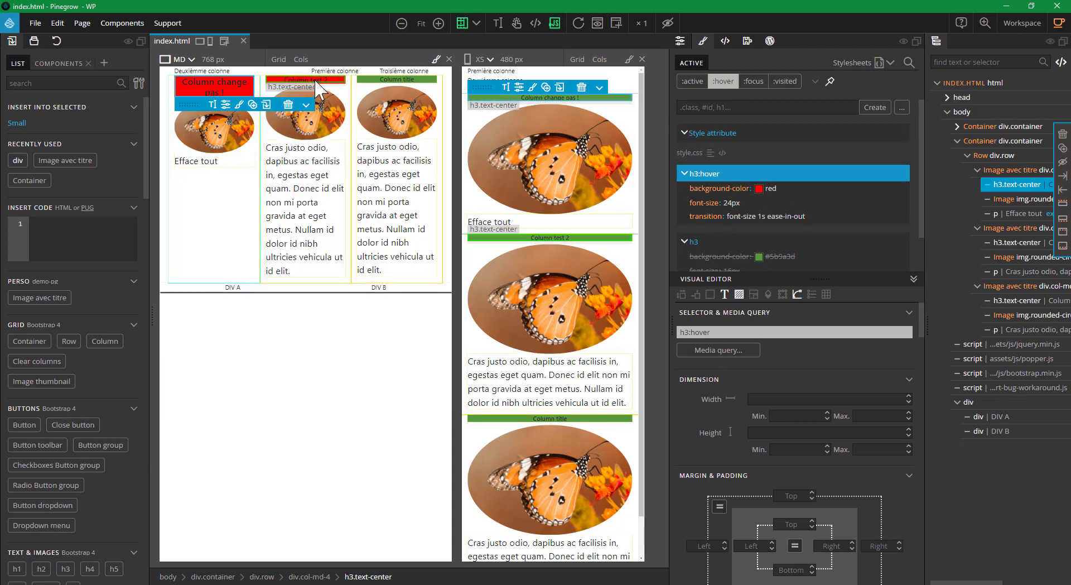
click(289, 81)
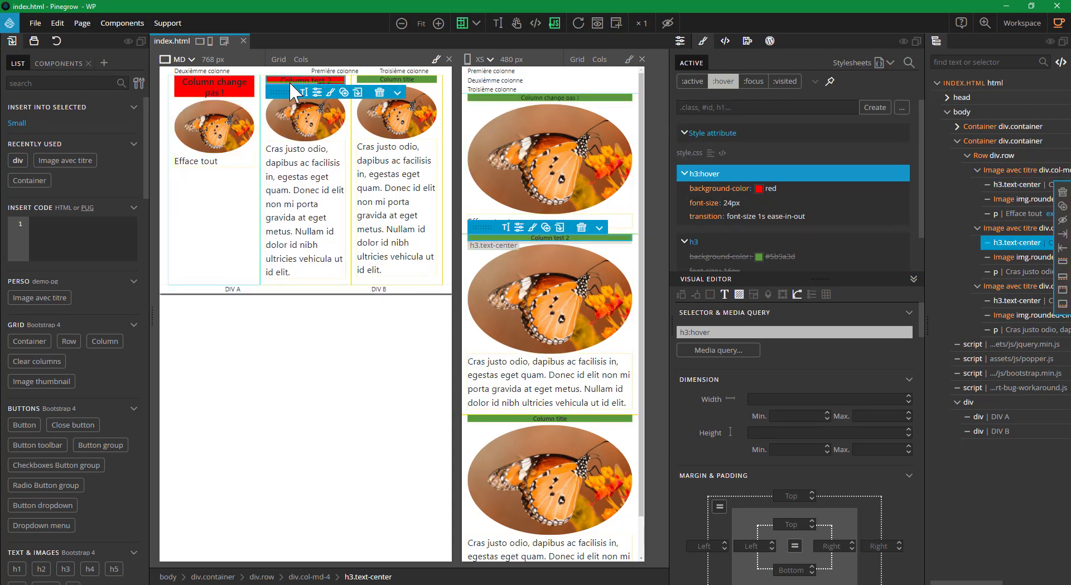
click(222, 83)
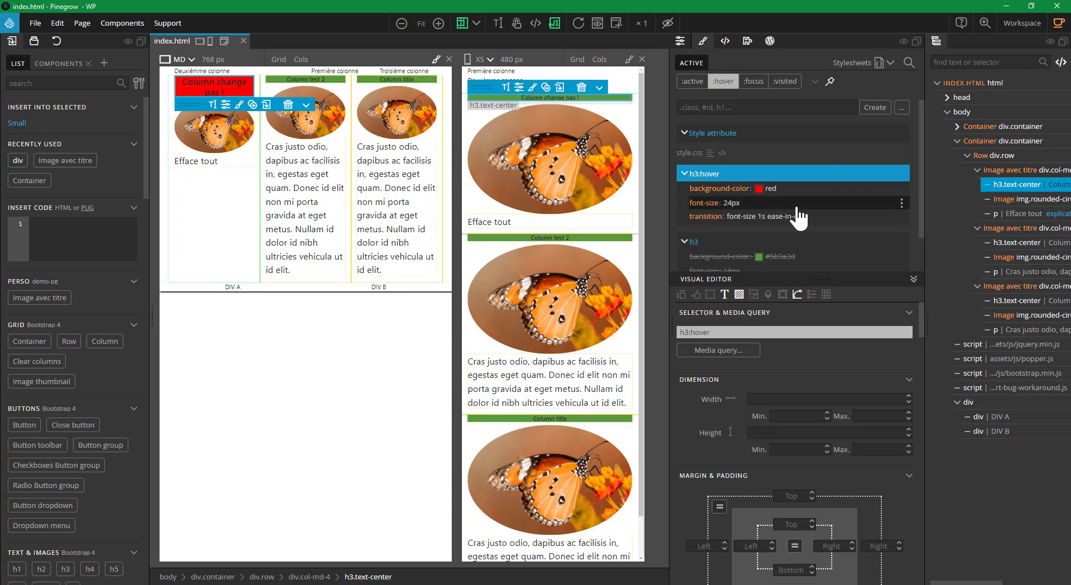
click(331, 82)
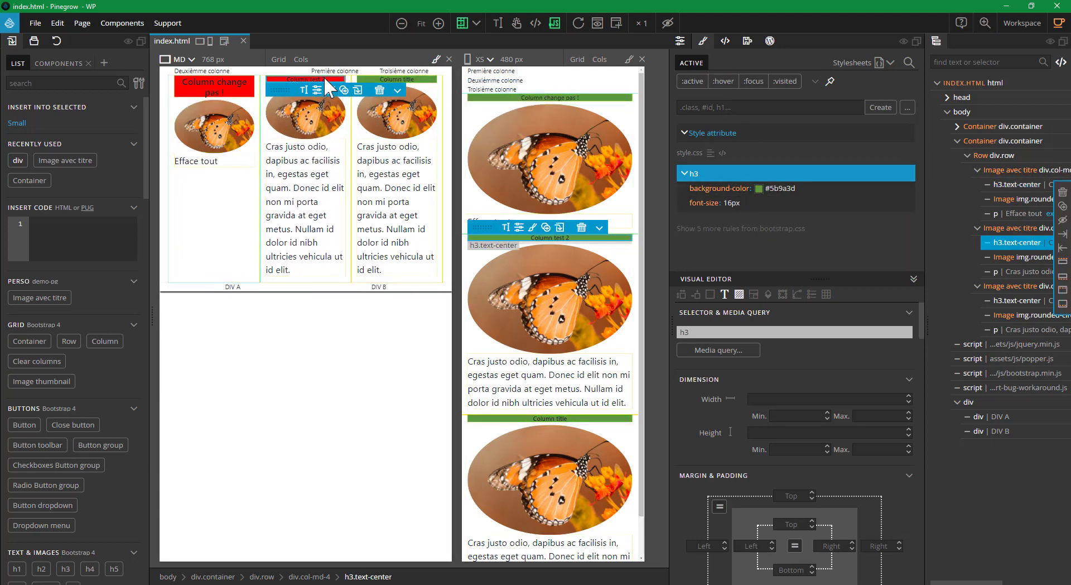
click(230, 78)
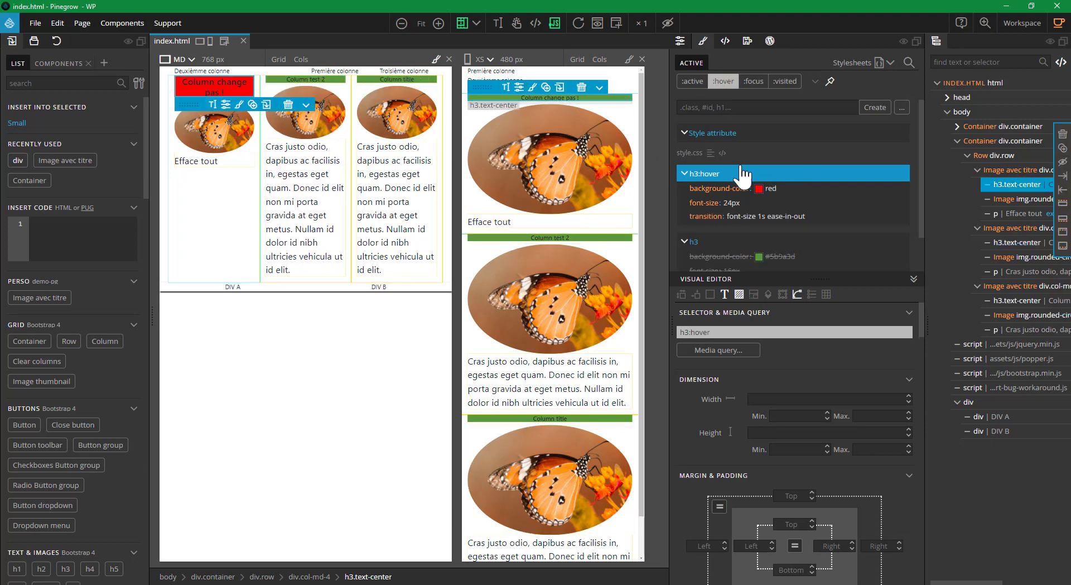
Turn off the forced hover state on the first column heading and preview the hover state on the second column heading.
click(723, 82)
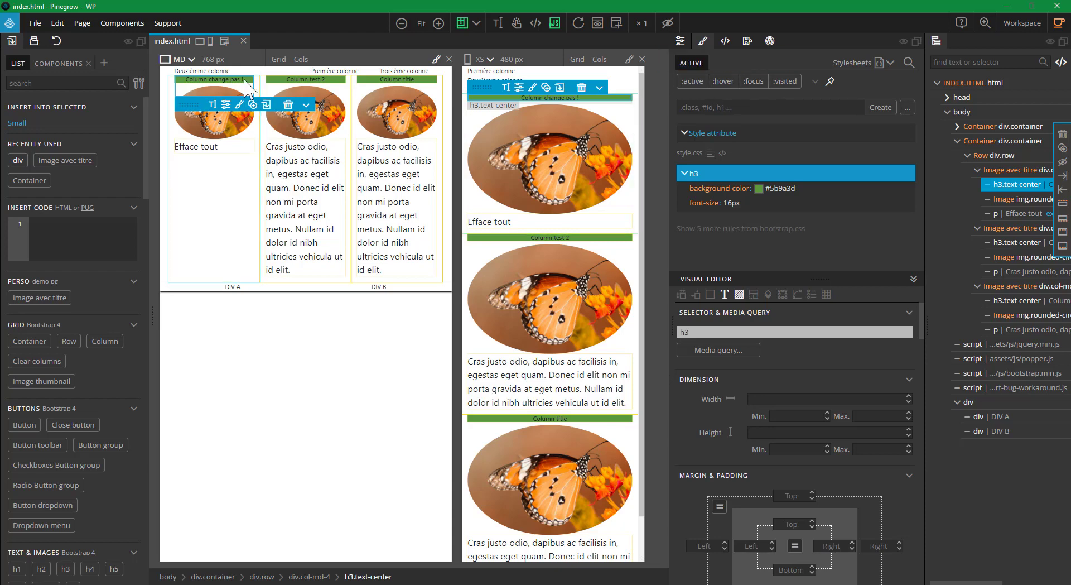
click(288, 80)
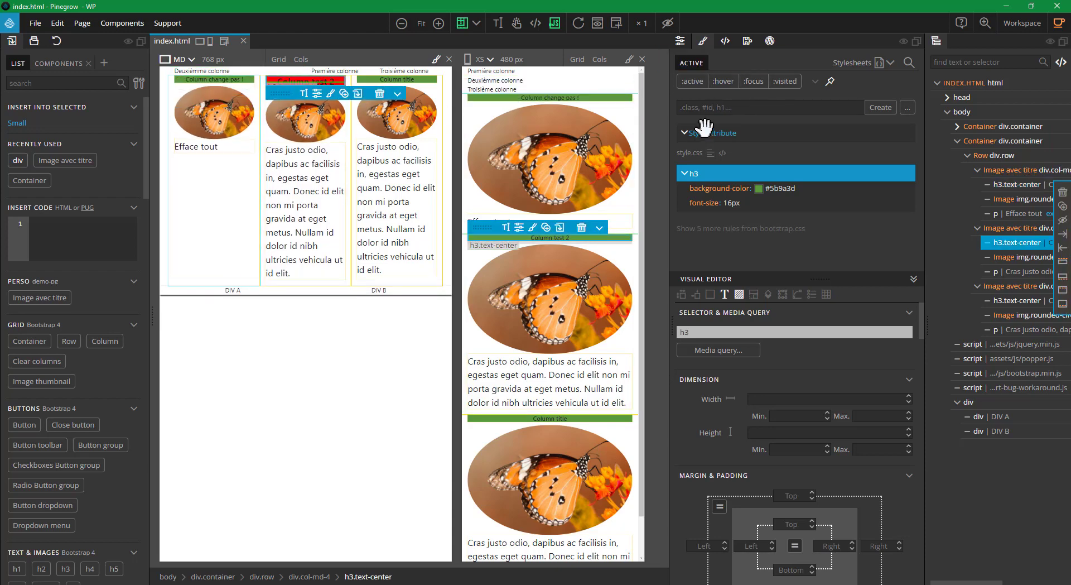
click(731, 82)
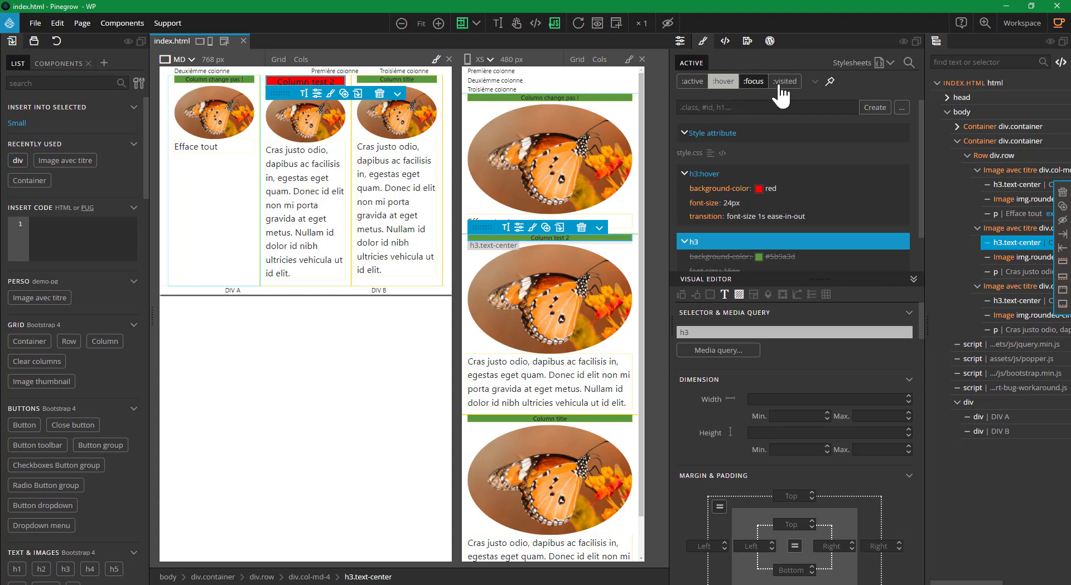
click(724, 83)
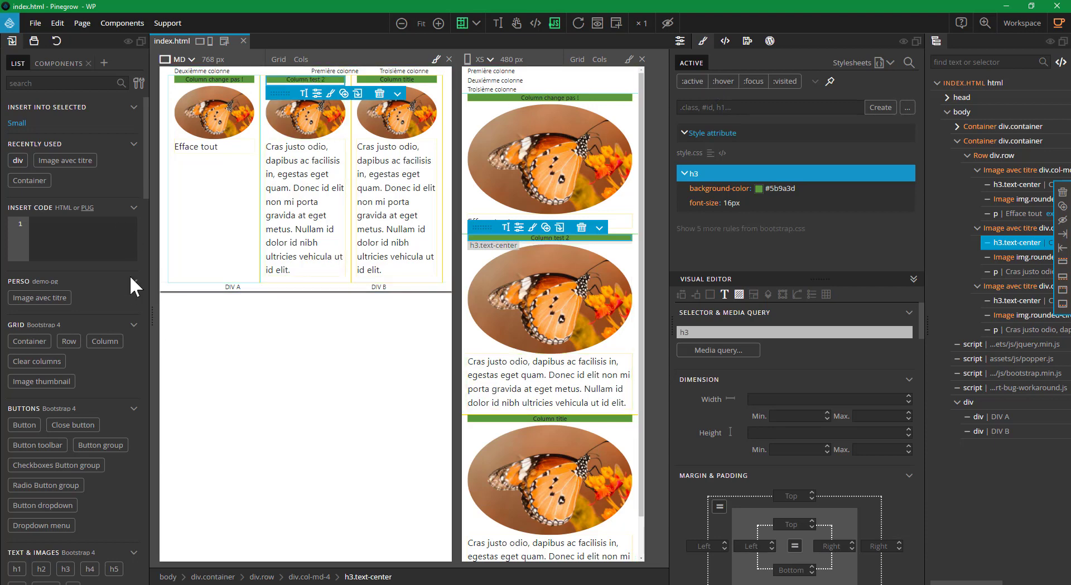
scroll(109, 291, down, 7)
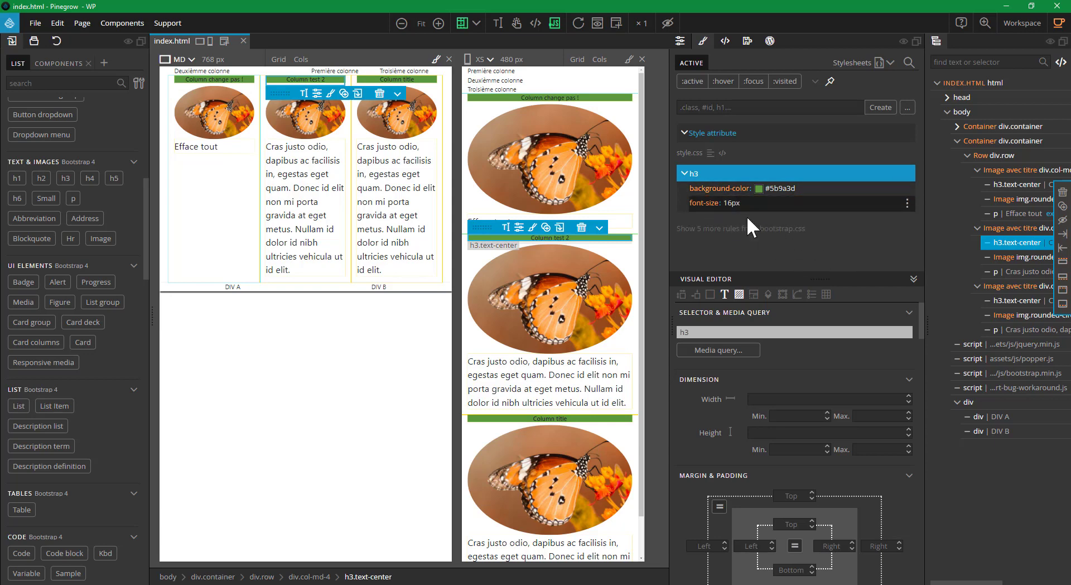
Set the h3 rule's background color to the lighter green #8ac66d.
click(759, 187)
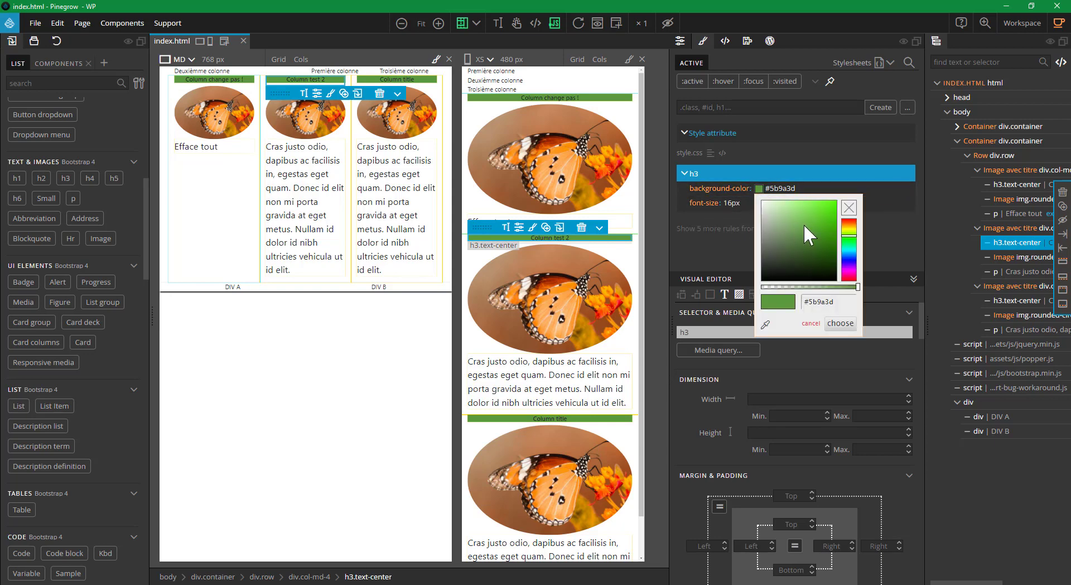
drag(798, 224, 794, 217)
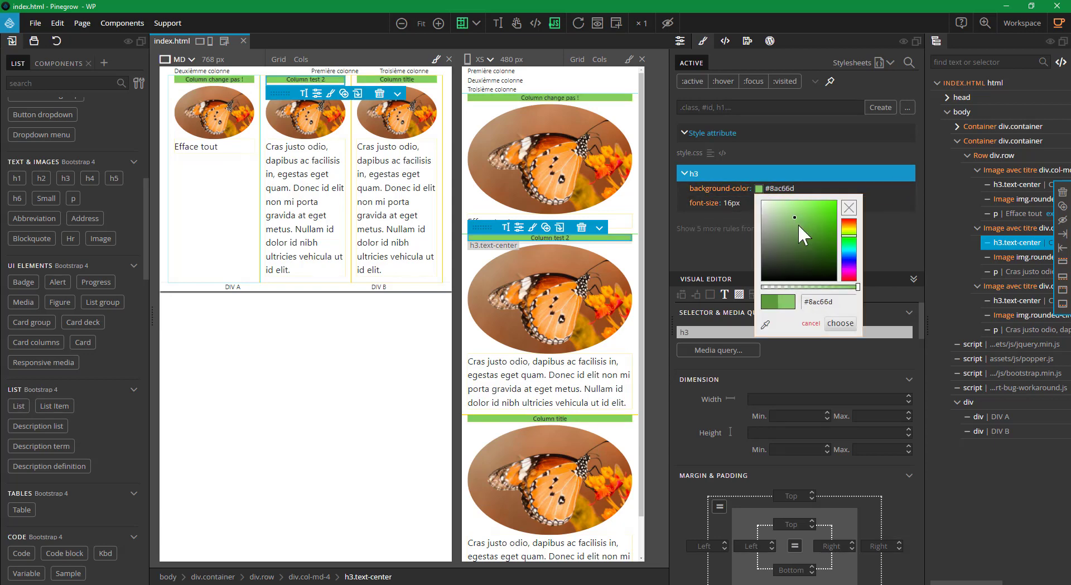
click(838, 322)
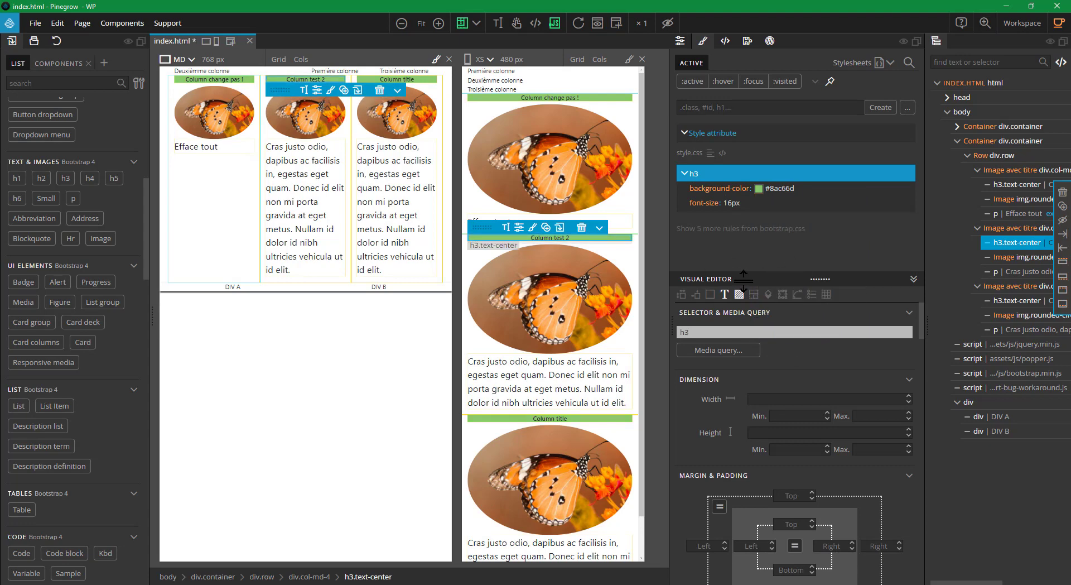